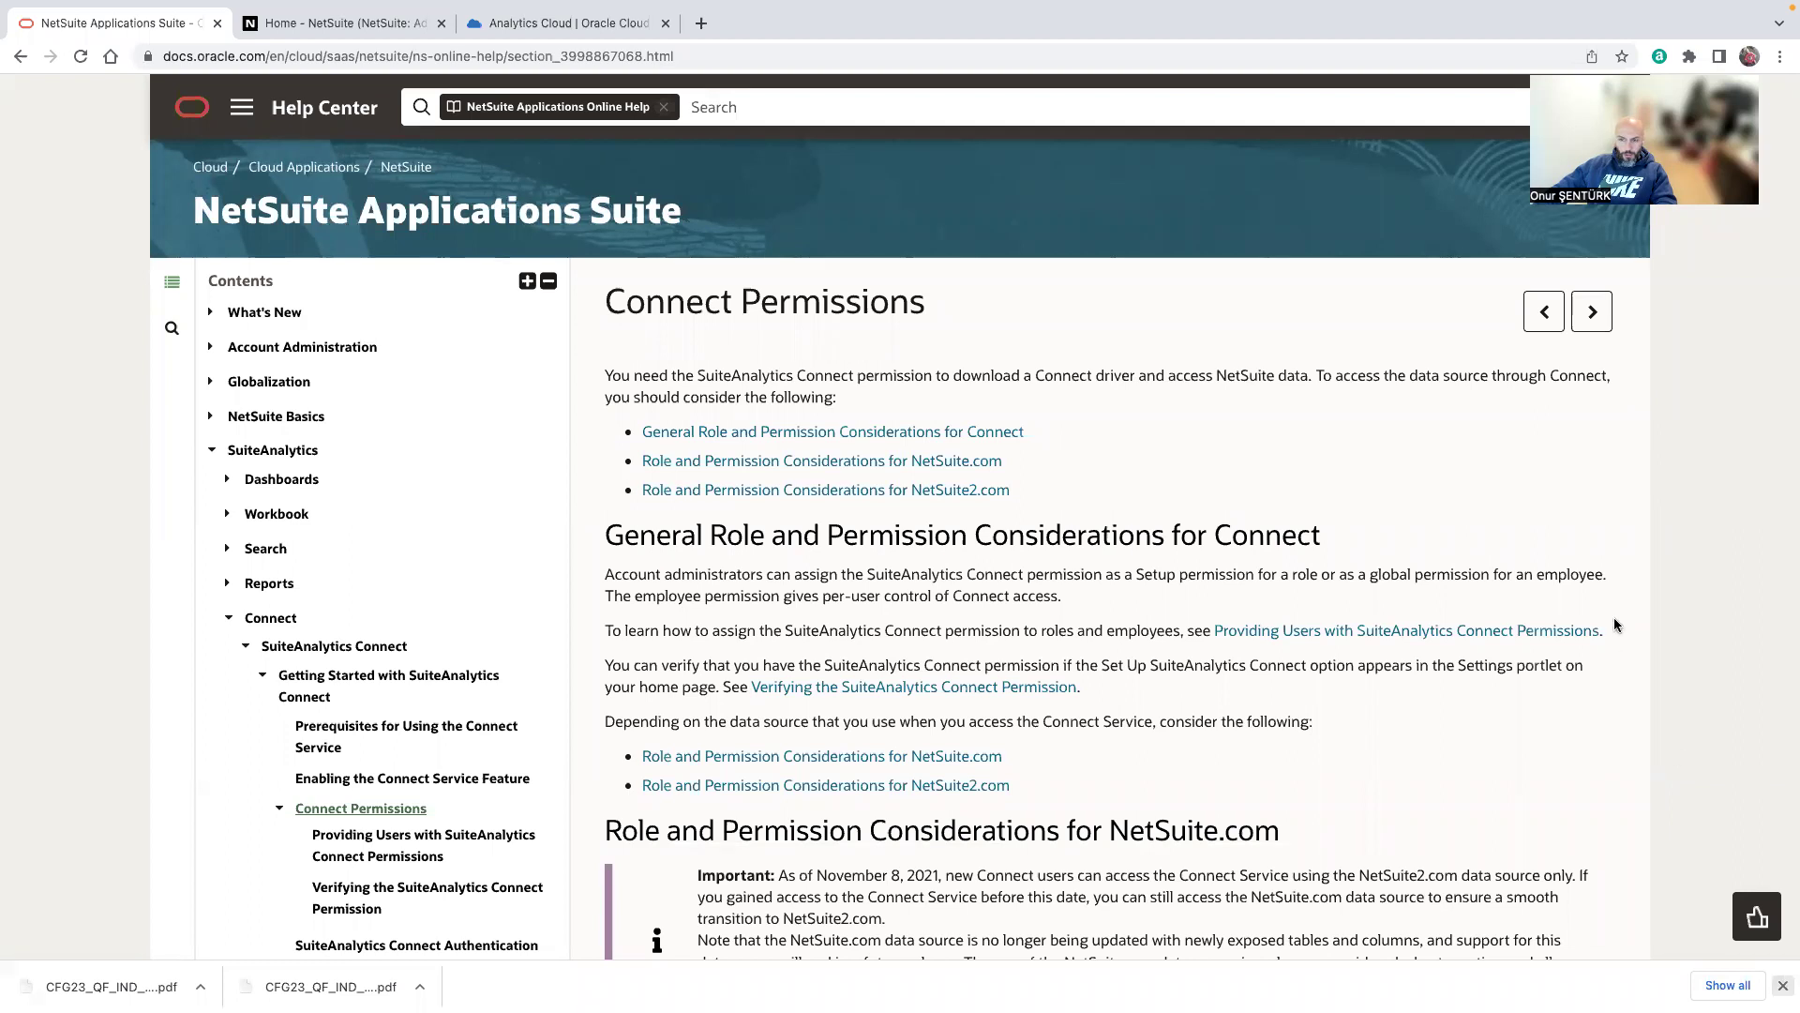
# Step: Compare the OACProa Analytics Cloud instance with the NetSuite Connect Permissions help page
pyautogui.click(568, 22)
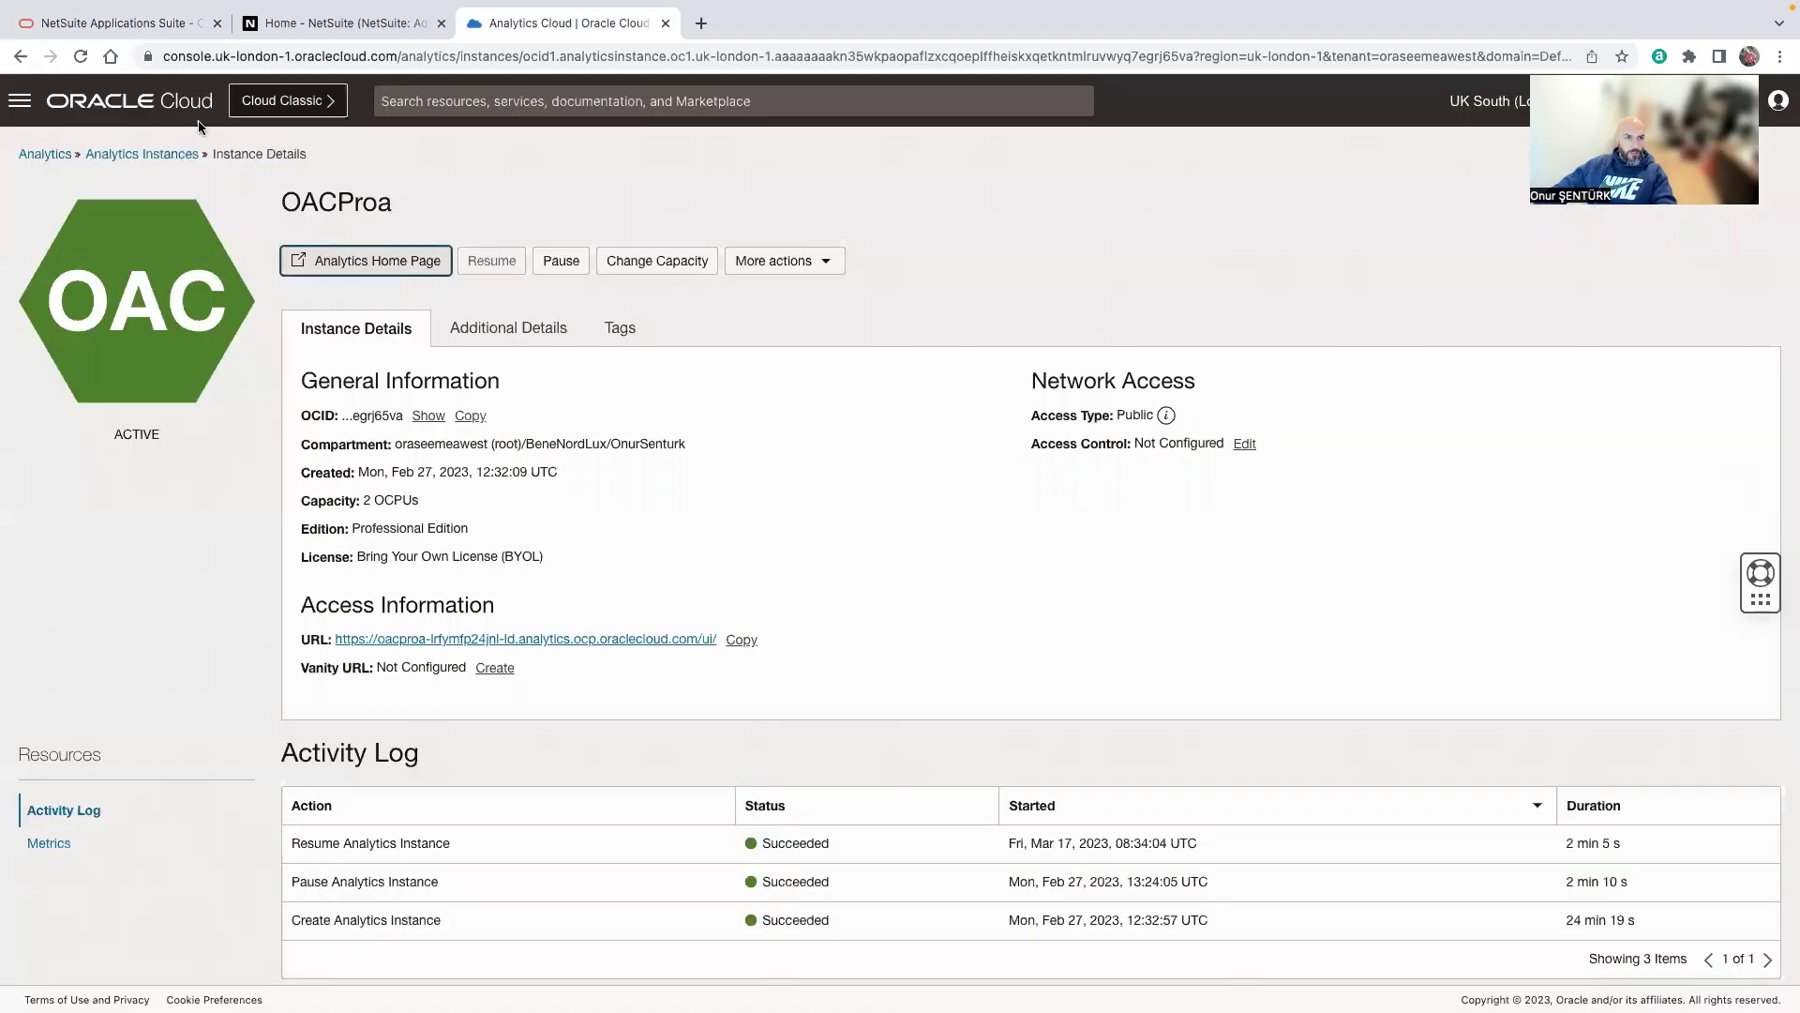
pyautogui.click(308, 28)
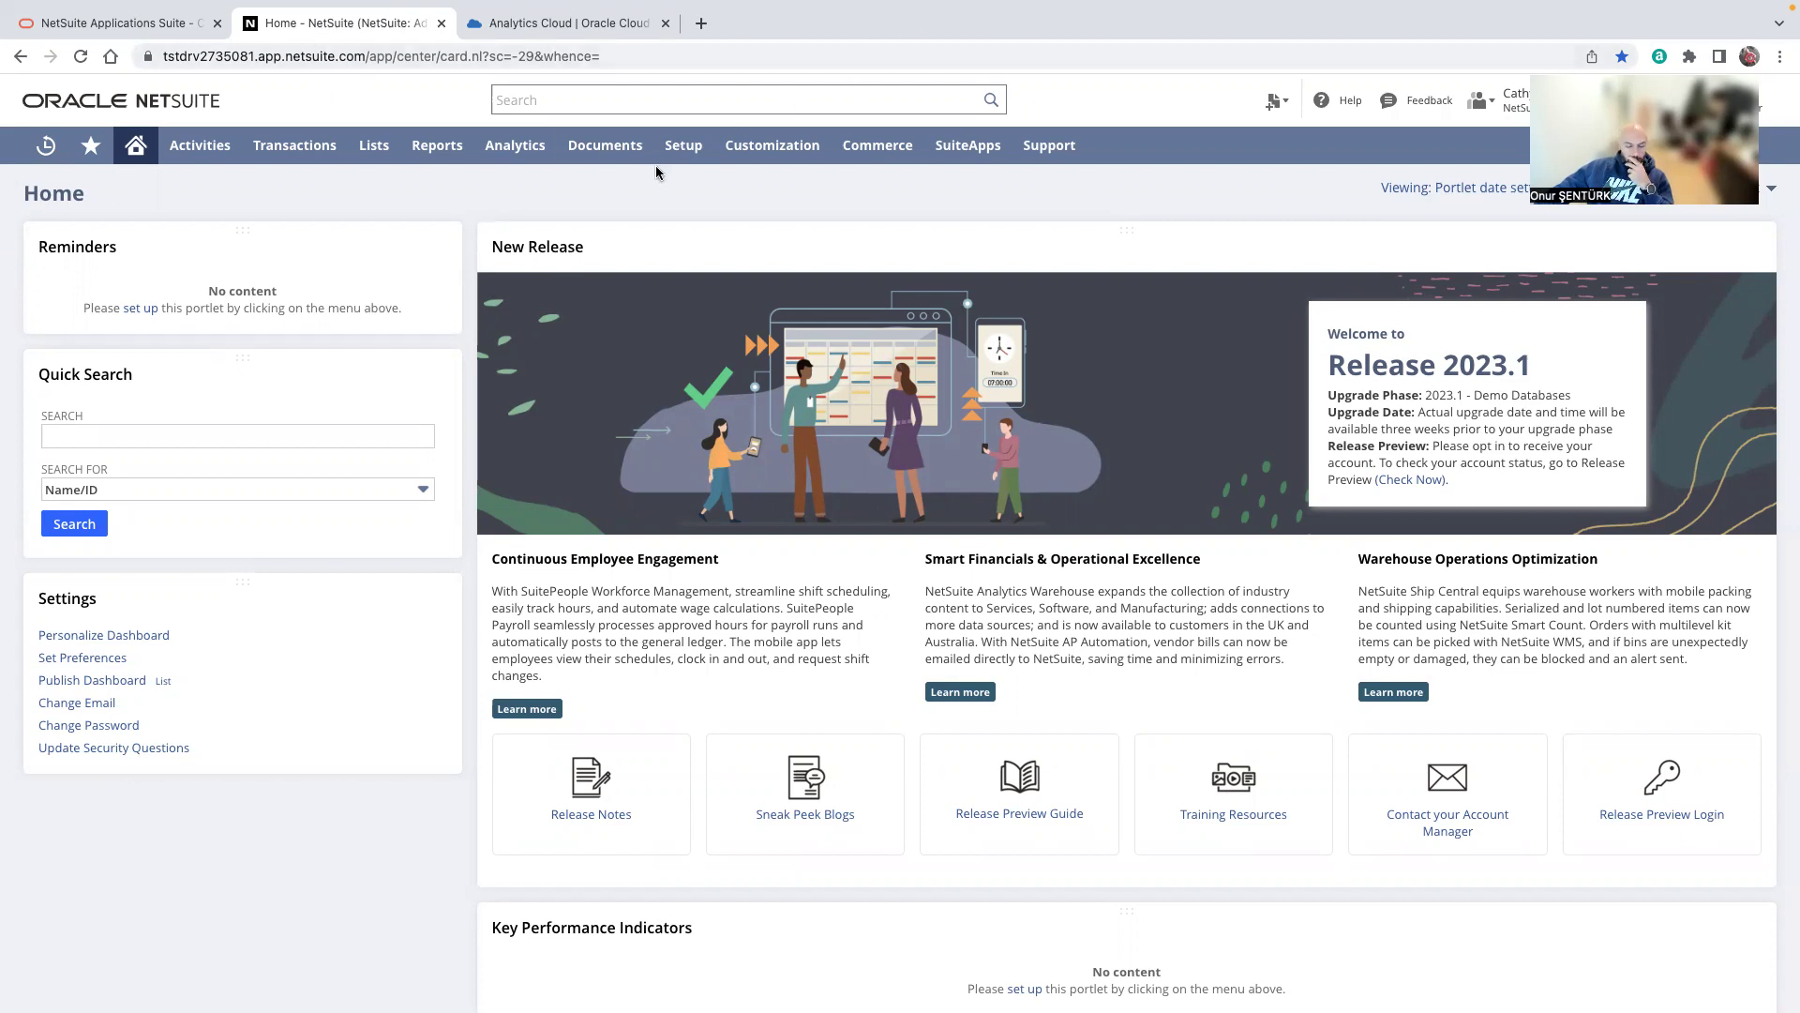
pyautogui.click(503, 22)
pyautogui.doubleClick(355, 201)
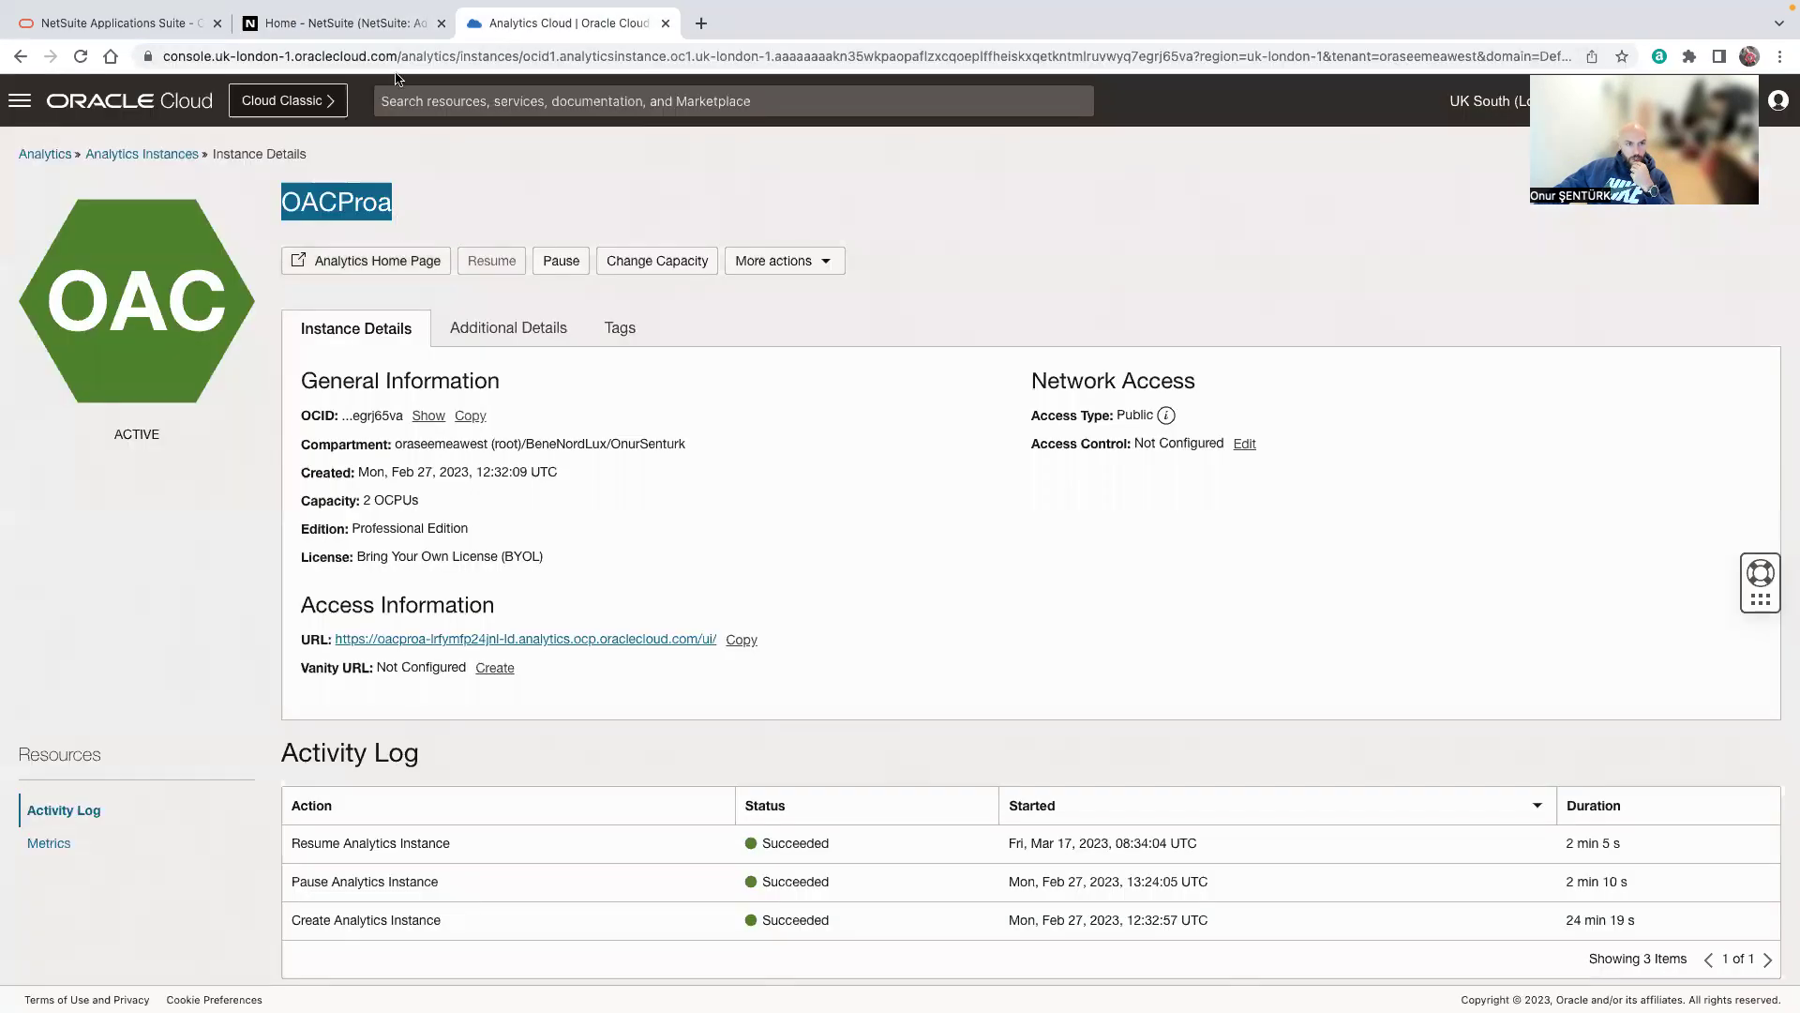
pyautogui.click(382, 25)
pyautogui.click(157, 35)
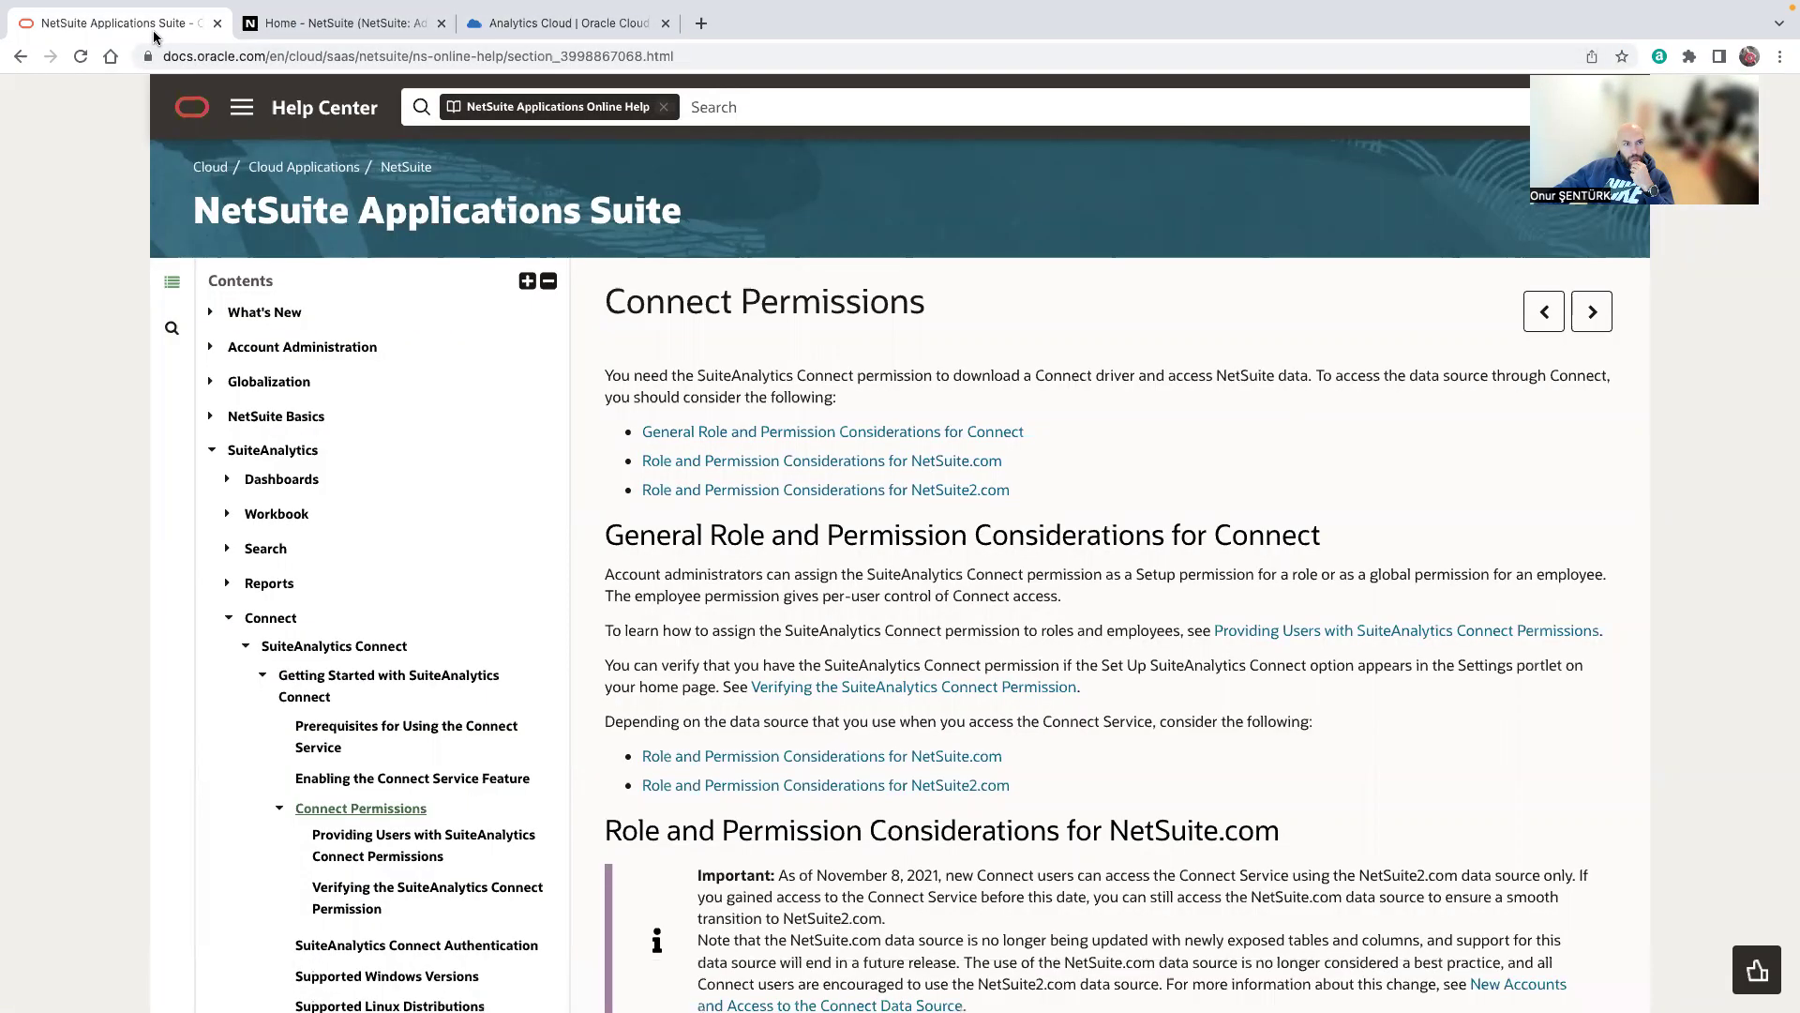
pyautogui.tripleClick(473, 225)
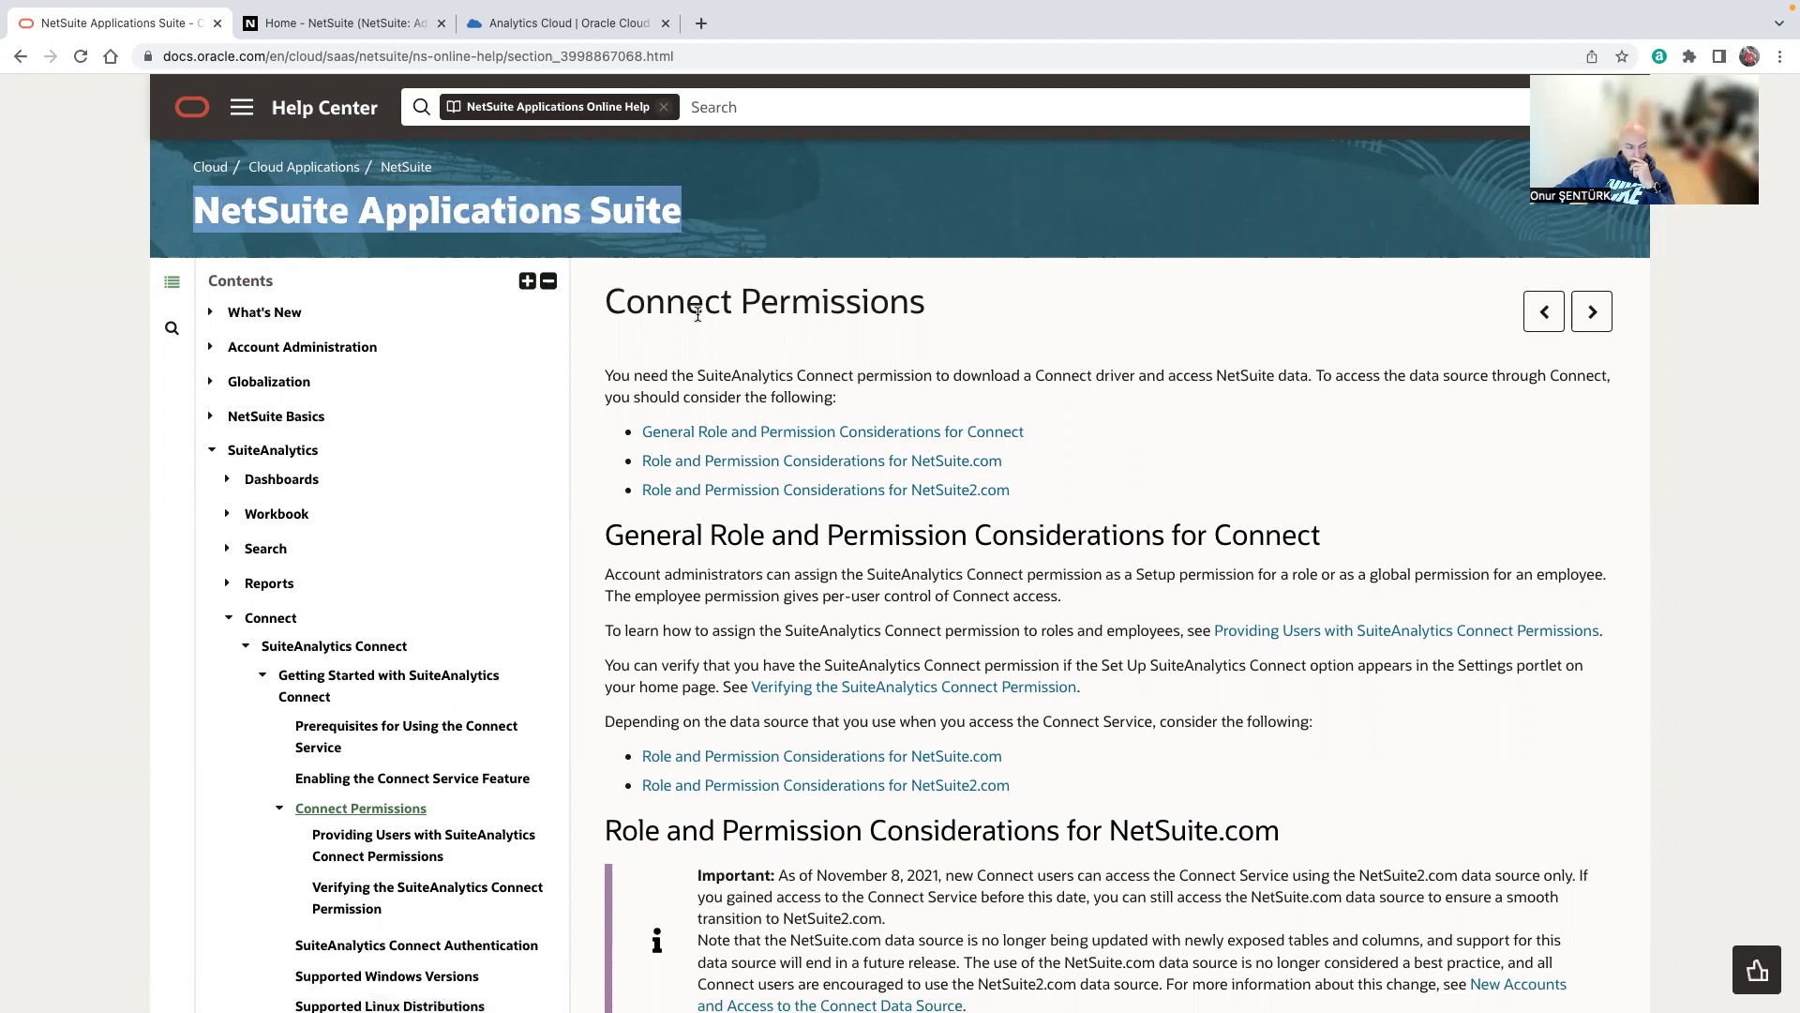
# Step: Read the help page's role limitations on NetSuite2.com, 2FA roles and Administrator
pyautogui.scroll(-3, 761, 350)
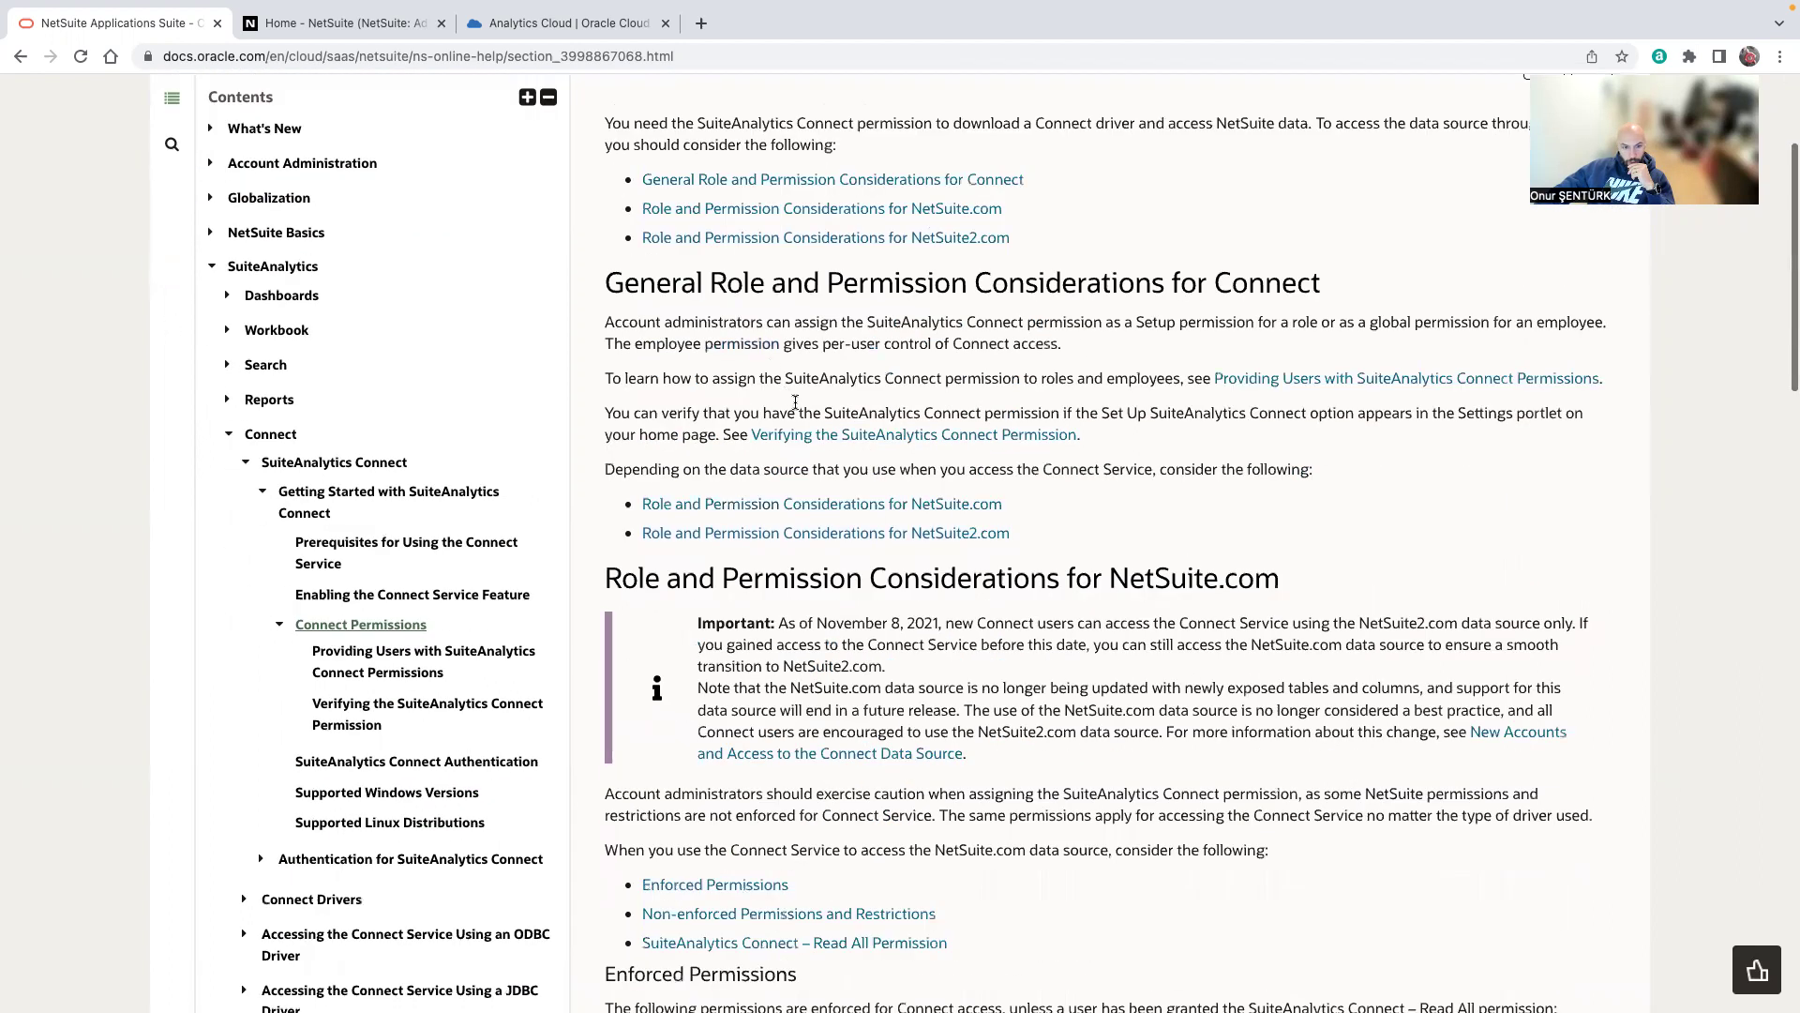
pyautogui.scroll(-8, 802, 399)
pyautogui.scroll(-2, 825, 613)
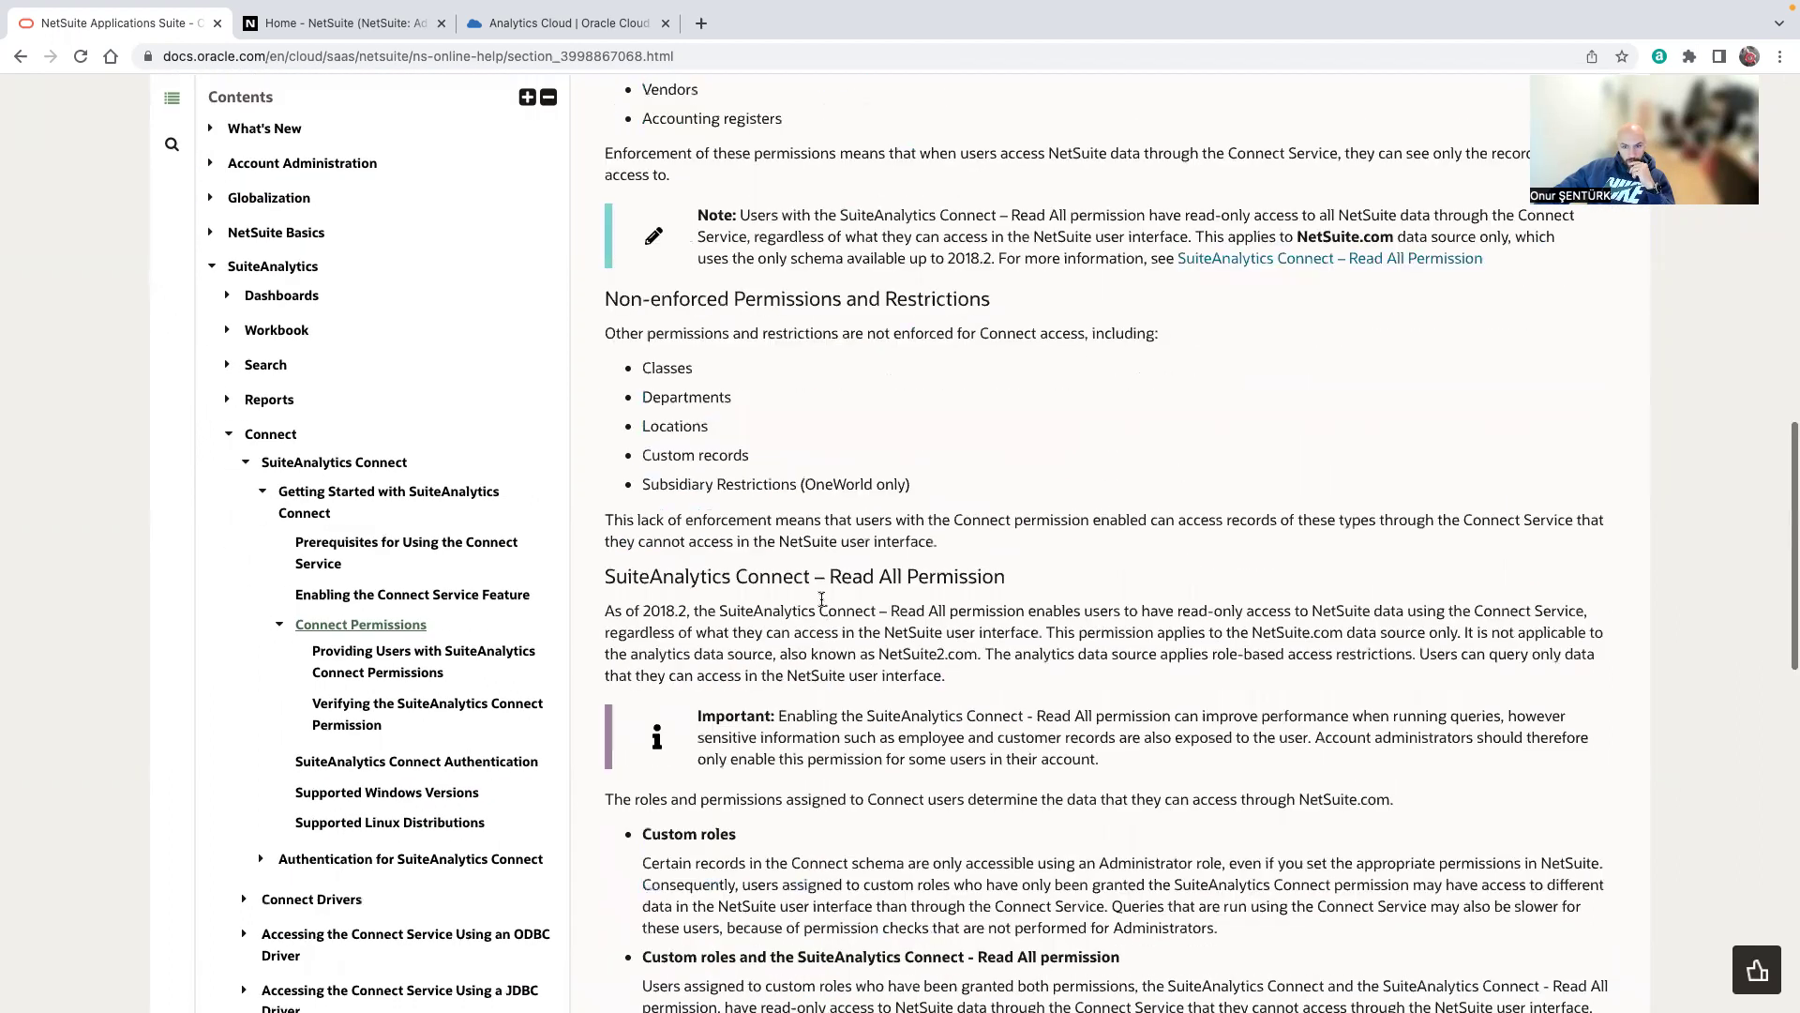
pyautogui.scroll(-2, 821, 598)
pyautogui.scroll(-8, 821, 598)
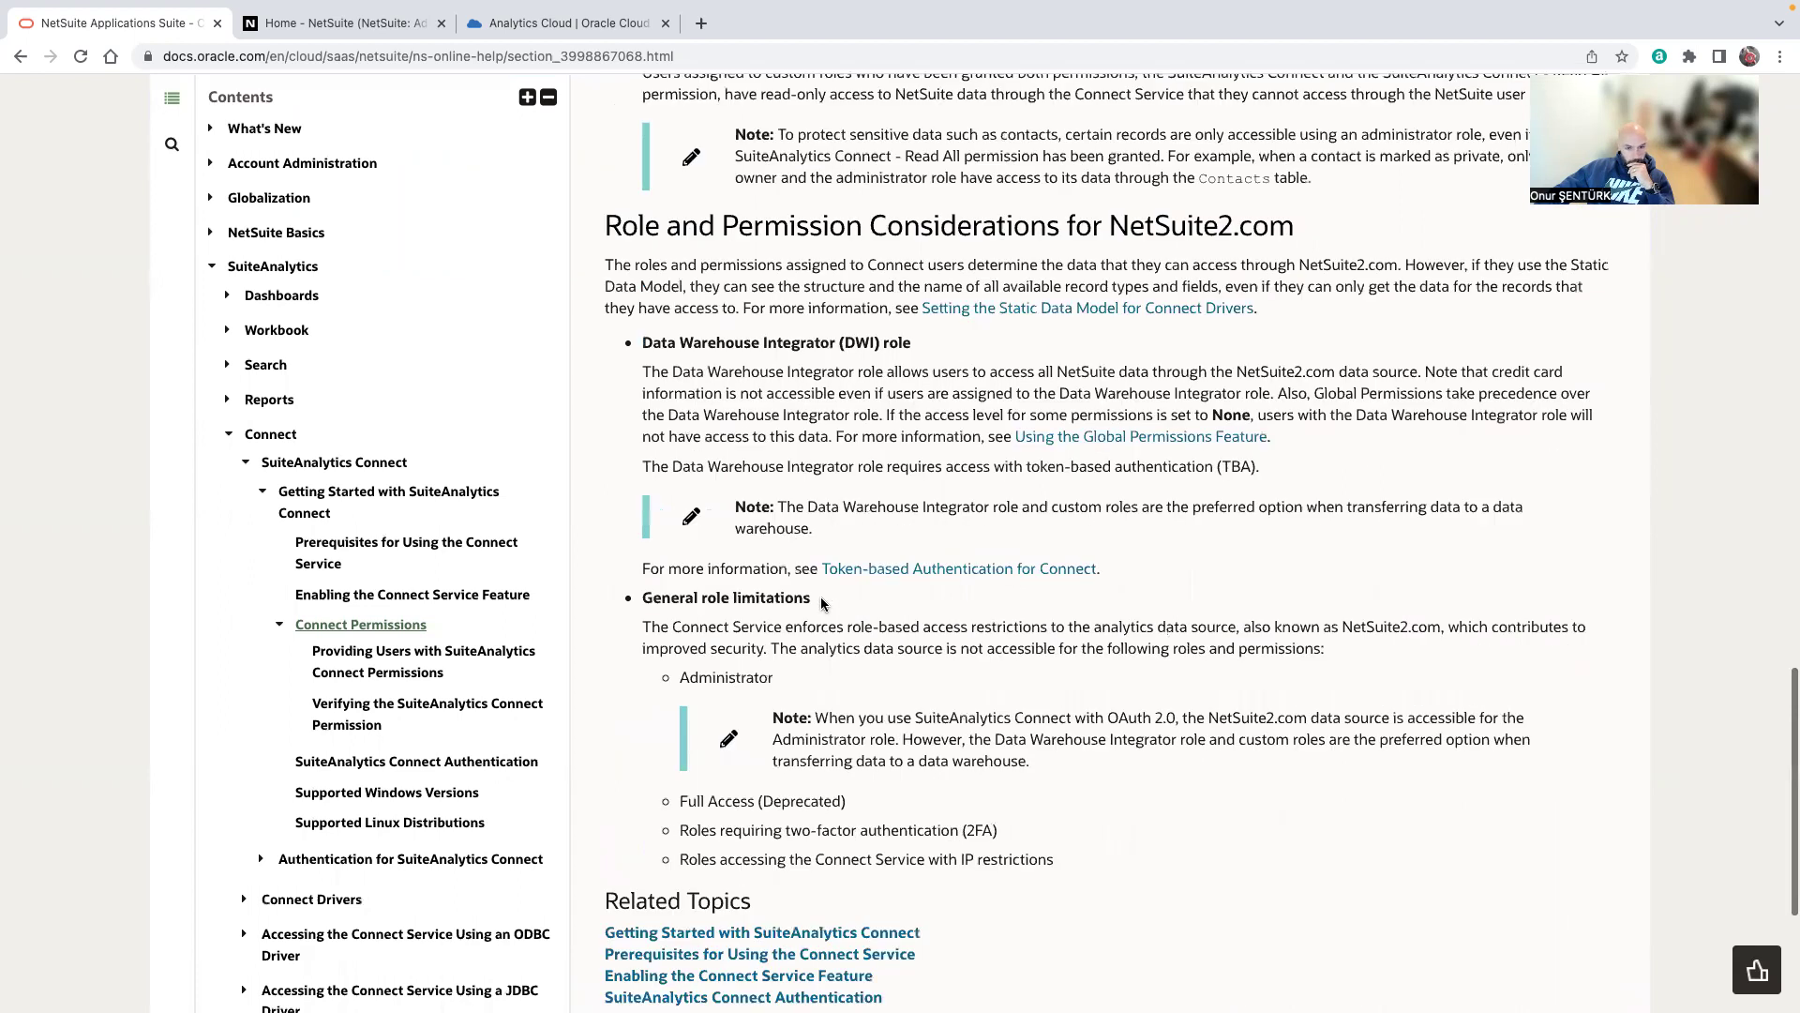
pyautogui.scroll(-4, 821, 600)
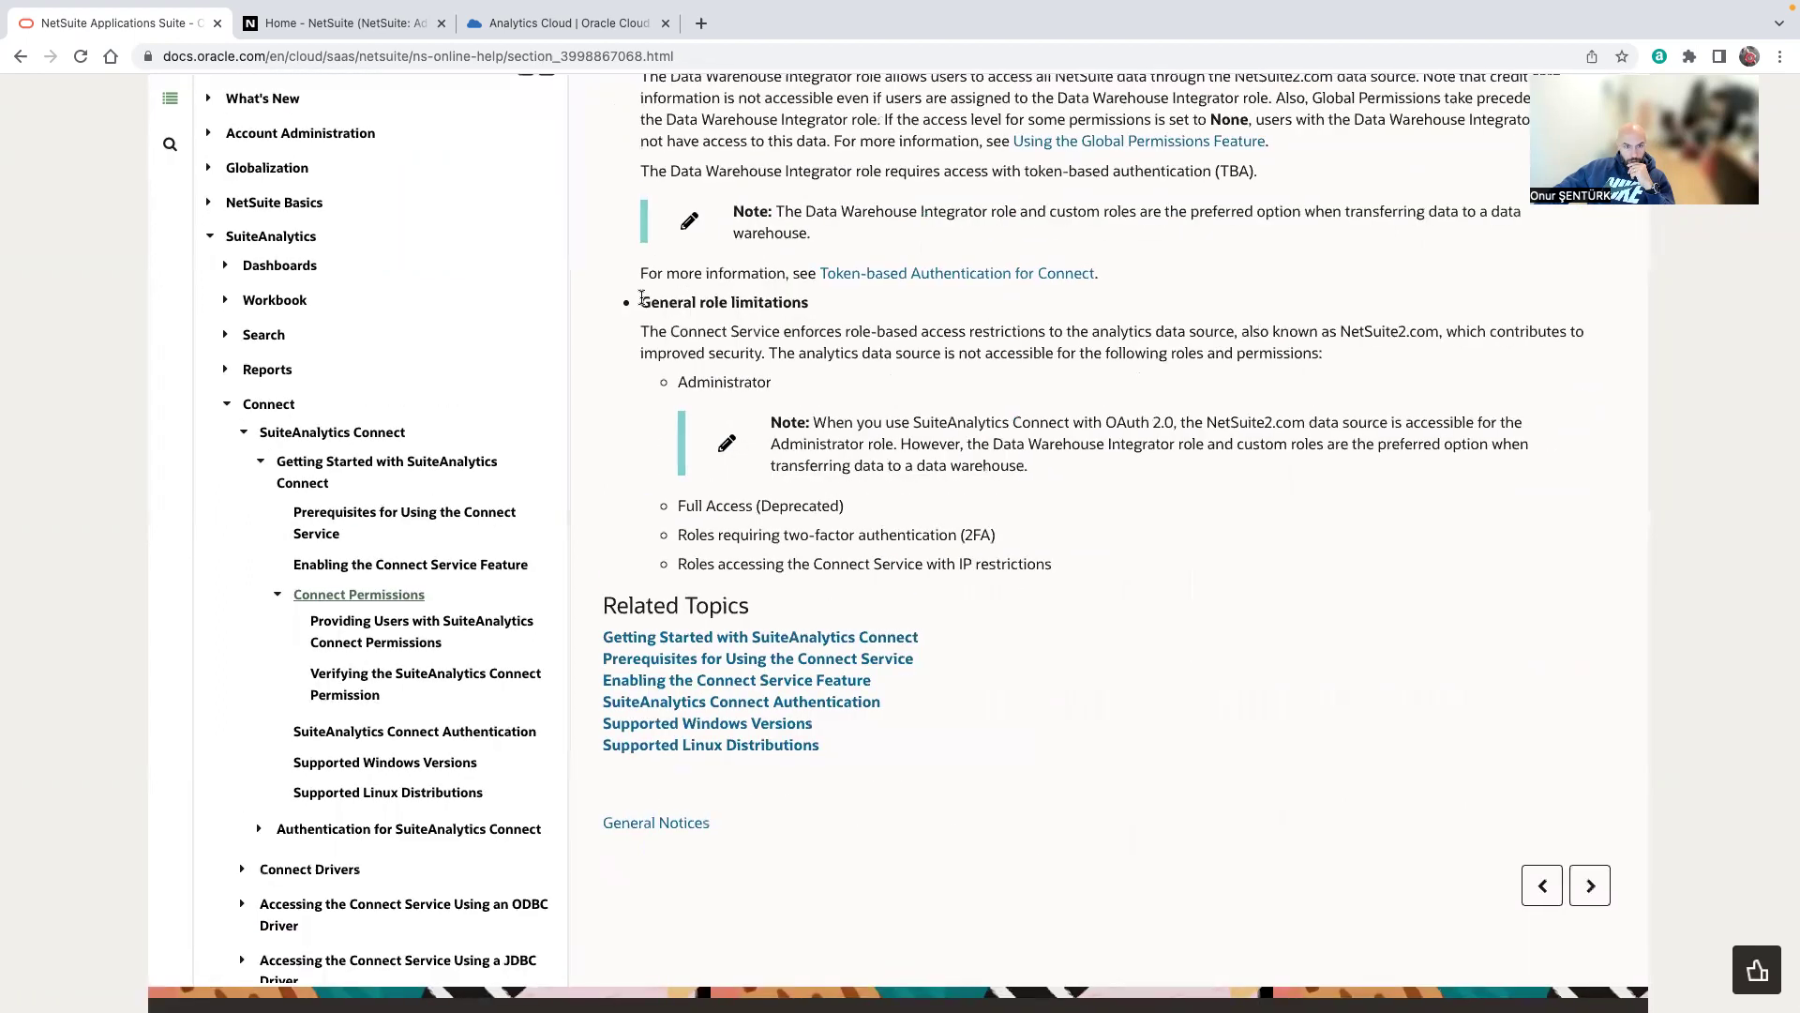
pyautogui.moveTo(642, 298); pyautogui.dragTo(1073, 561)
pyautogui.click(1133, 440)
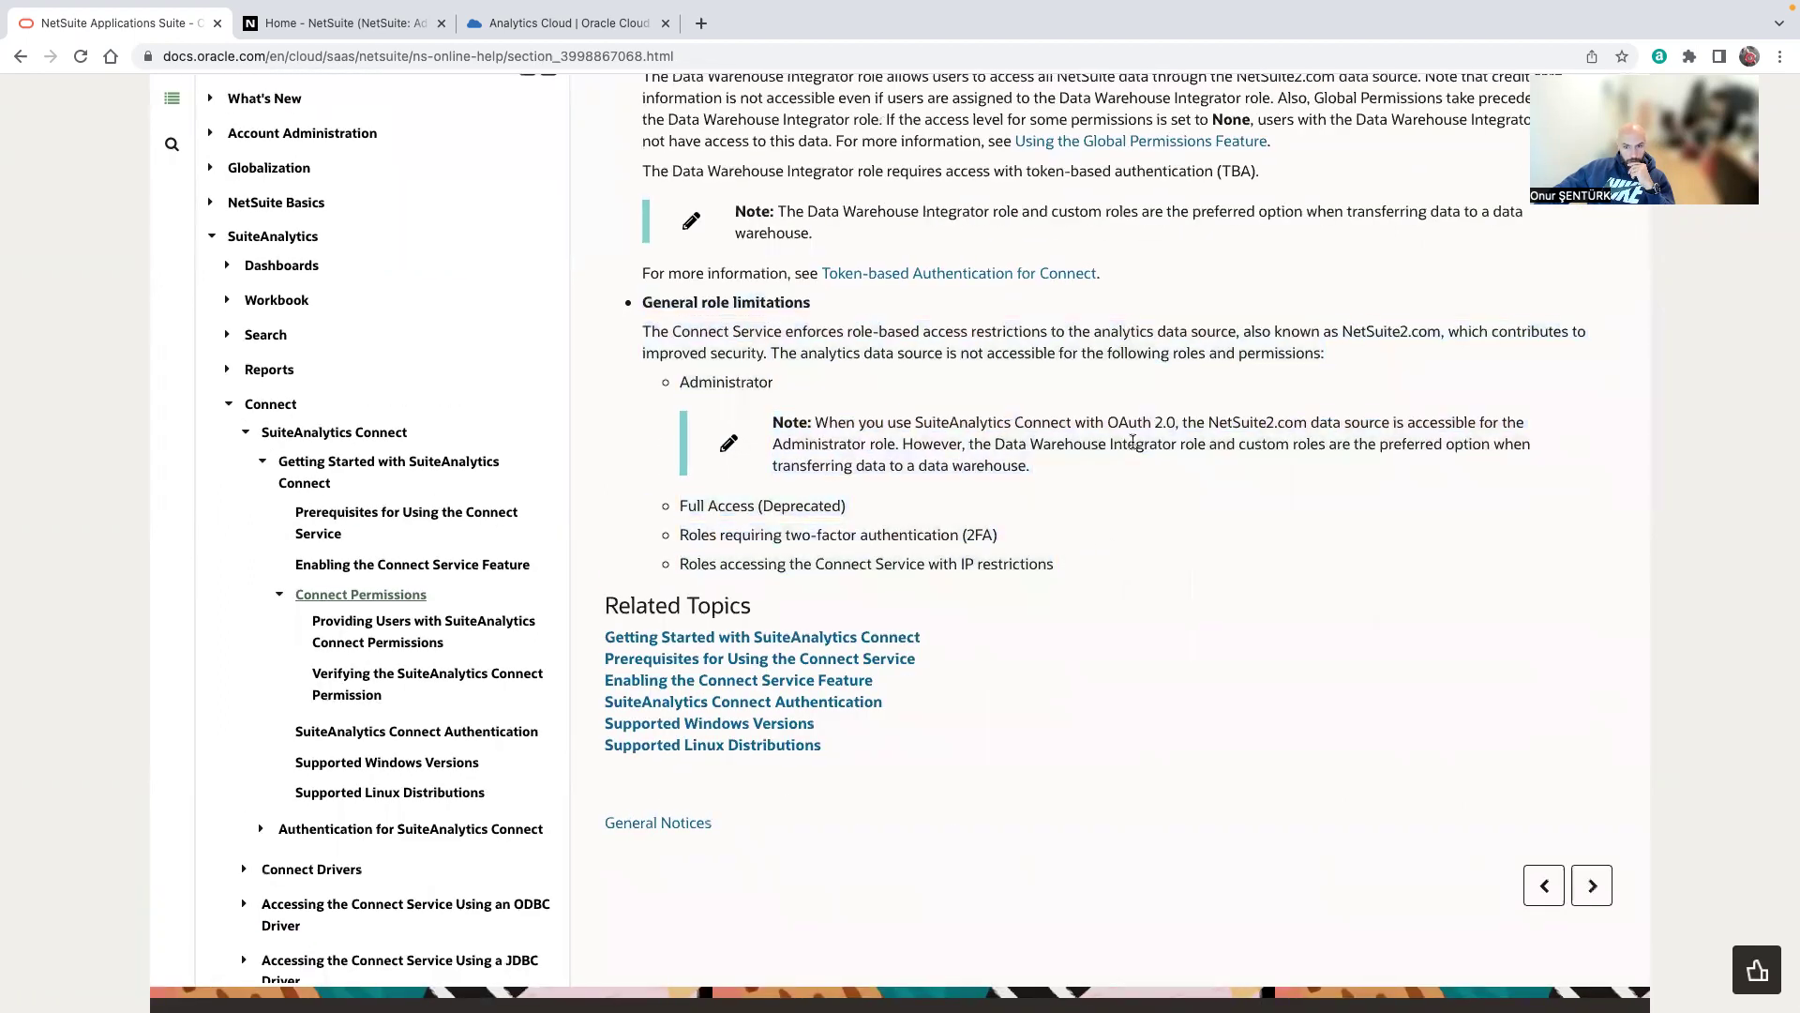
pyautogui.moveTo(1343, 332); pyautogui.dragTo(1432, 331)
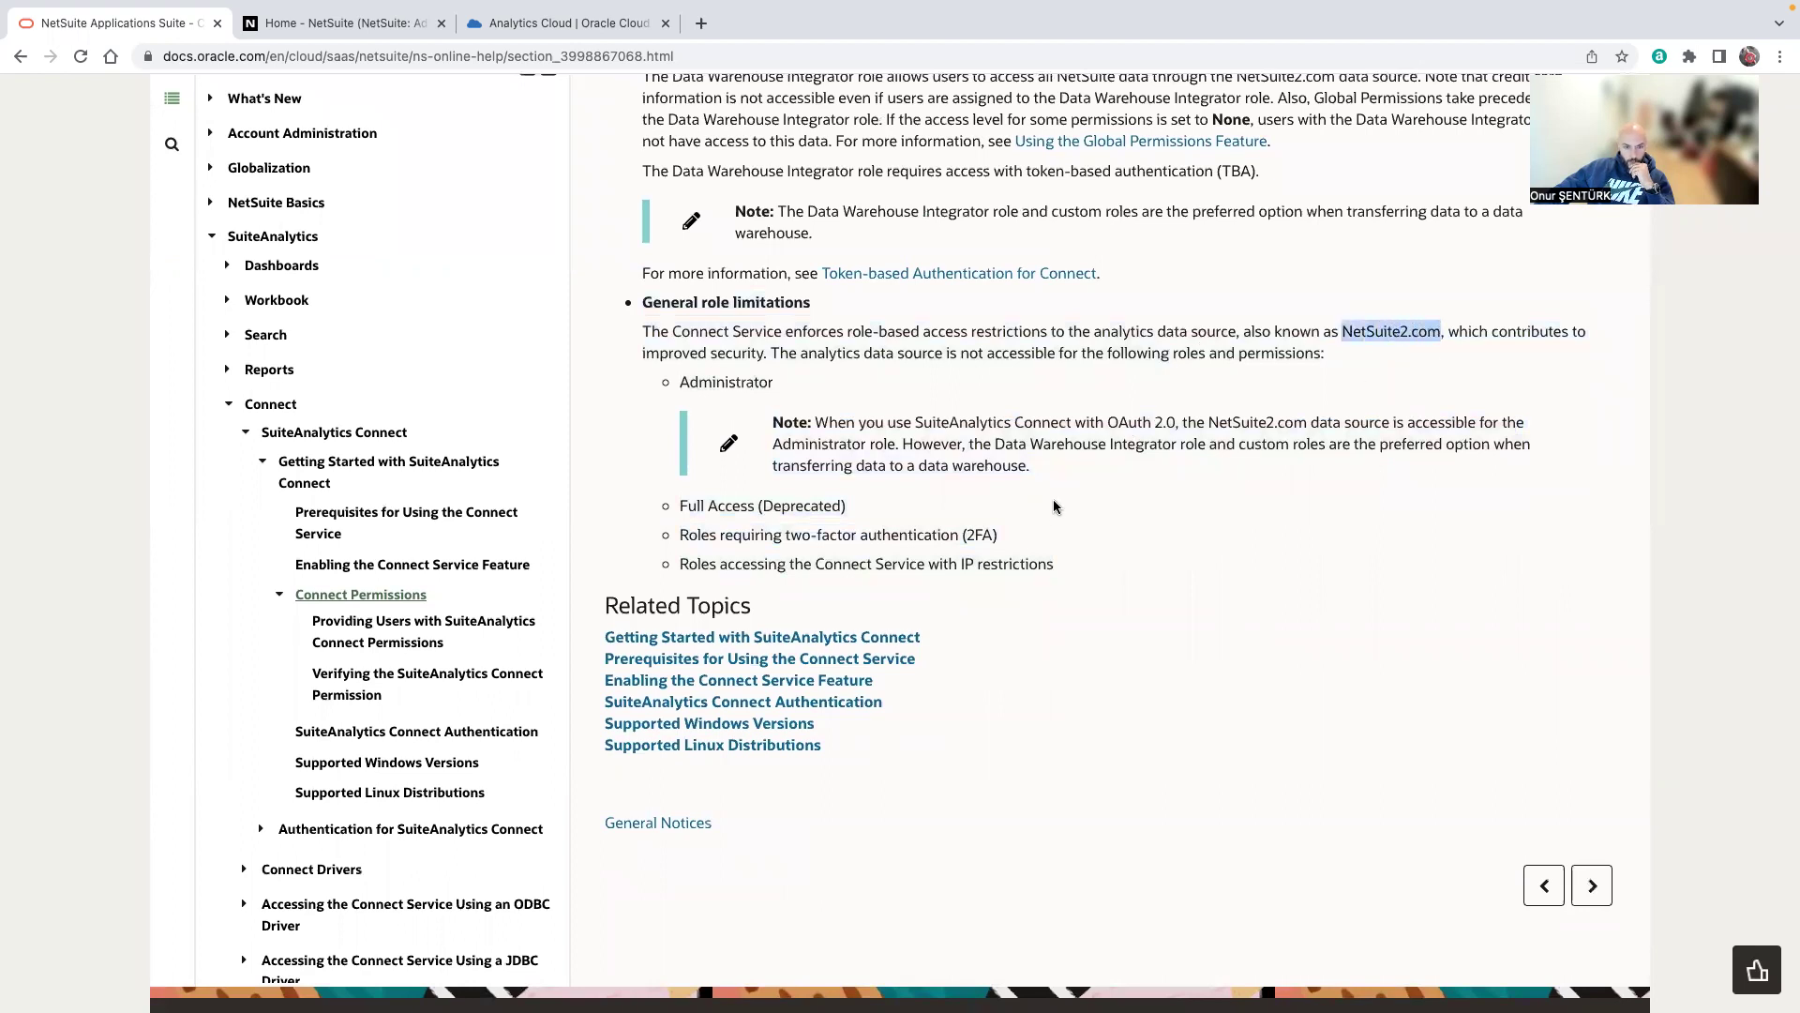
pyautogui.tripleClick(944, 533)
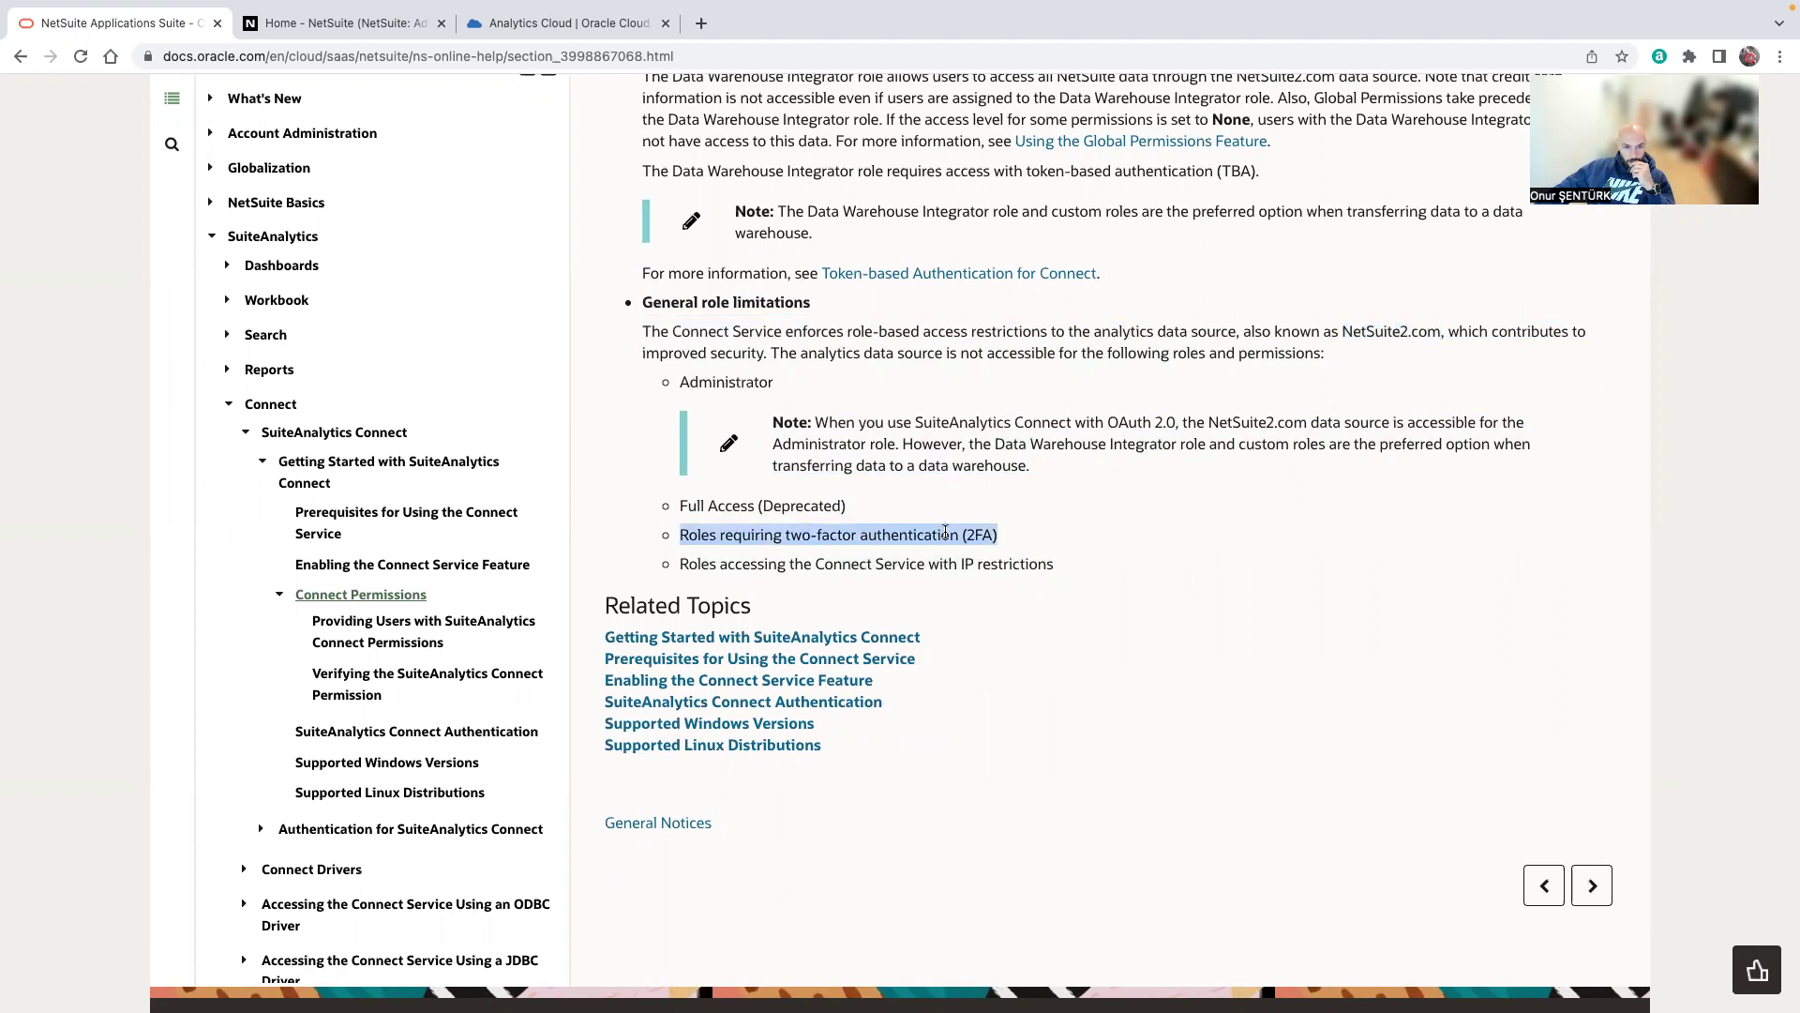
pyautogui.doubleClick(979, 533)
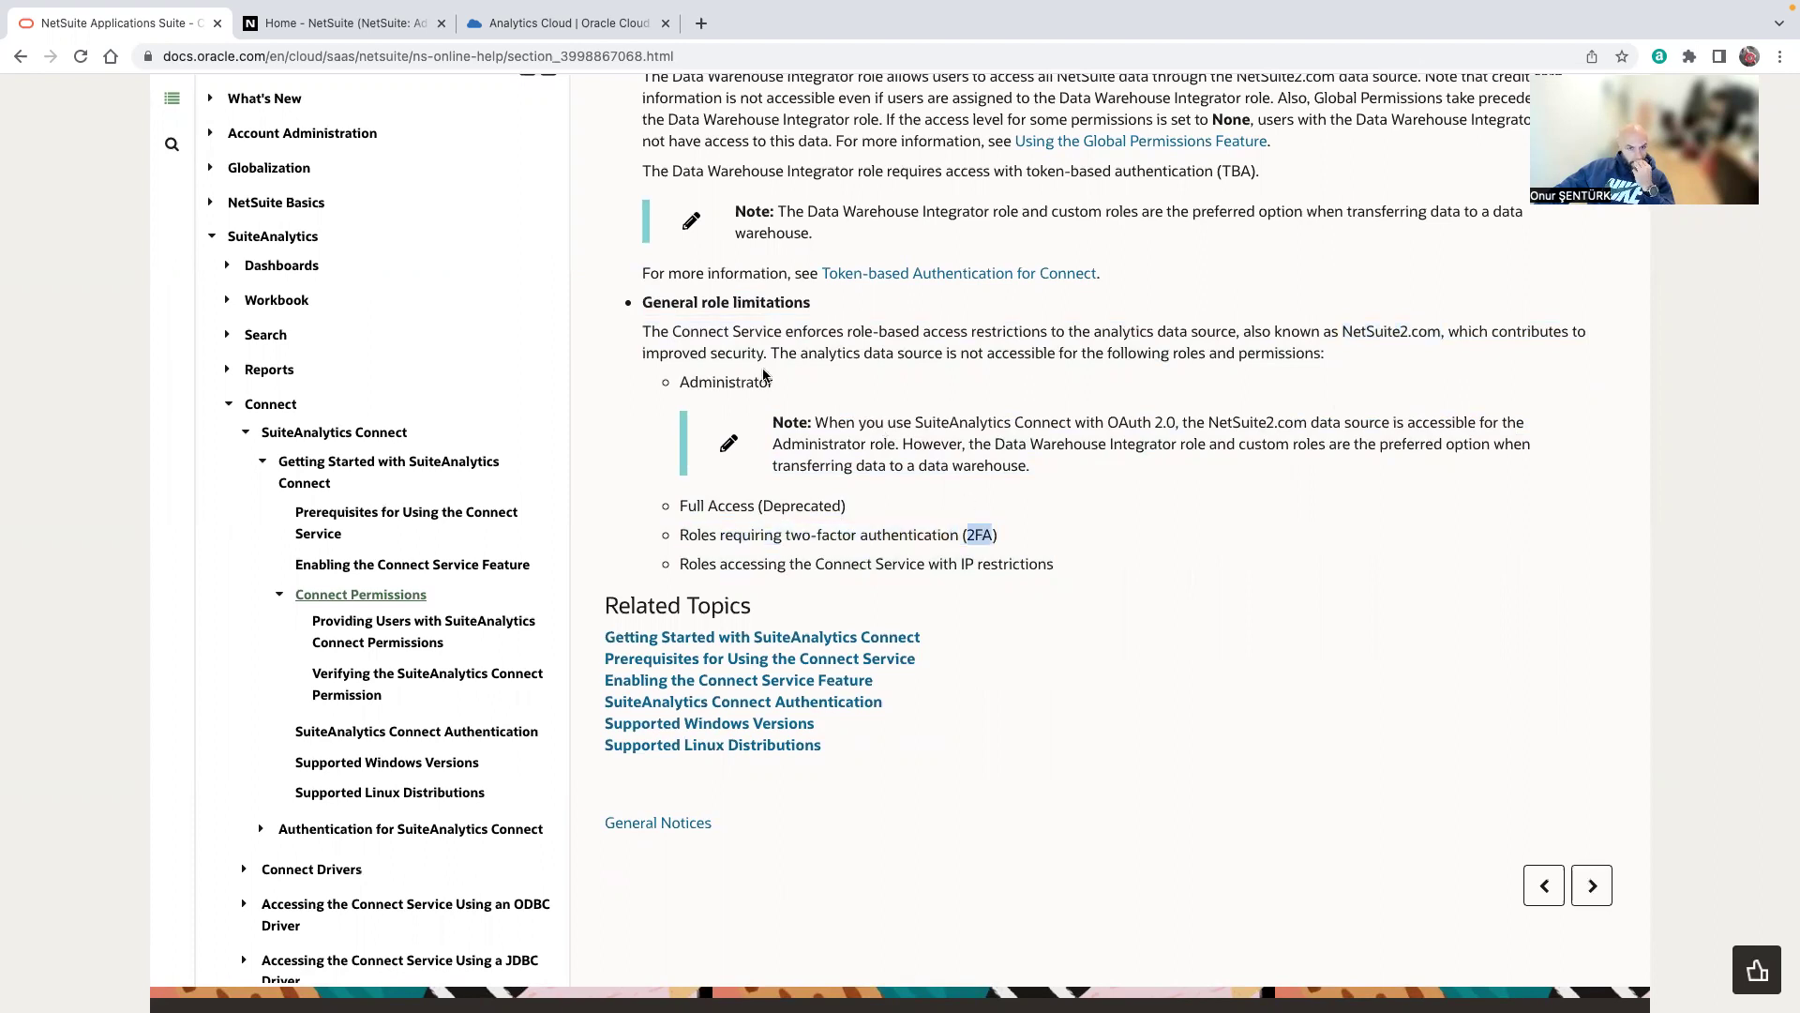
pyautogui.doubleClick(718, 383)
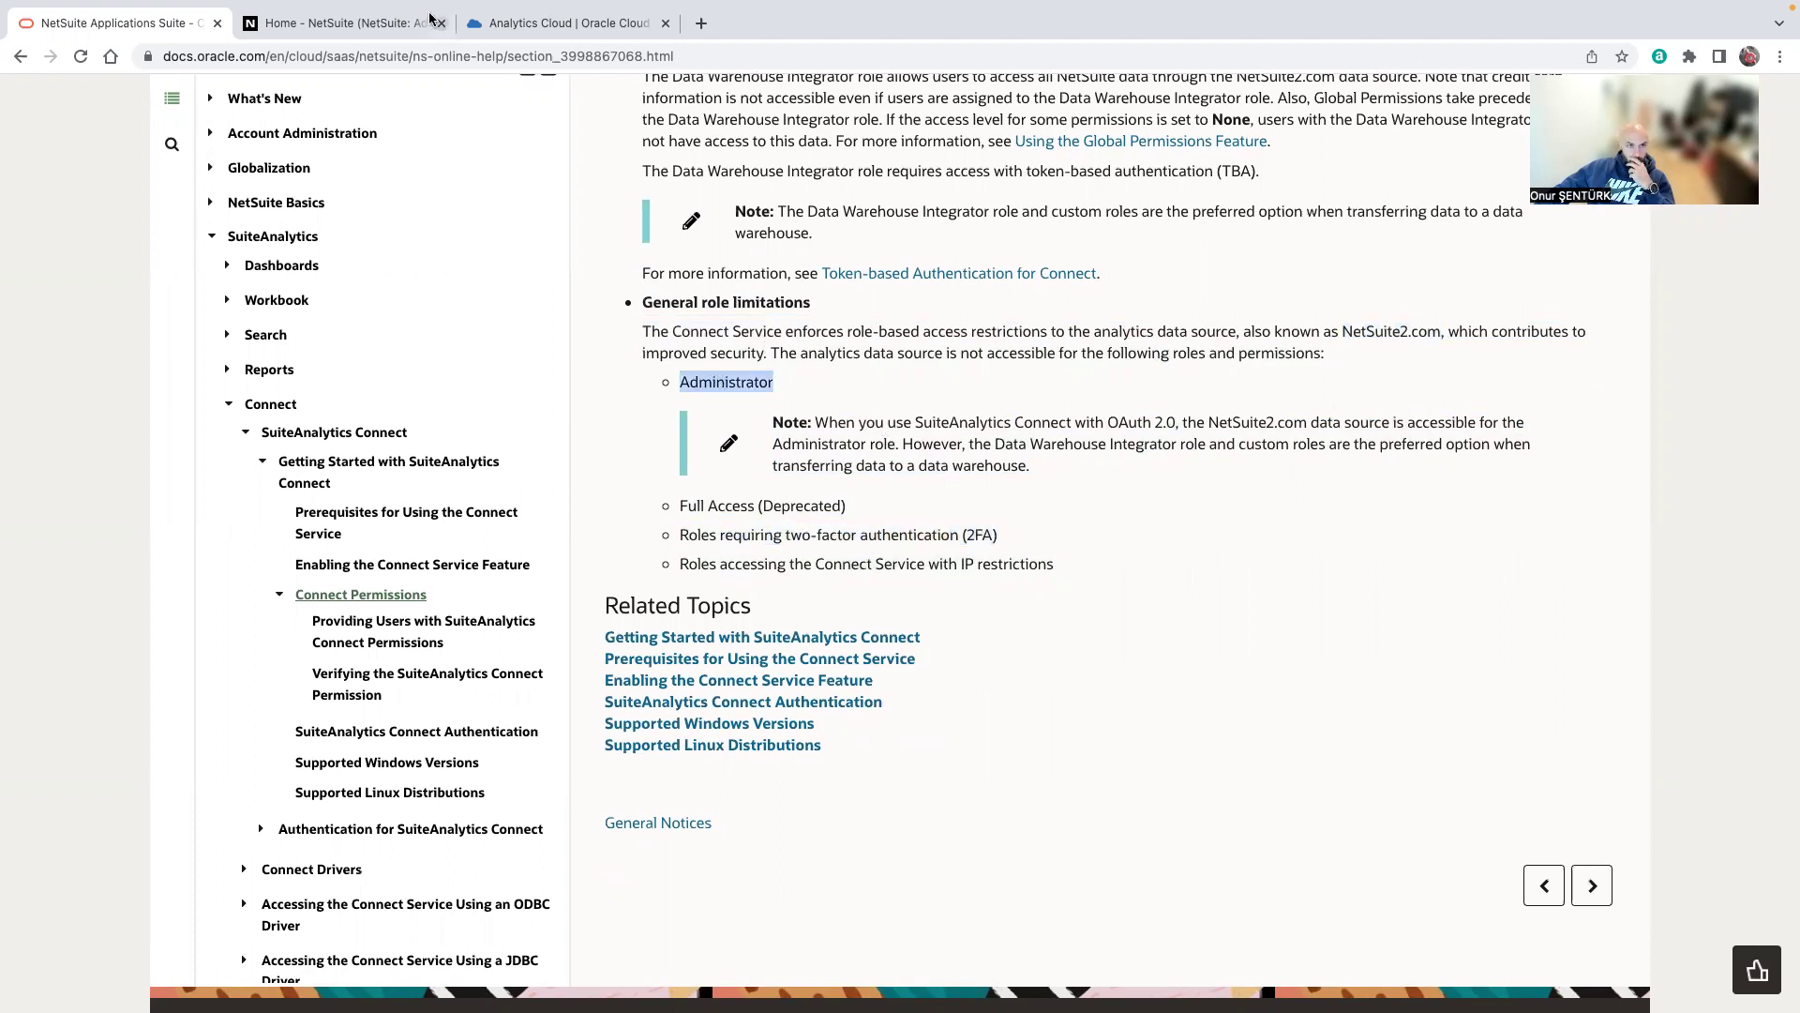
# Step: Tick SuiteAnalytics Connect on the Analytics subtab of Enable Features and save
pyautogui.click(364, 26)
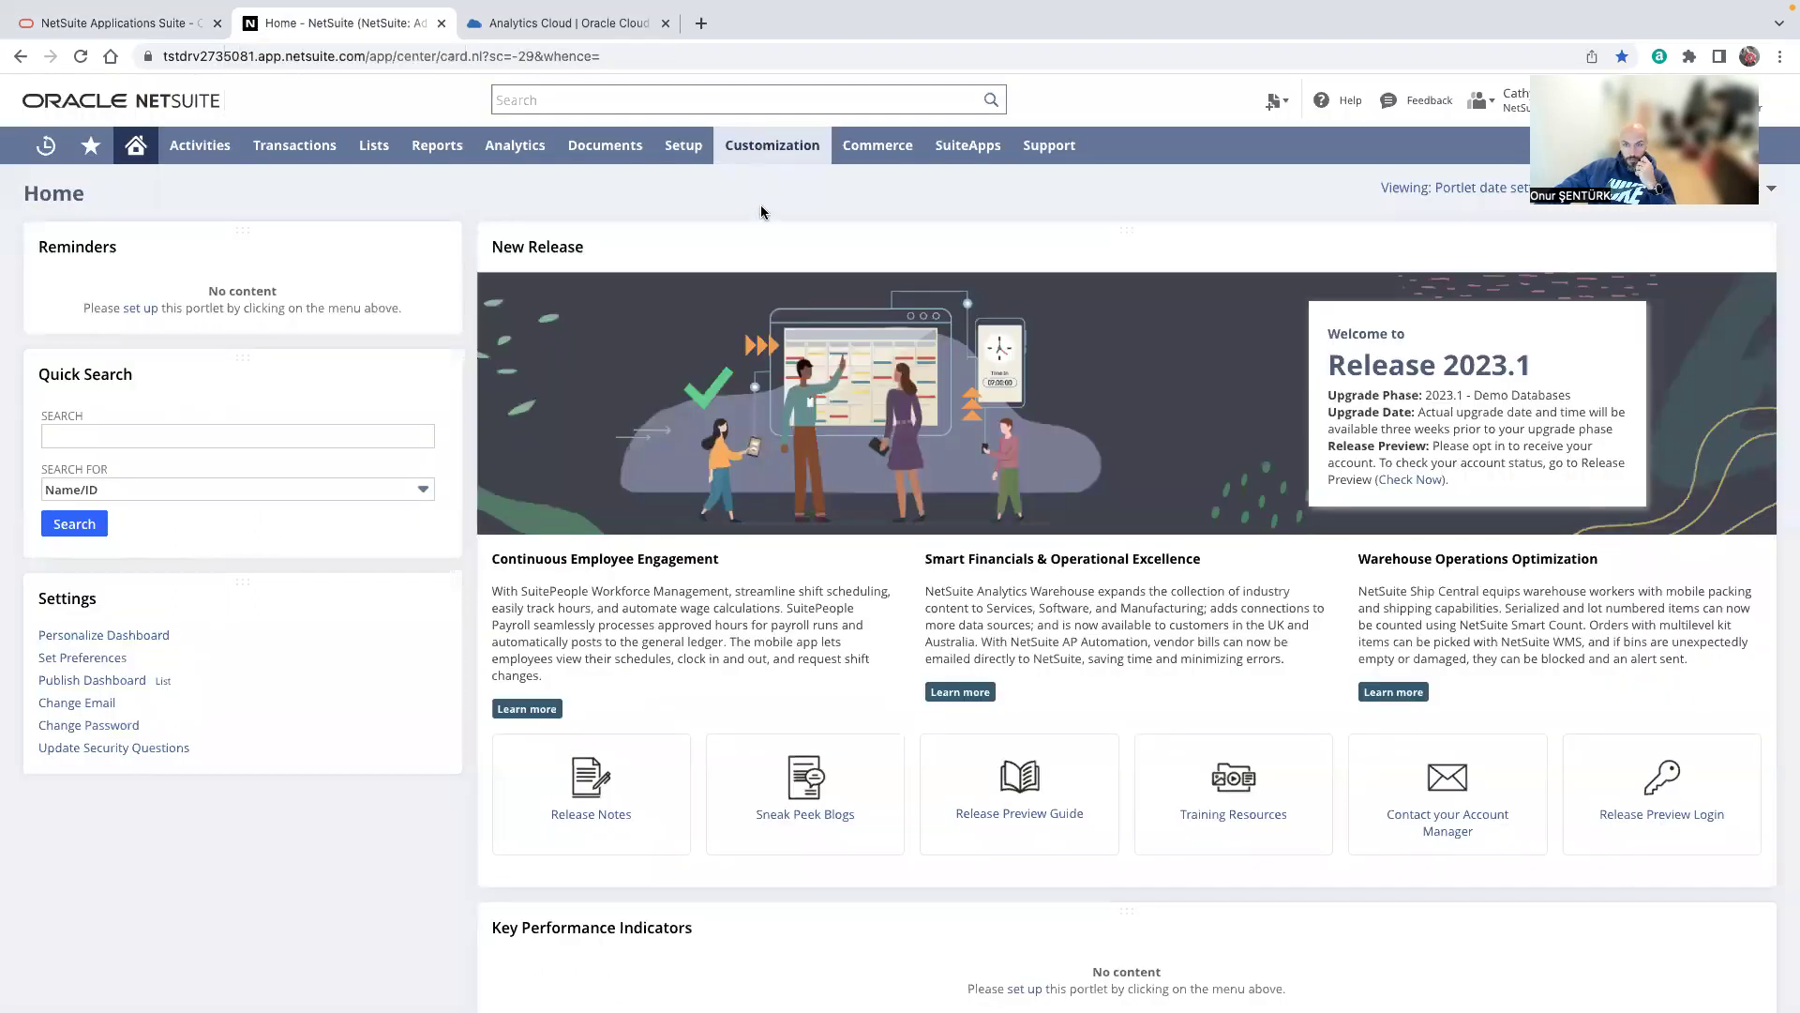
pyautogui.moveTo(663, 155)
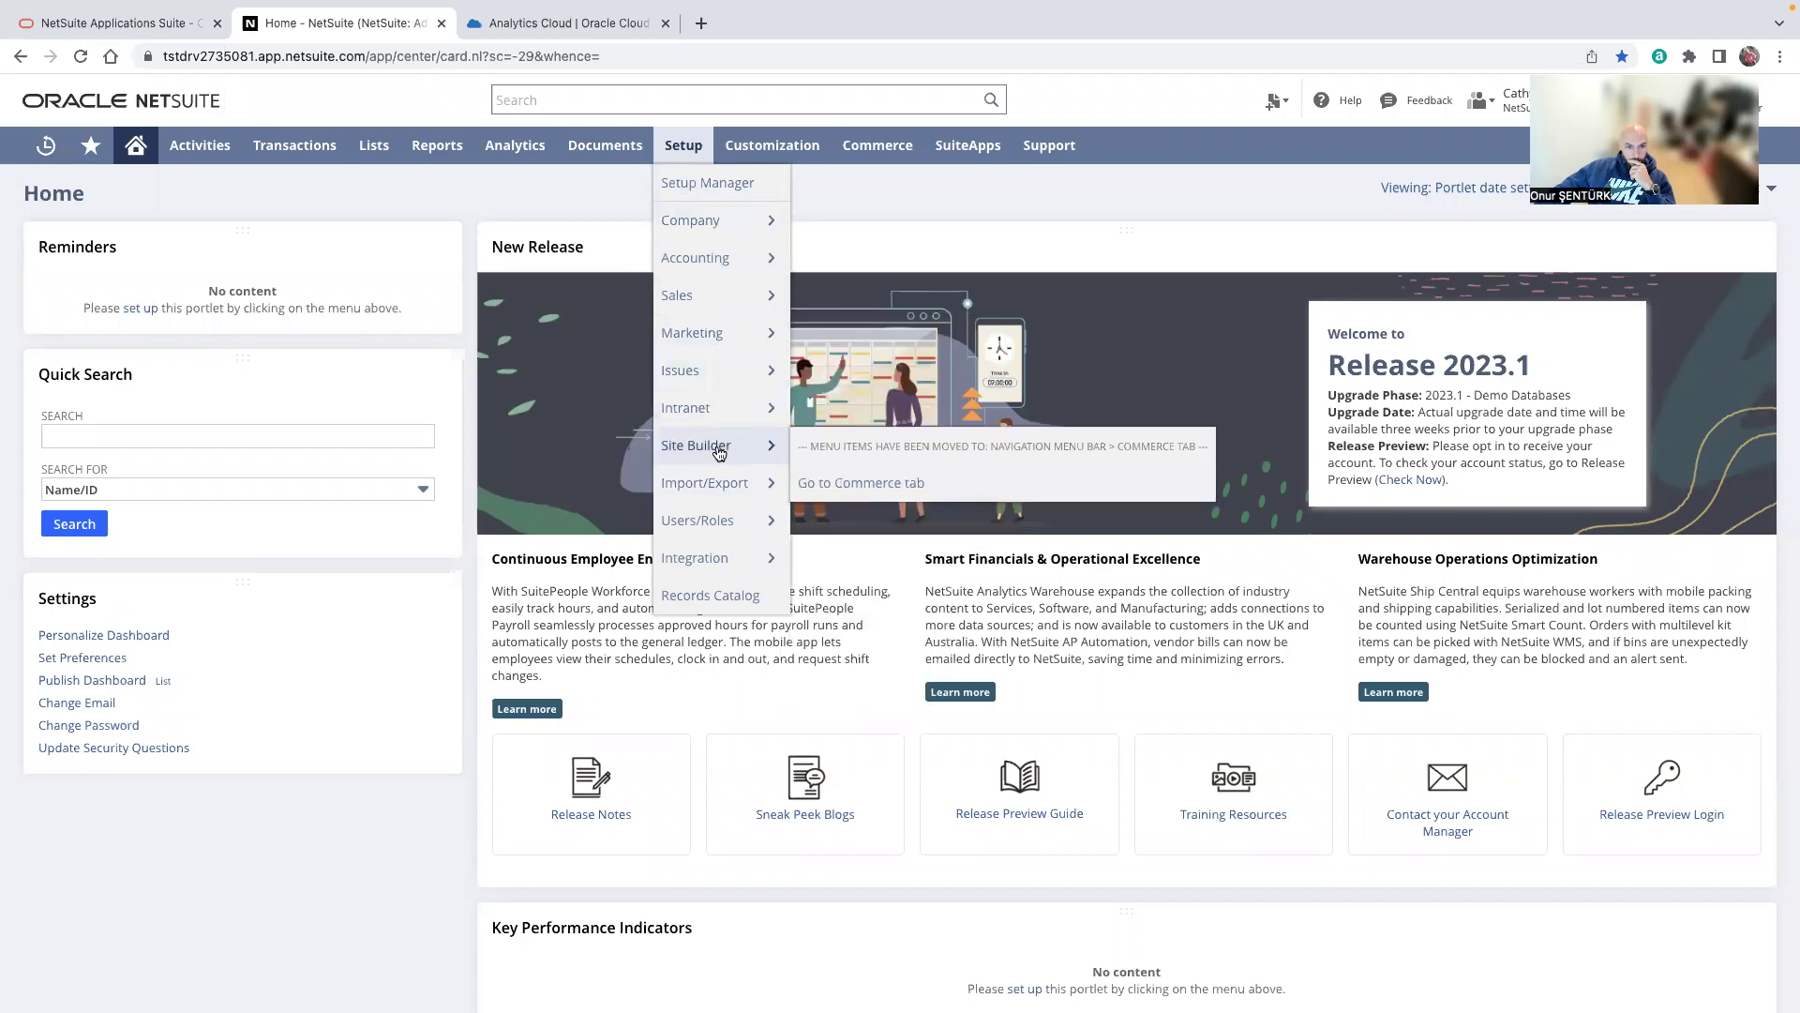
pyautogui.moveTo(718, 219)
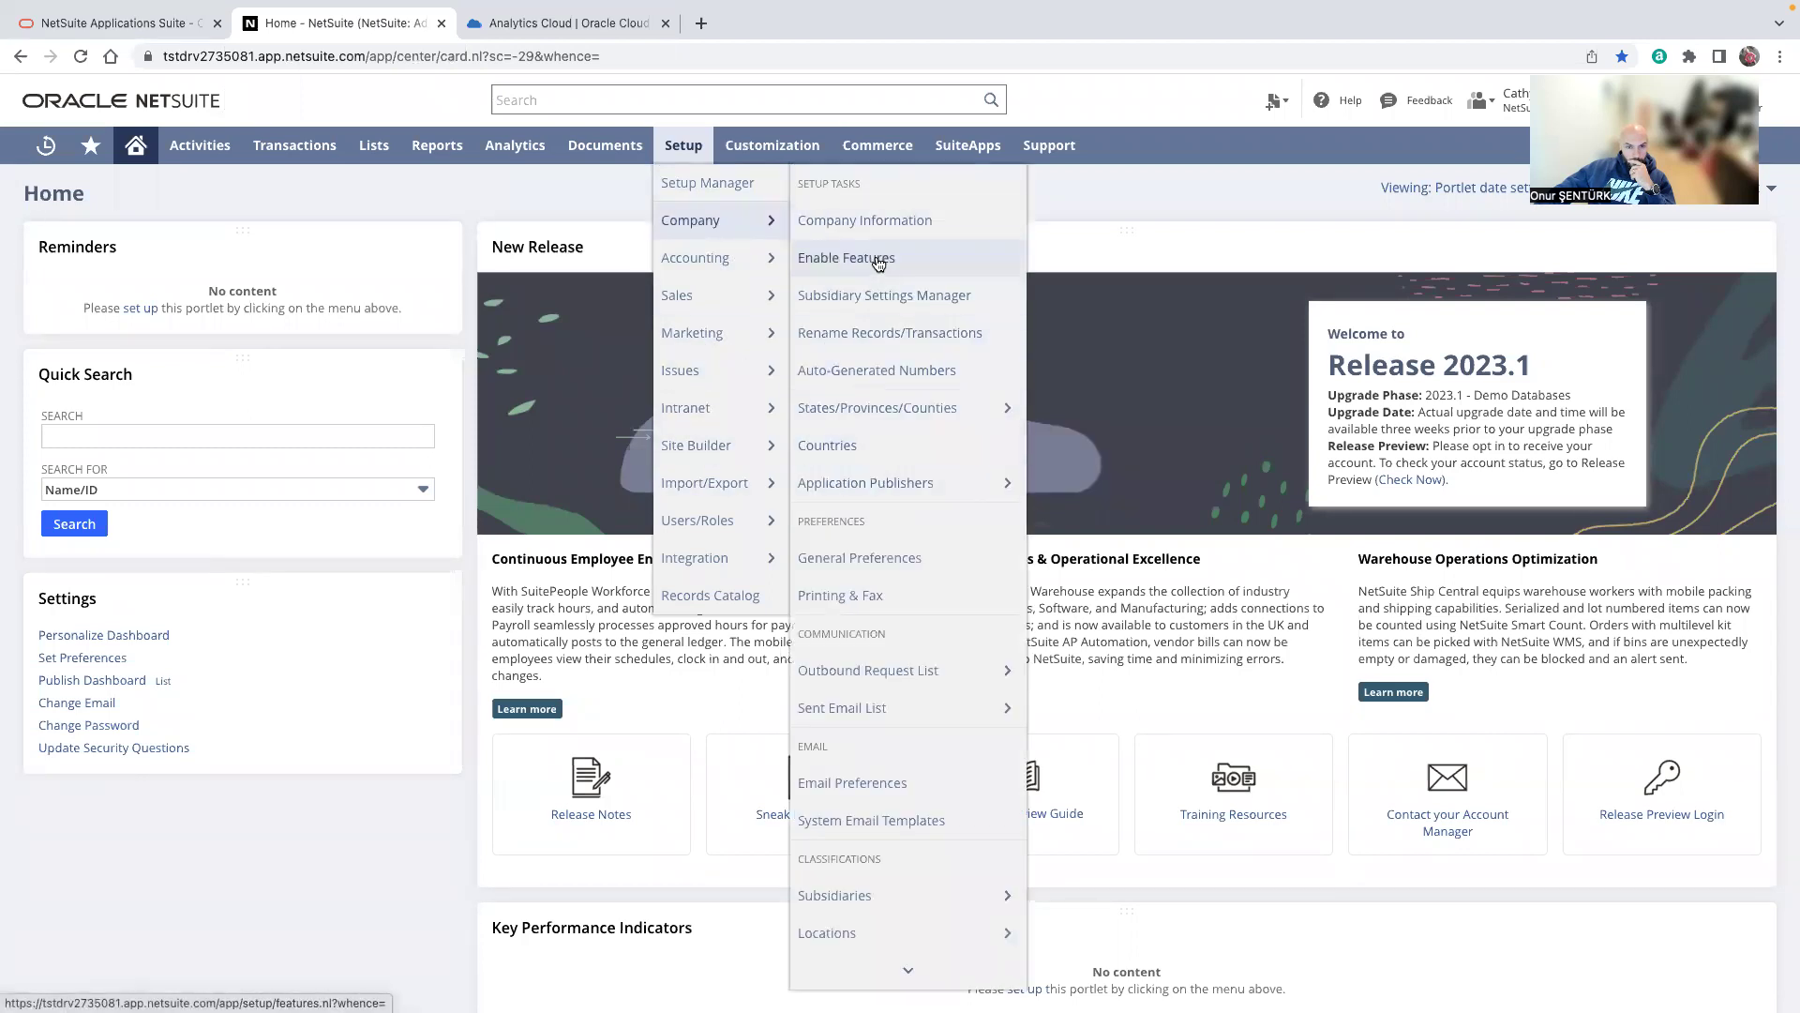
pyautogui.click(864, 259)
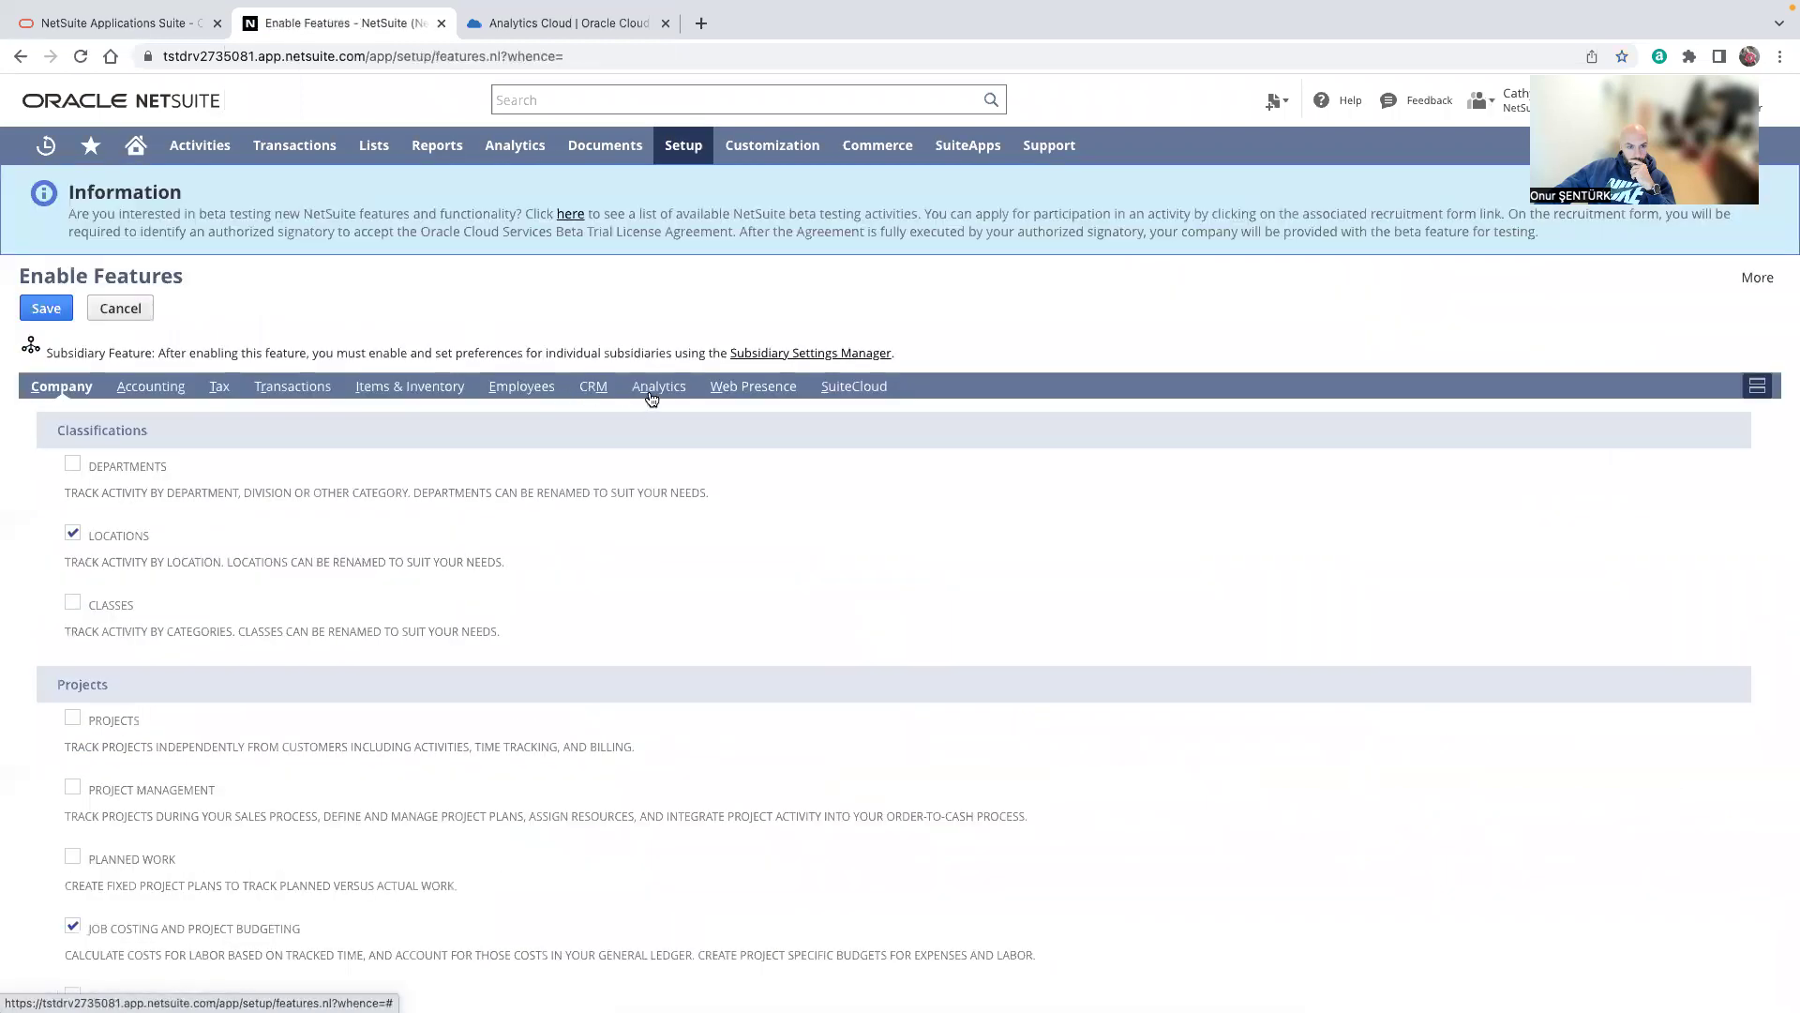
pyautogui.click(652, 397)
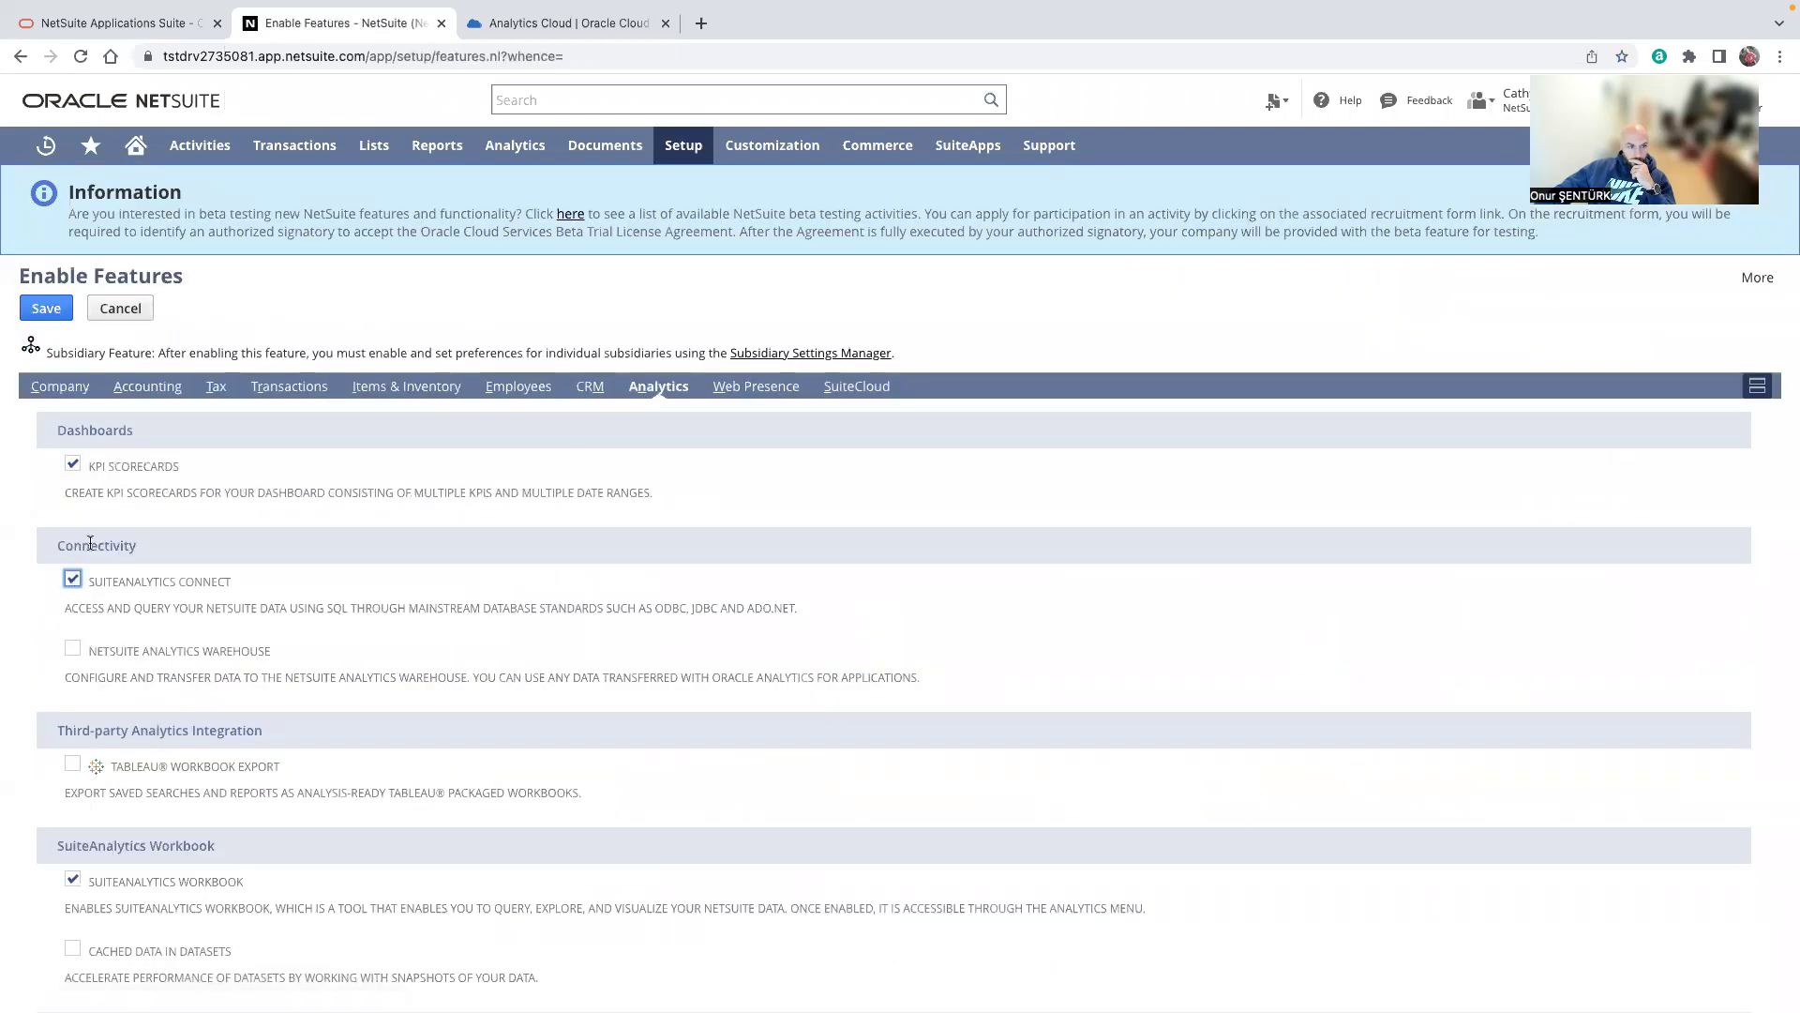
pyautogui.click(150, 580)
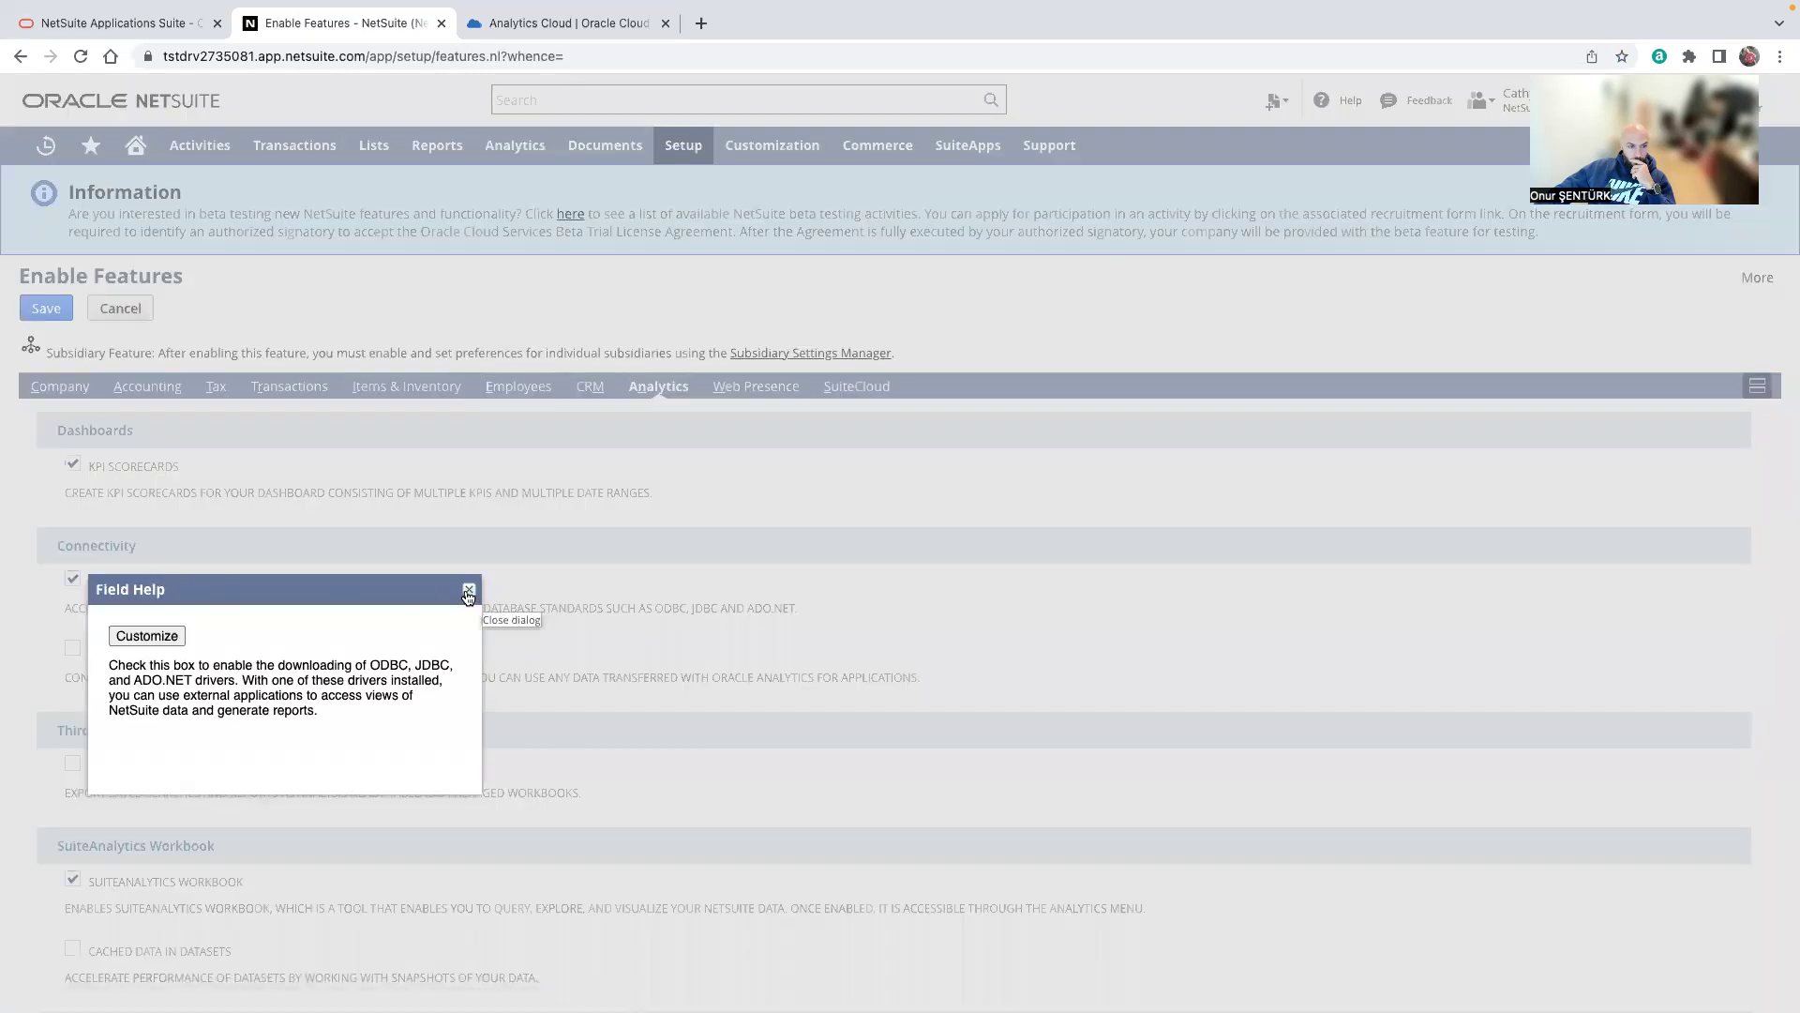
pyautogui.click(469, 589)
pyautogui.click(40, 309)
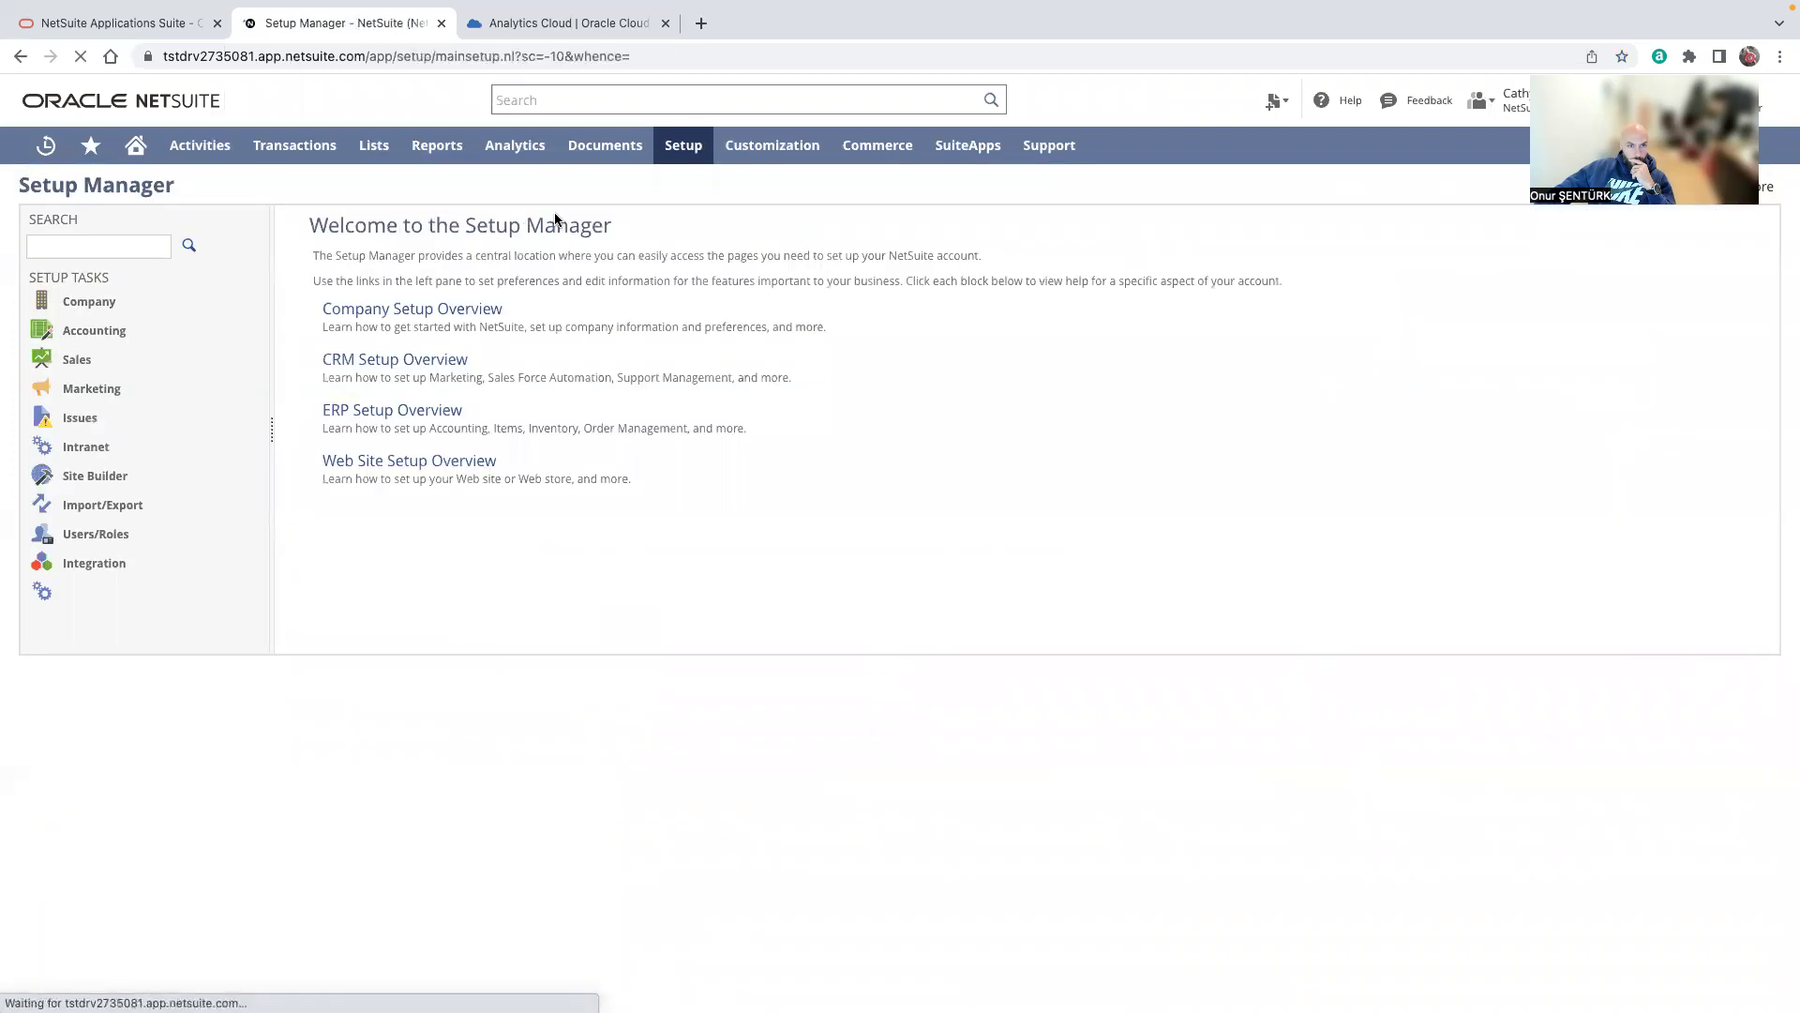
# Step: Run an empty Manage Roles search to list all 36 roles, including CEO
pyautogui.moveTo(709, 152)
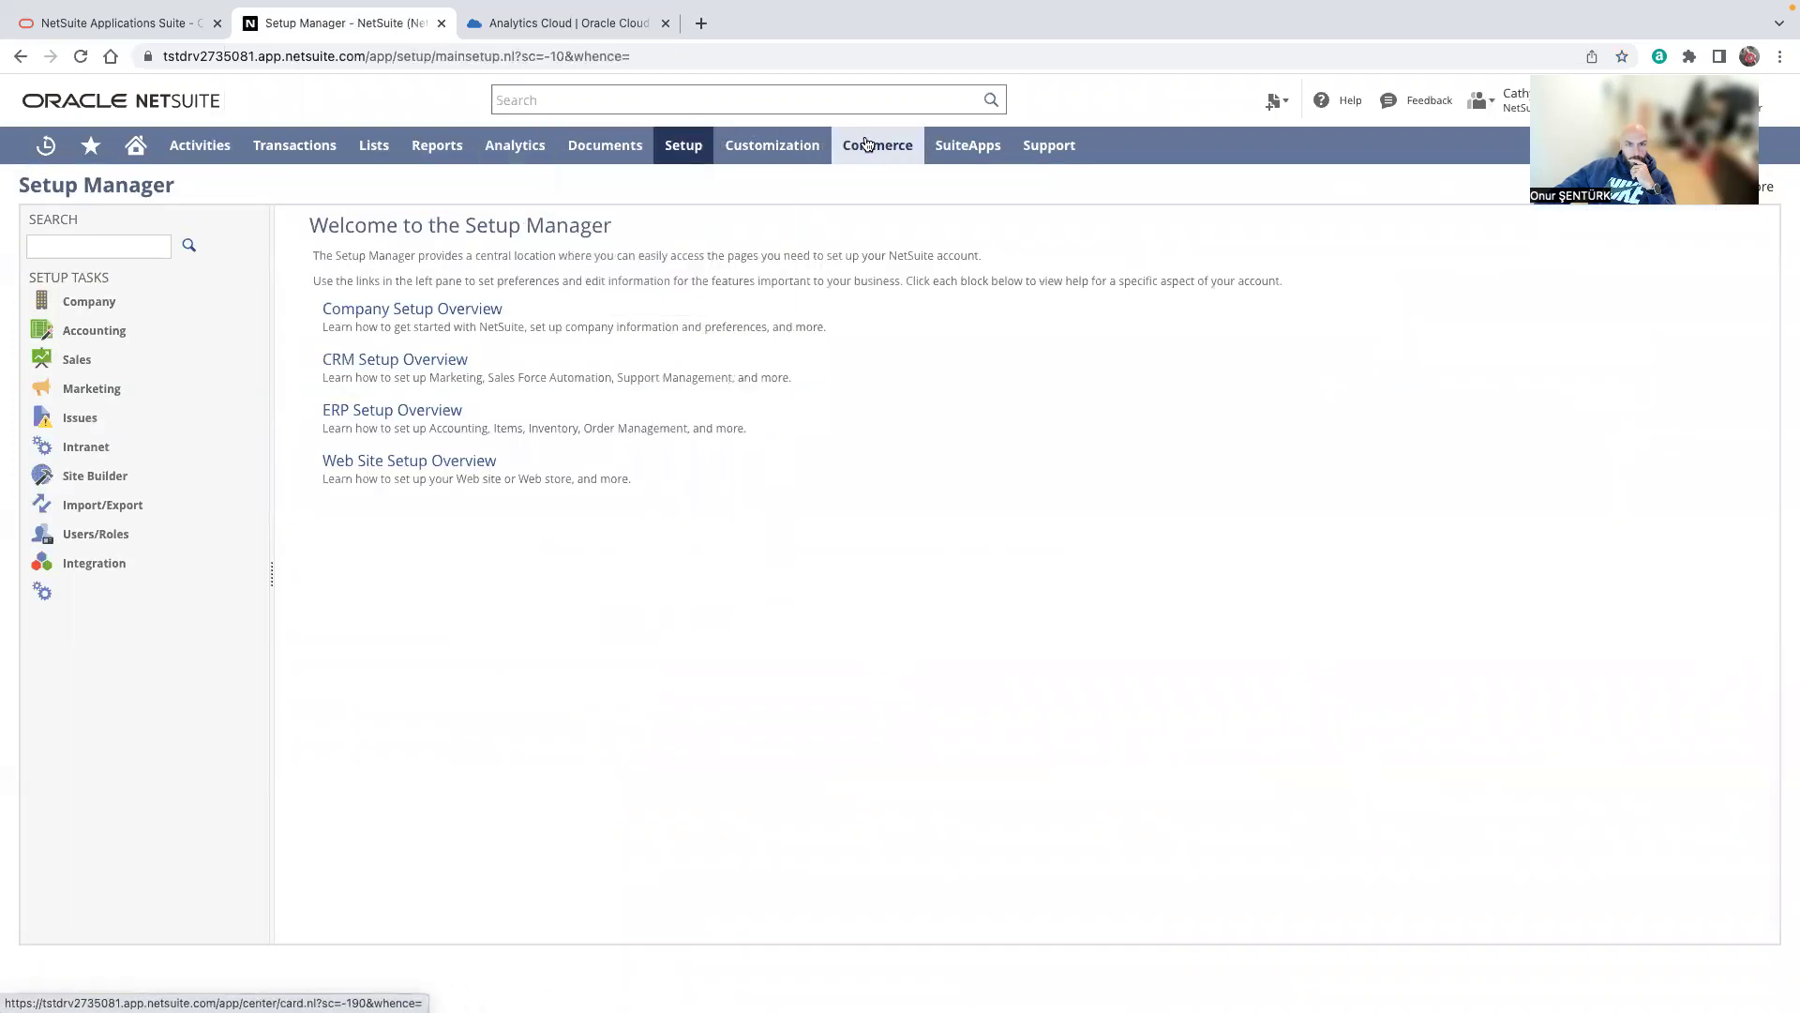
pyautogui.moveTo(723, 525)
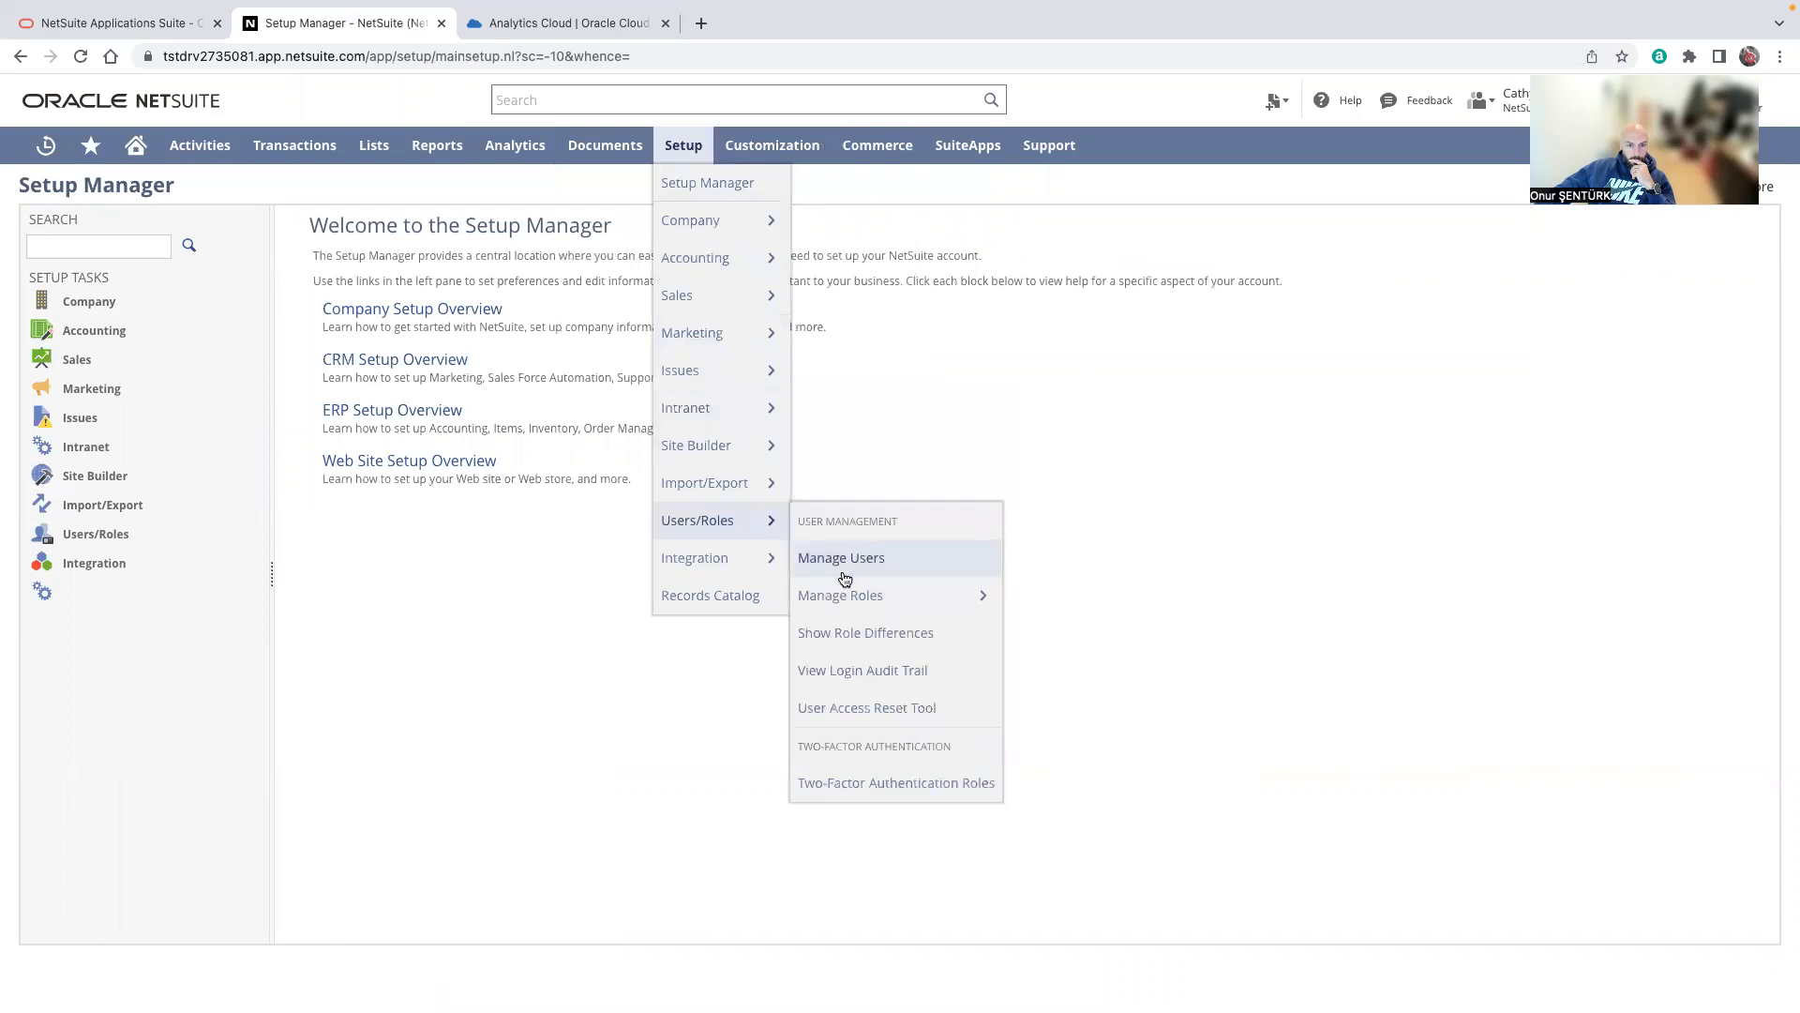
pyautogui.moveTo(858, 599)
pyautogui.click(1017, 630)
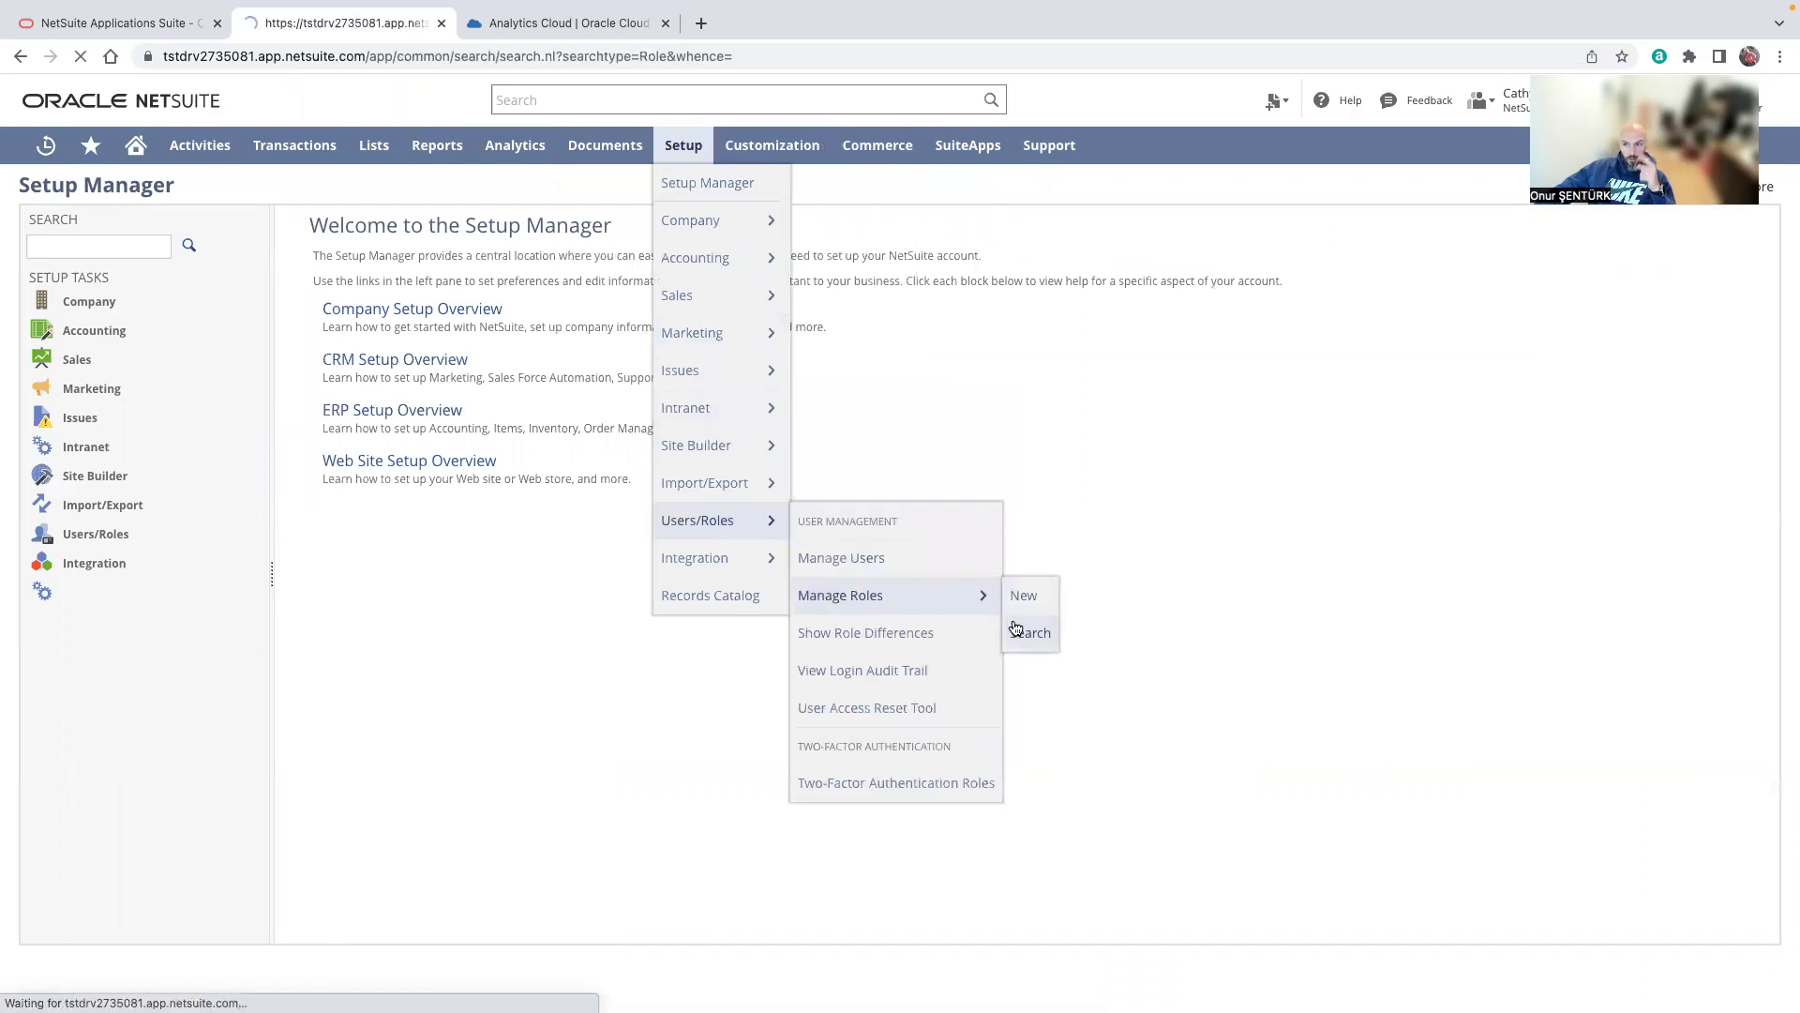
pyautogui.click(53, 217)
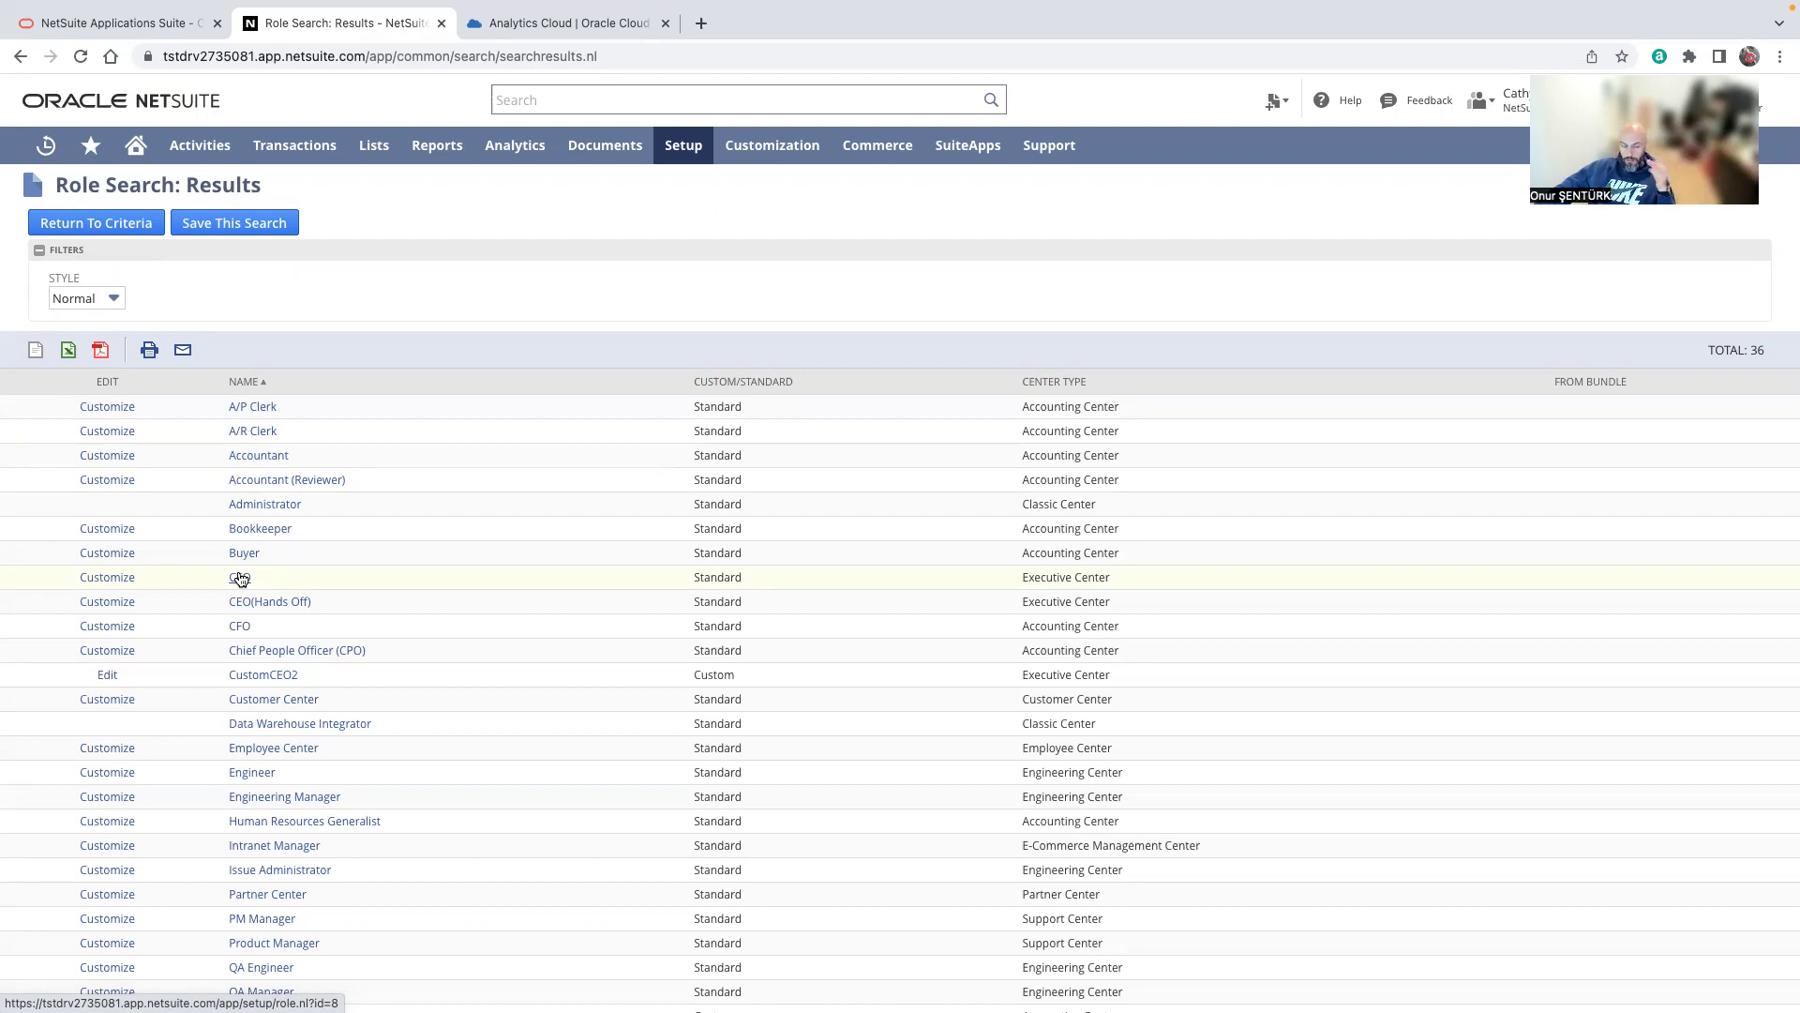
# Step: Inspect the CEO role record from the search results
pyautogui.click(240, 578)
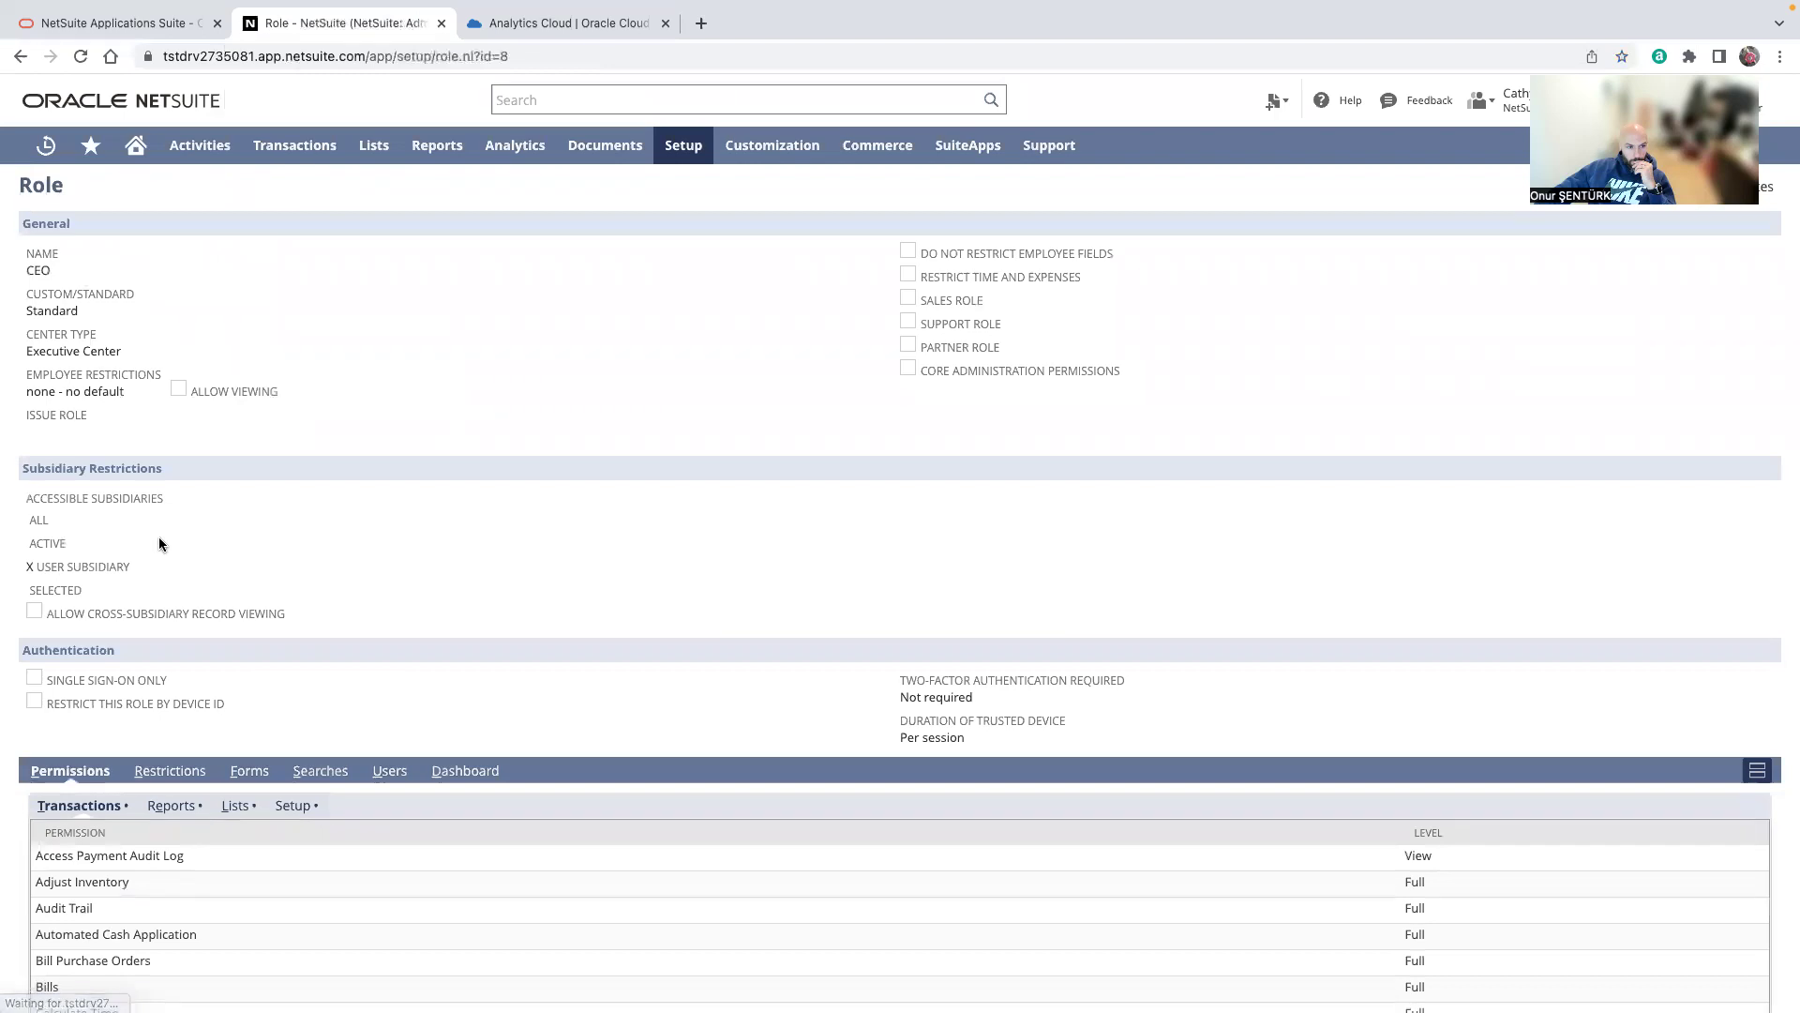
pyautogui.scroll(-15, 176, 553)
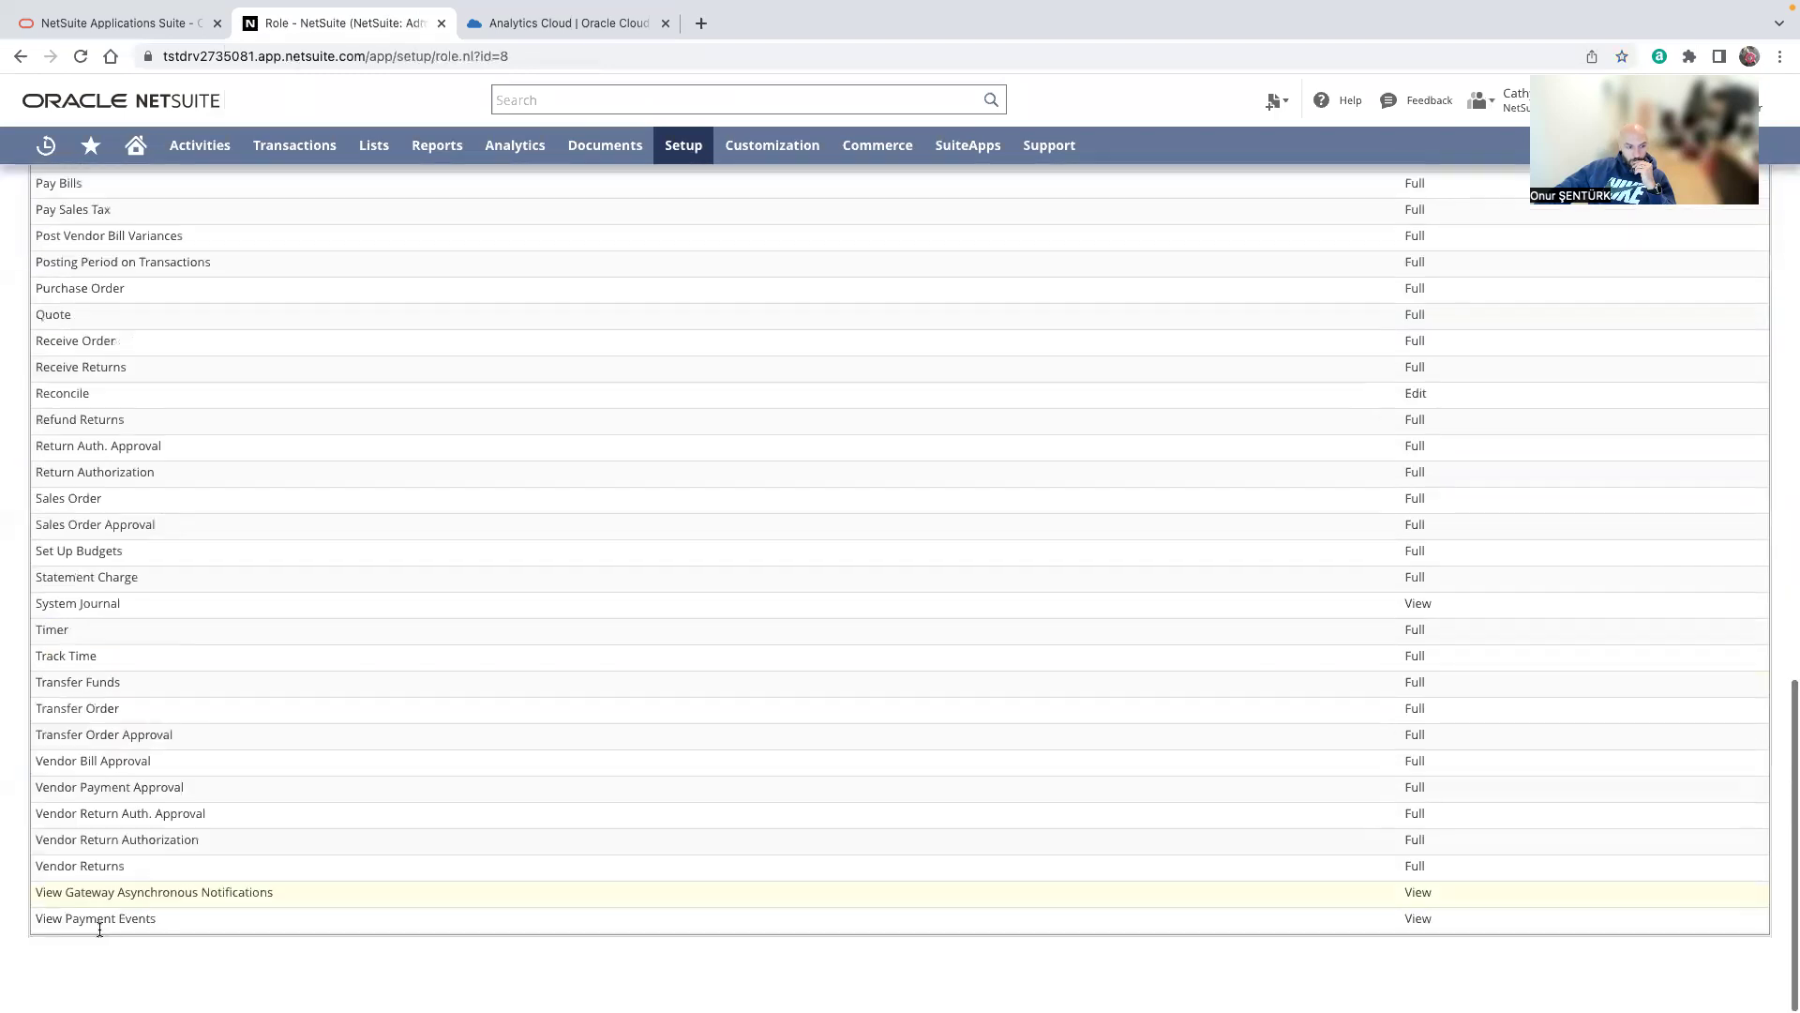
pyautogui.scroll(15, 173, 729)
pyautogui.click(19, 56)
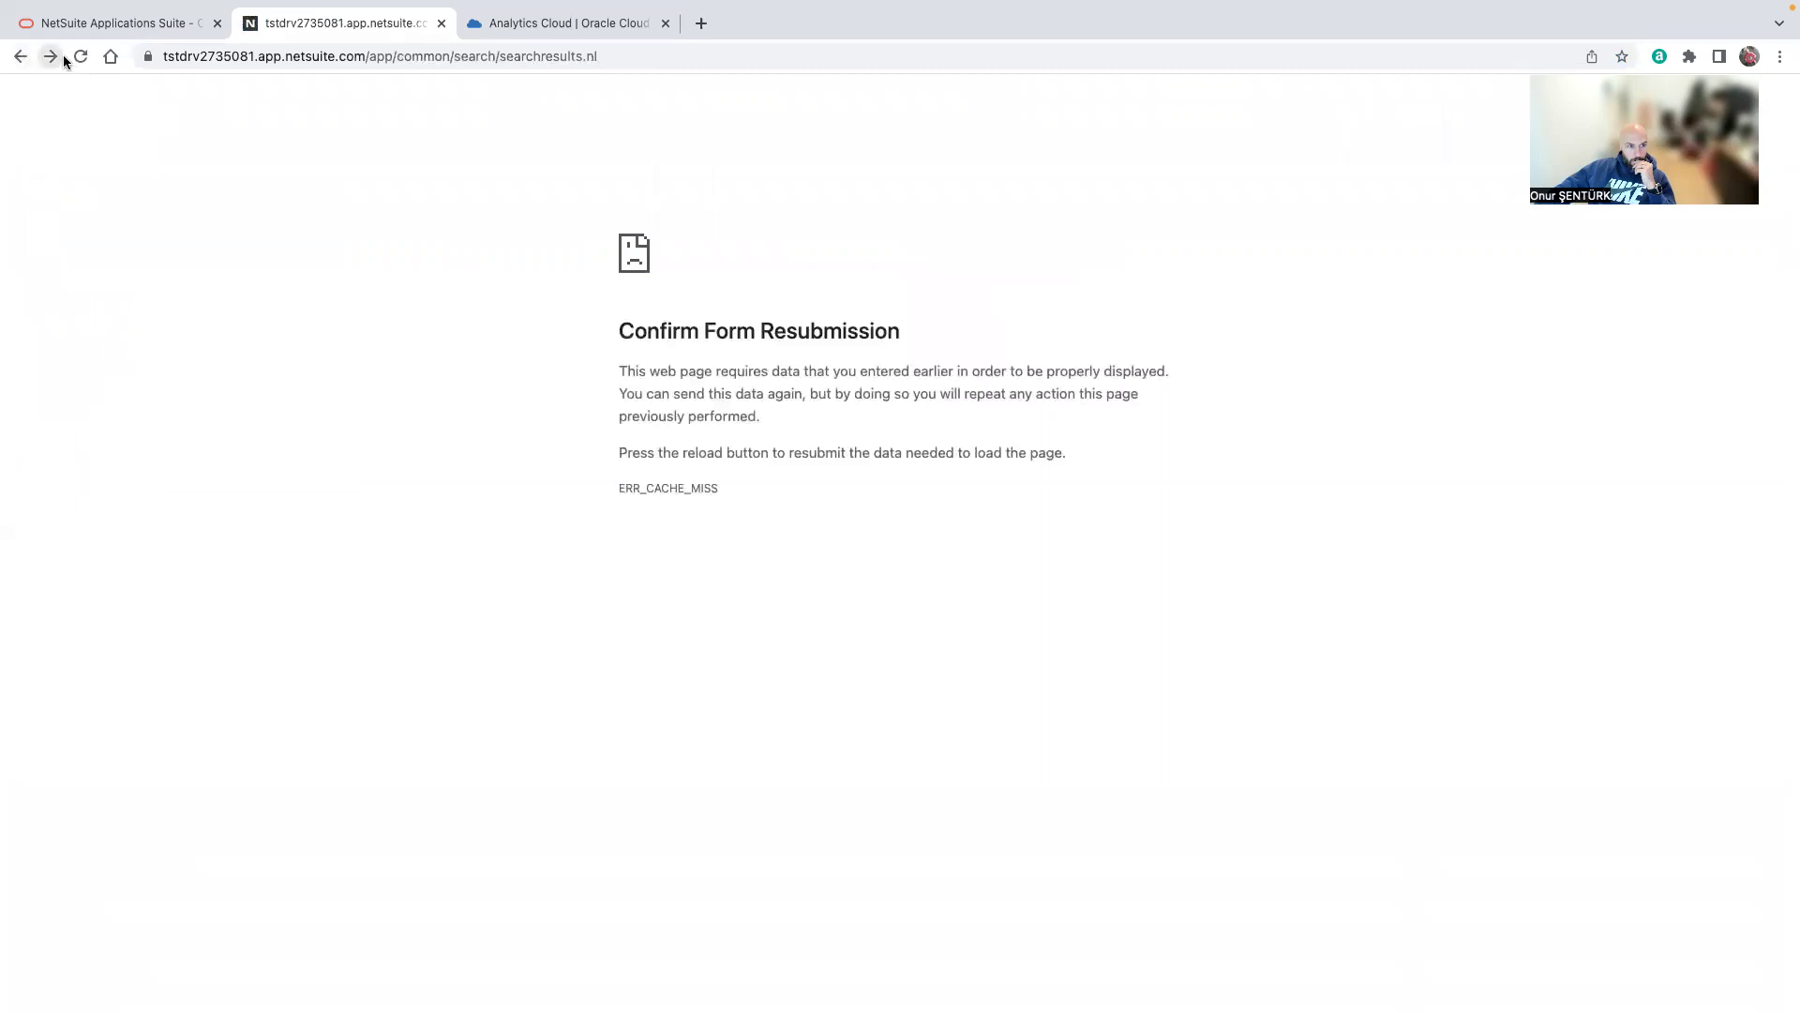
pyautogui.click(51, 56)
pyautogui.click(79, 57)
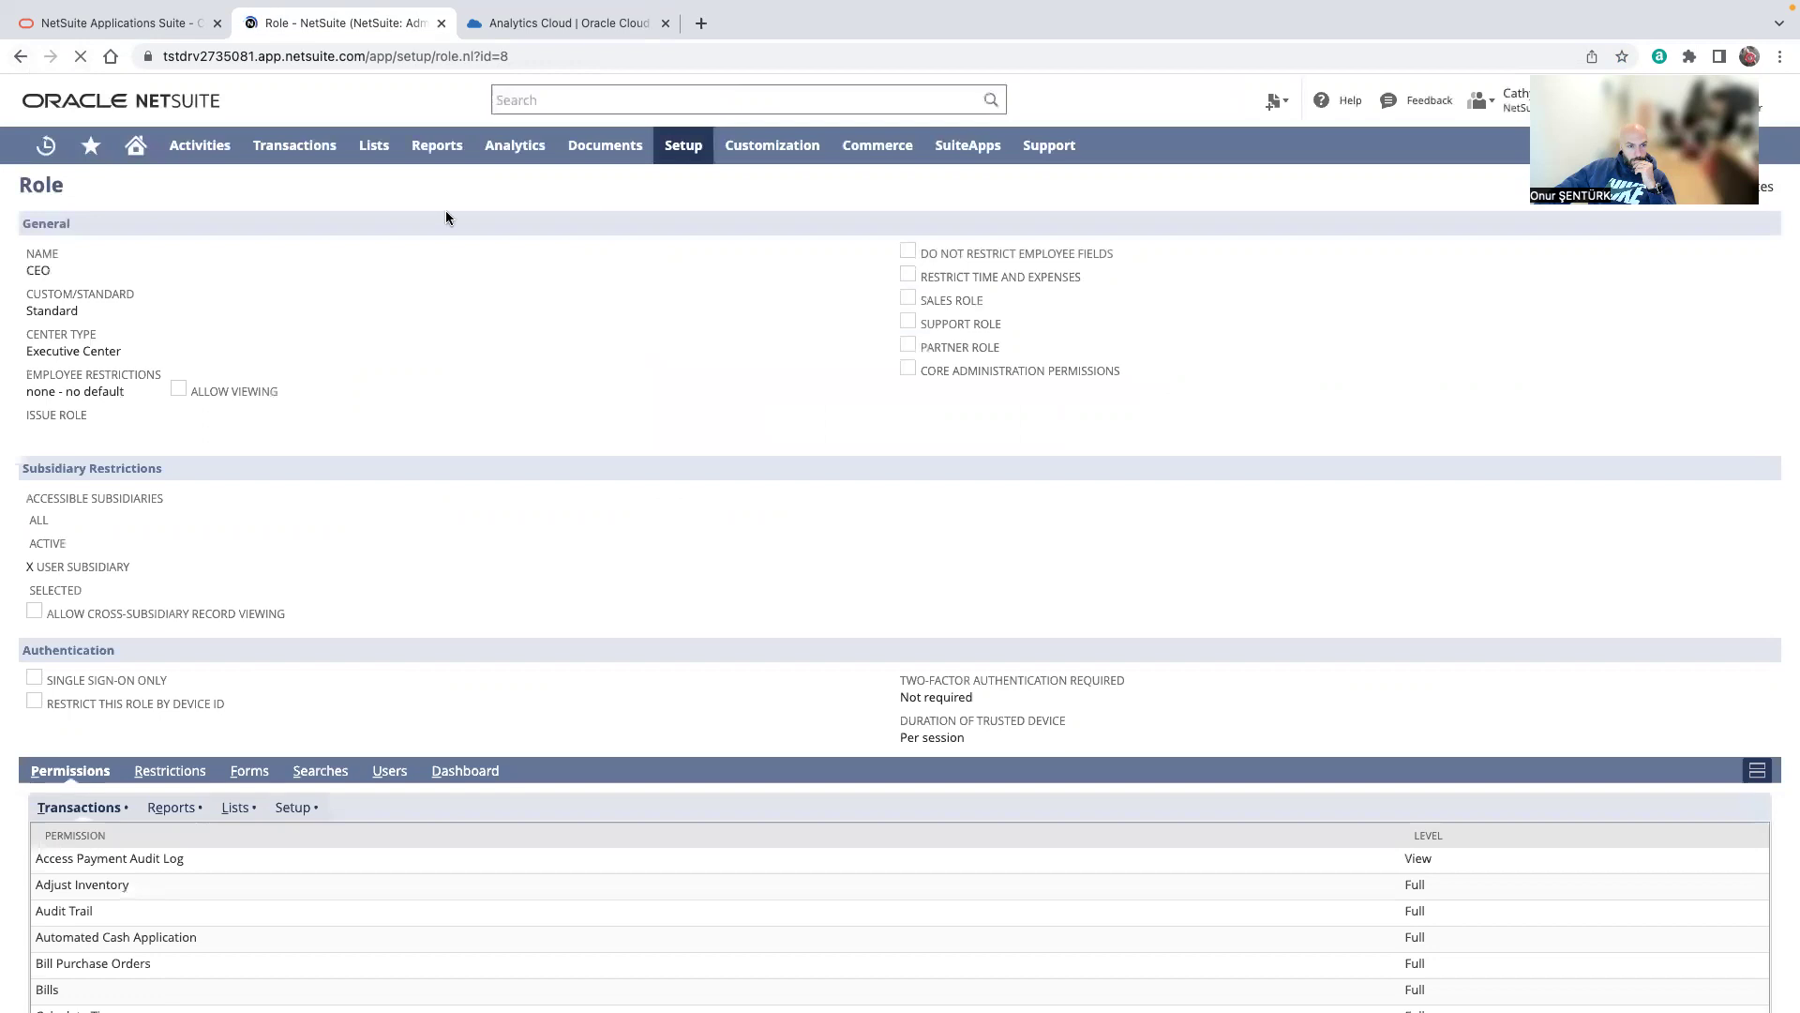
# Step: Abandon a started new-role form and return to the Role Search results
pyautogui.moveTo(699, 157)
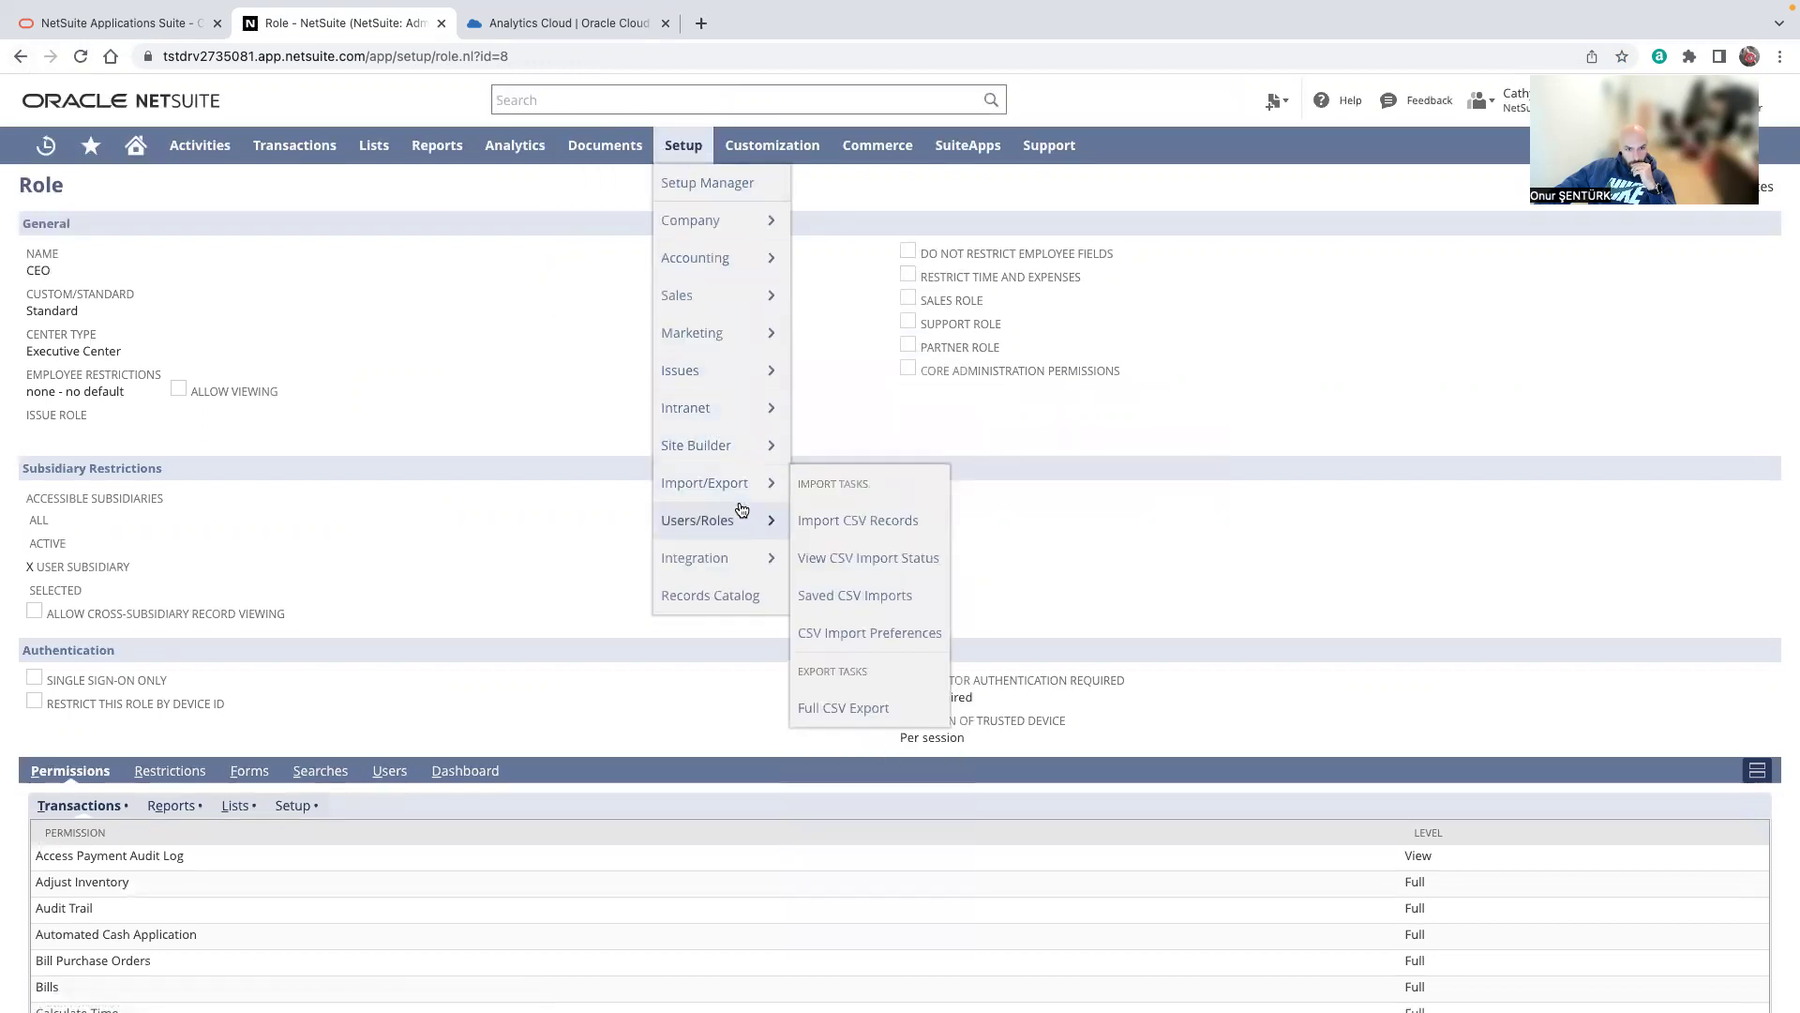
pyautogui.moveTo(741, 520)
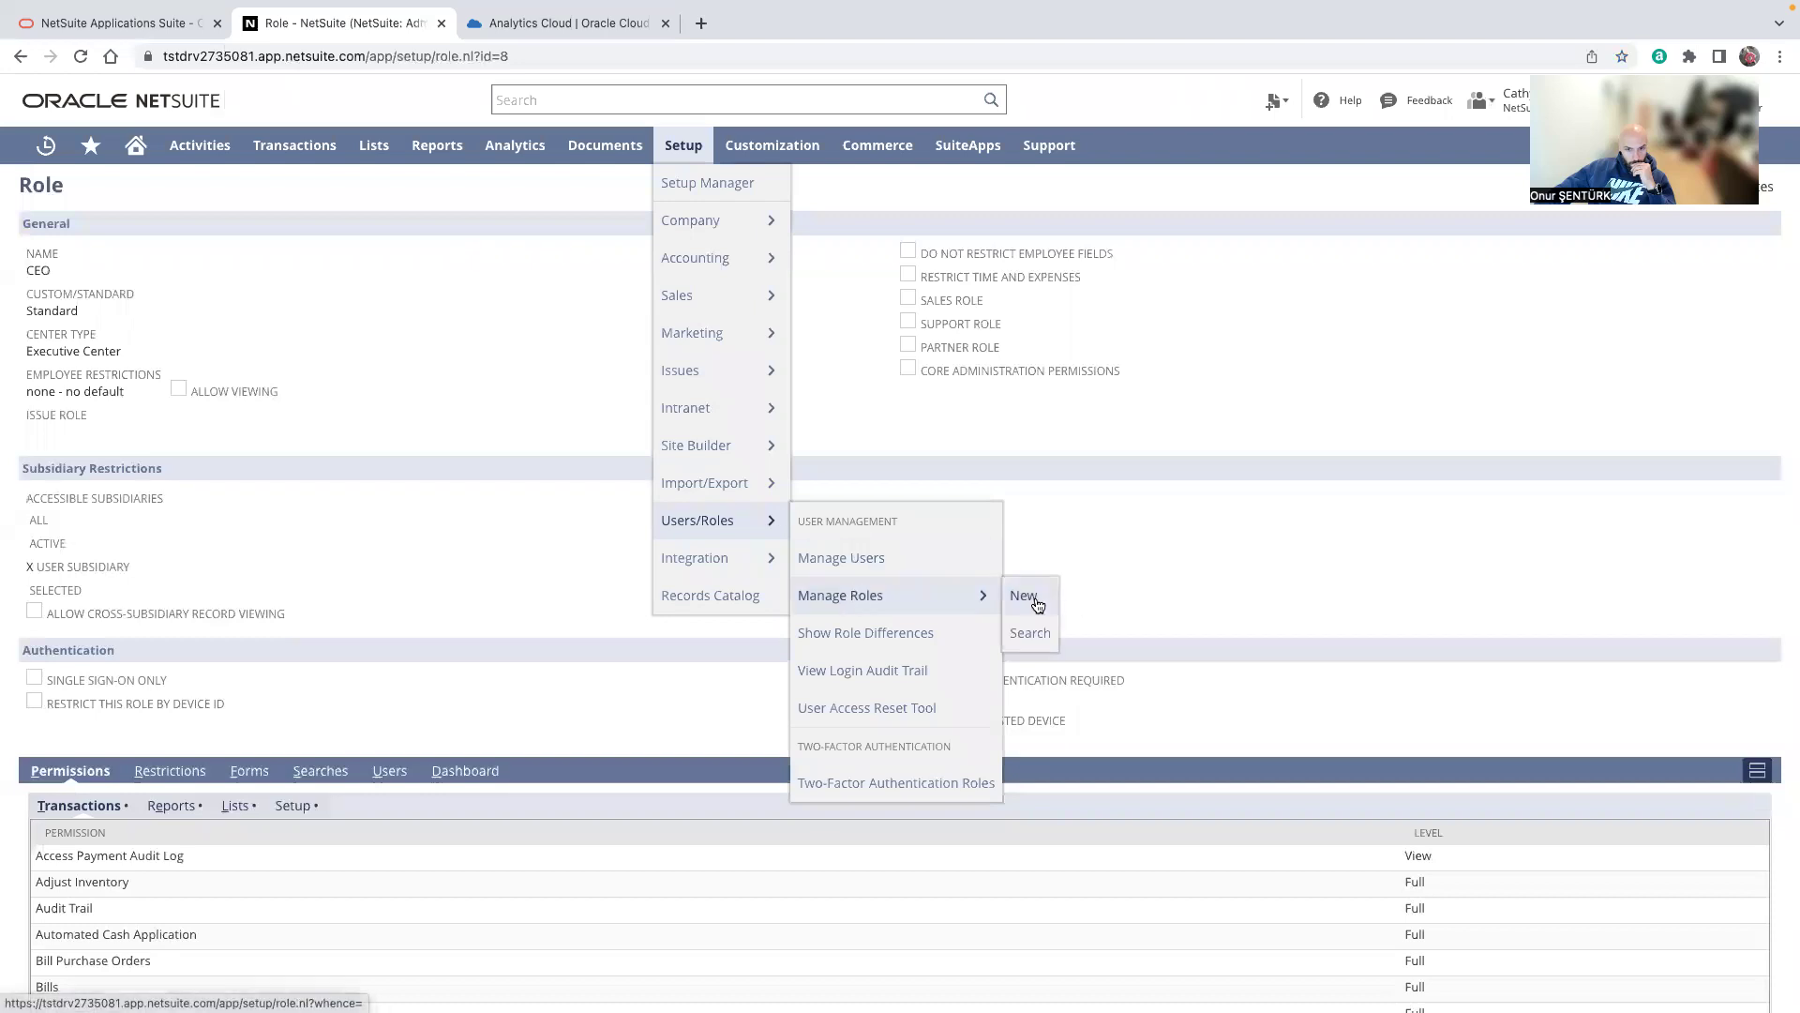
pyautogui.click(1031, 595)
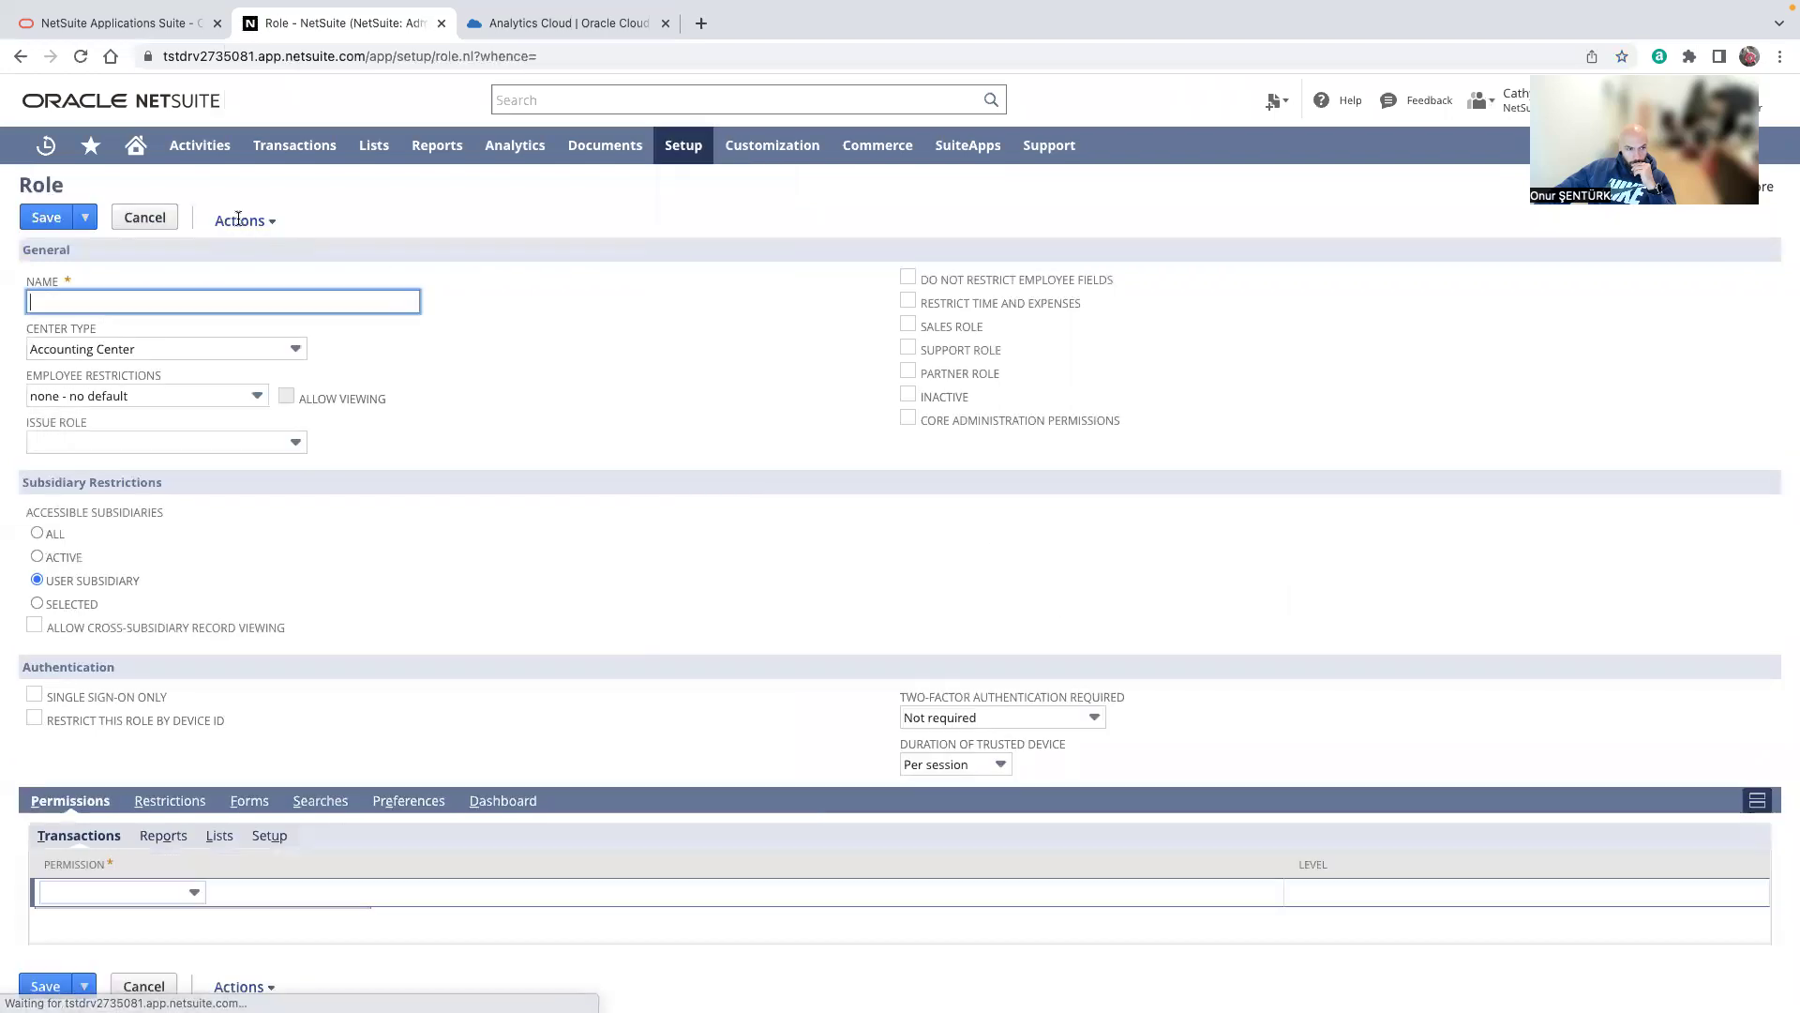
pyautogui.moveTo(694, 148)
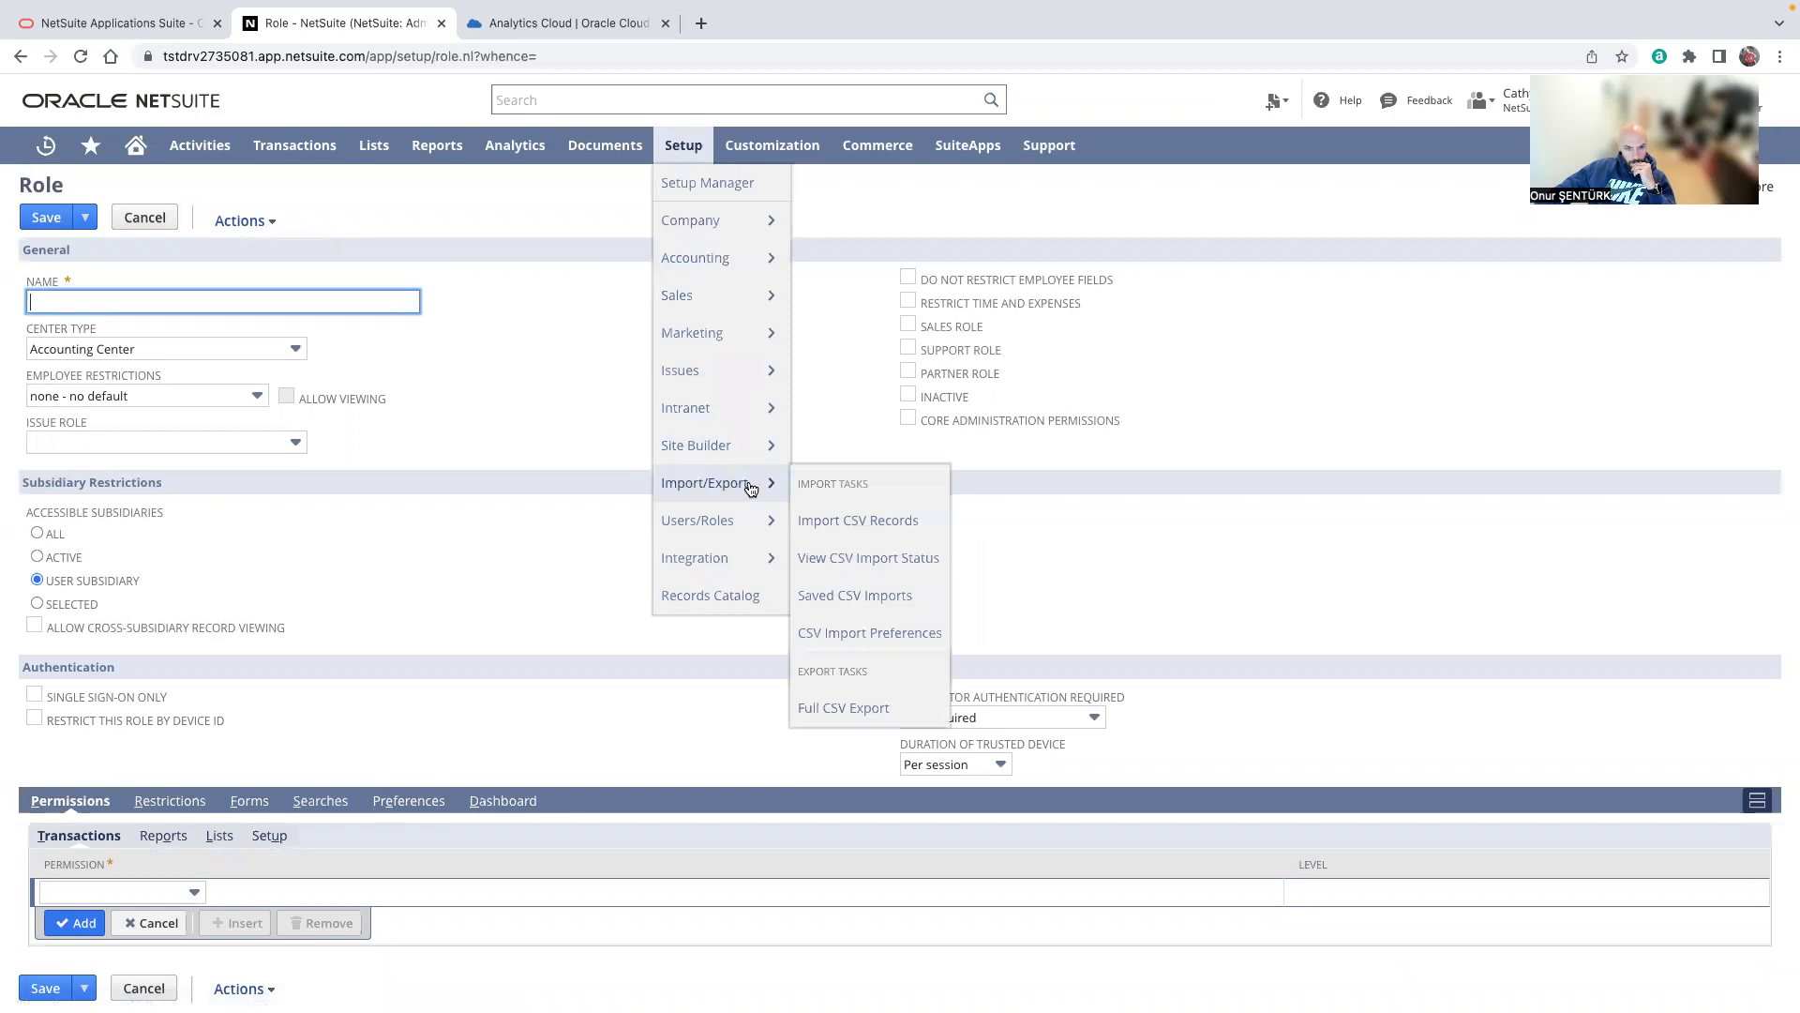
pyautogui.moveTo(747, 395)
pyautogui.moveTo(751, 523)
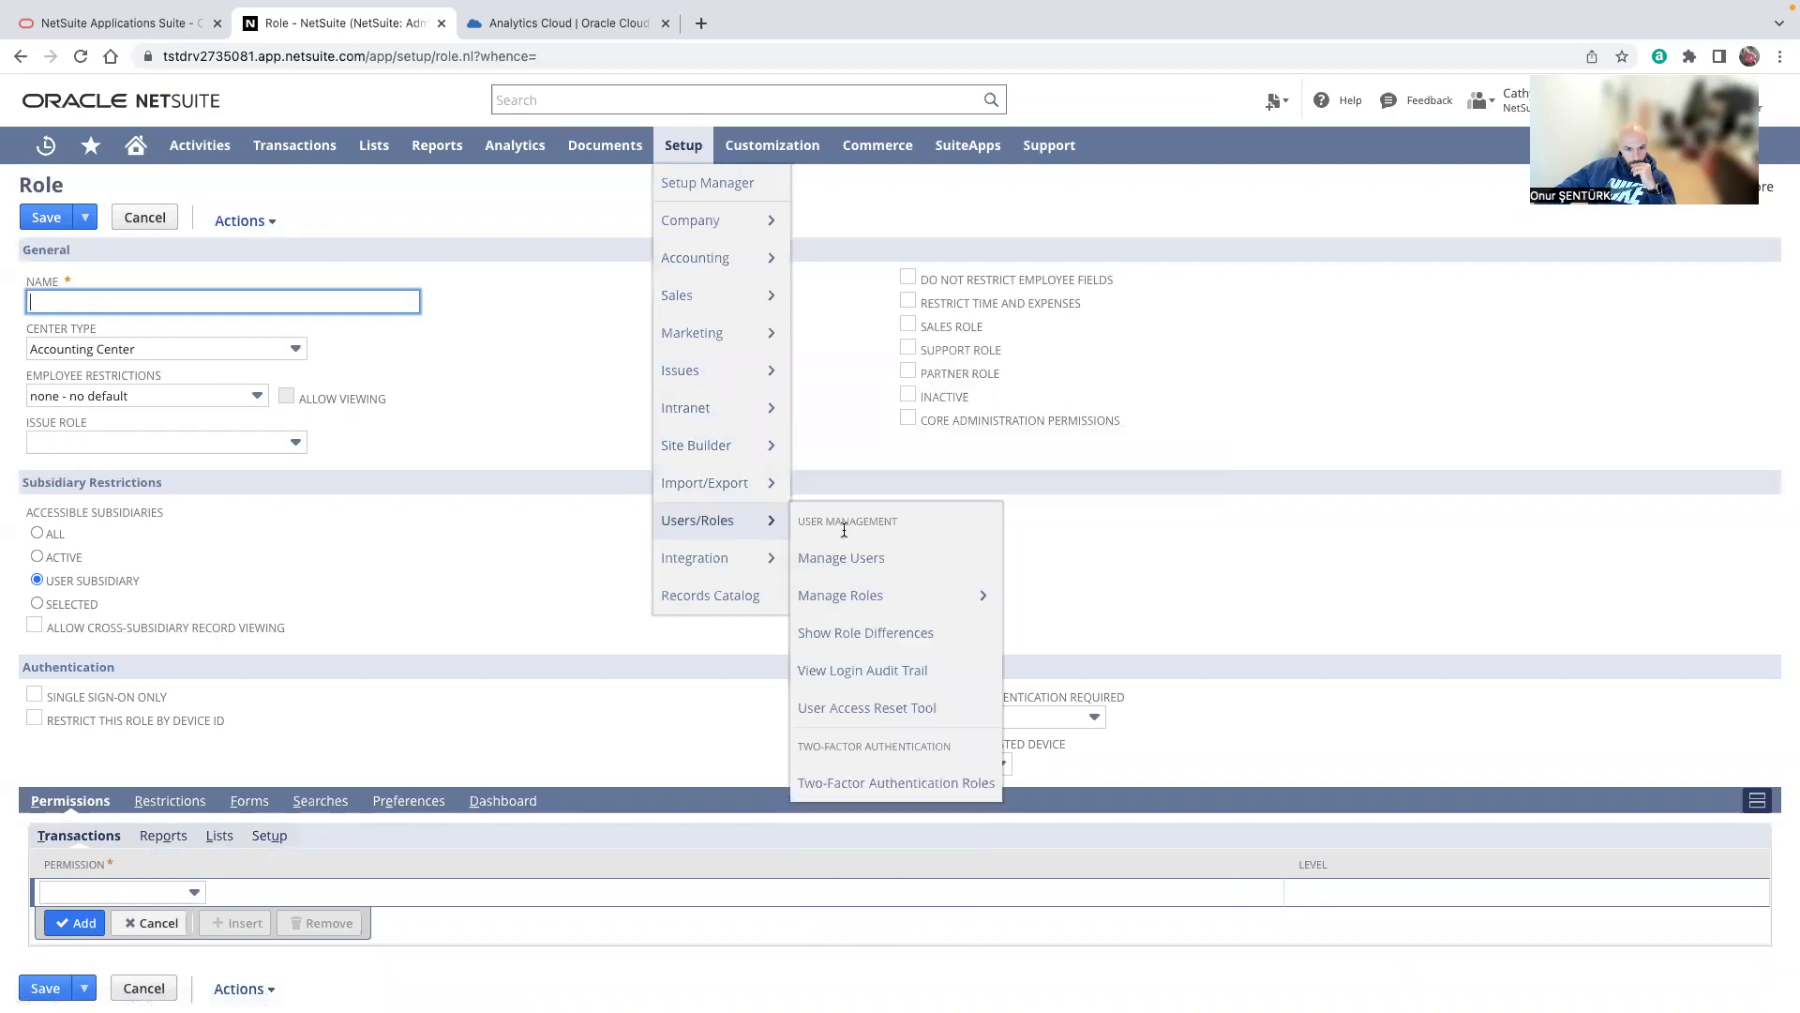
pyautogui.moveTo(947, 593)
pyautogui.click(1014, 637)
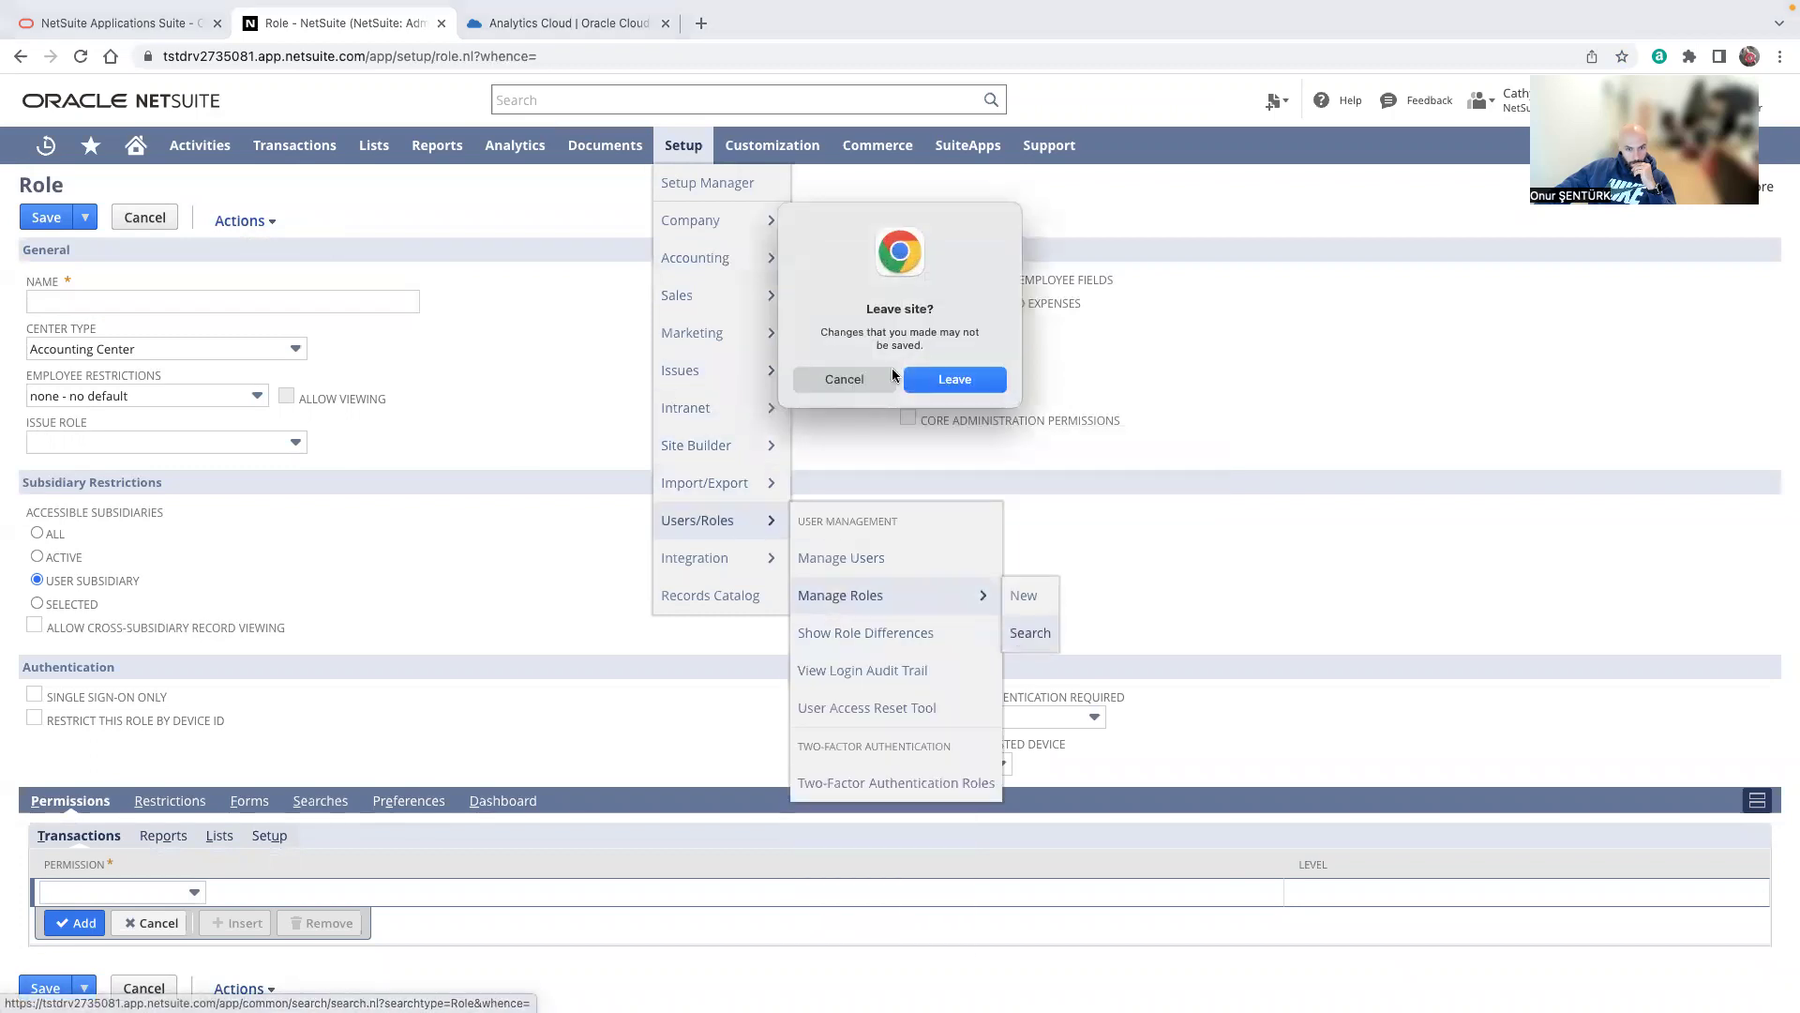
pyautogui.click(942, 379)
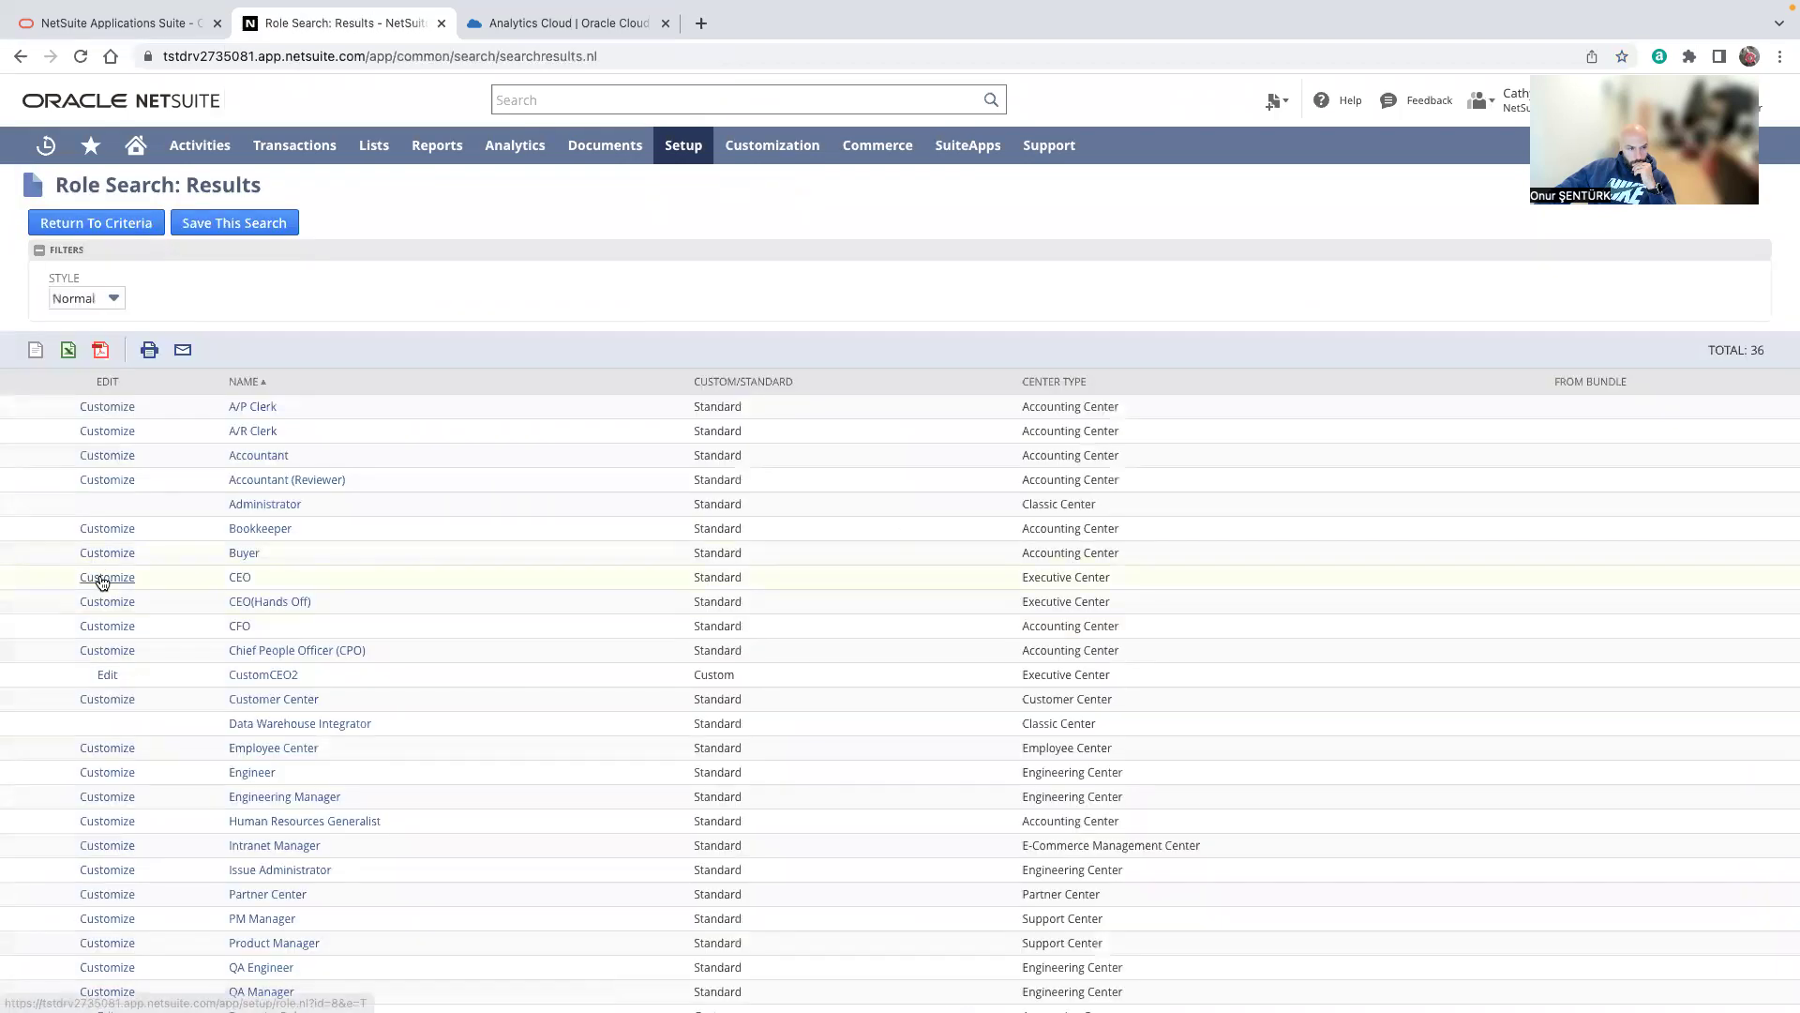
# Step: Customize the CEO role into a copy named CEOReporting
pyautogui.click(103, 577)
pyautogui.click(137, 303)
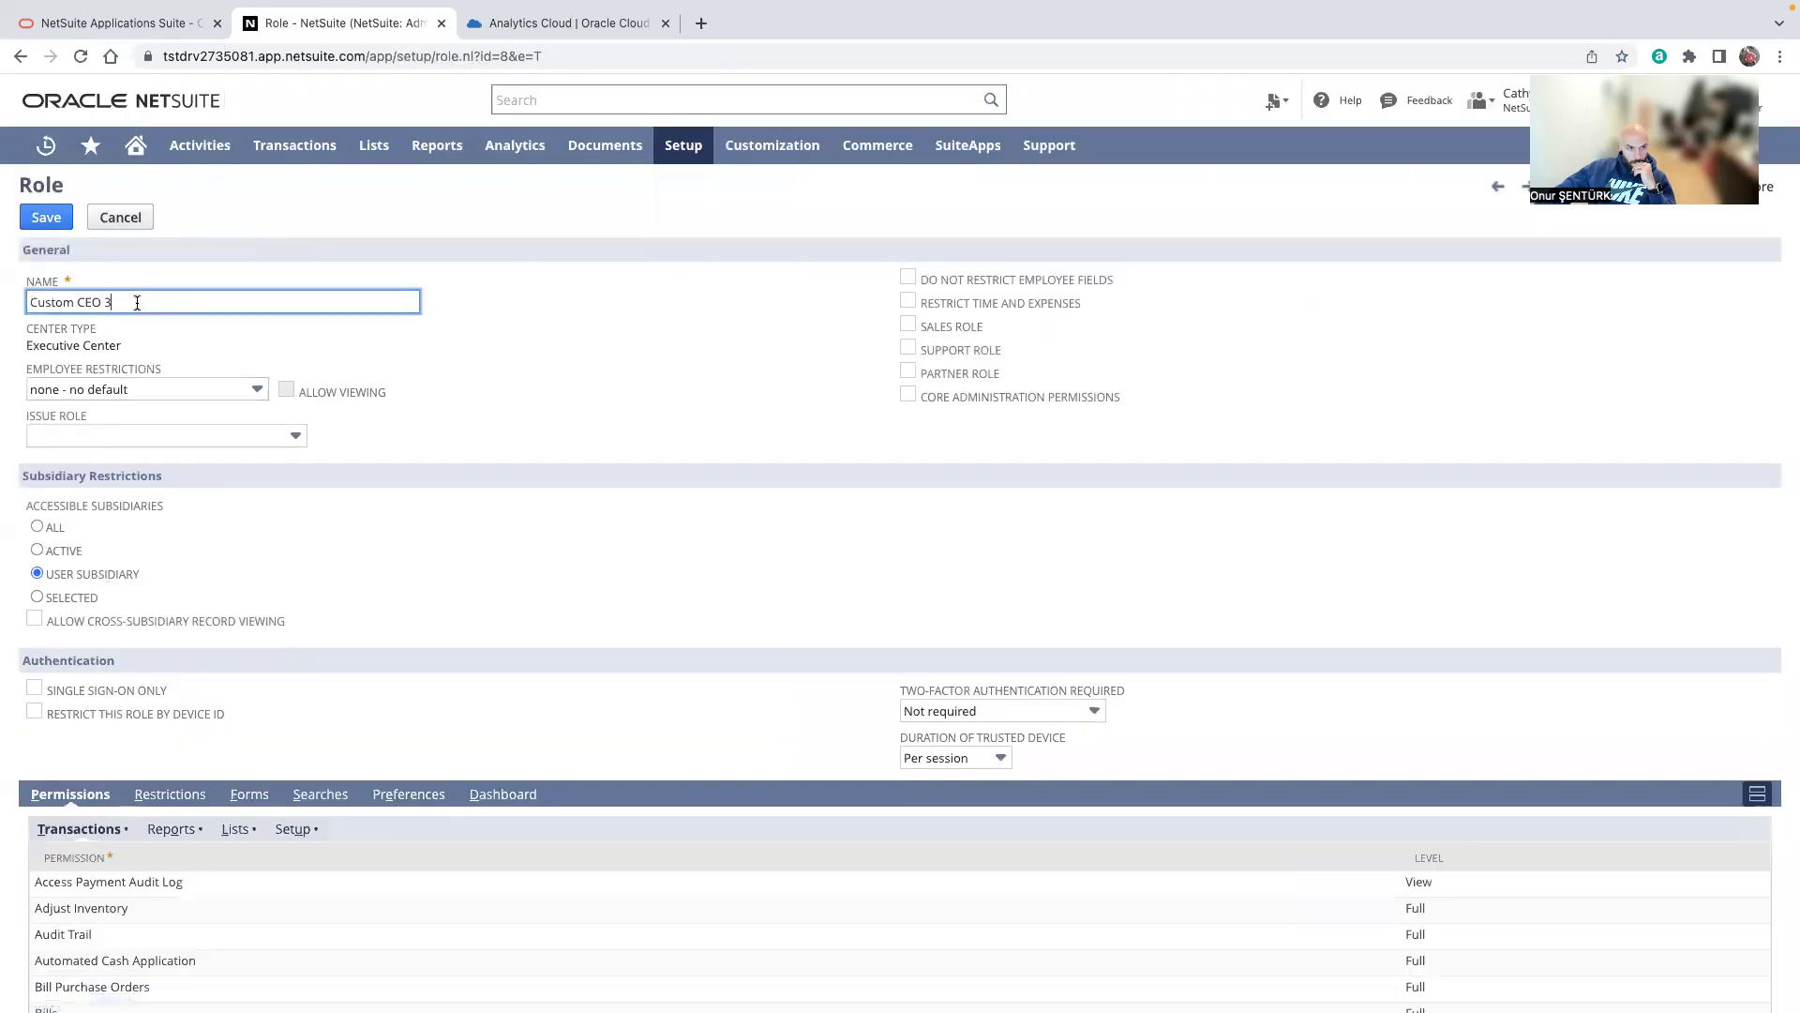
pyautogui.press('super+a')
pyautogui.write('CEP')
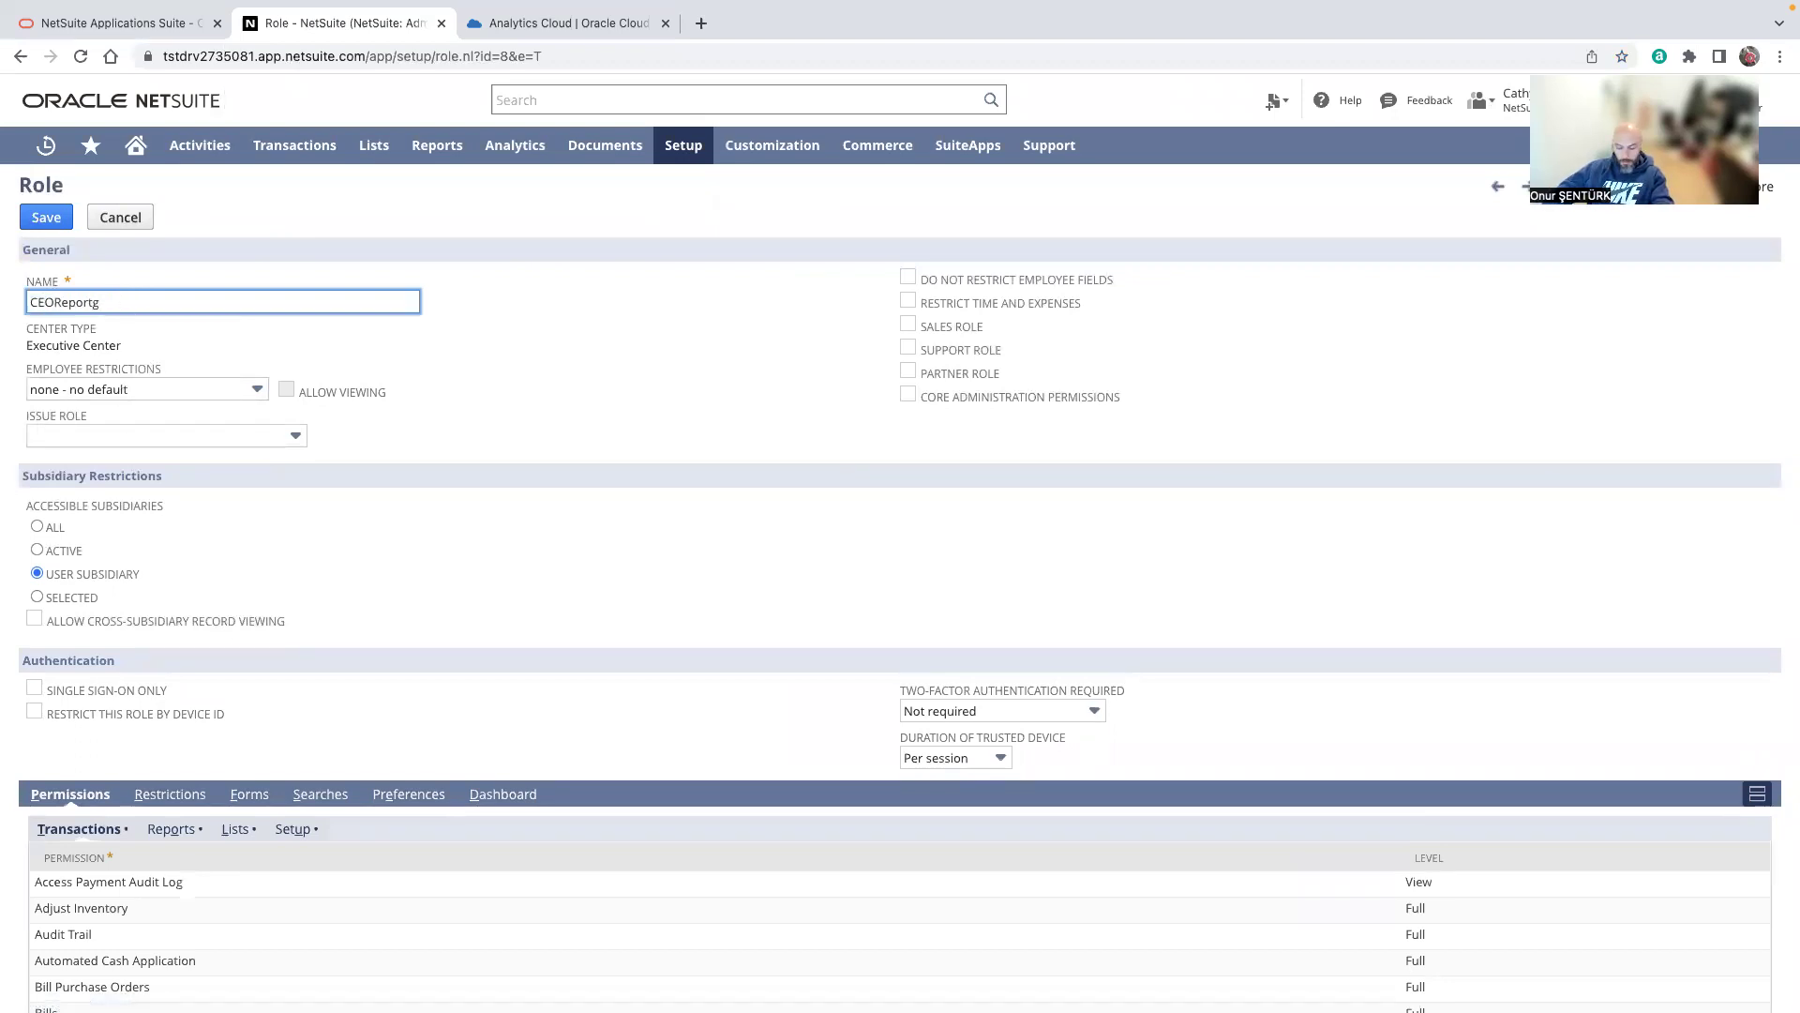
pyautogui.write('Reporting')
pyautogui.scroll(-5, 322, 525)
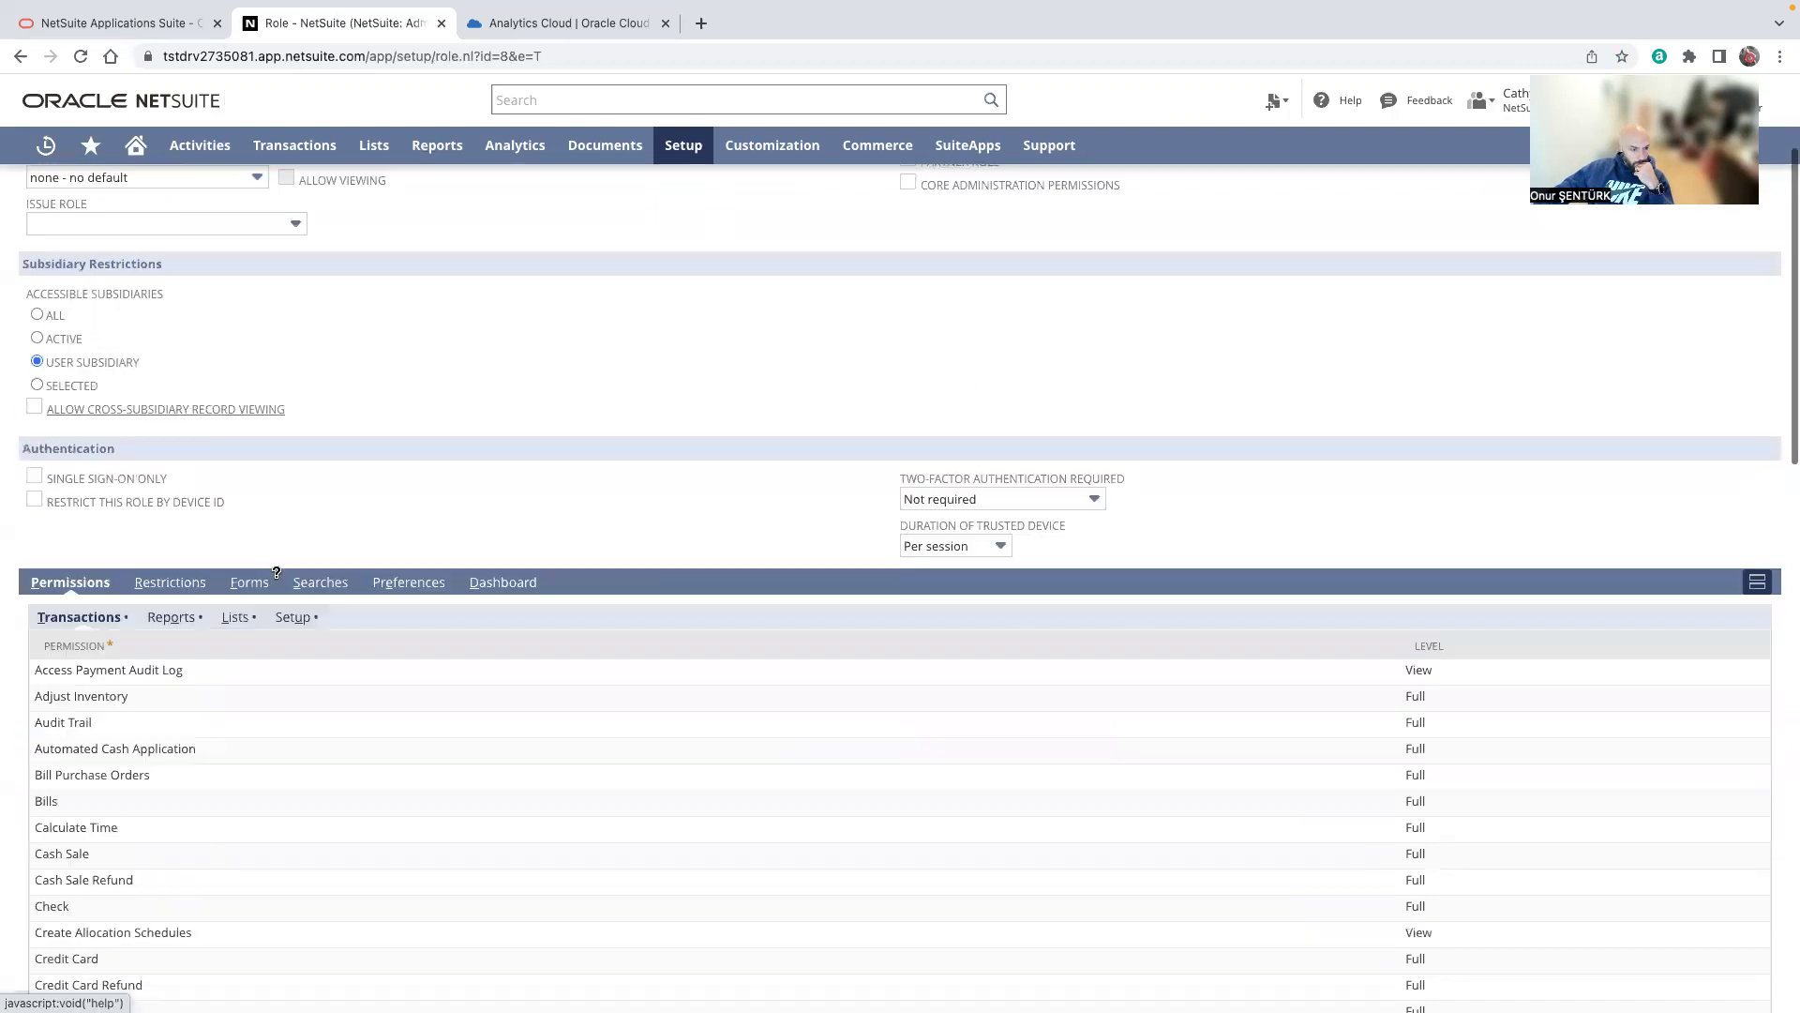
# Step: Add SuiteAnalytics Connect and SuiteAnalytics Connect - Read All Setup permissions, then save
pyautogui.click(290, 210)
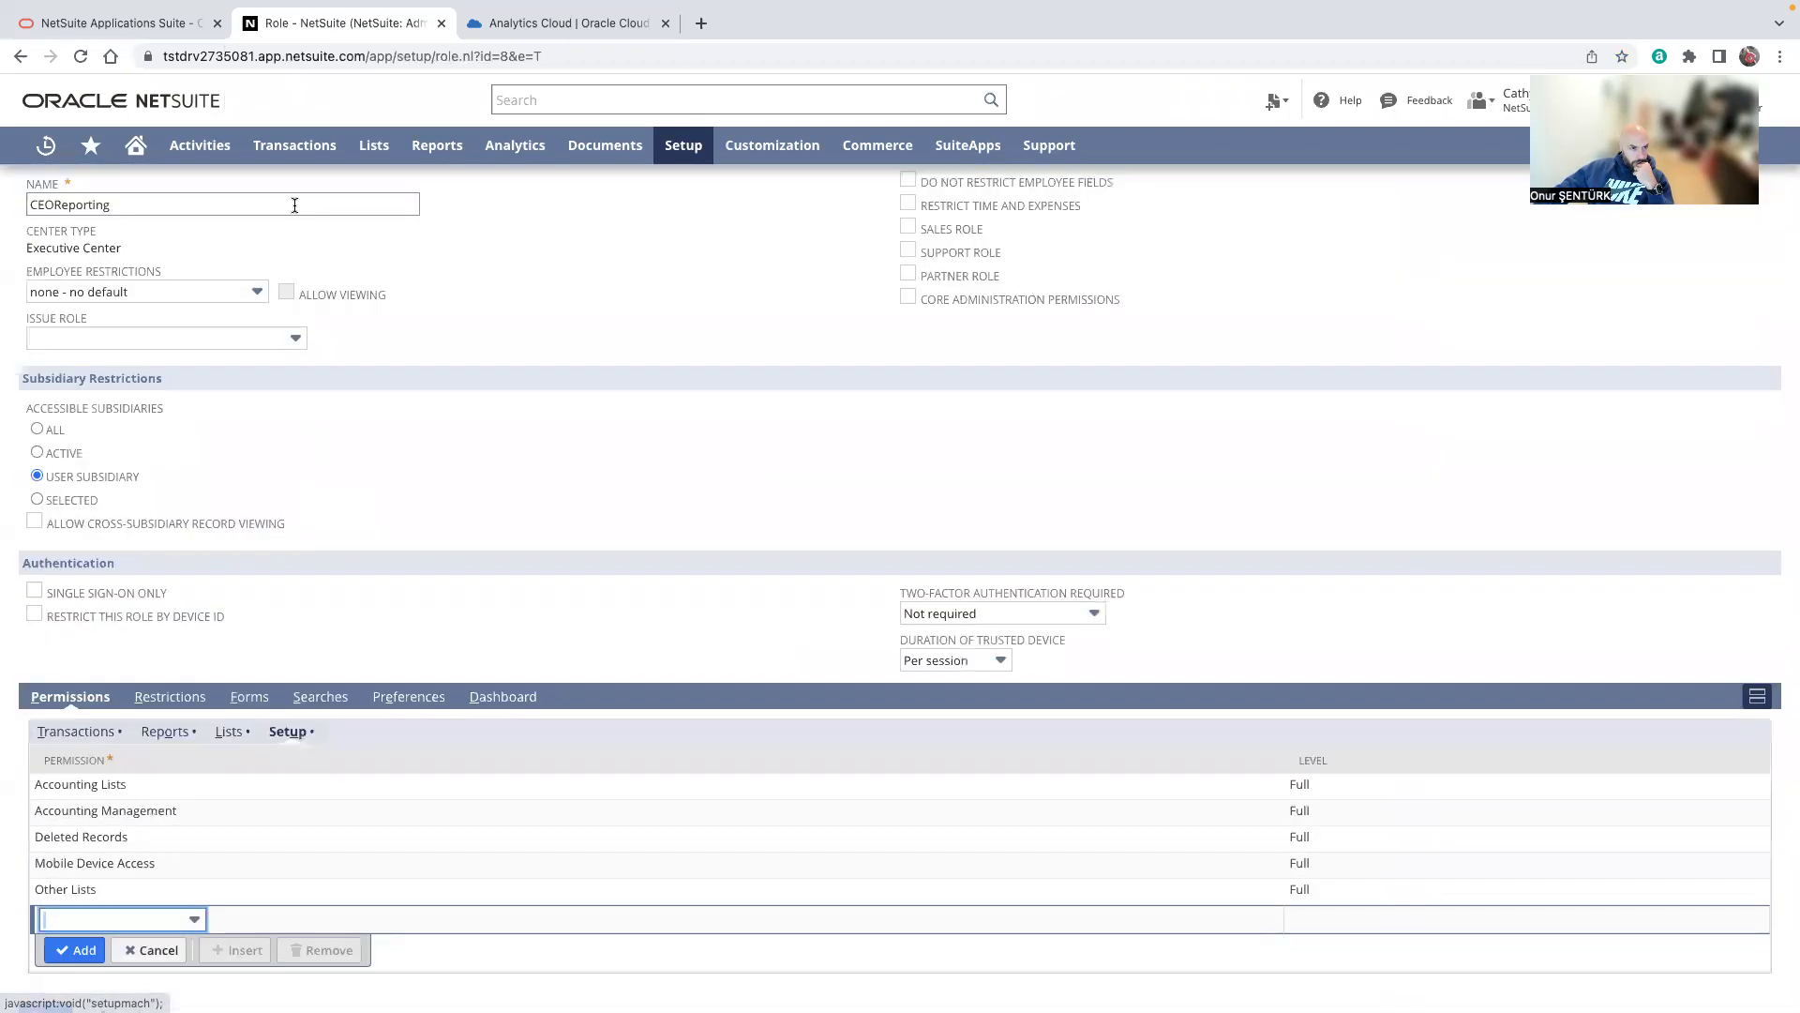
pyautogui.click(129, 924)
pyautogui.write('SuiteAnalytics Connect')
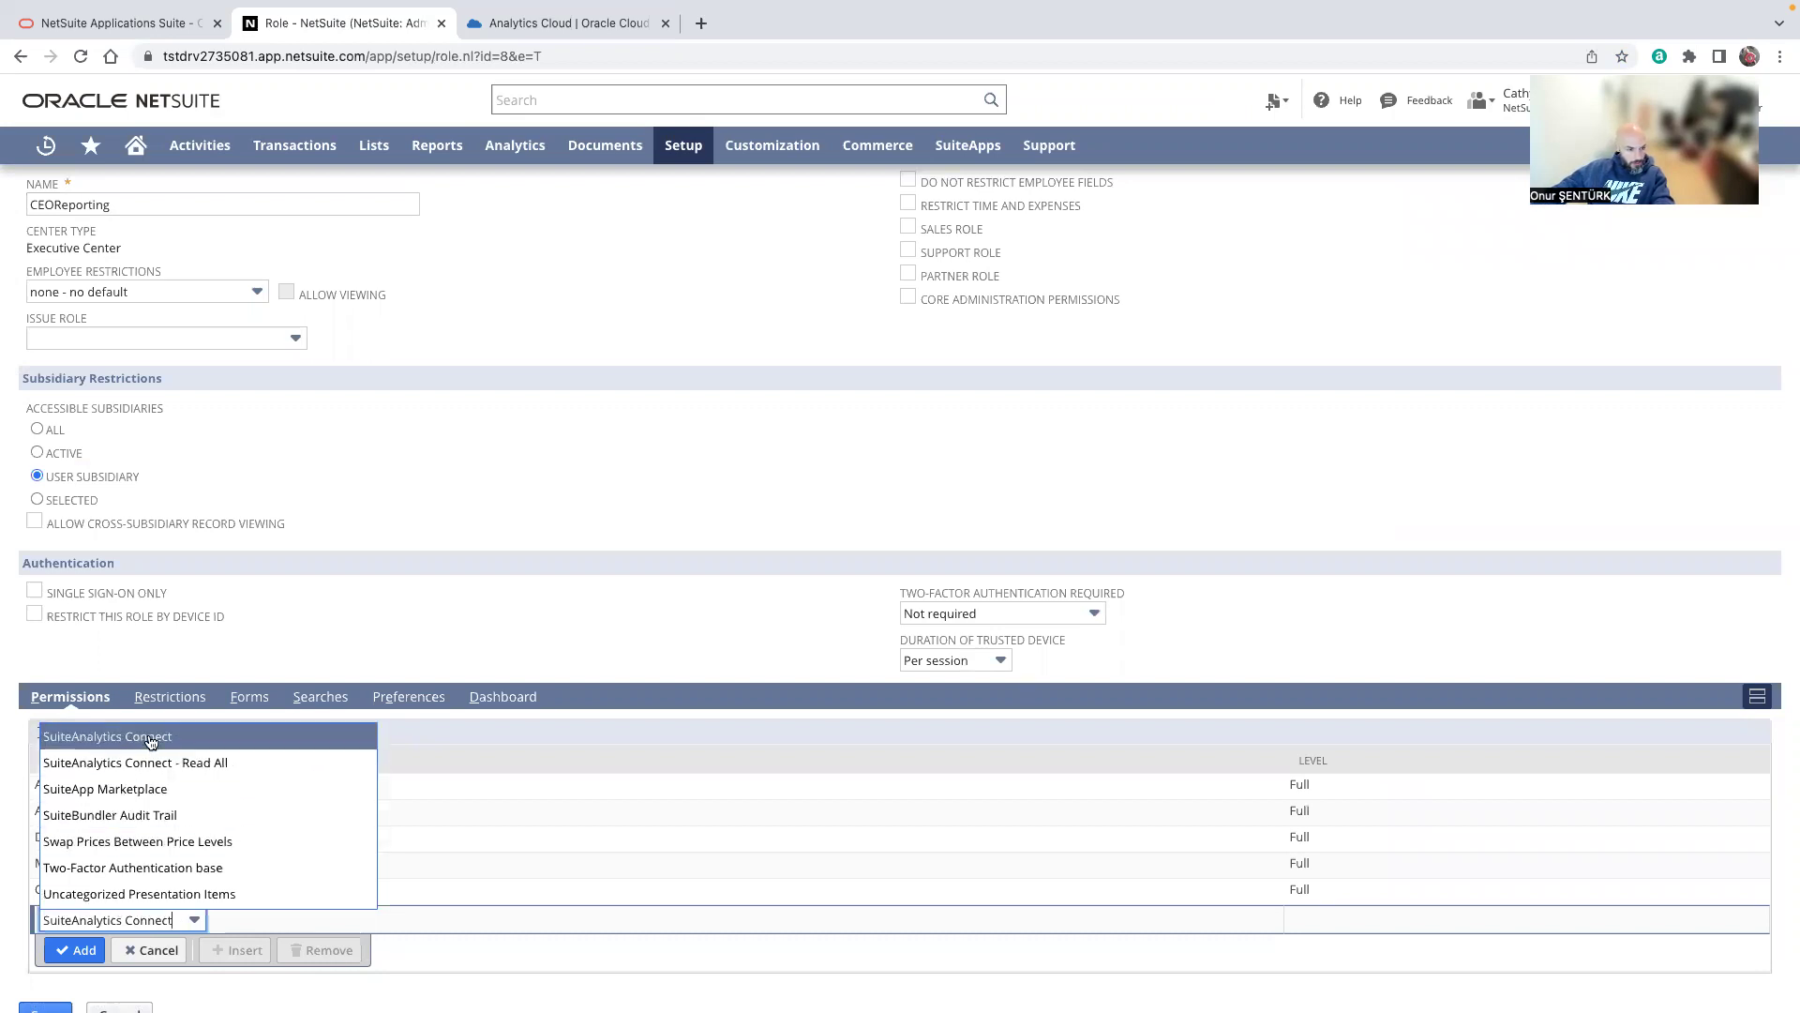
pyautogui.click(148, 737)
pyautogui.press('super+c')
pyautogui.click(75, 950)
pyautogui.click(89, 946)
pyautogui.press('super+v')
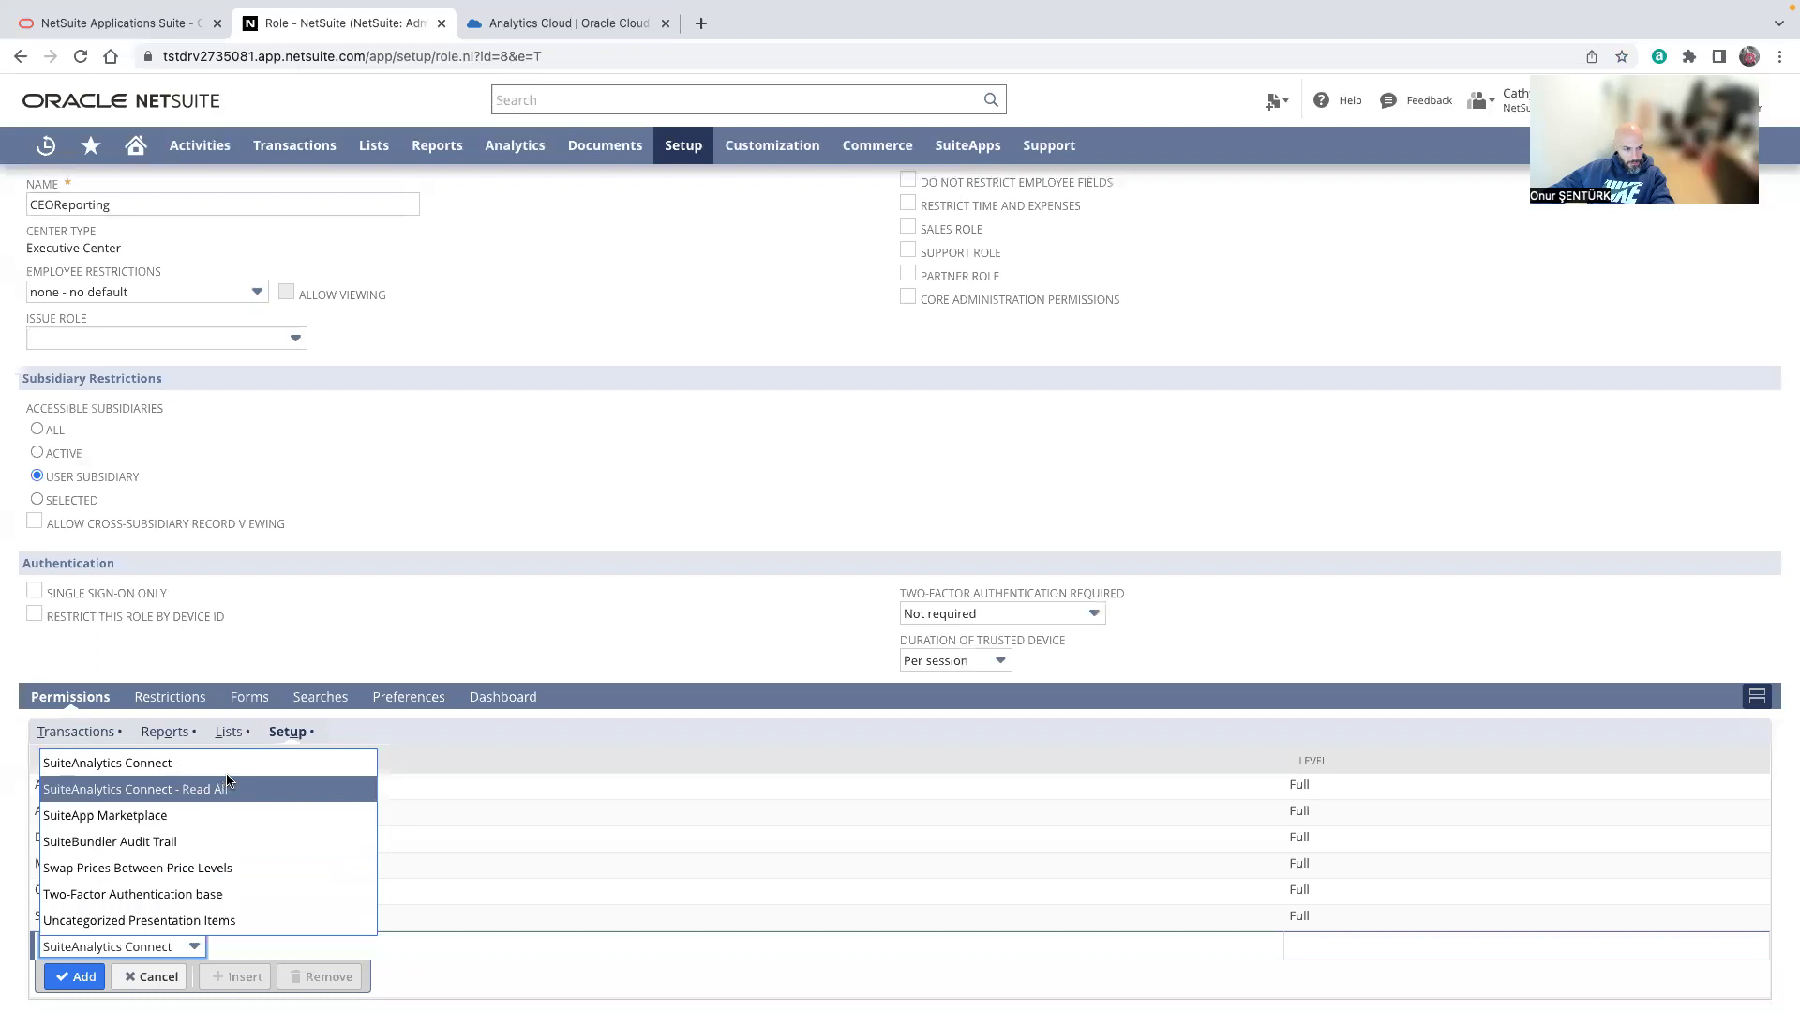
pyautogui.click(135, 789)
pyautogui.click(1303, 916)
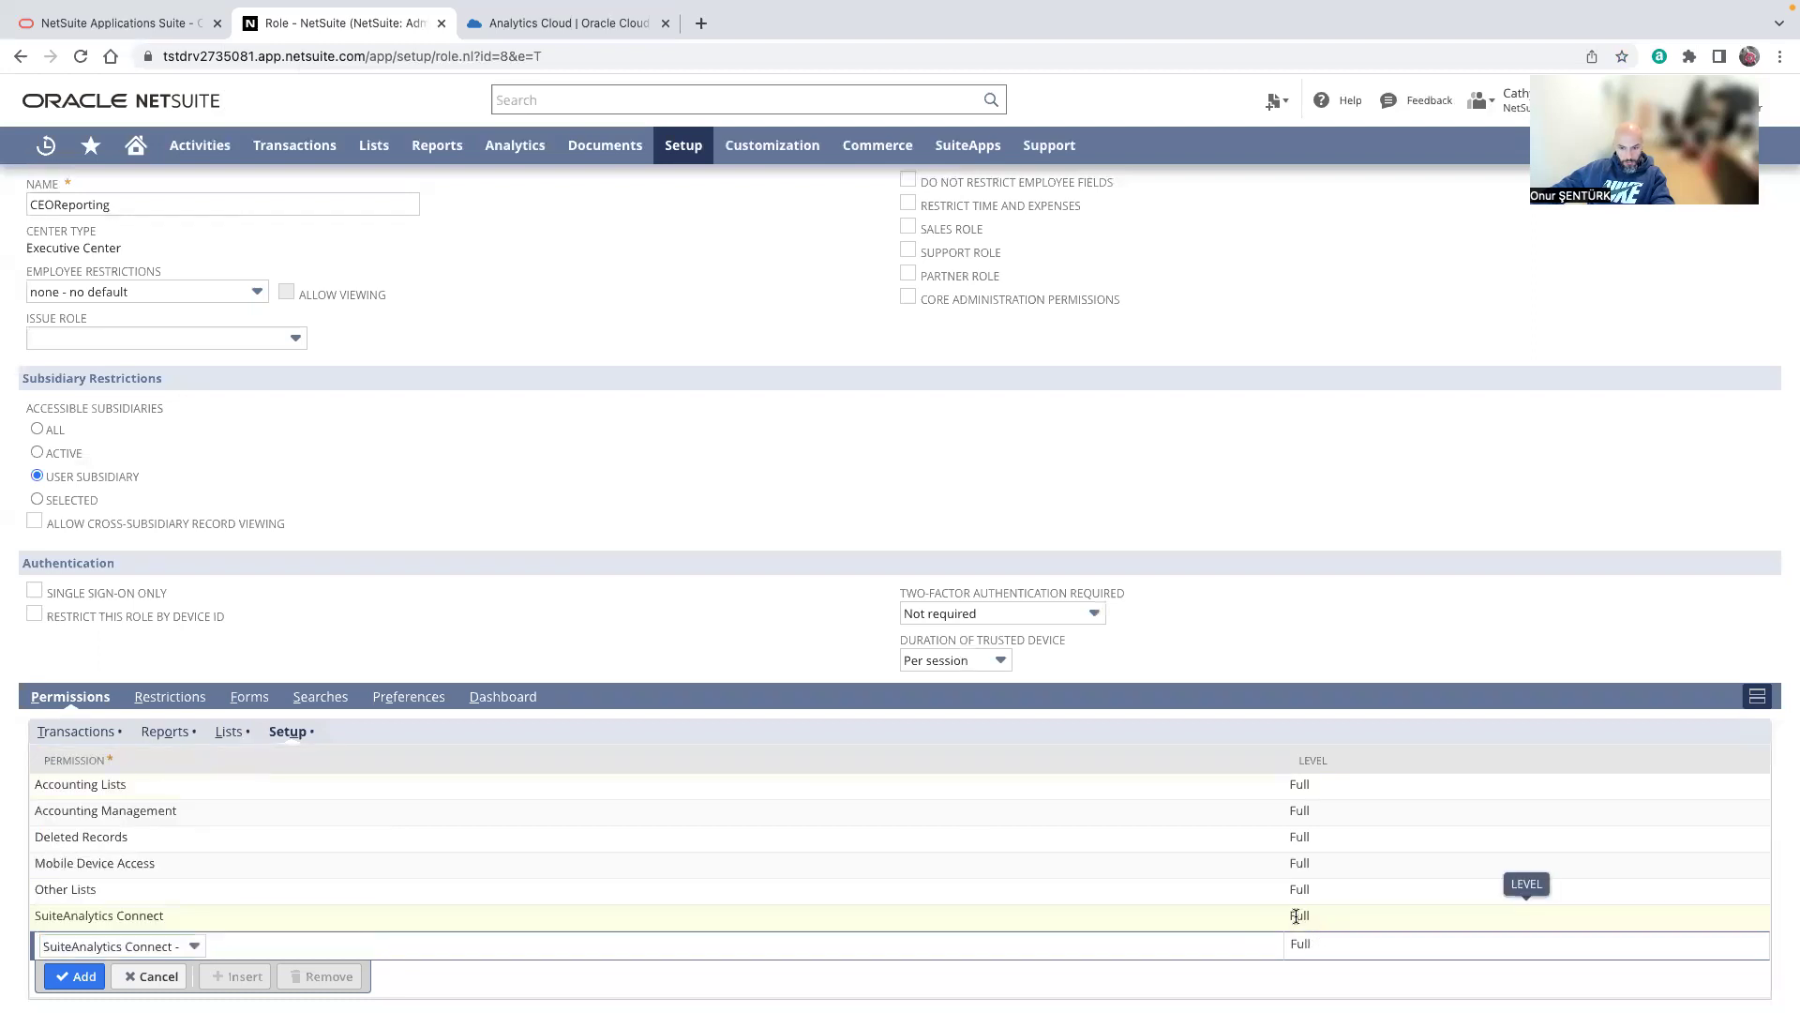
pyautogui.scroll(-1, 759, 905)
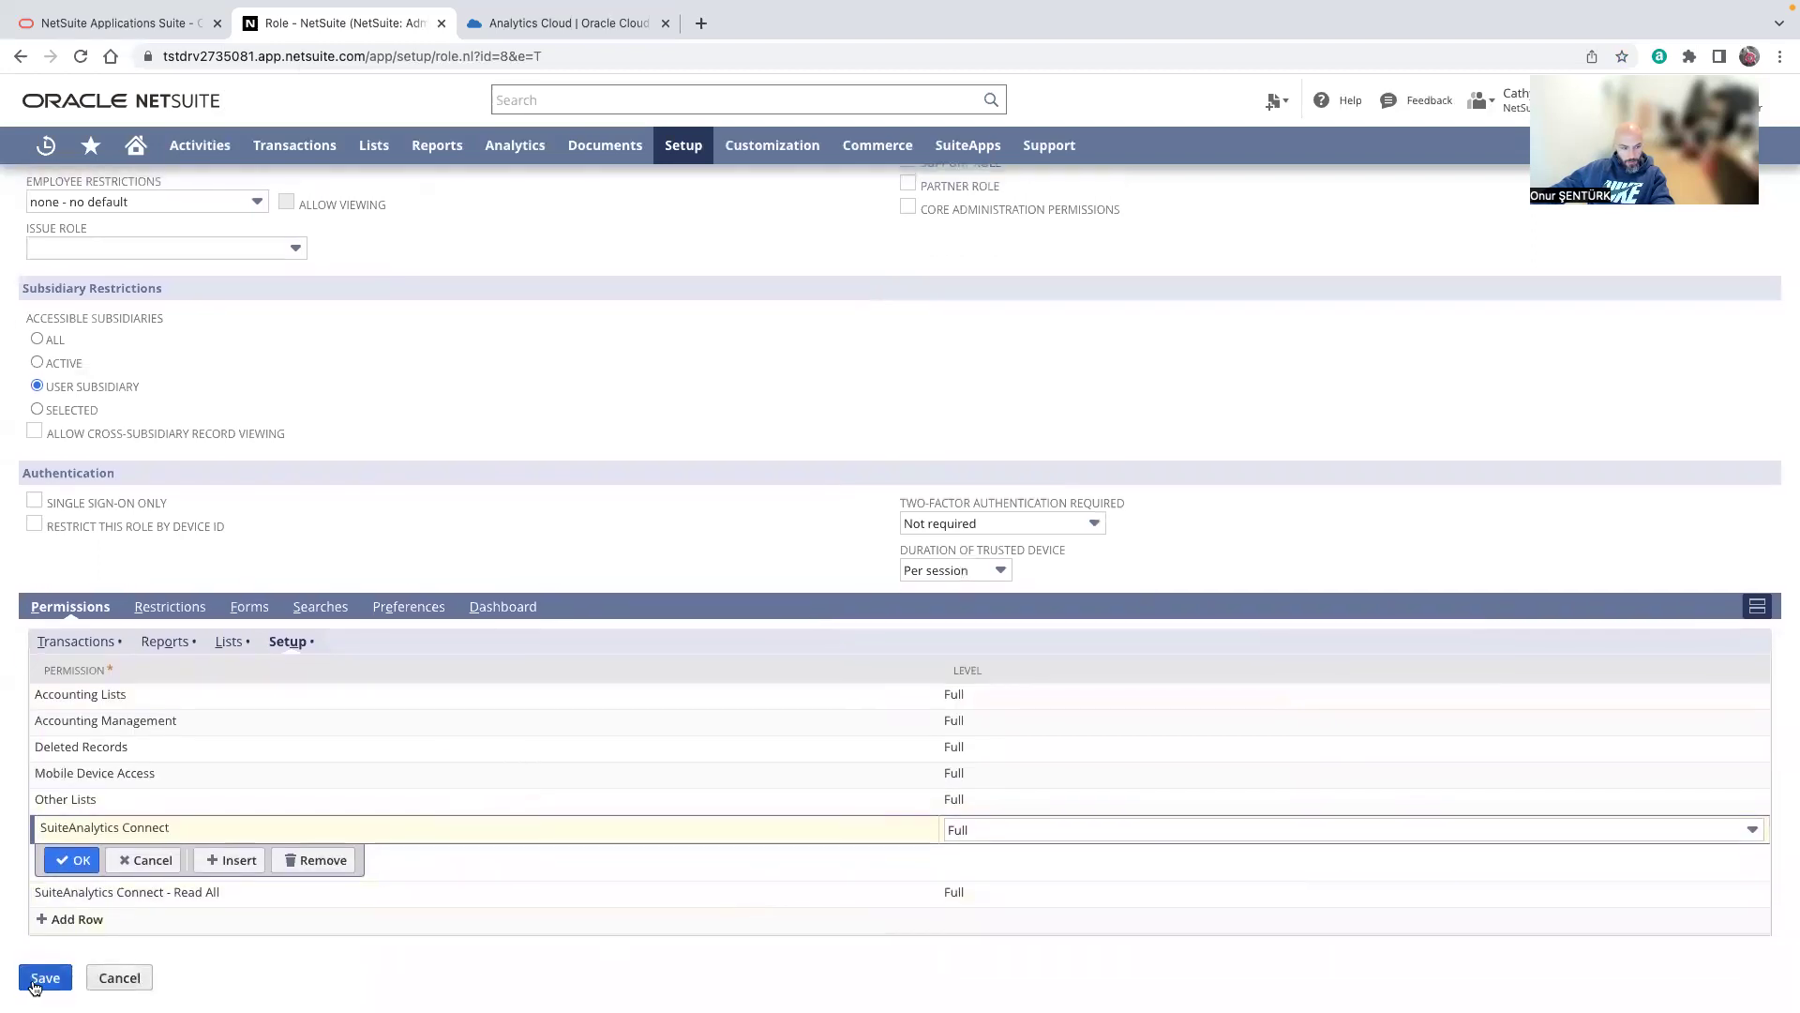
pyautogui.click(37, 975)
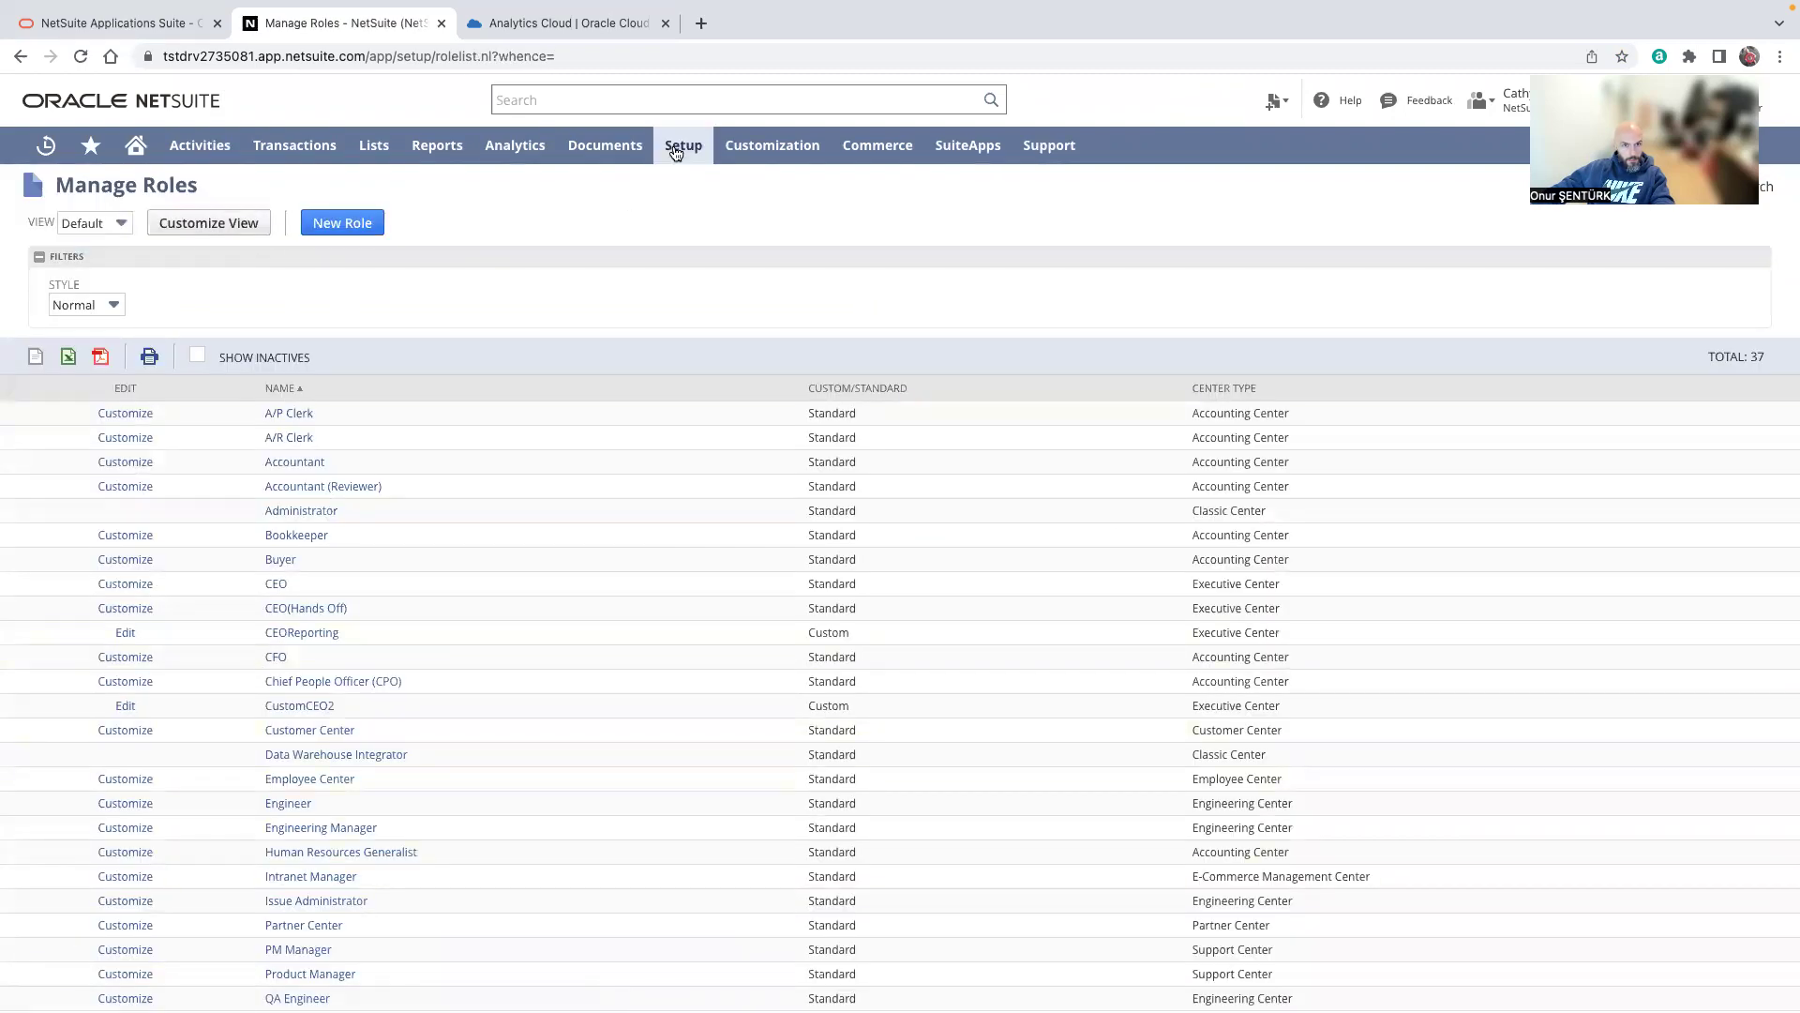
# Step: Open the employee's record from Manage Users for editing
pyautogui.moveTo(676, 153)
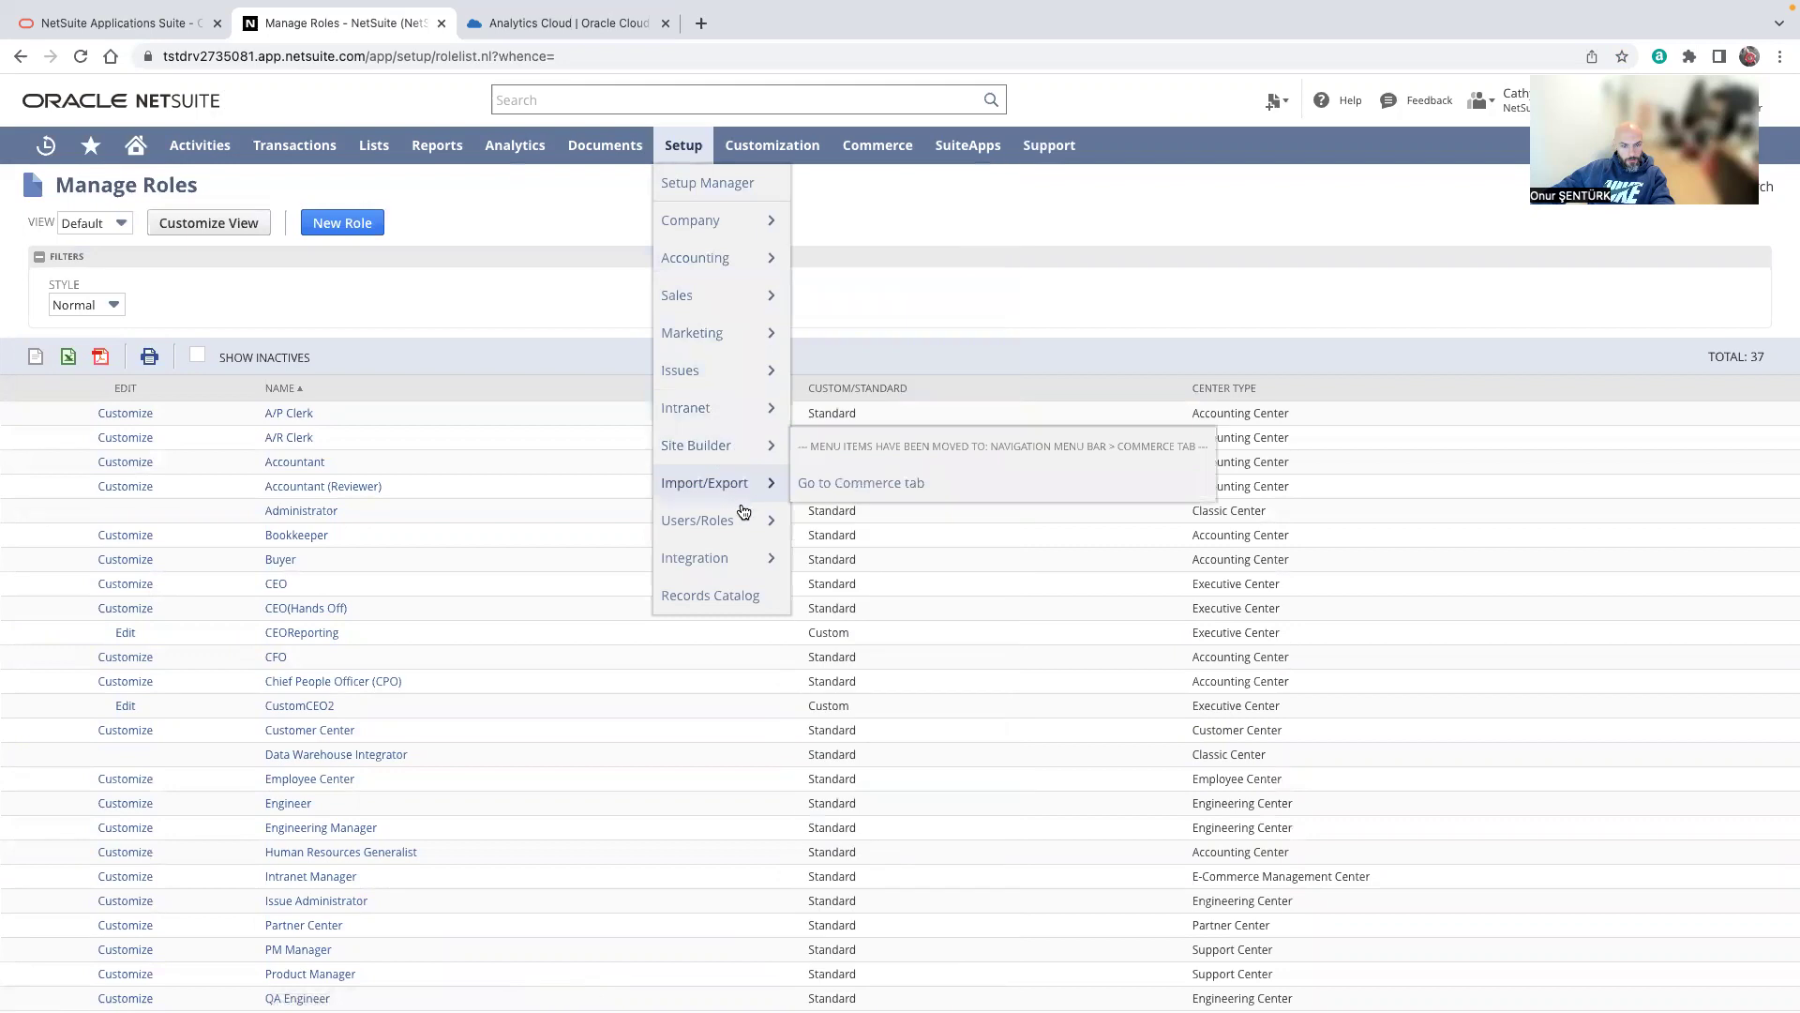
pyautogui.moveTo(744, 511)
pyautogui.click(858, 556)
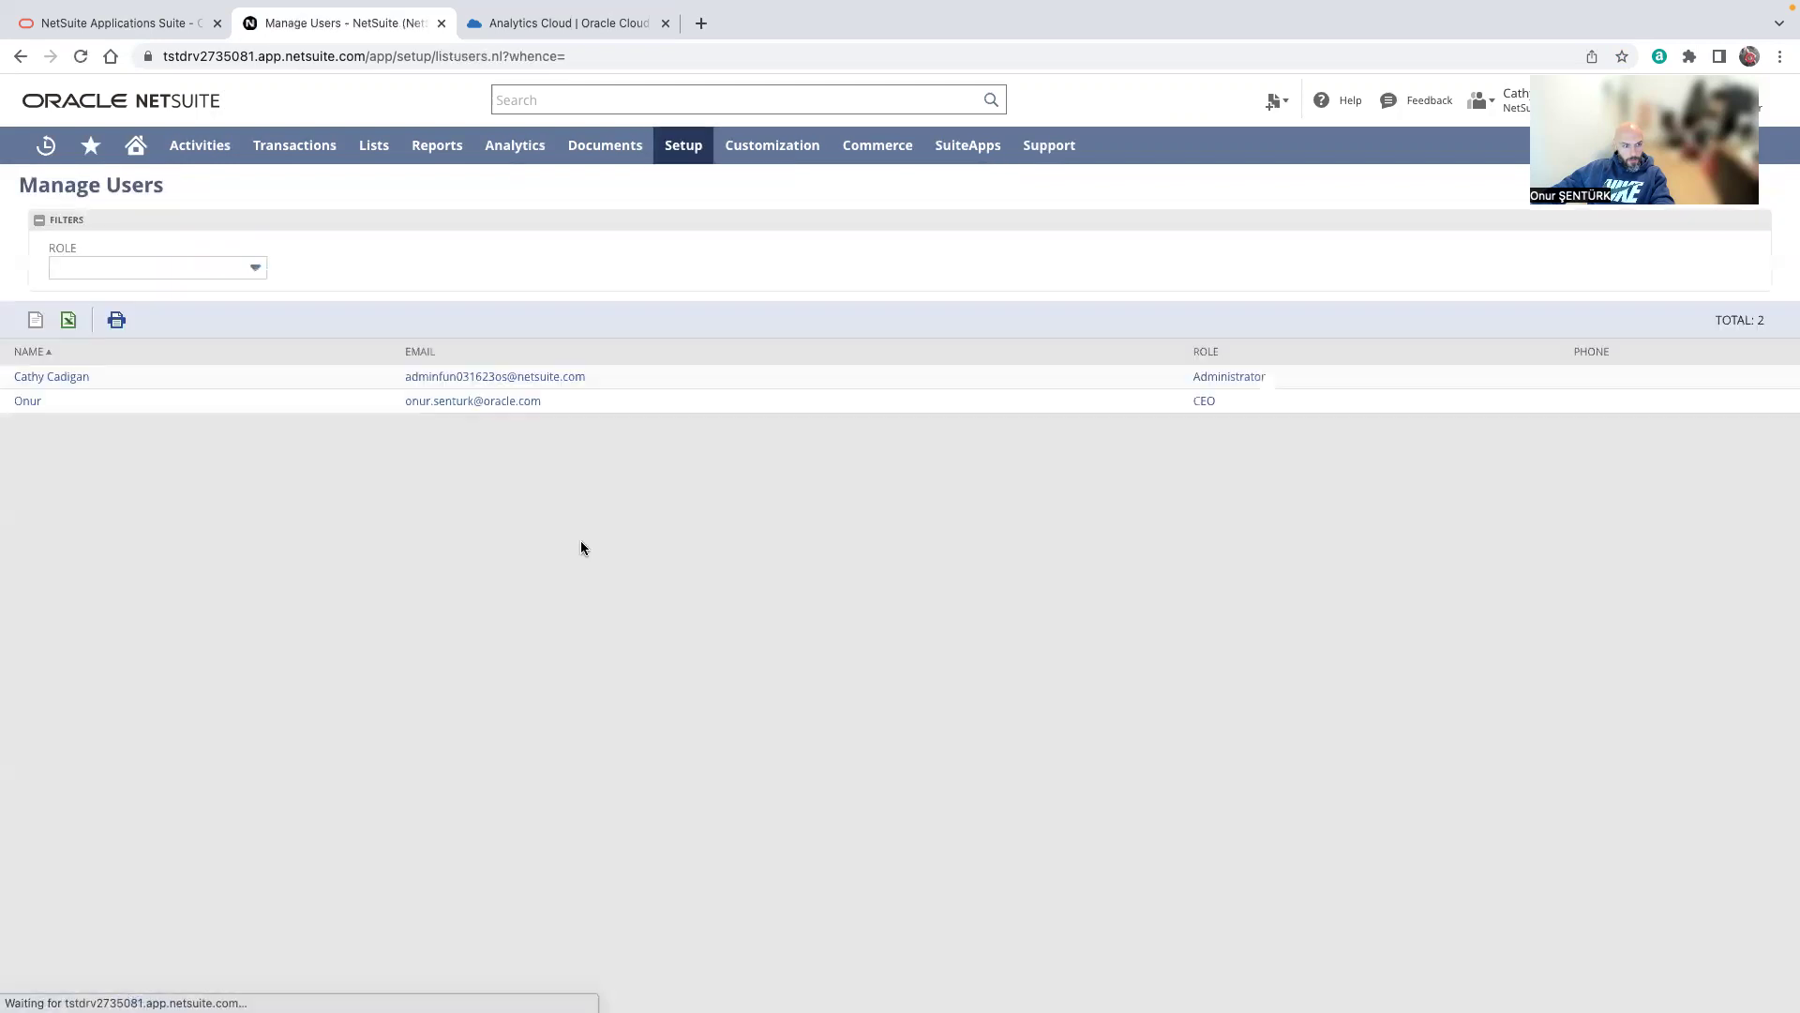
pyautogui.click(28, 401)
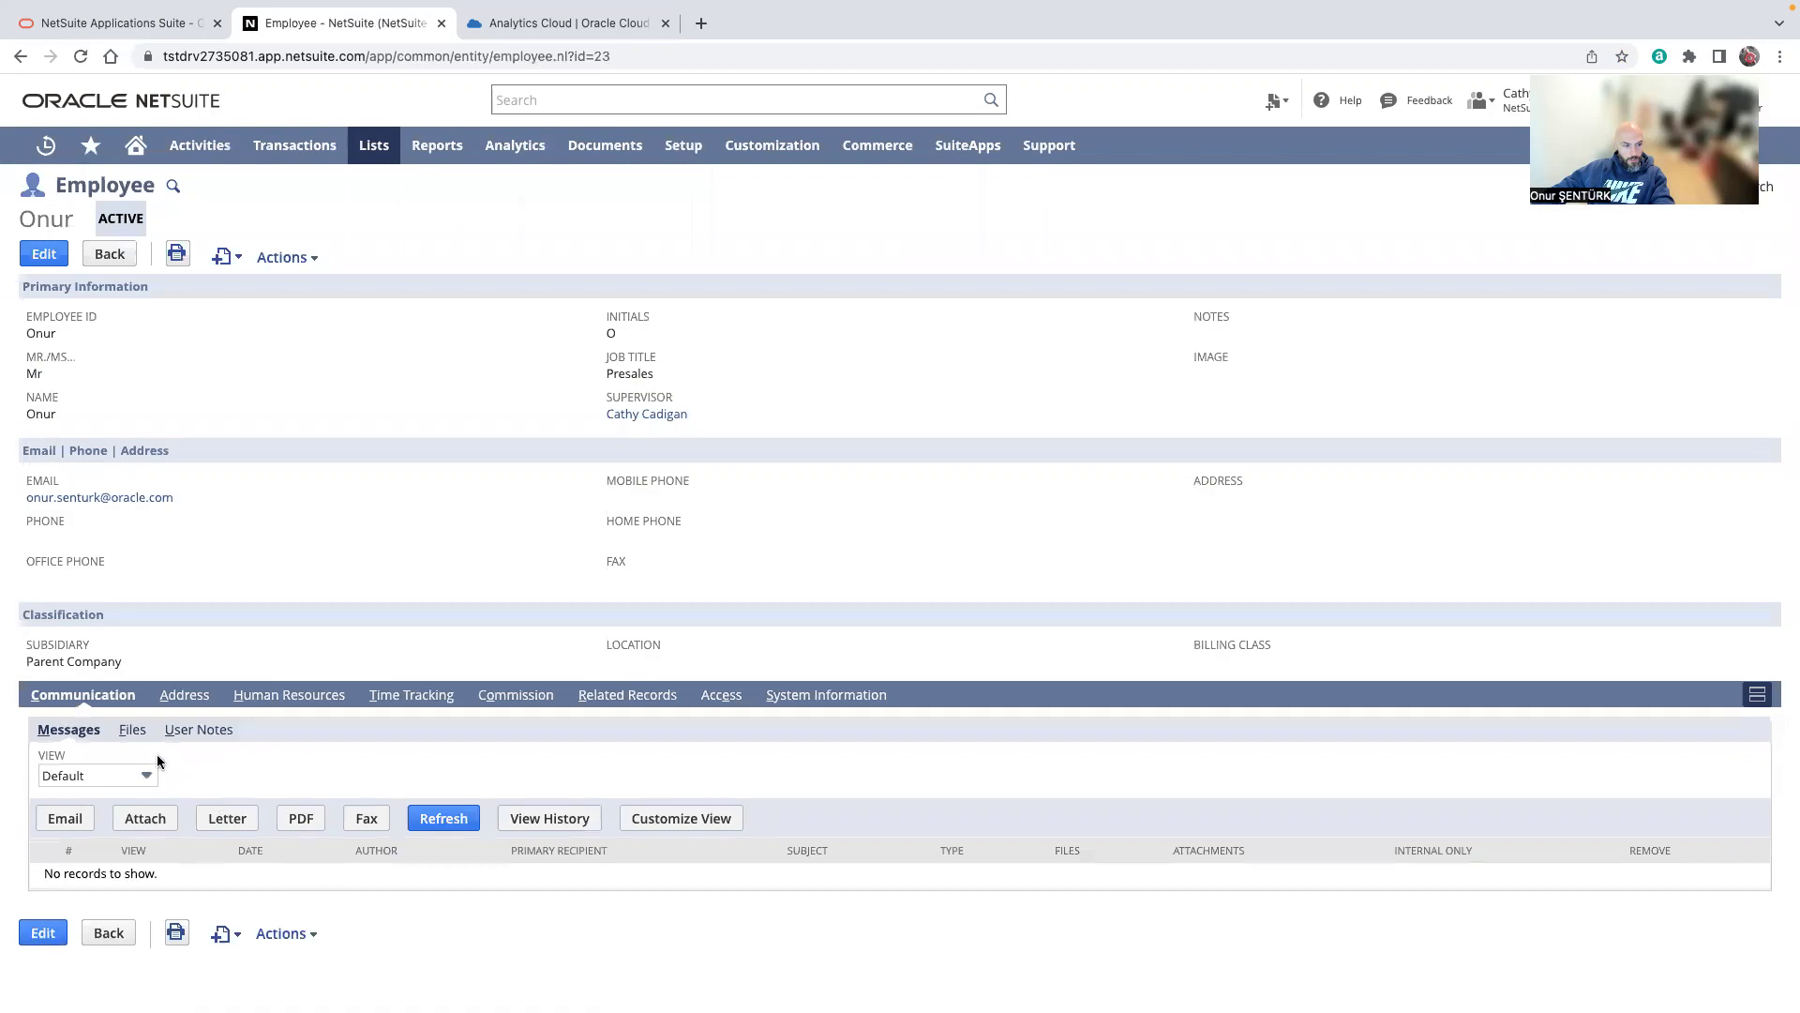
pyautogui.click(51, 255)
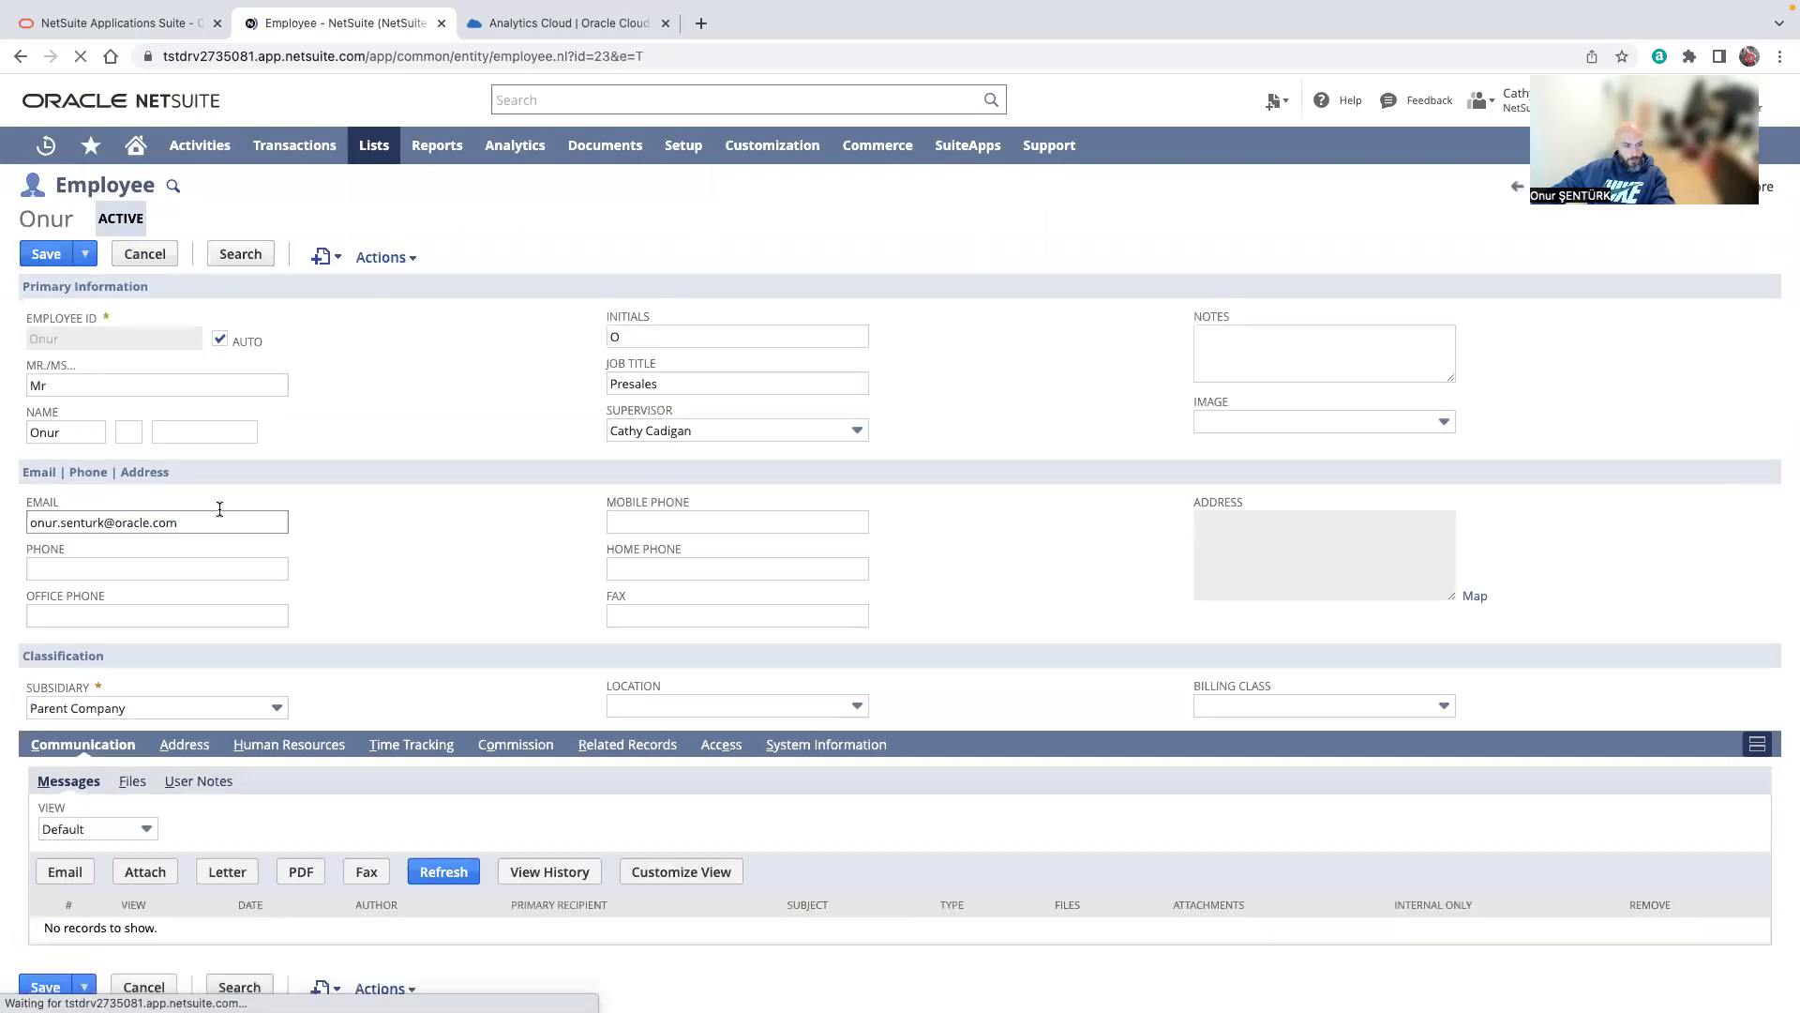
# Step: Add CEOReporting as a role line on the employee's Access subtab
pyautogui.click(721, 745)
pyautogui.scroll(-2, 380, 832)
pyautogui.click(110, 881)
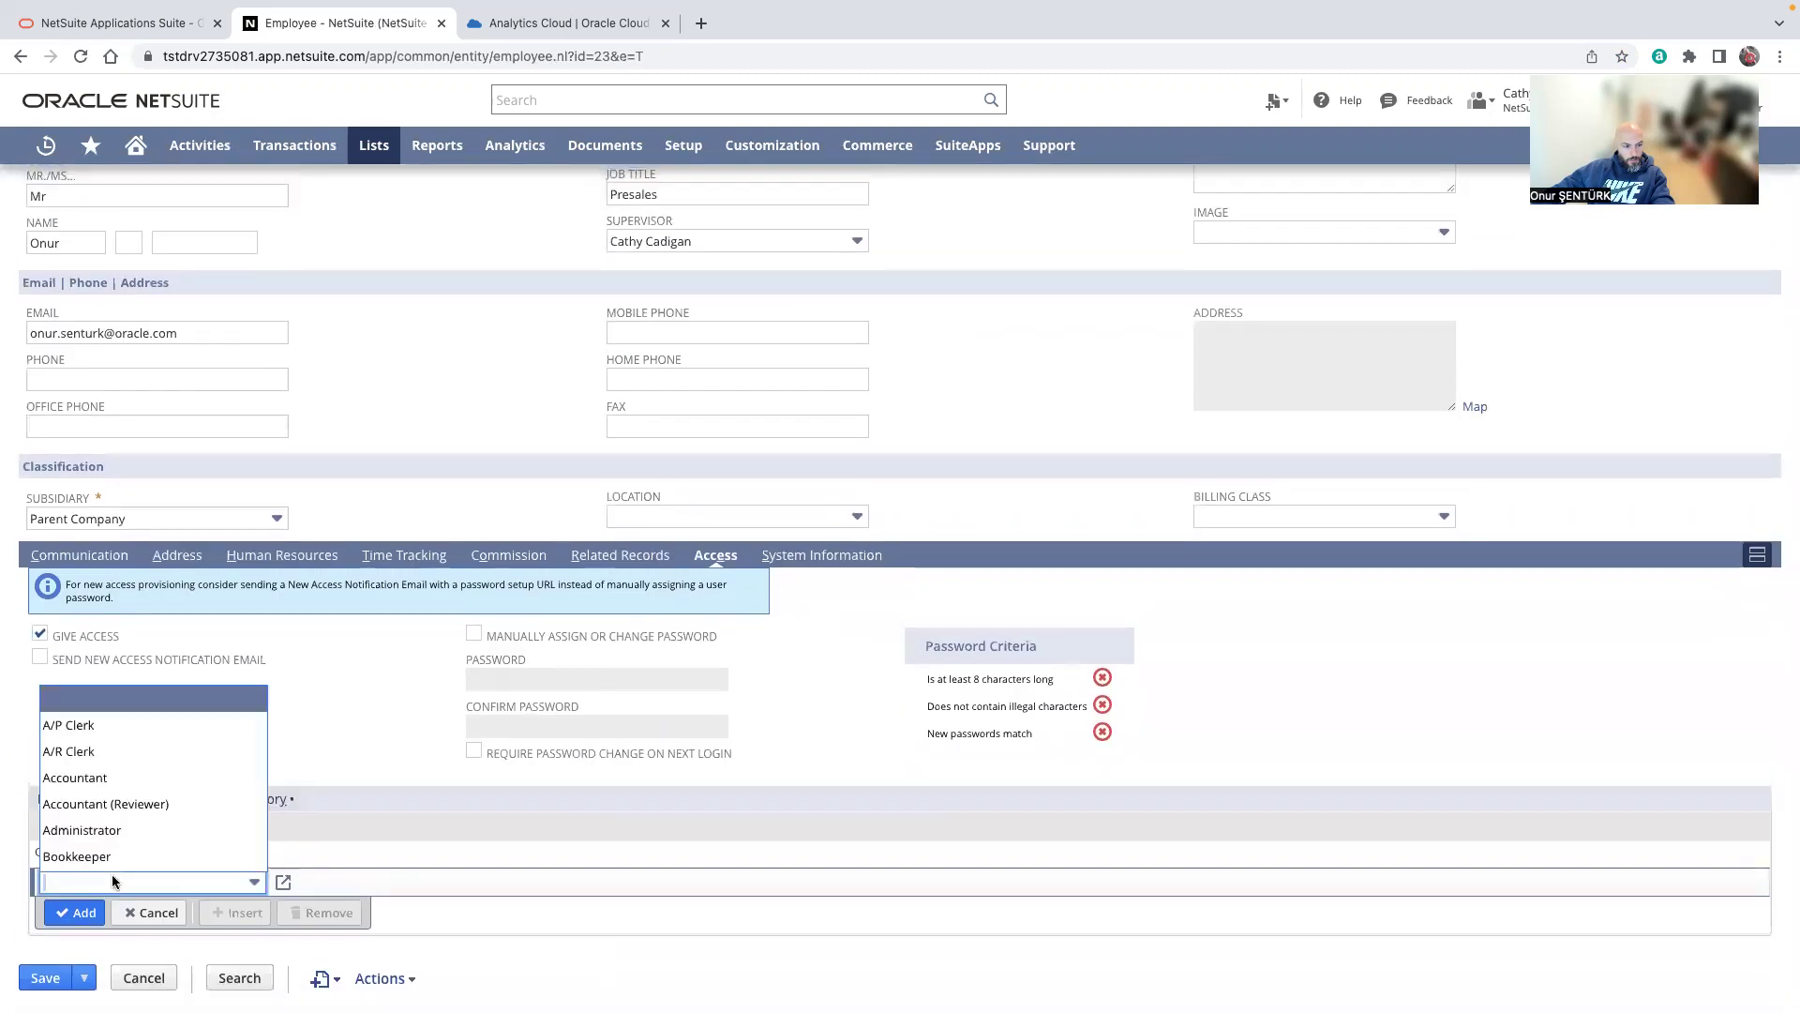
pyautogui.scroll(-3, 110, 794)
pyautogui.scroll(1, 111, 745)
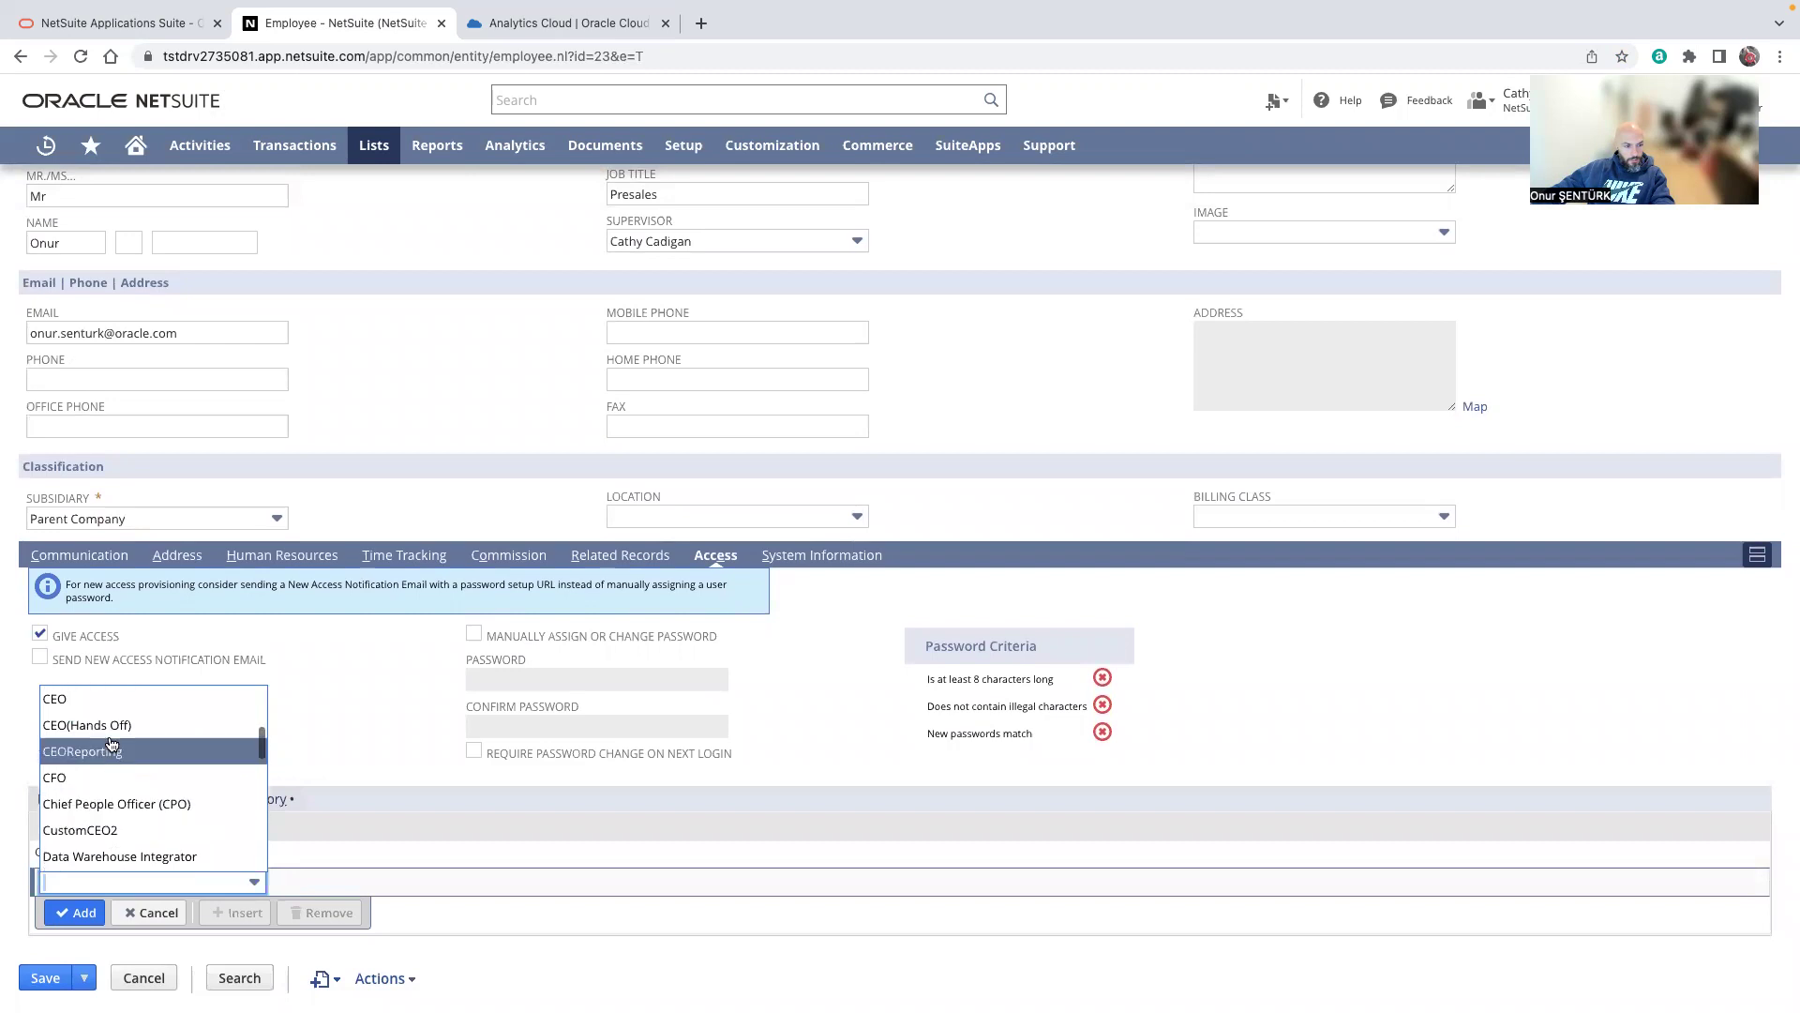
pyautogui.click(114, 755)
pyautogui.click(55, 979)
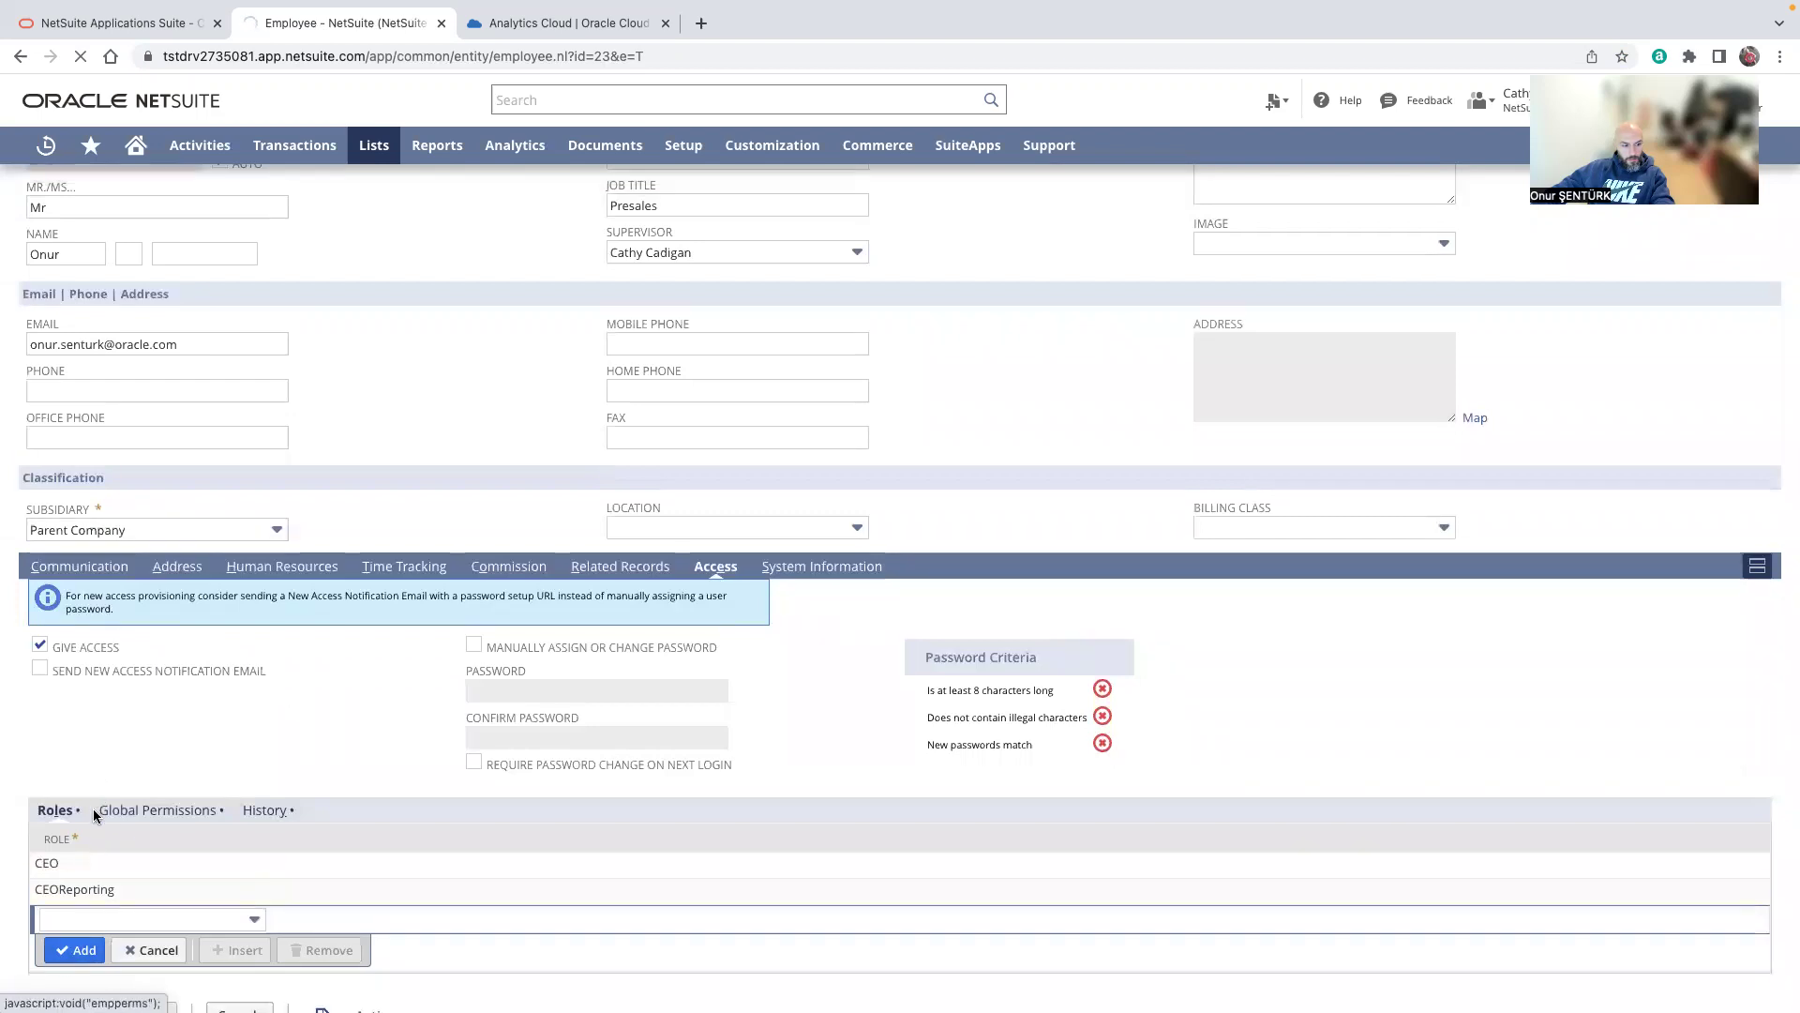
pyautogui.scroll(2, 110, 180)
# Step: Return to the Home dashboard and locate the SuiteAnalytics Connect setup link
pyautogui.moveTo(136, 144)
pyautogui.click(145, 185)
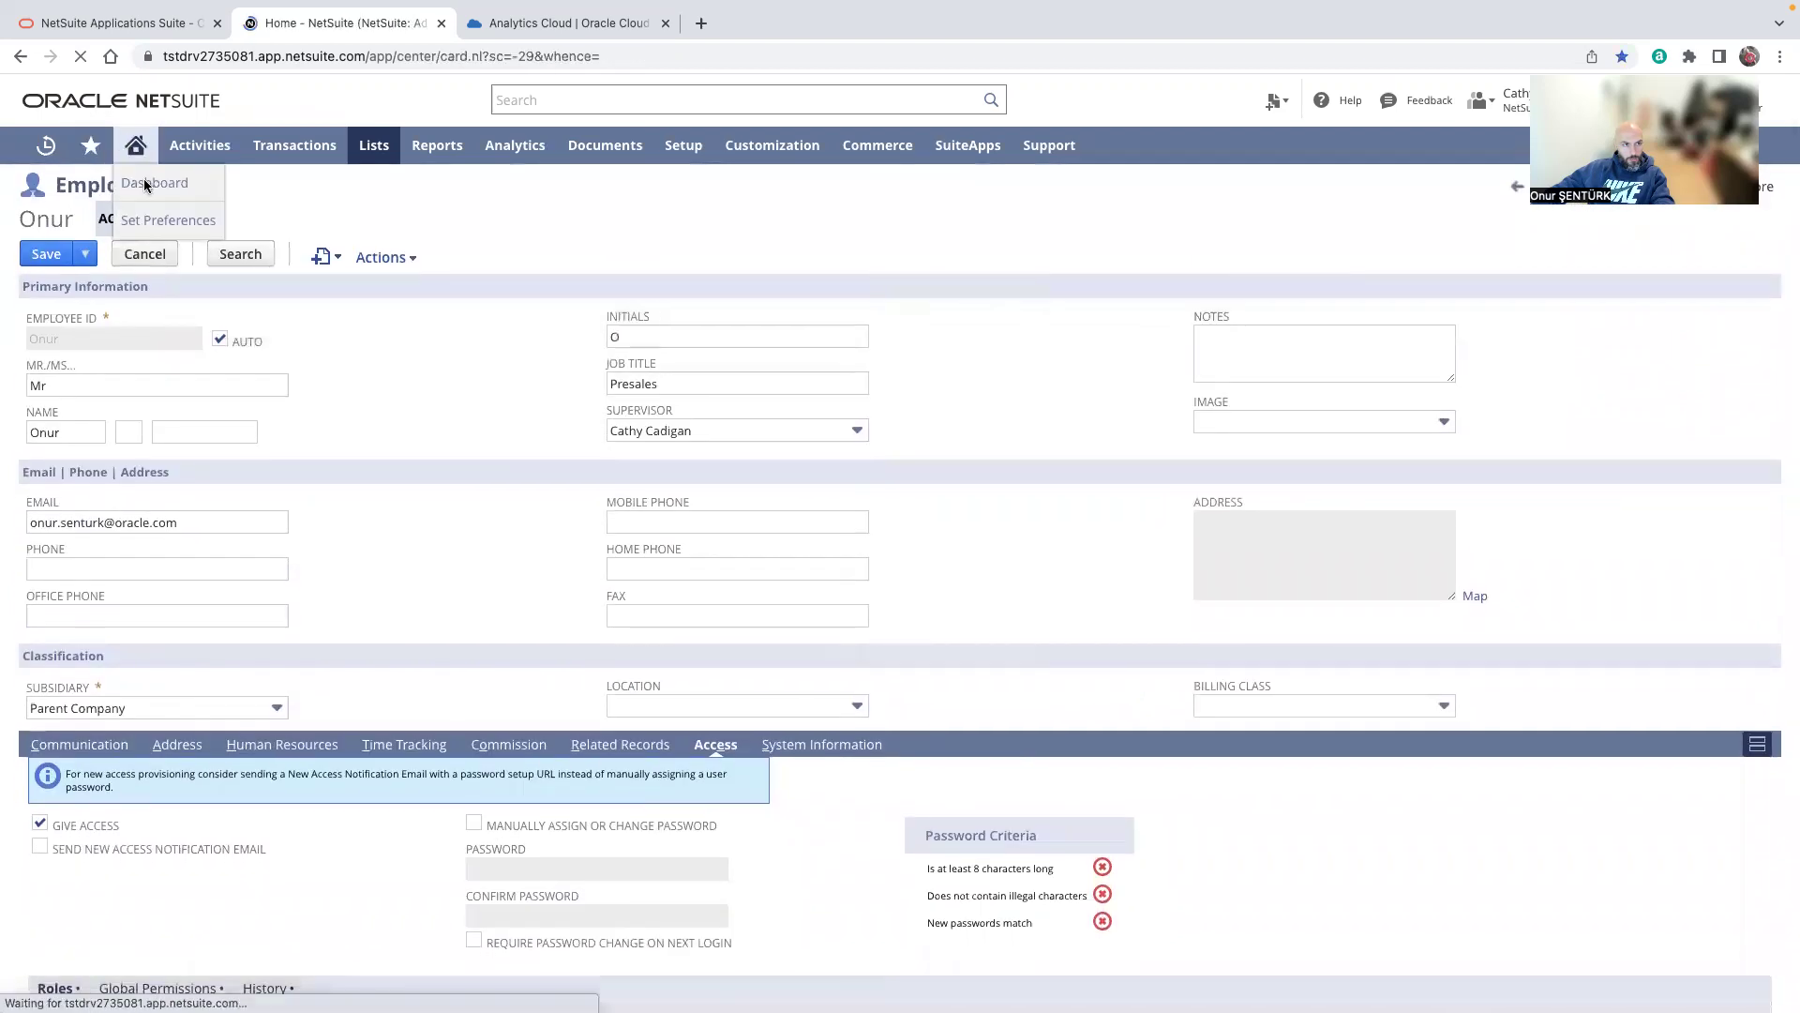
pyautogui.moveTo(235, 710); pyautogui.dragTo(36, 703)
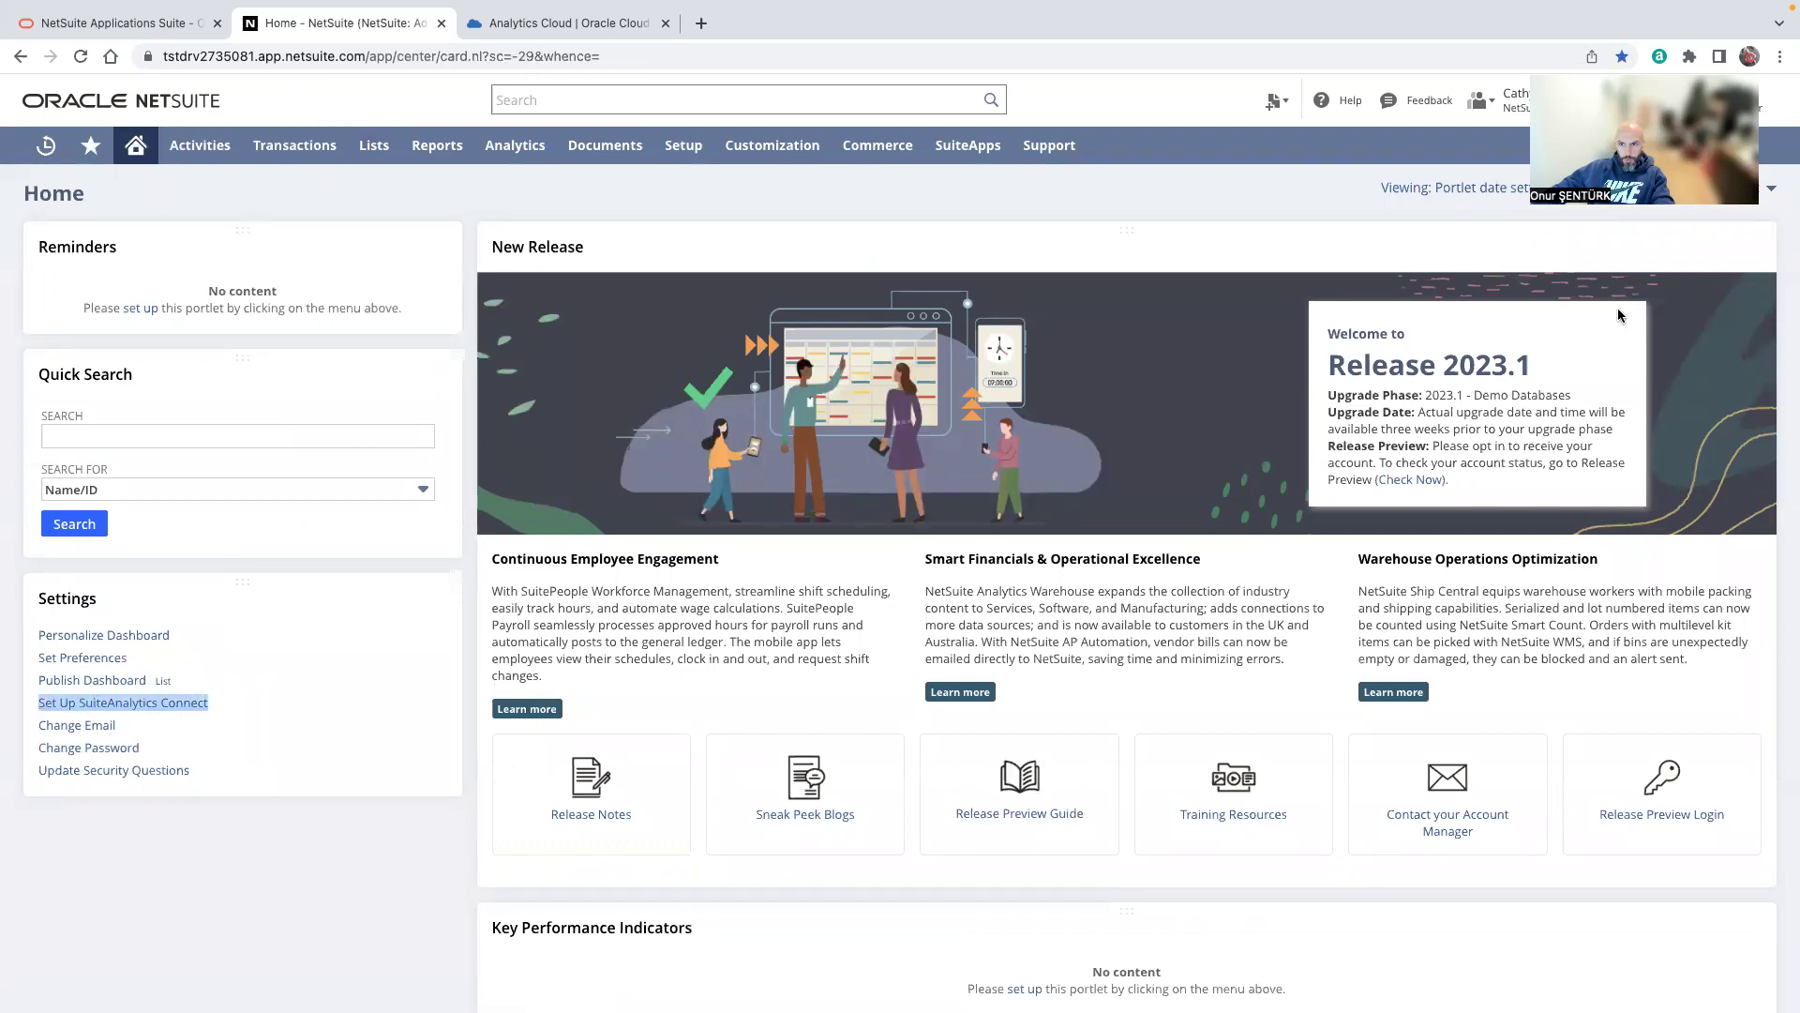
pyautogui.click(434, 988)
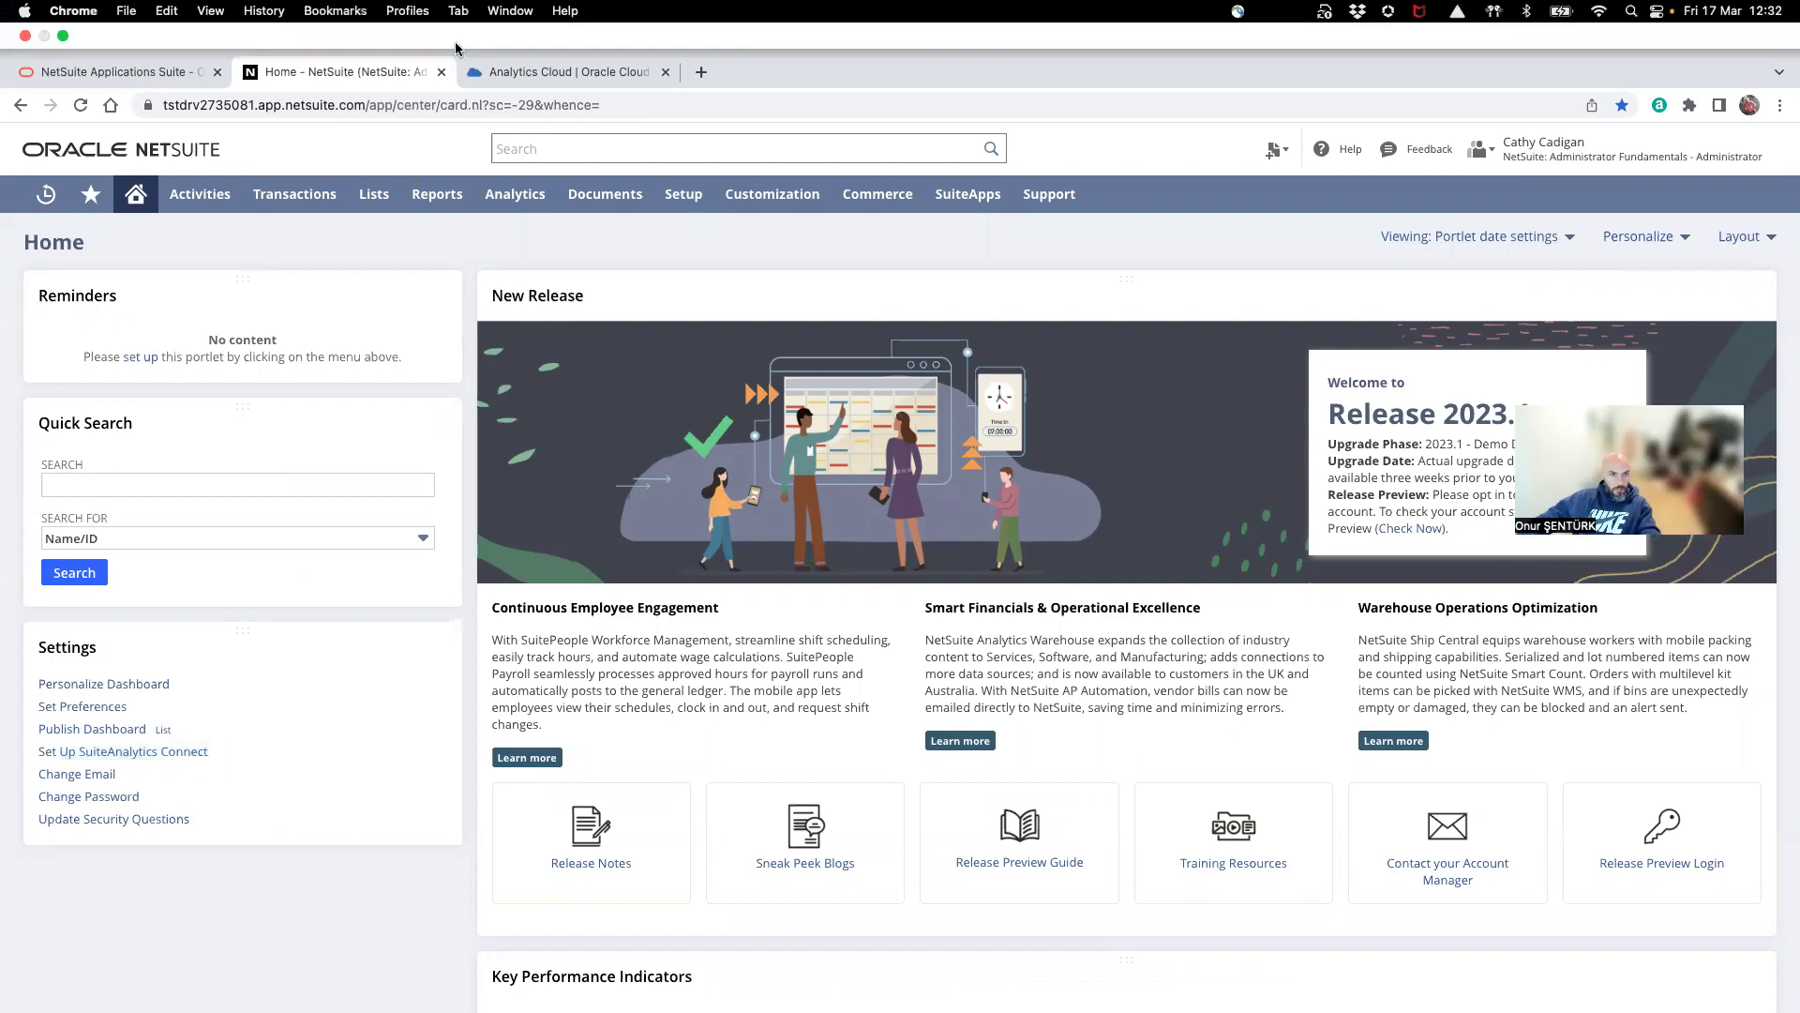
# Step: Open the account's web address in a new private browsing window
pyautogui.click(456, 108)
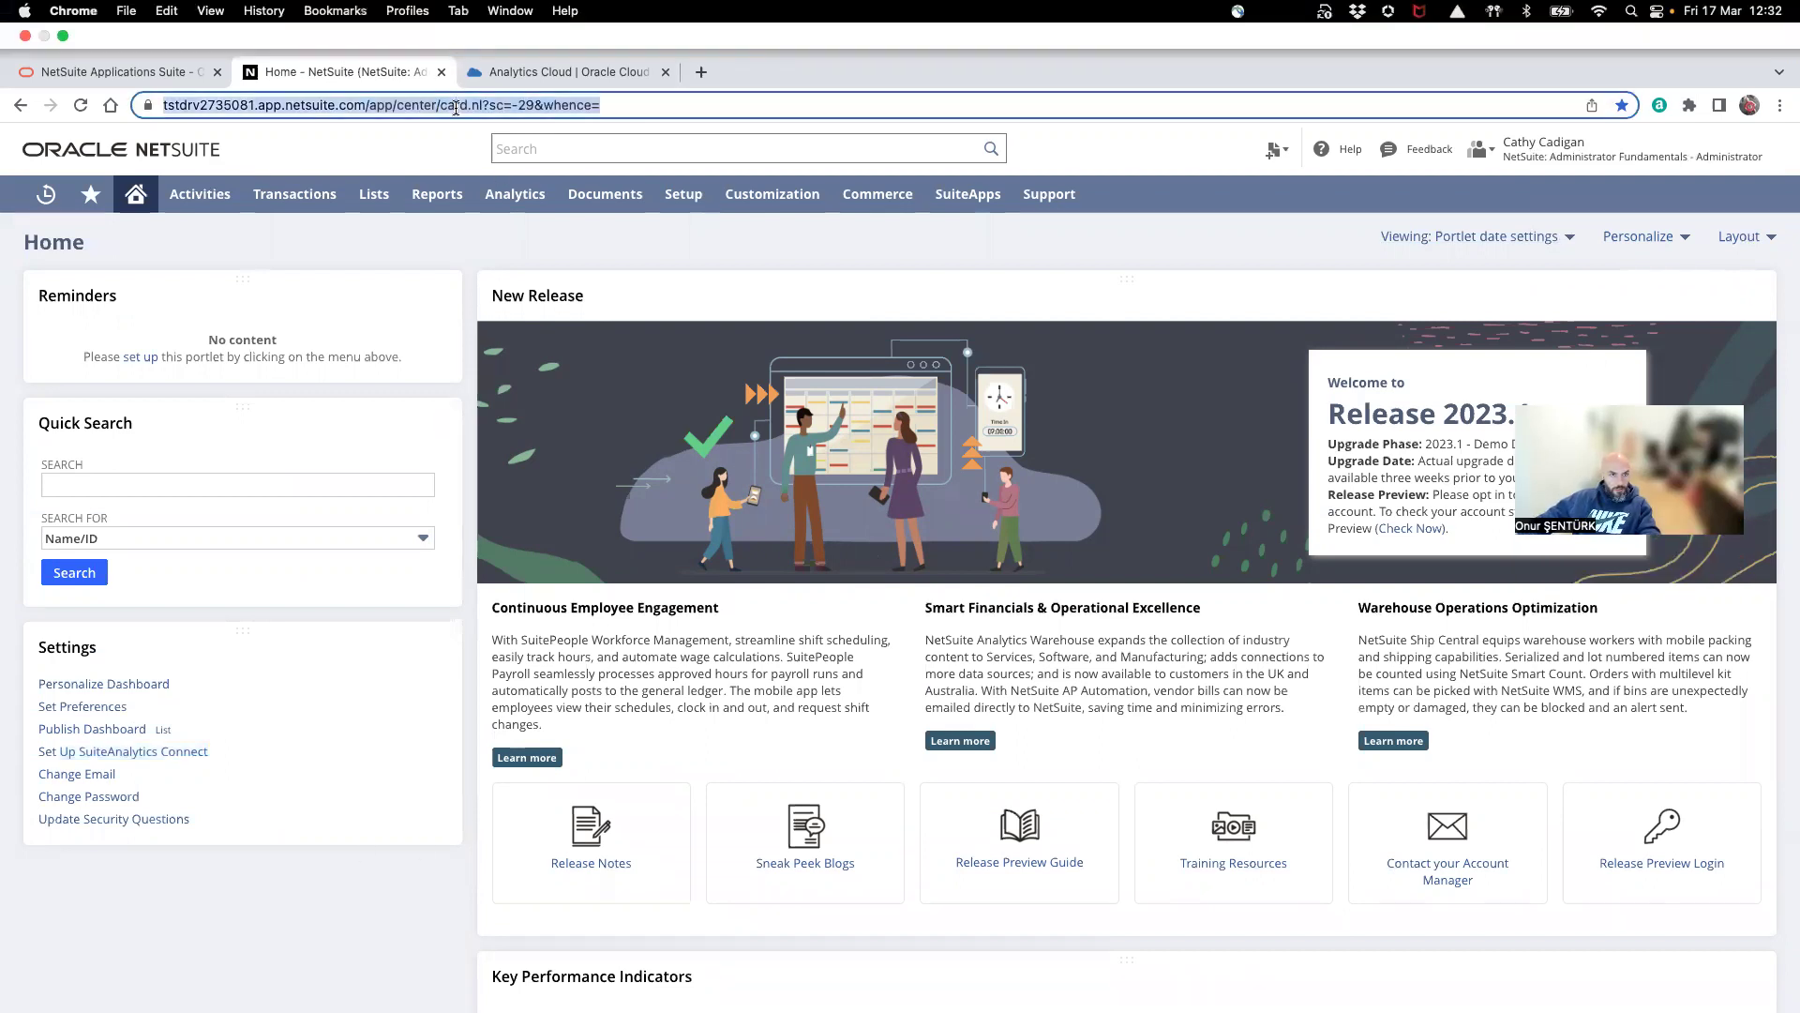
pyautogui.press('super+c')
pyautogui.press('super+shift+n')
pyautogui.press('super+v')
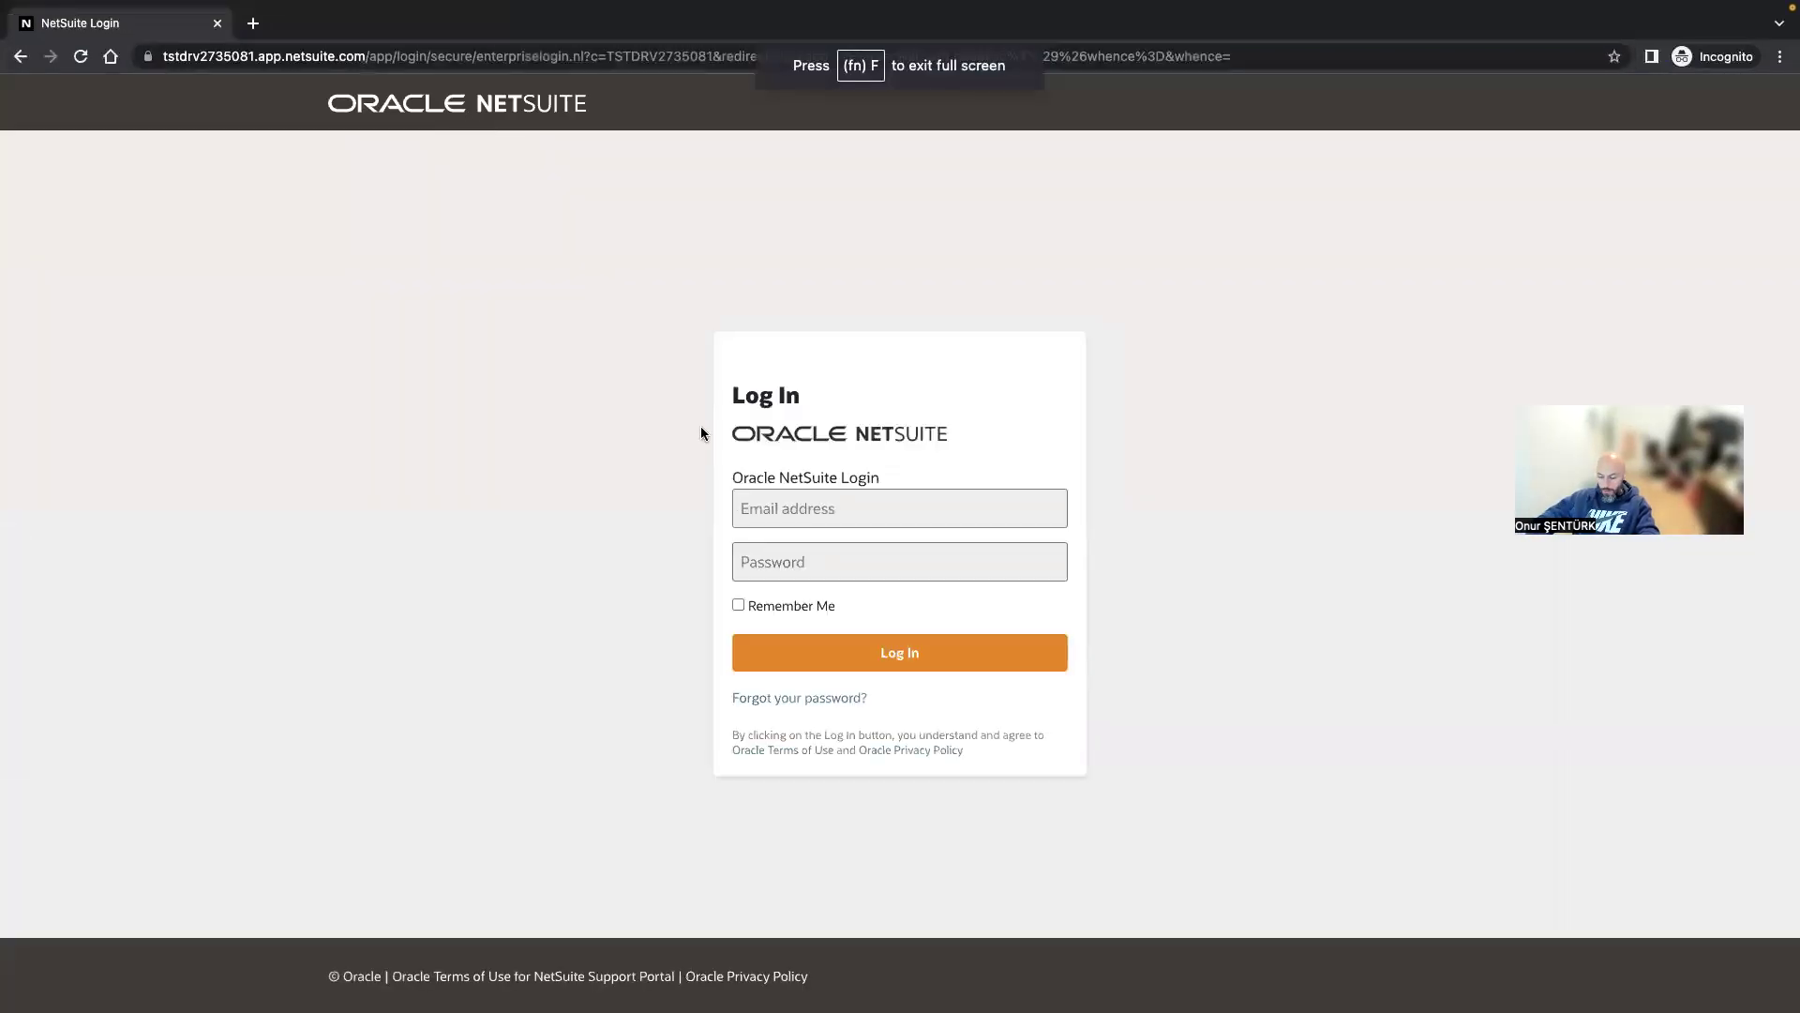
# Step: Log in with the saved login e-mail and the account password
pyautogui.click(806, 508)
pyautogui.press('Down')
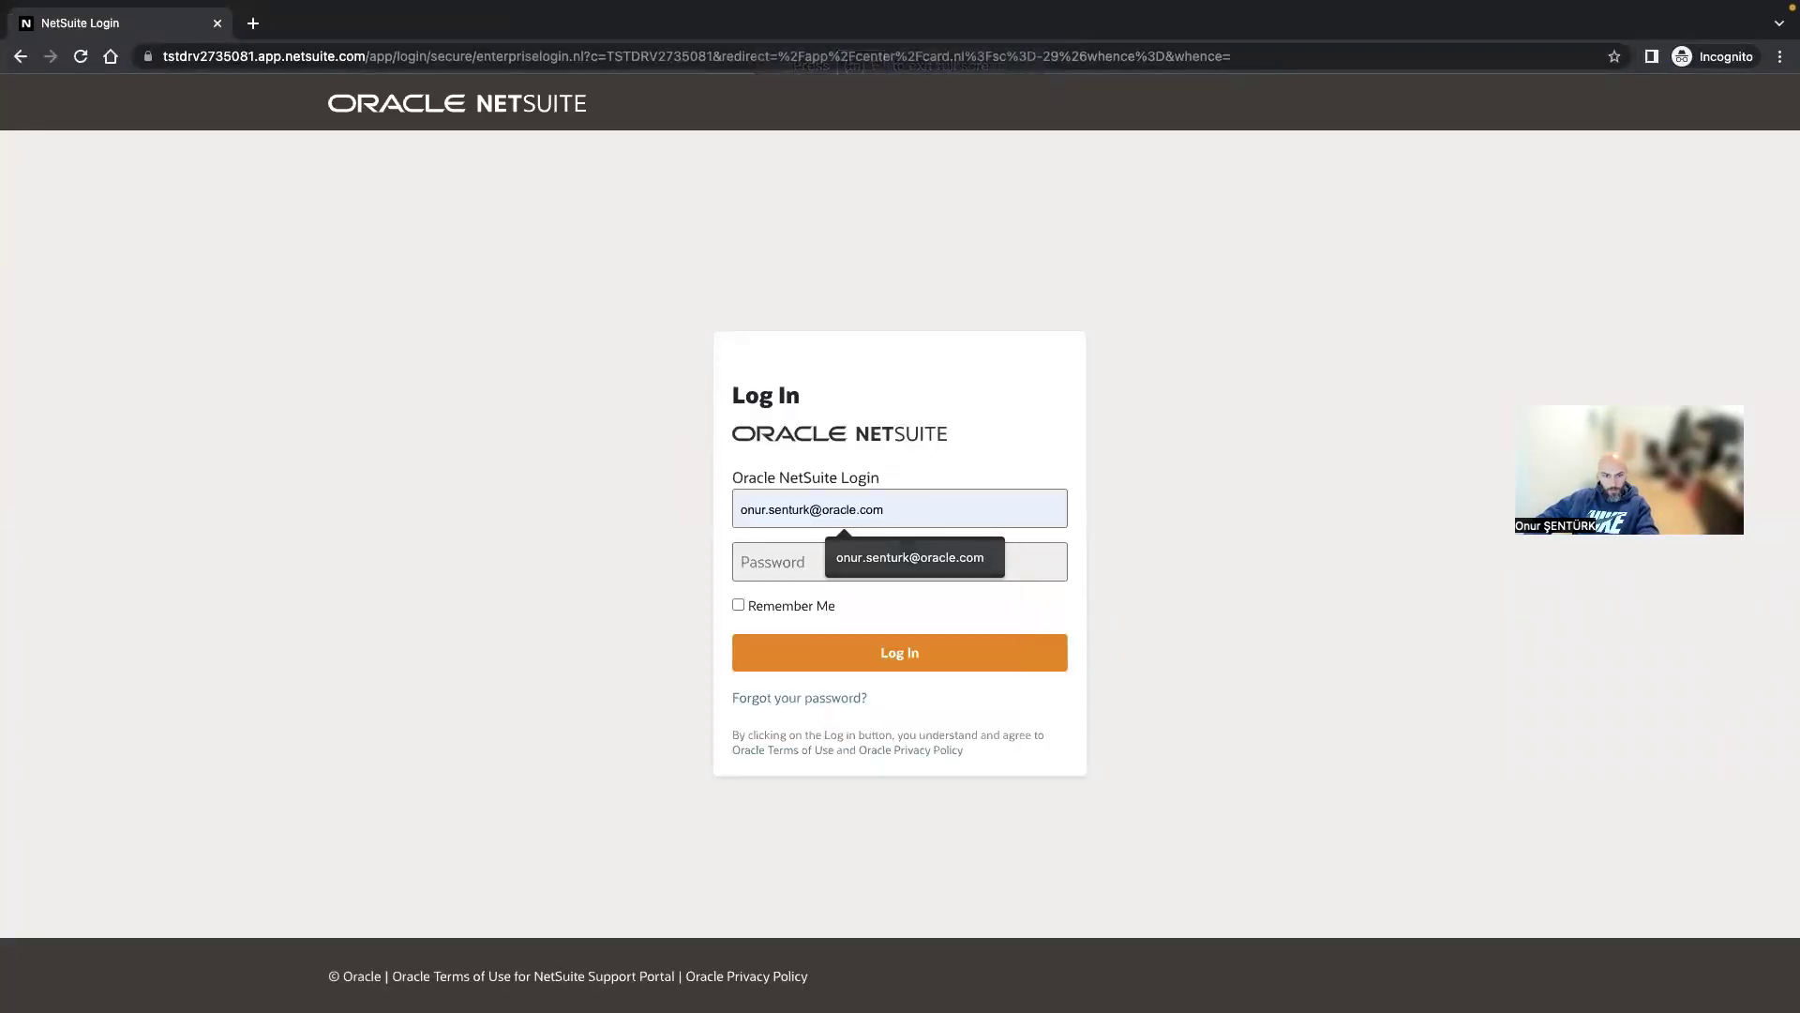
pyautogui.press('Return')
pyautogui.write('•••')
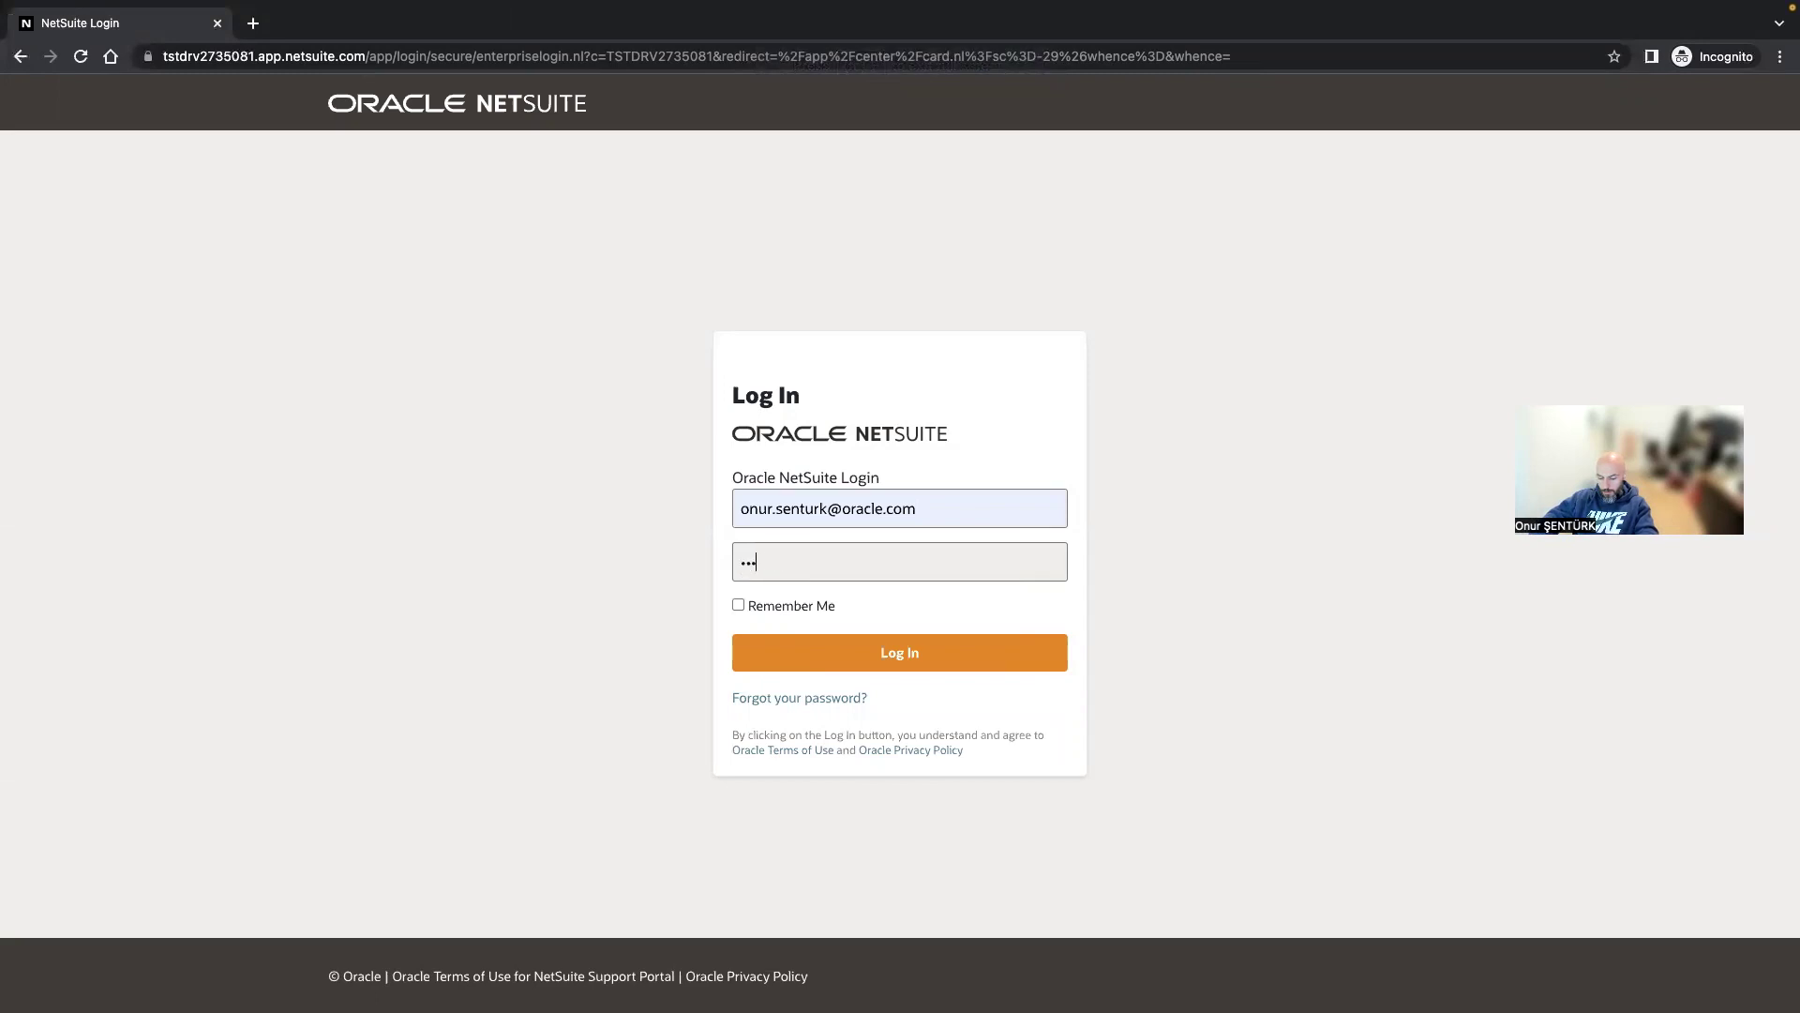
pyautogui.write('•••')
pyautogui.press('Return')
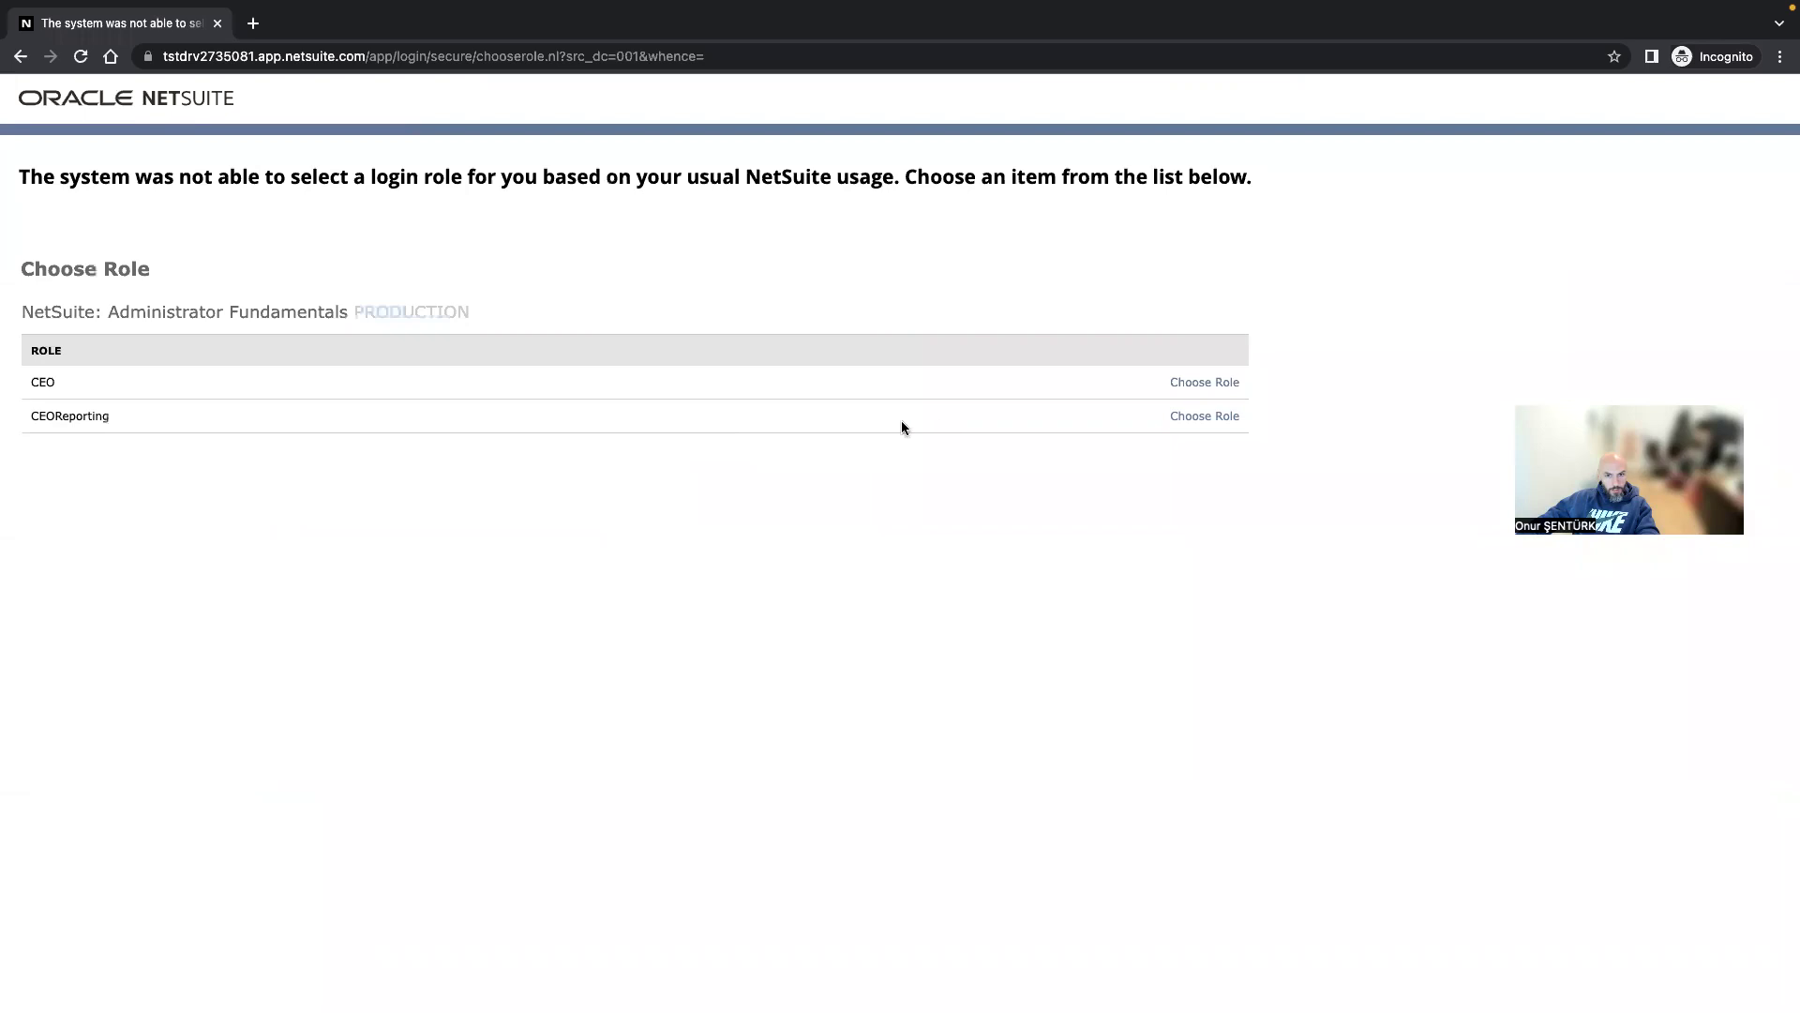
# Step: Choose the CEOReporting role and answer the security question
pyautogui.click(1184, 417)
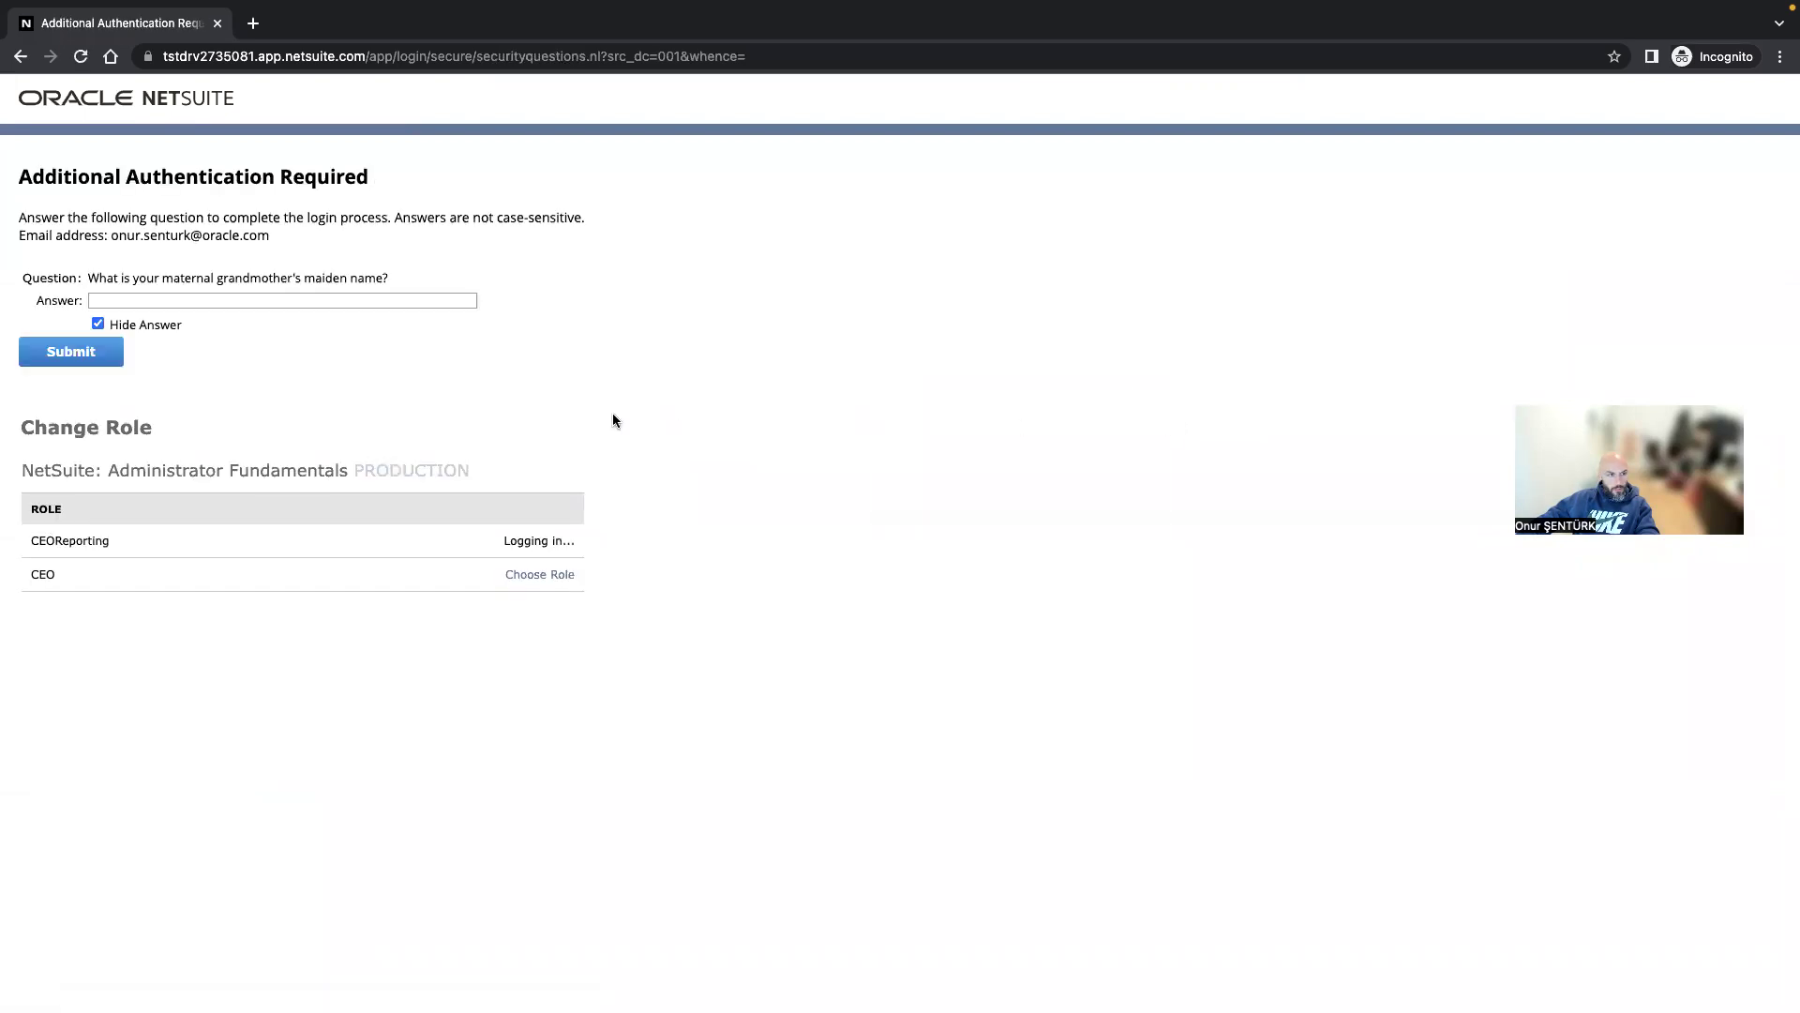
pyautogui.click(204, 298)
pyautogui.write('•••')
pyautogui.click(85, 361)
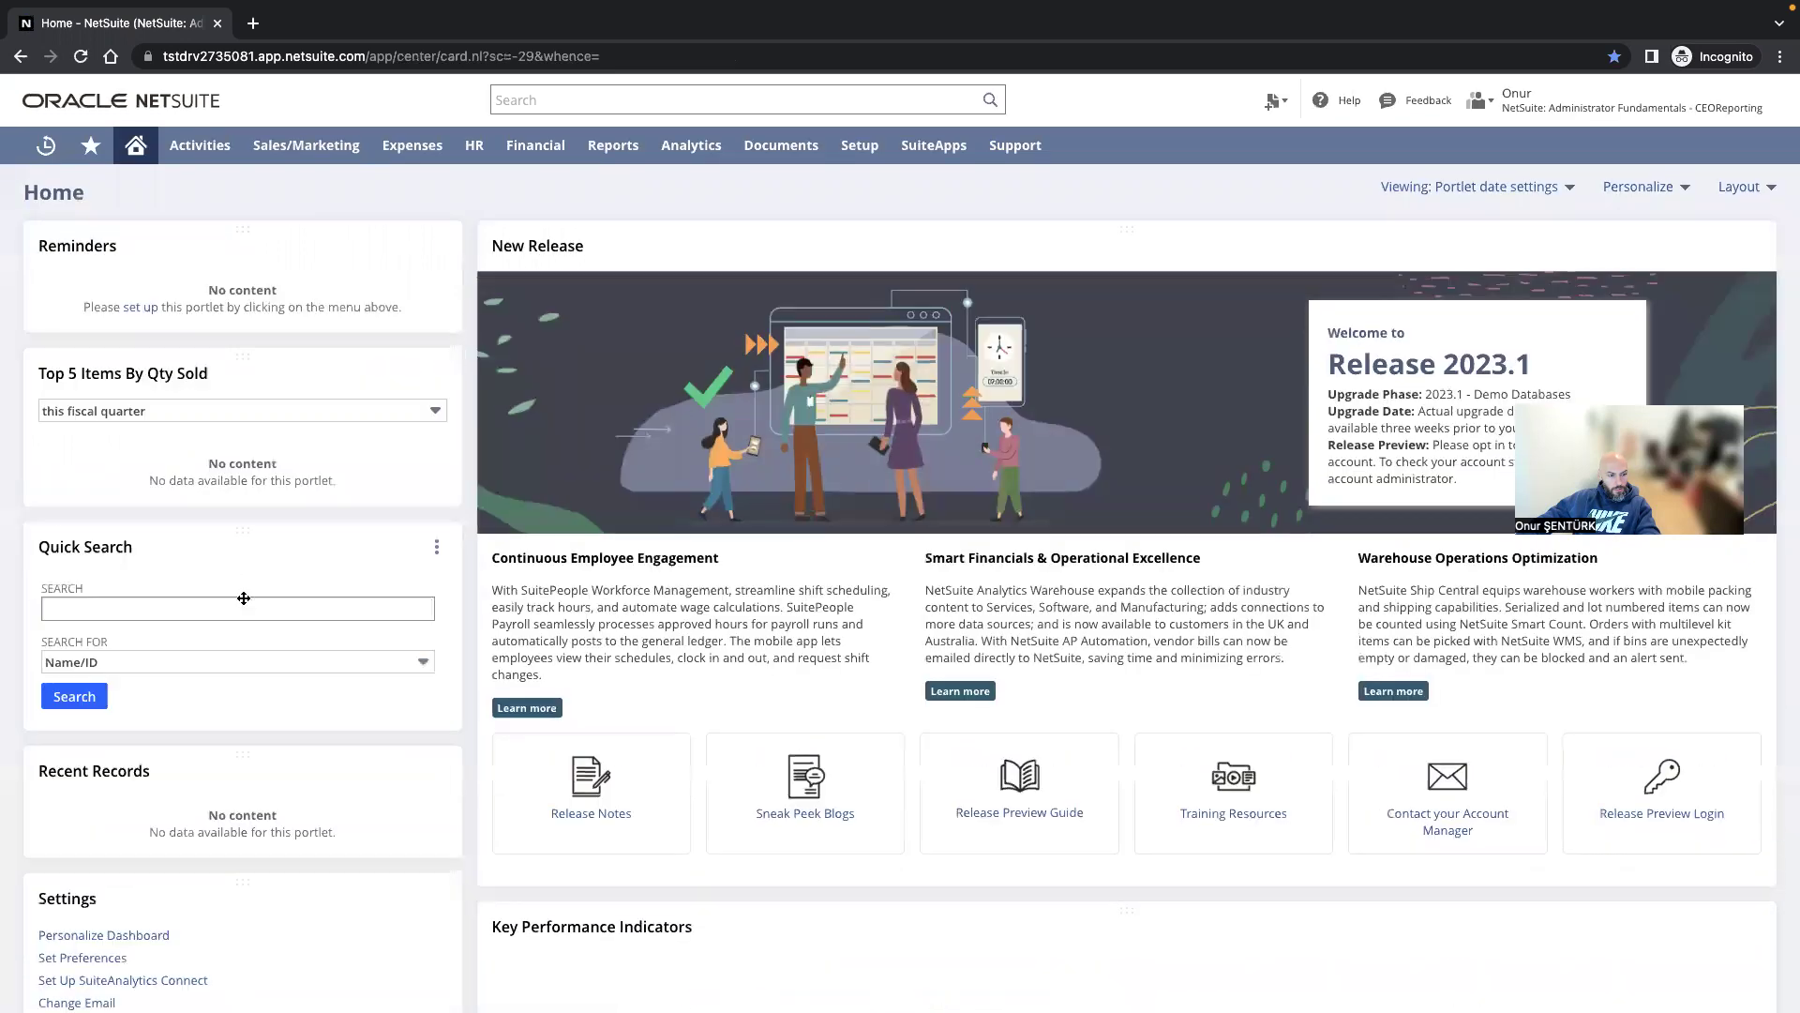
# Step: Open Set Up SuiteAnalytics Connect and select its connection details, including role ID 1005
pyautogui.scroll(-2, 237, 772)
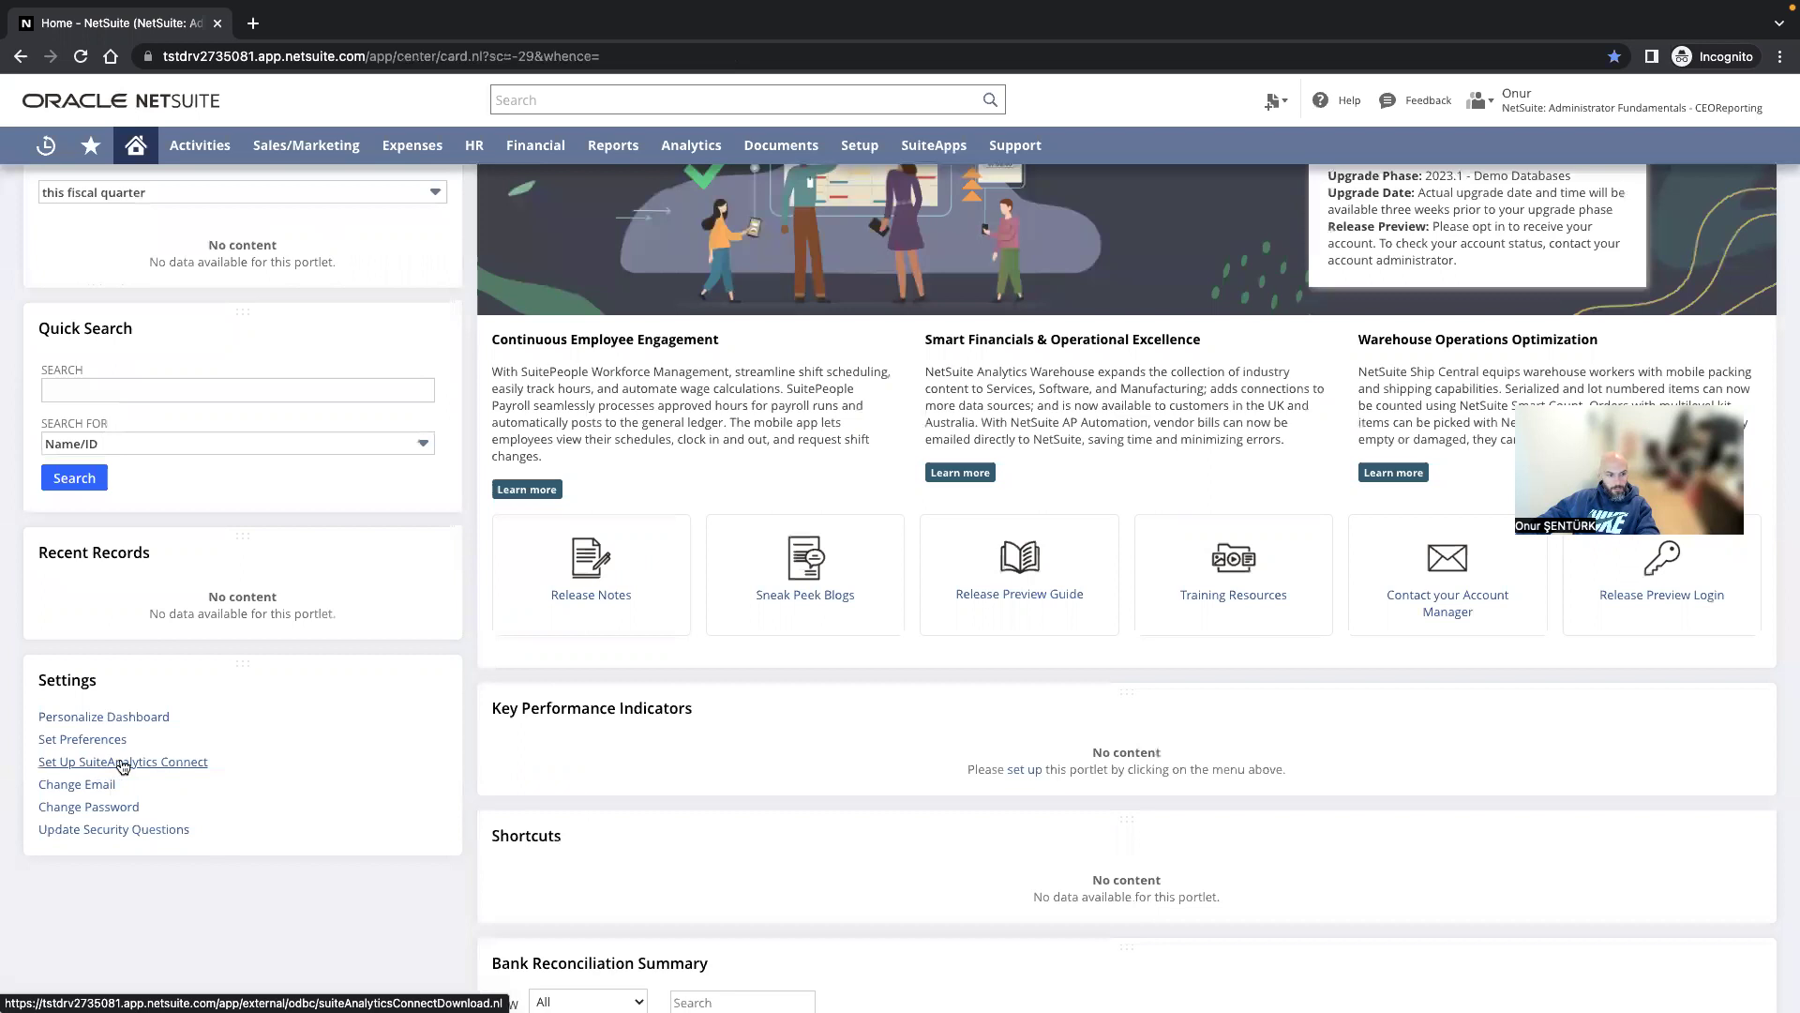
pyautogui.click(123, 767)
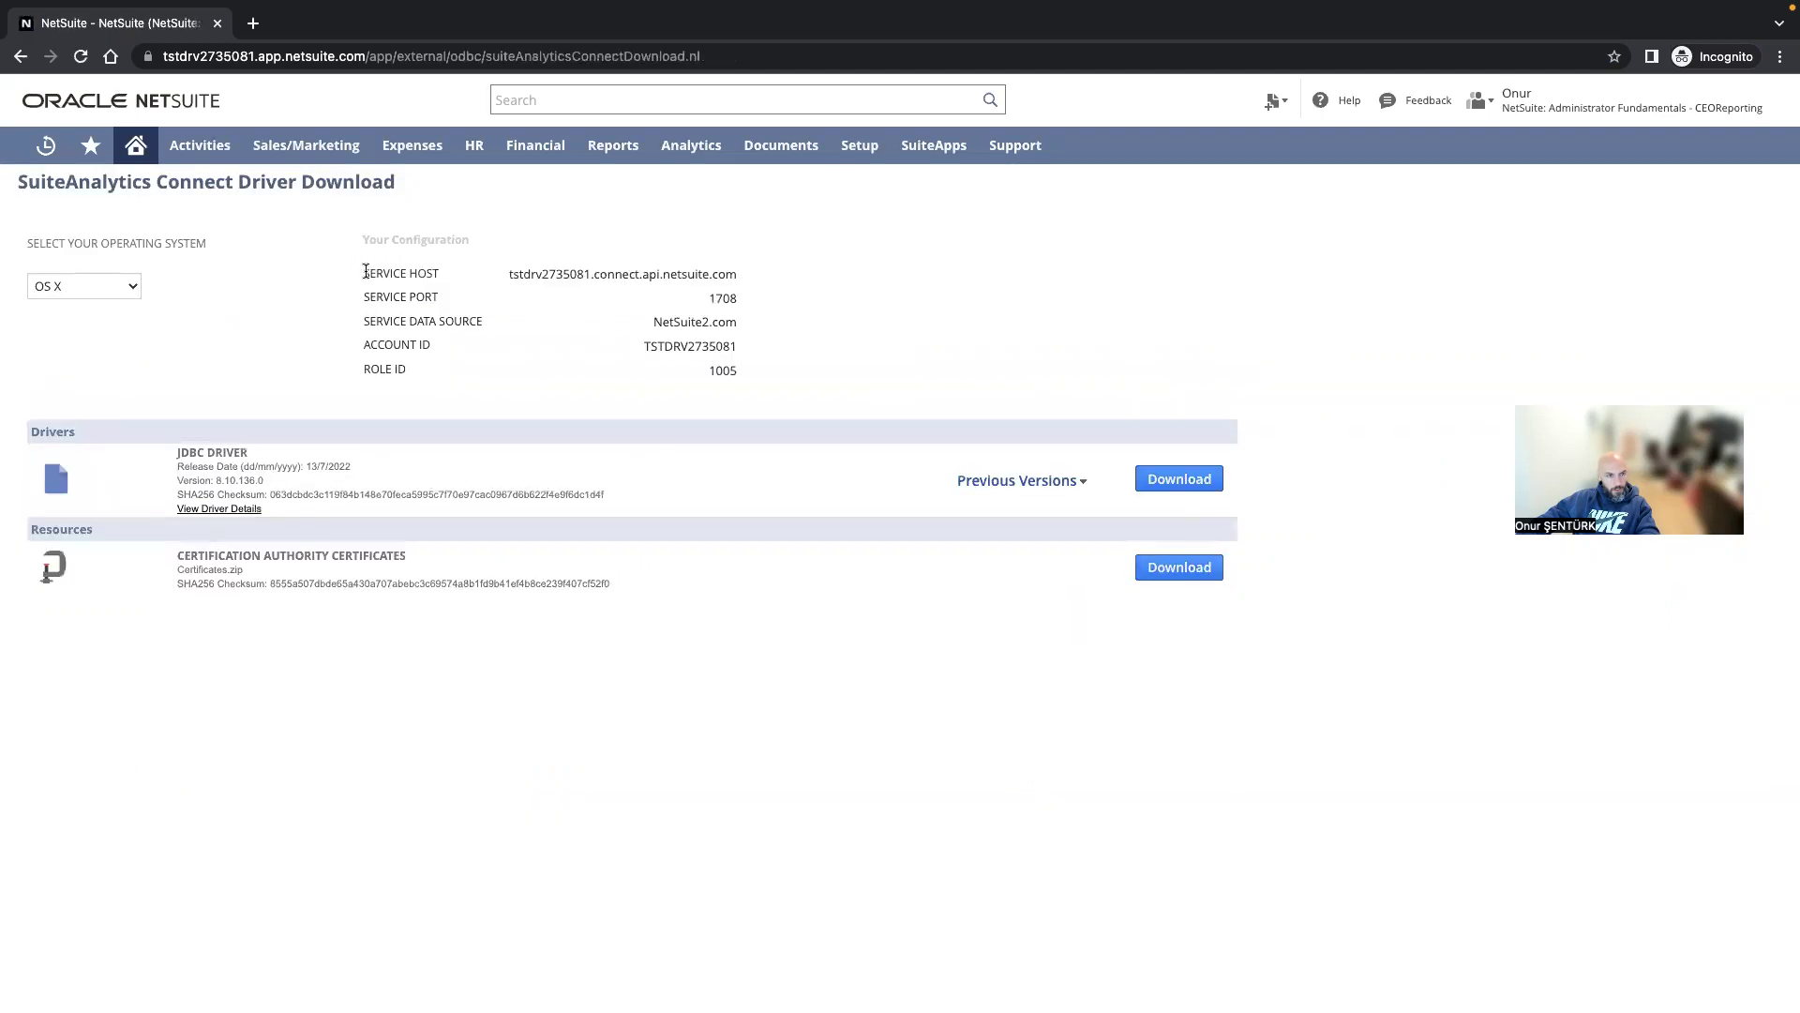
pyautogui.moveTo(371, 273); pyautogui.dragTo(722, 368)
pyautogui.doubleClick(727, 369)
pyautogui.hotkey('ctrl', 'Left')
# Step: Start a new Oracle NetSuite connection in Analytics Cloud named NetSuiteDataSource
pyautogui.click(593, 25)
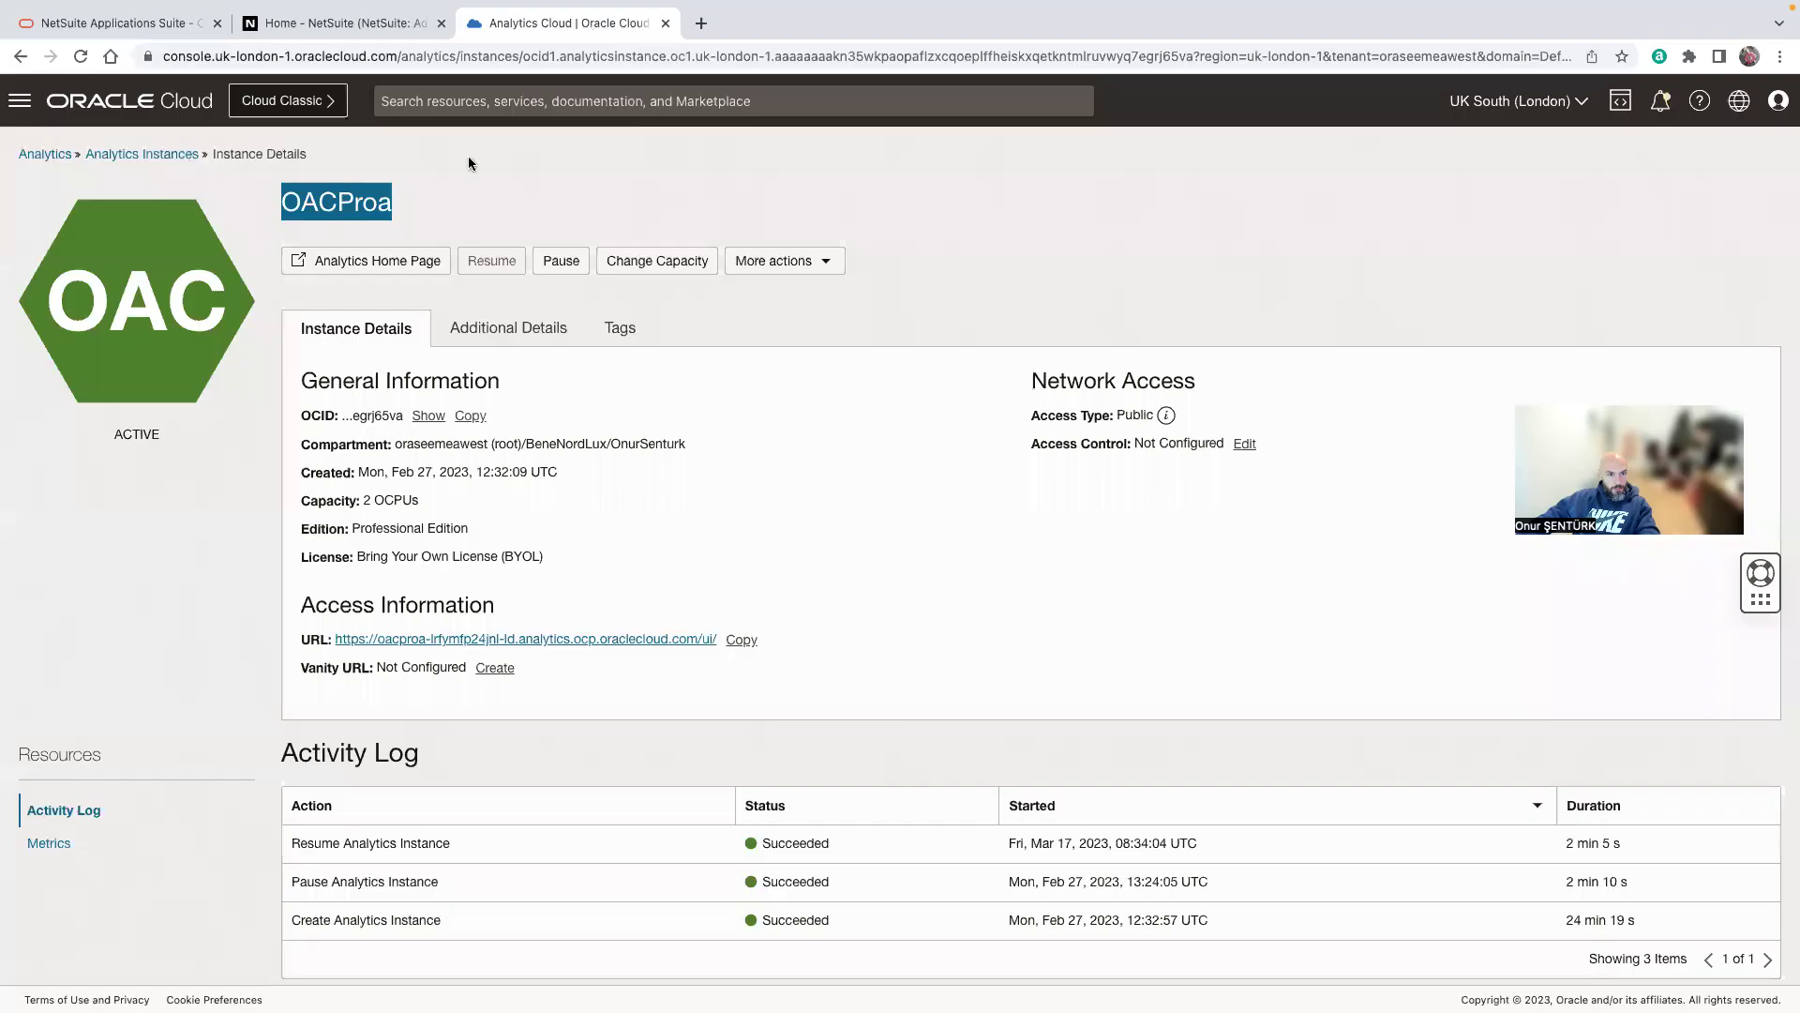
pyautogui.click(360, 262)
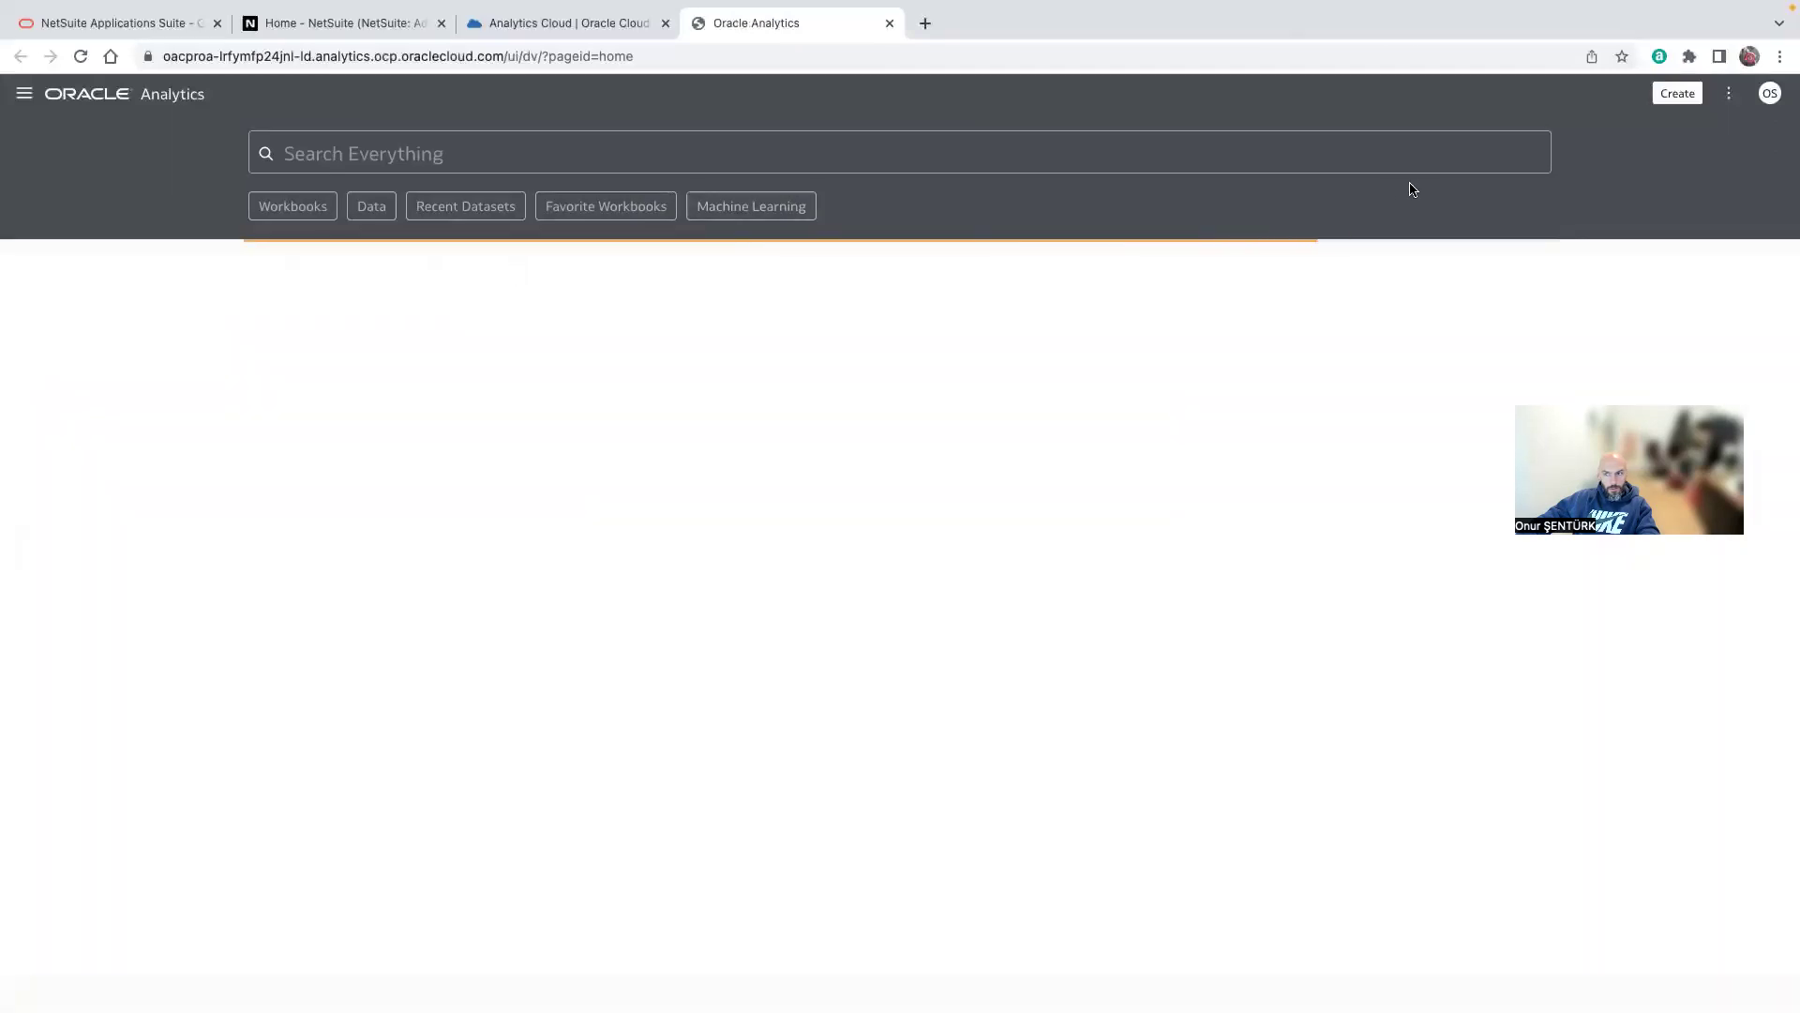
pyautogui.click(1678, 93)
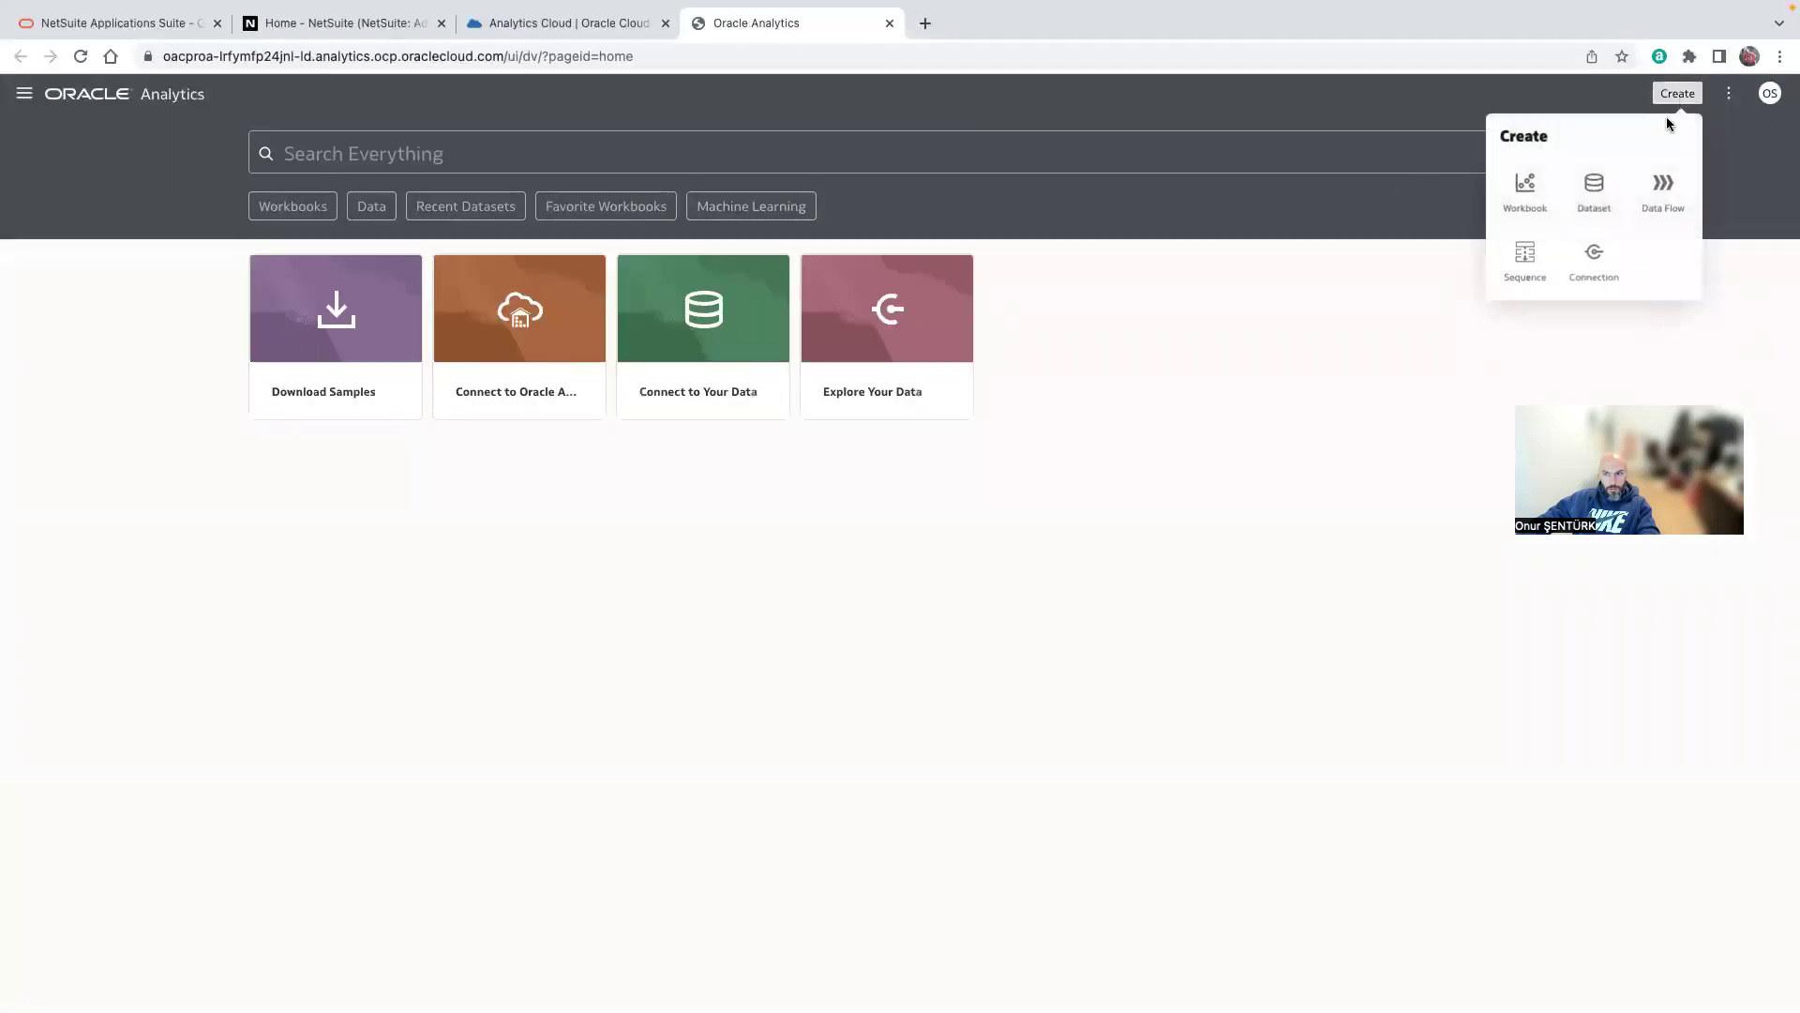
pyautogui.click(1594, 262)
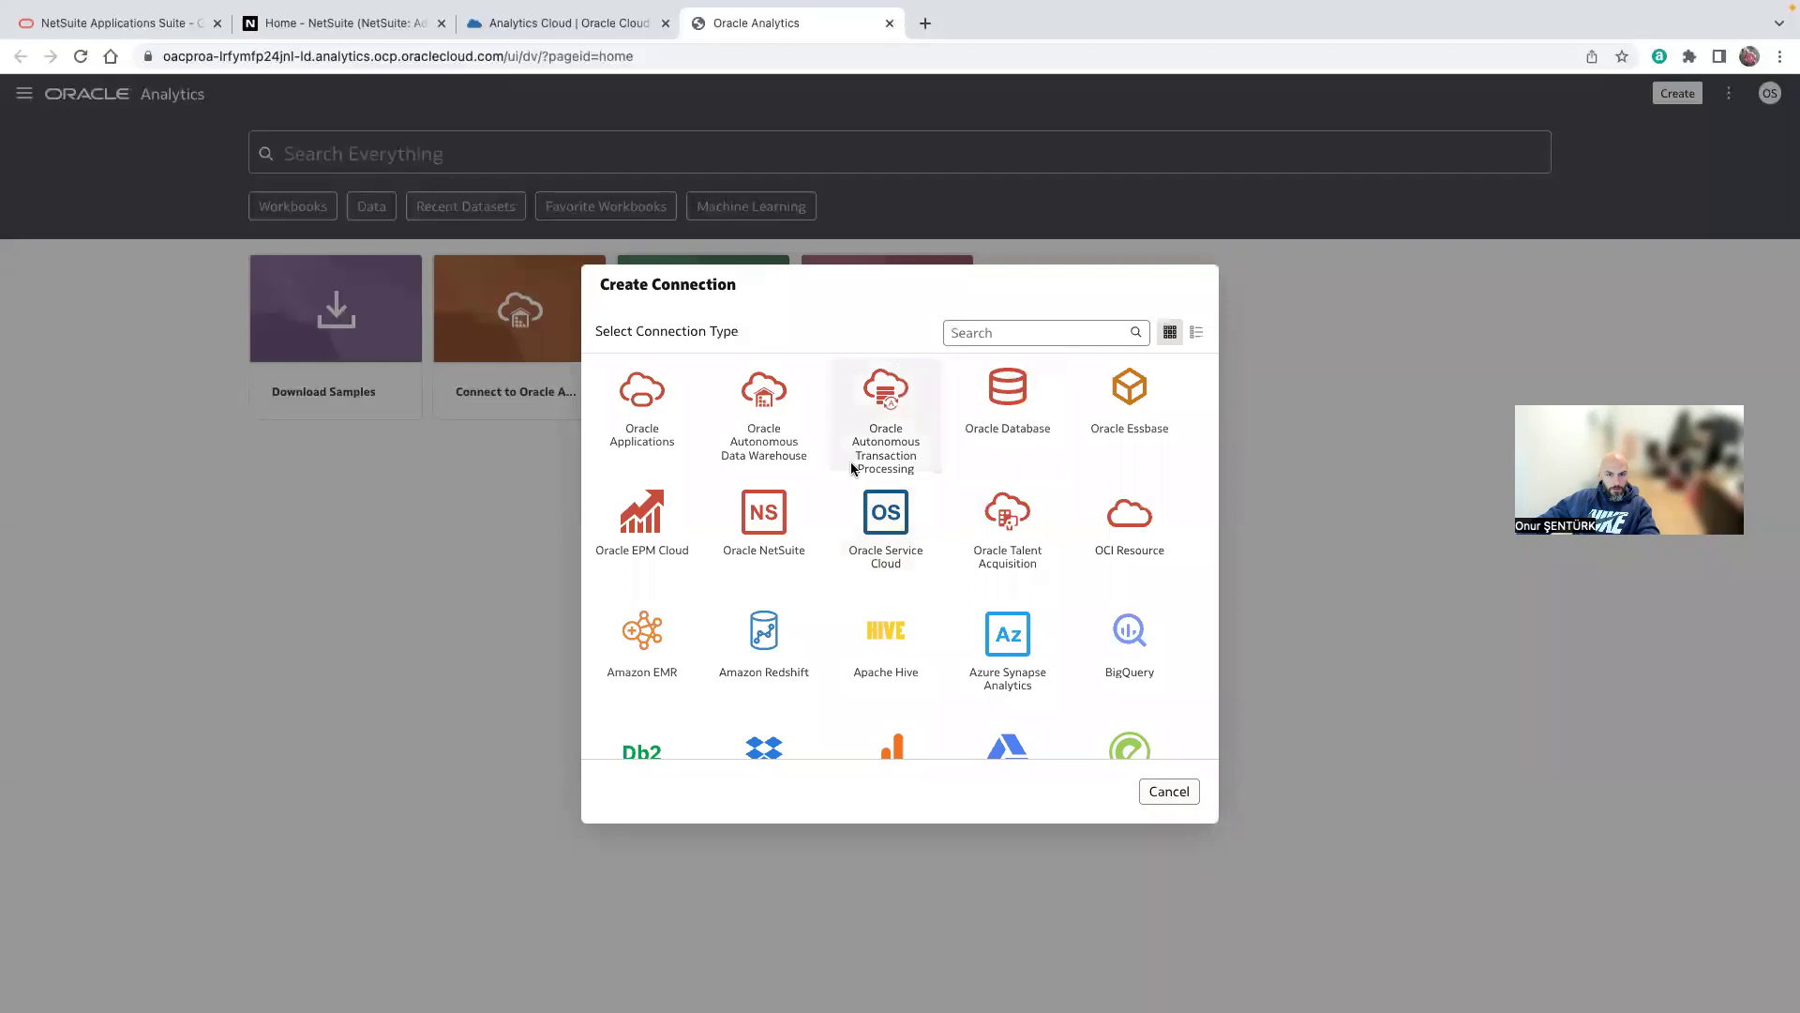
pyautogui.click(785, 517)
pyautogui.write('S')
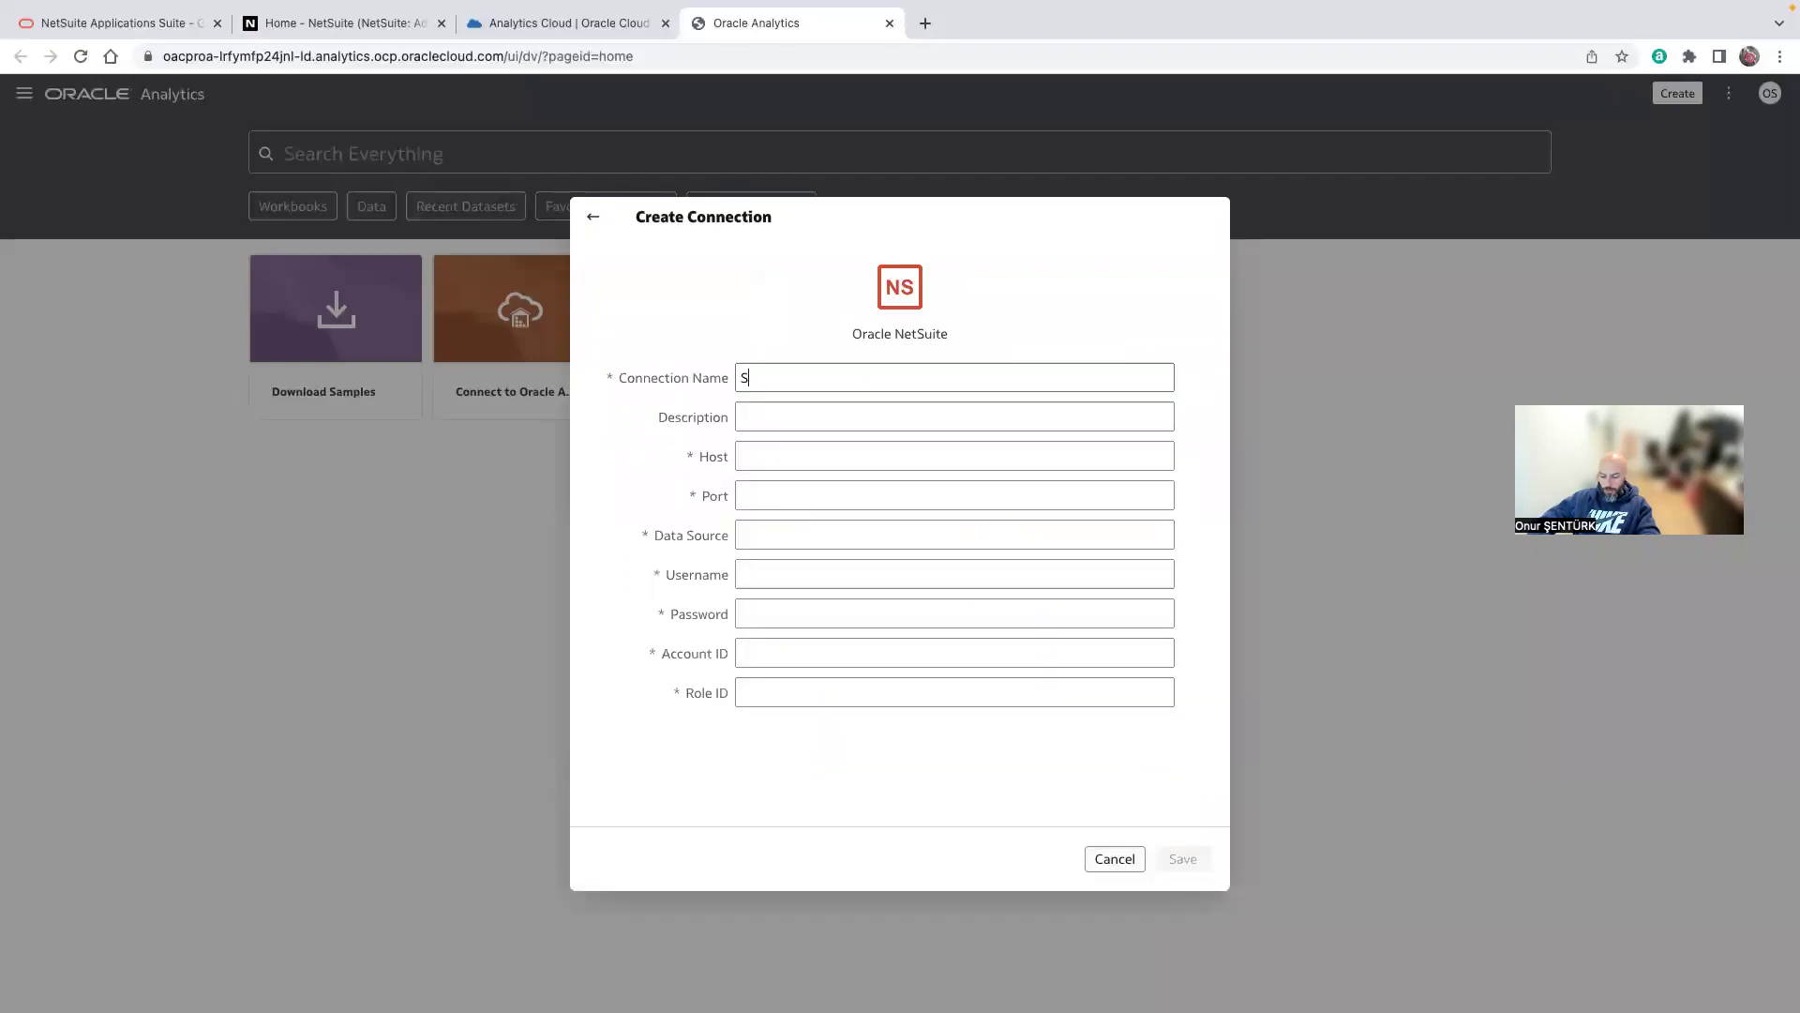
pyautogui.write('etSuite')
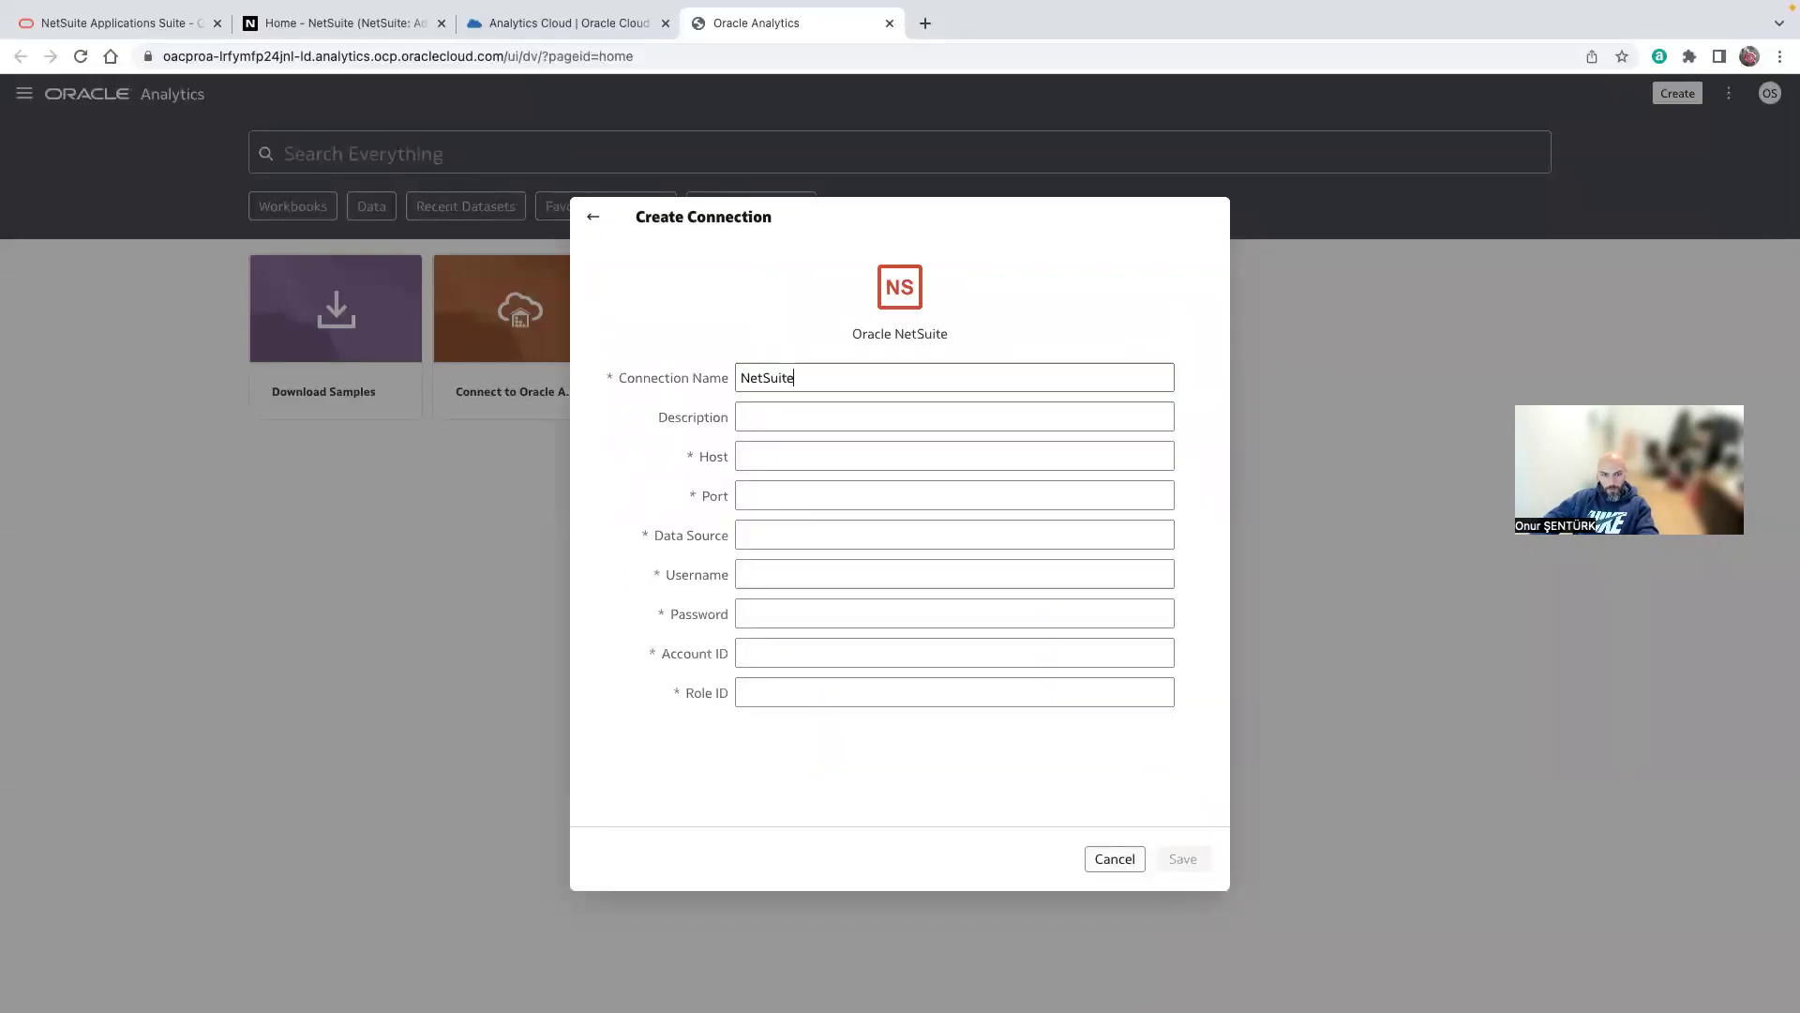
pyautogui.write('DataSource')
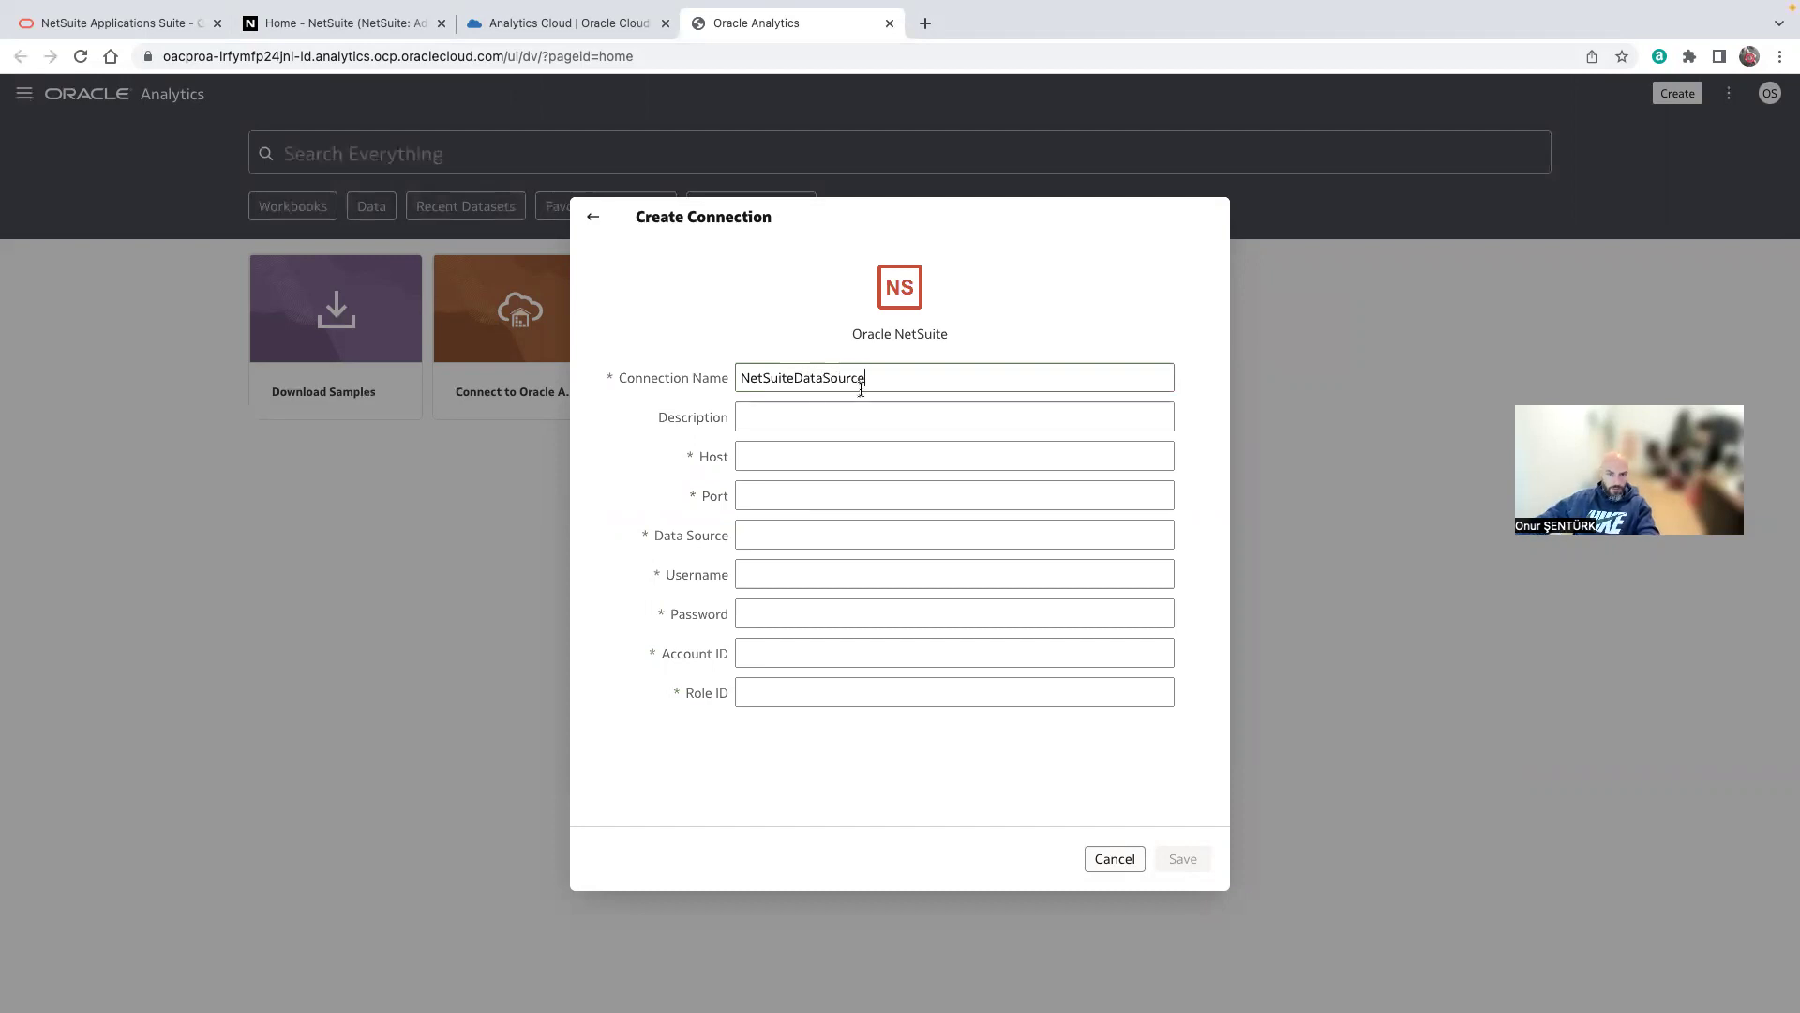
# Step: Copy the service host from the NetSuite driver page into Host
pyautogui.press('super+grave')
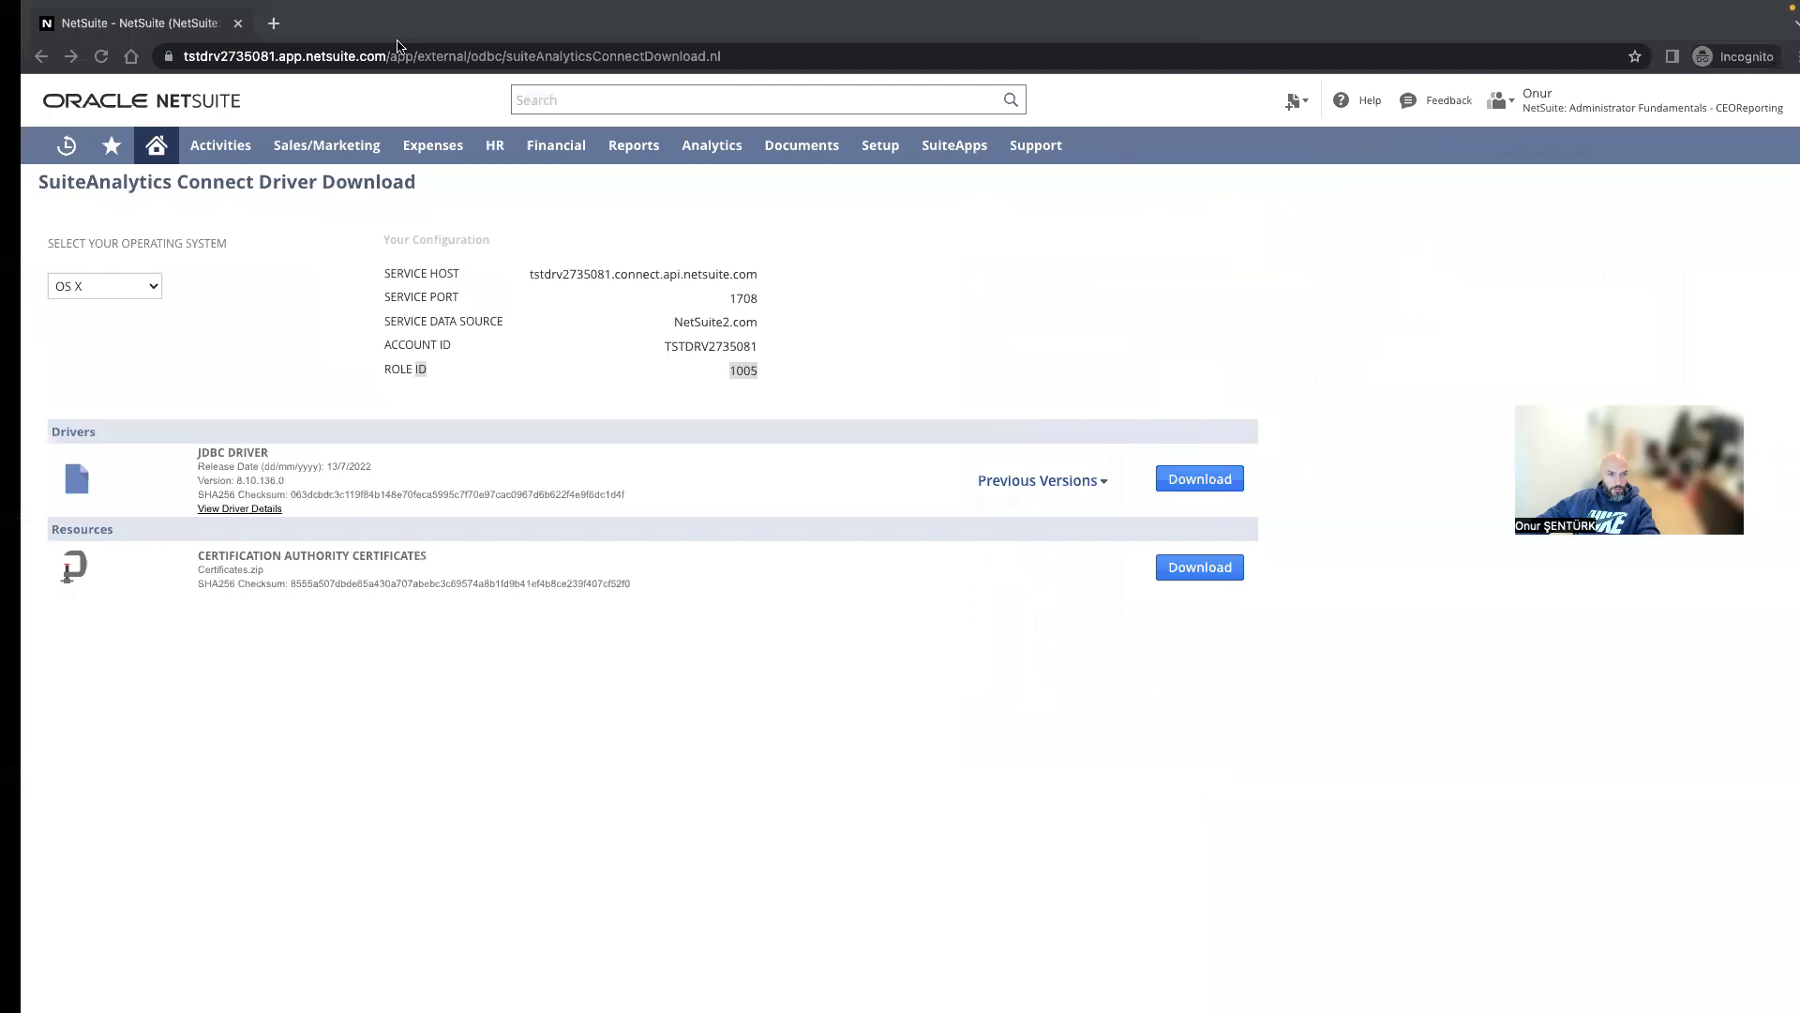
pyautogui.moveTo(508, 269); pyautogui.dragTo(730, 269)
pyautogui.press('super+c')
pyautogui.press('super+grave')
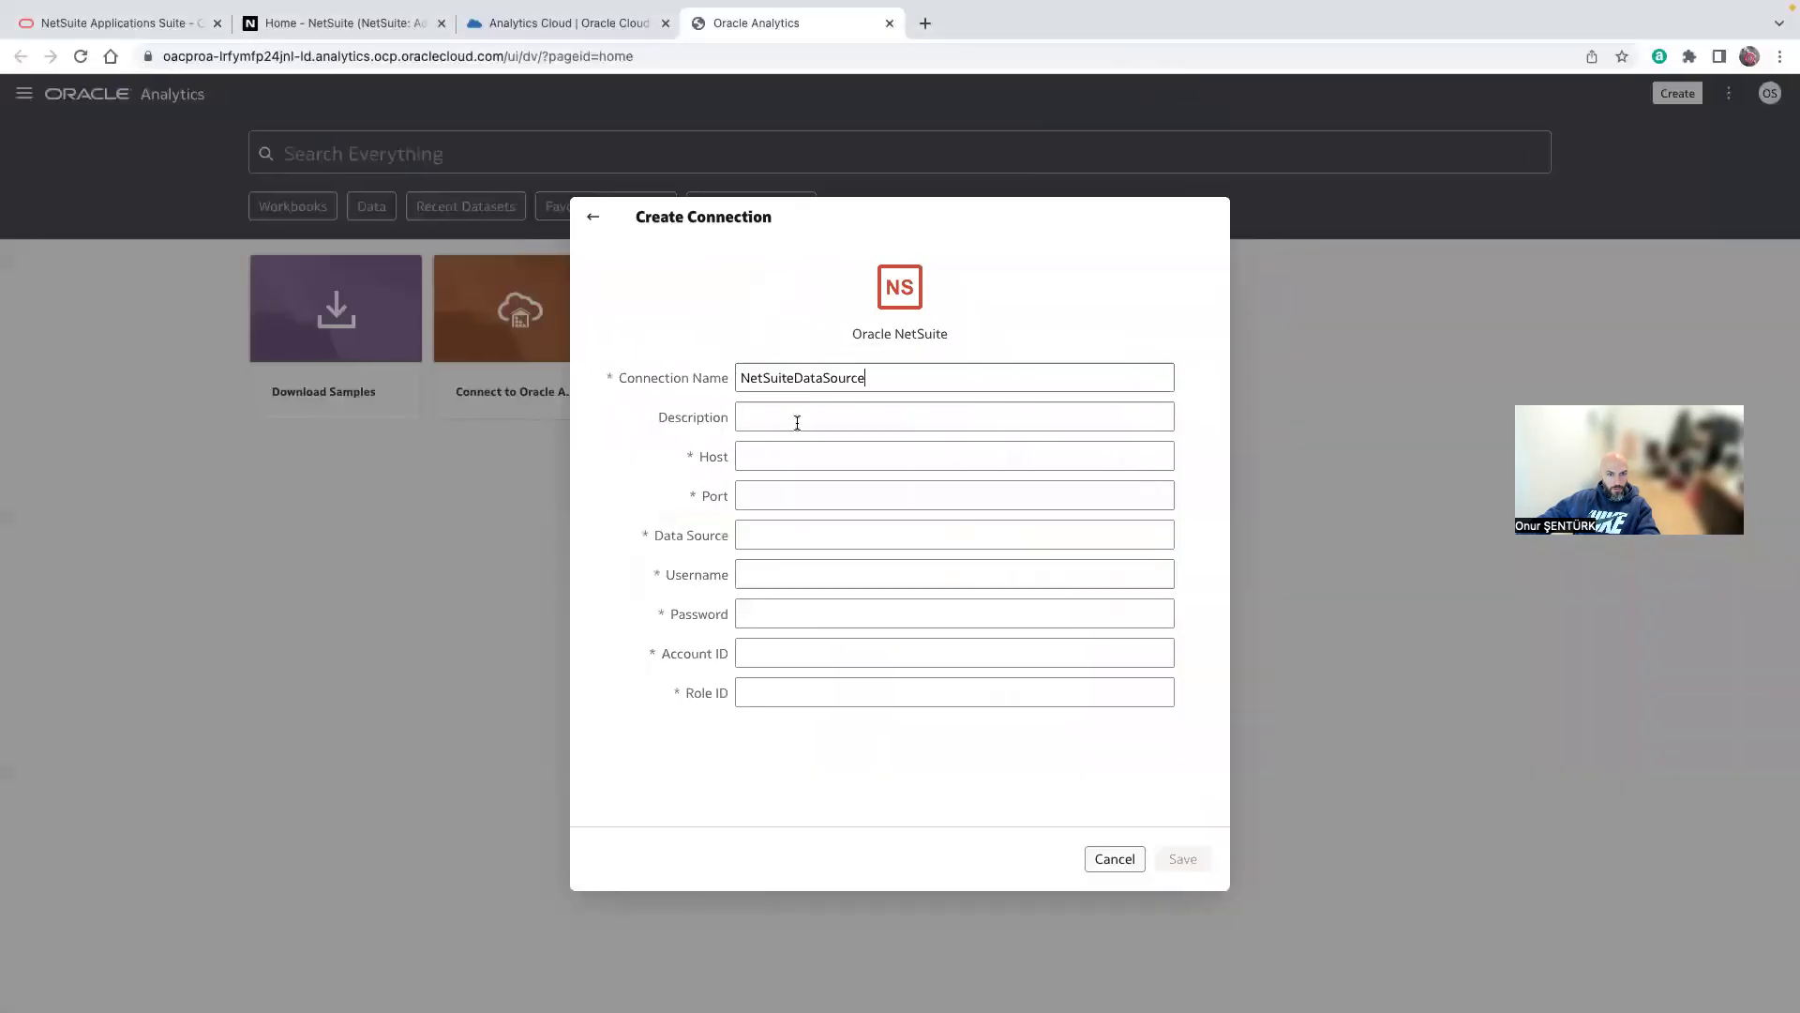
pyautogui.click(797, 461)
pyautogui.press('super+v')
# Step: Copy port 1708 from the driver page into the Port field
pyautogui.press('super+grave')
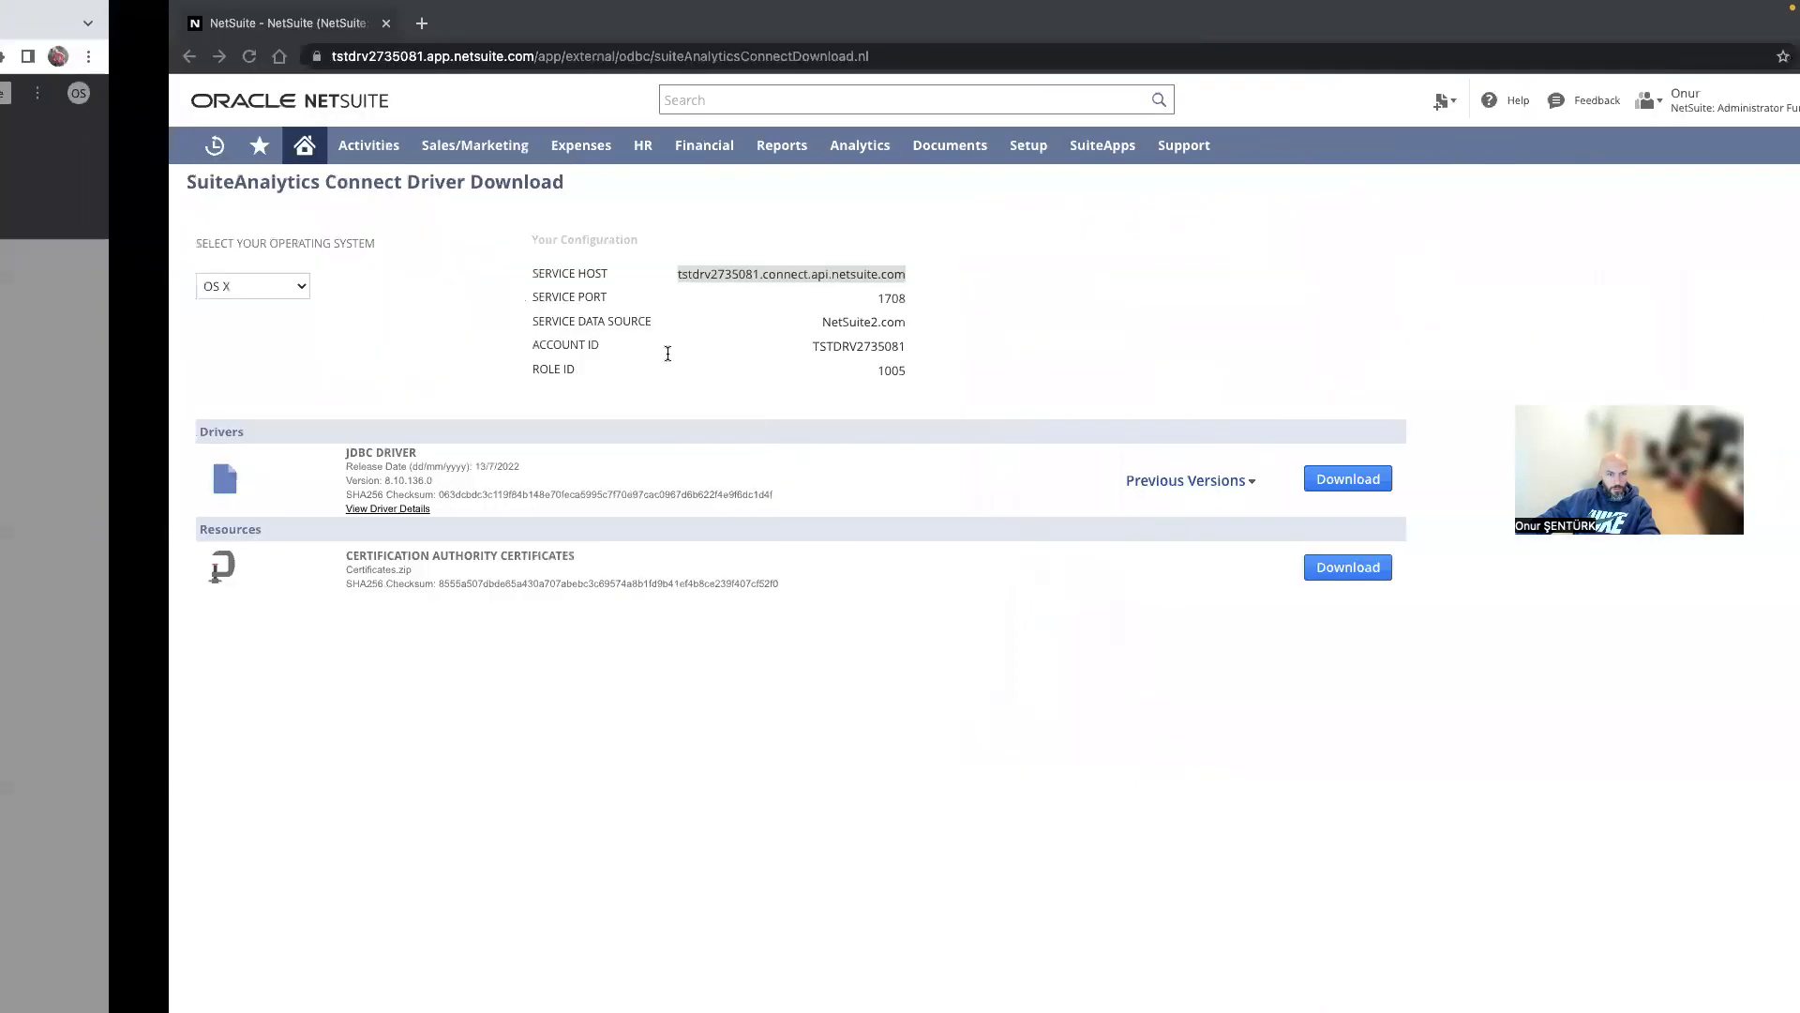
pyautogui.moveTo(710, 300); pyautogui.dragTo(717, 298)
pyautogui.doubleClick(716, 298)
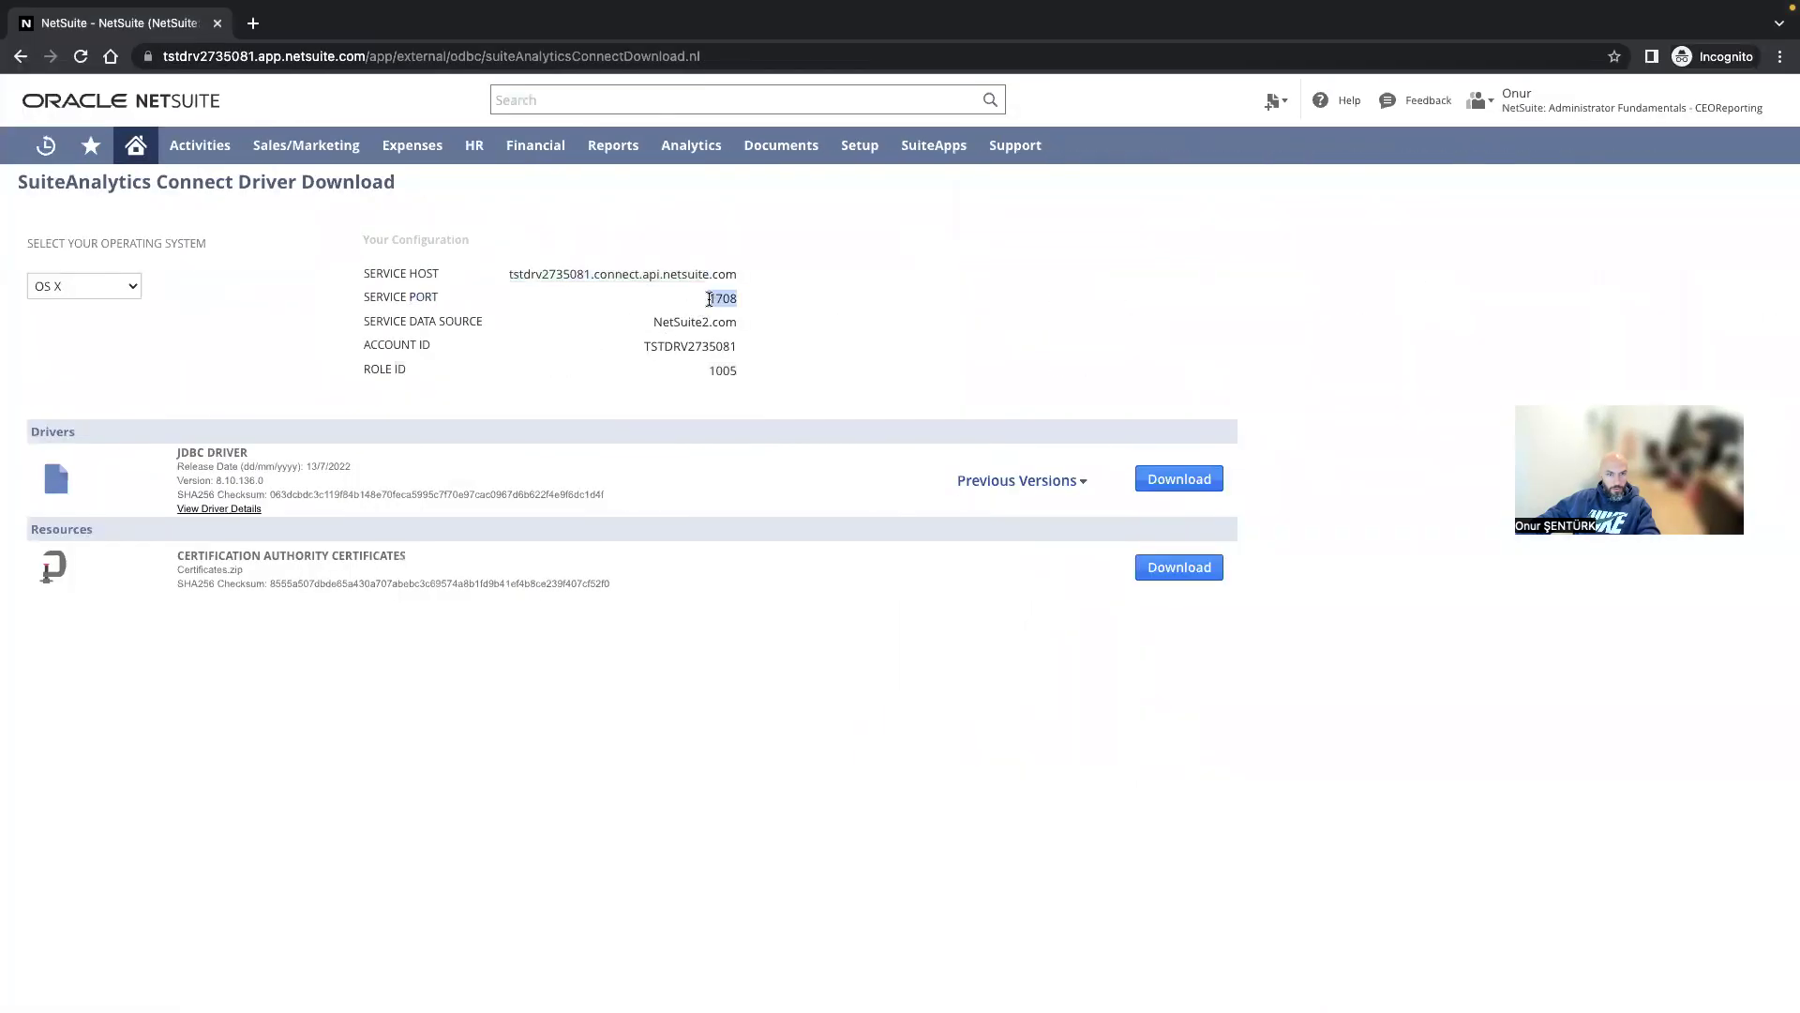
pyautogui.press('super+c')
pyautogui.press('super+grave')
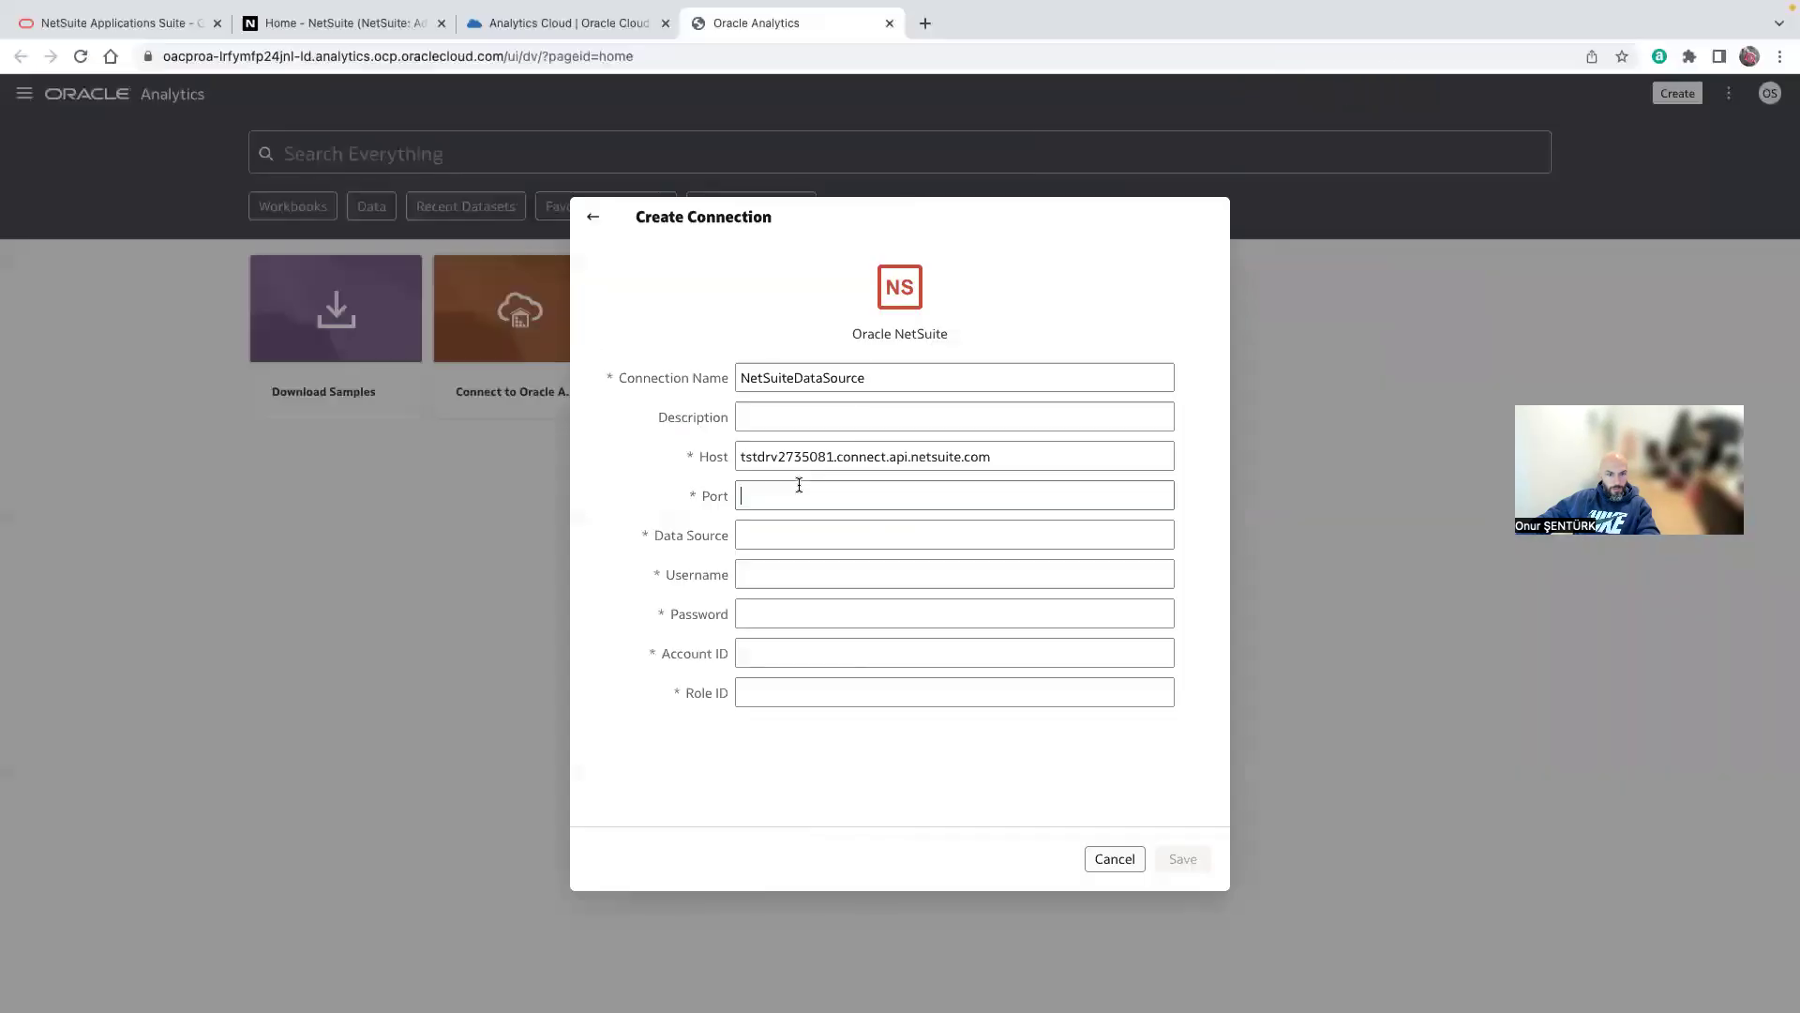
pyautogui.click(801, 485)
pyautogui.press('super+v')
# Step: Fill the Data Source field with NetSuite2.com copied from the driver page
pyautogui.hotkey('shift', 'Tab')
pyautogui.press('Tab')
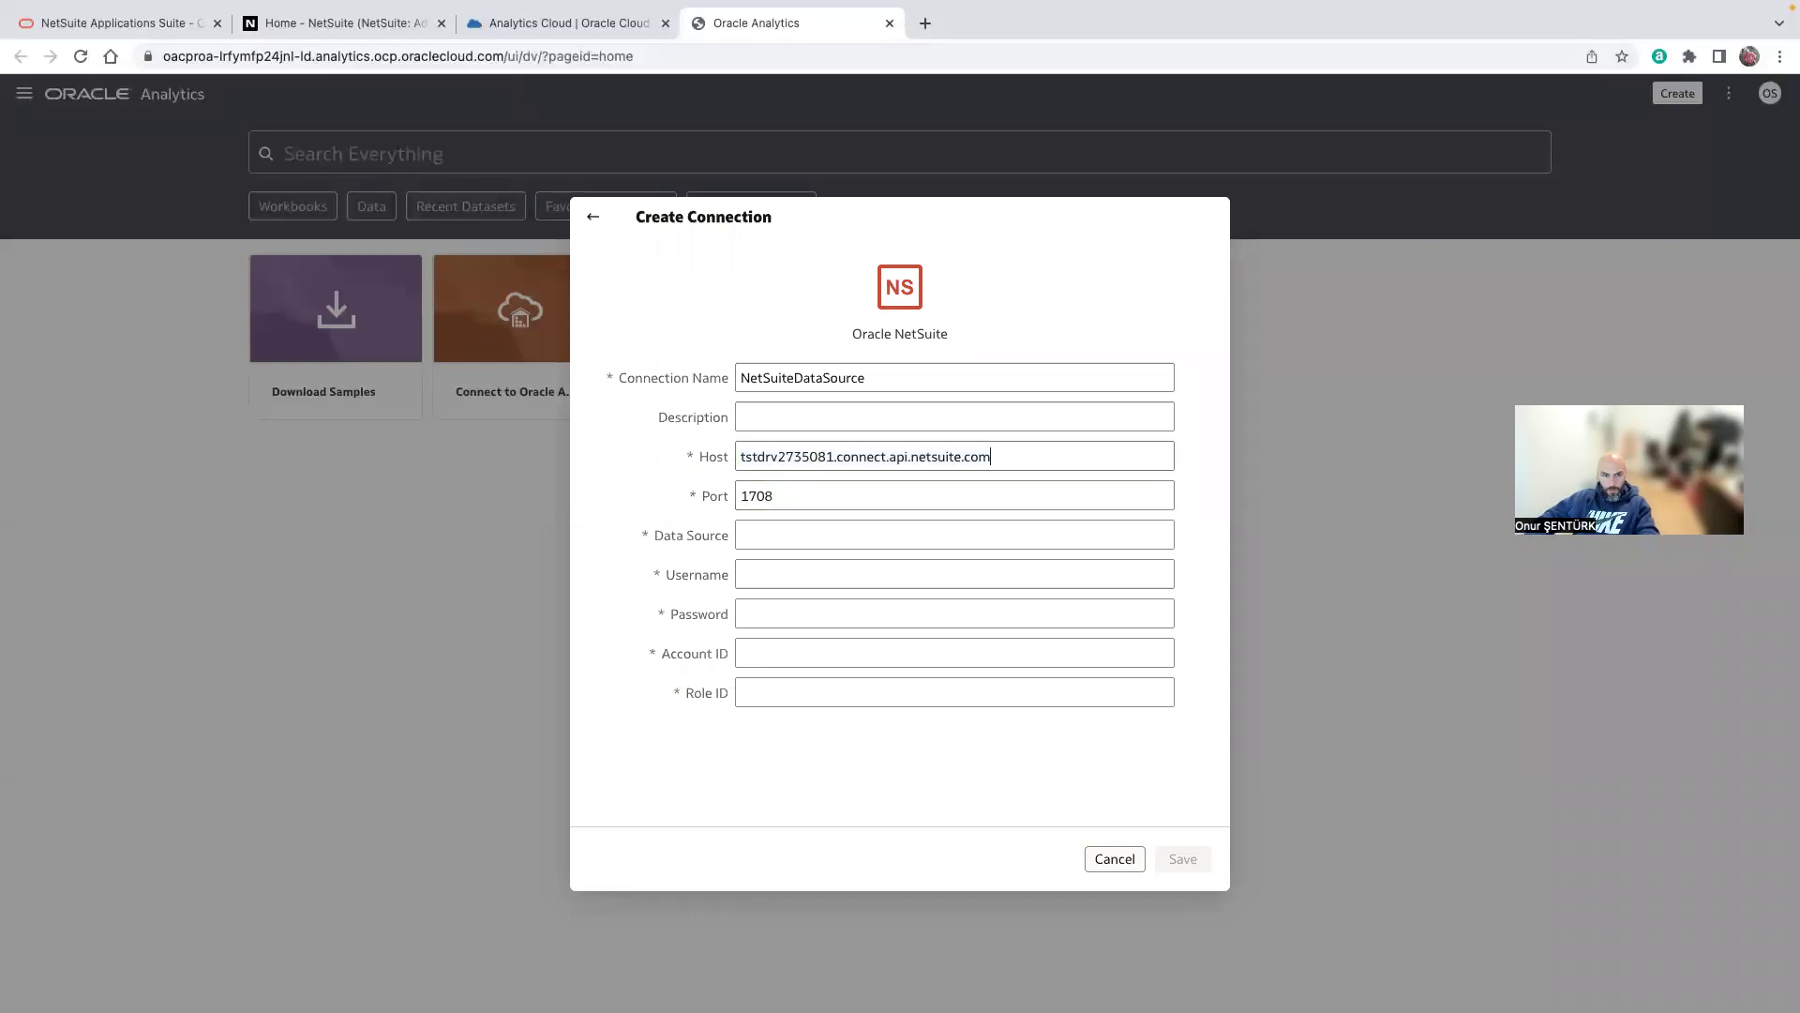
pyautogui.press('Tab')
pyautogui.press('super+grave')
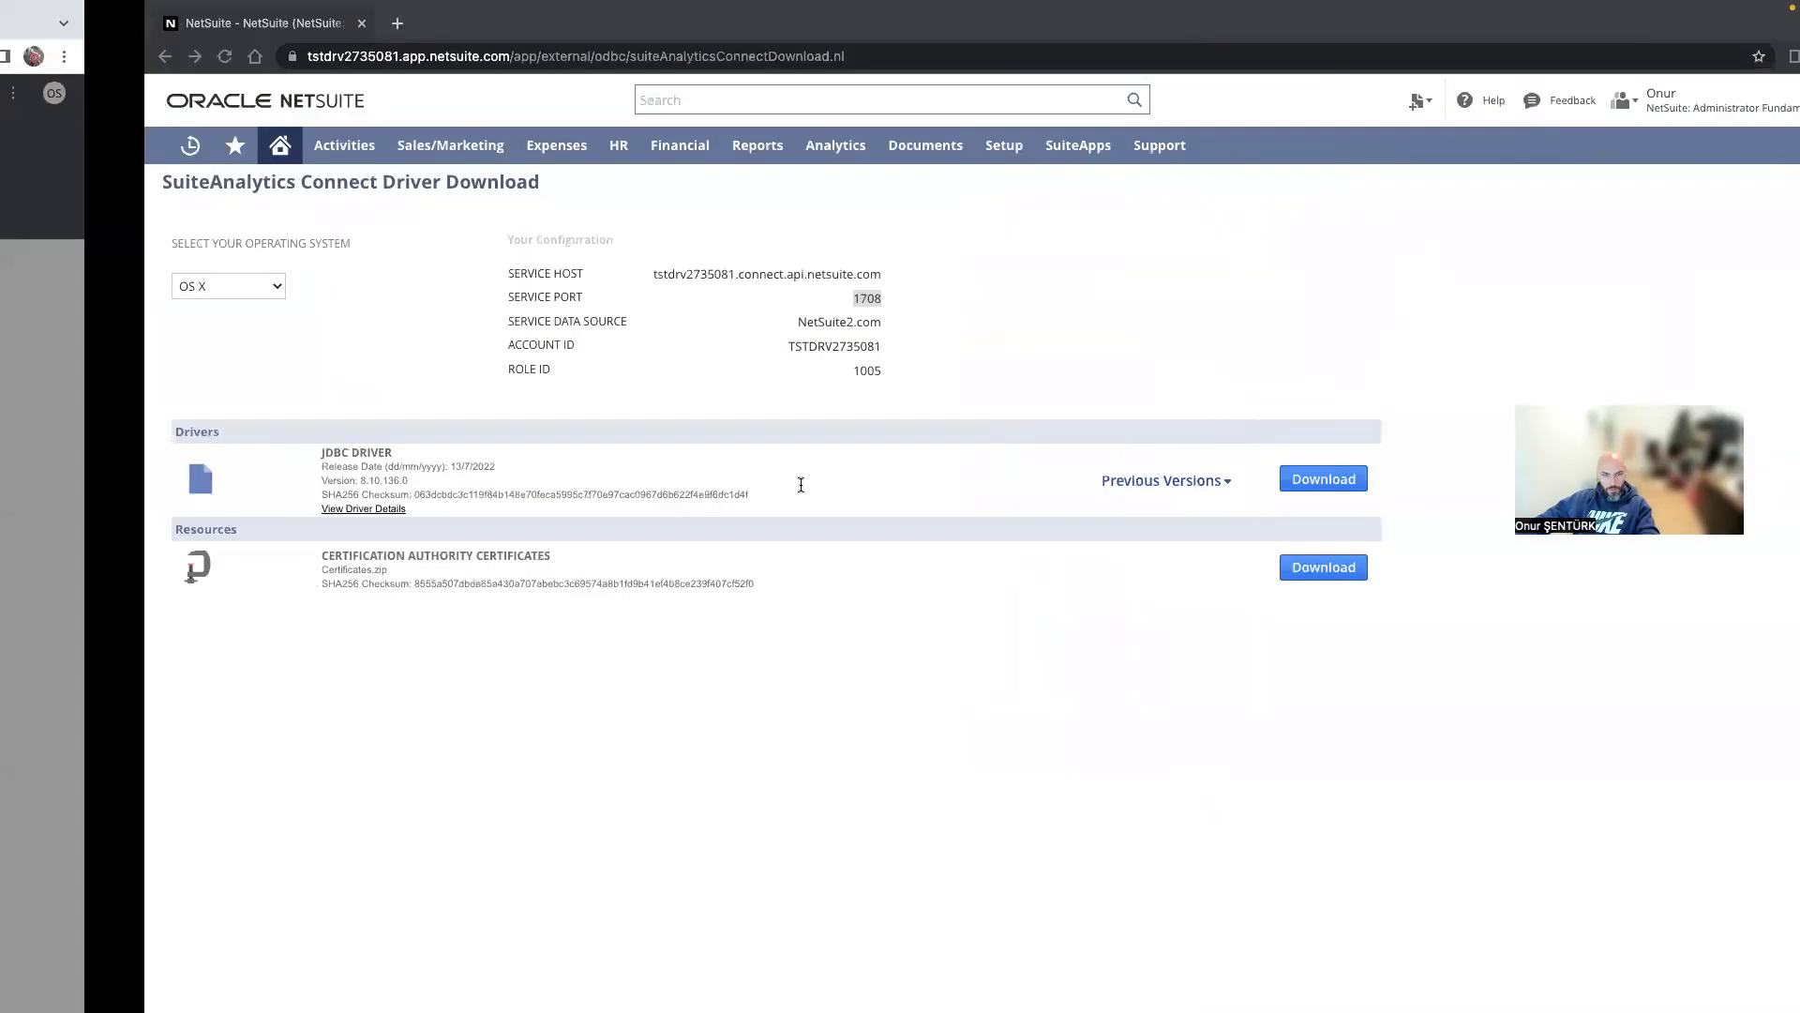
pyautogui.moveTo(656, 322); pyautogui.dragTo(737, 321)
pyautogui.press('super+c')
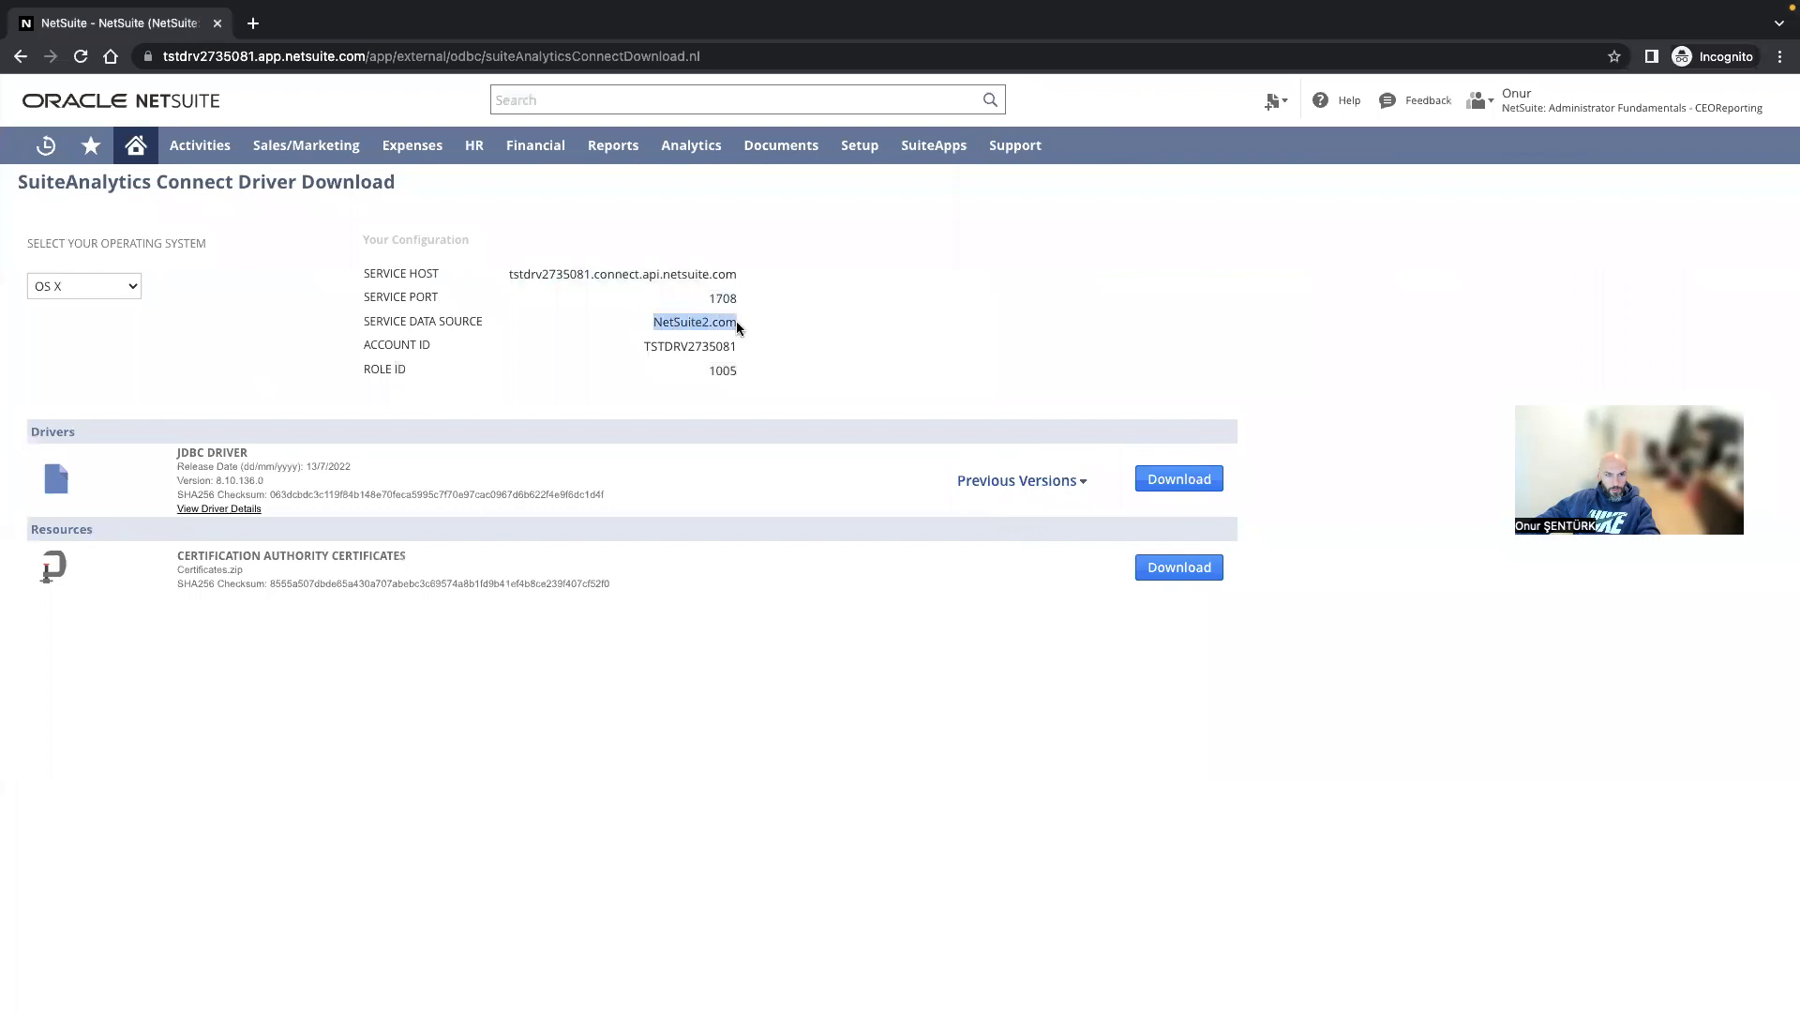
pyautogui.press('super+grave')
pyautogui.press('super+v')
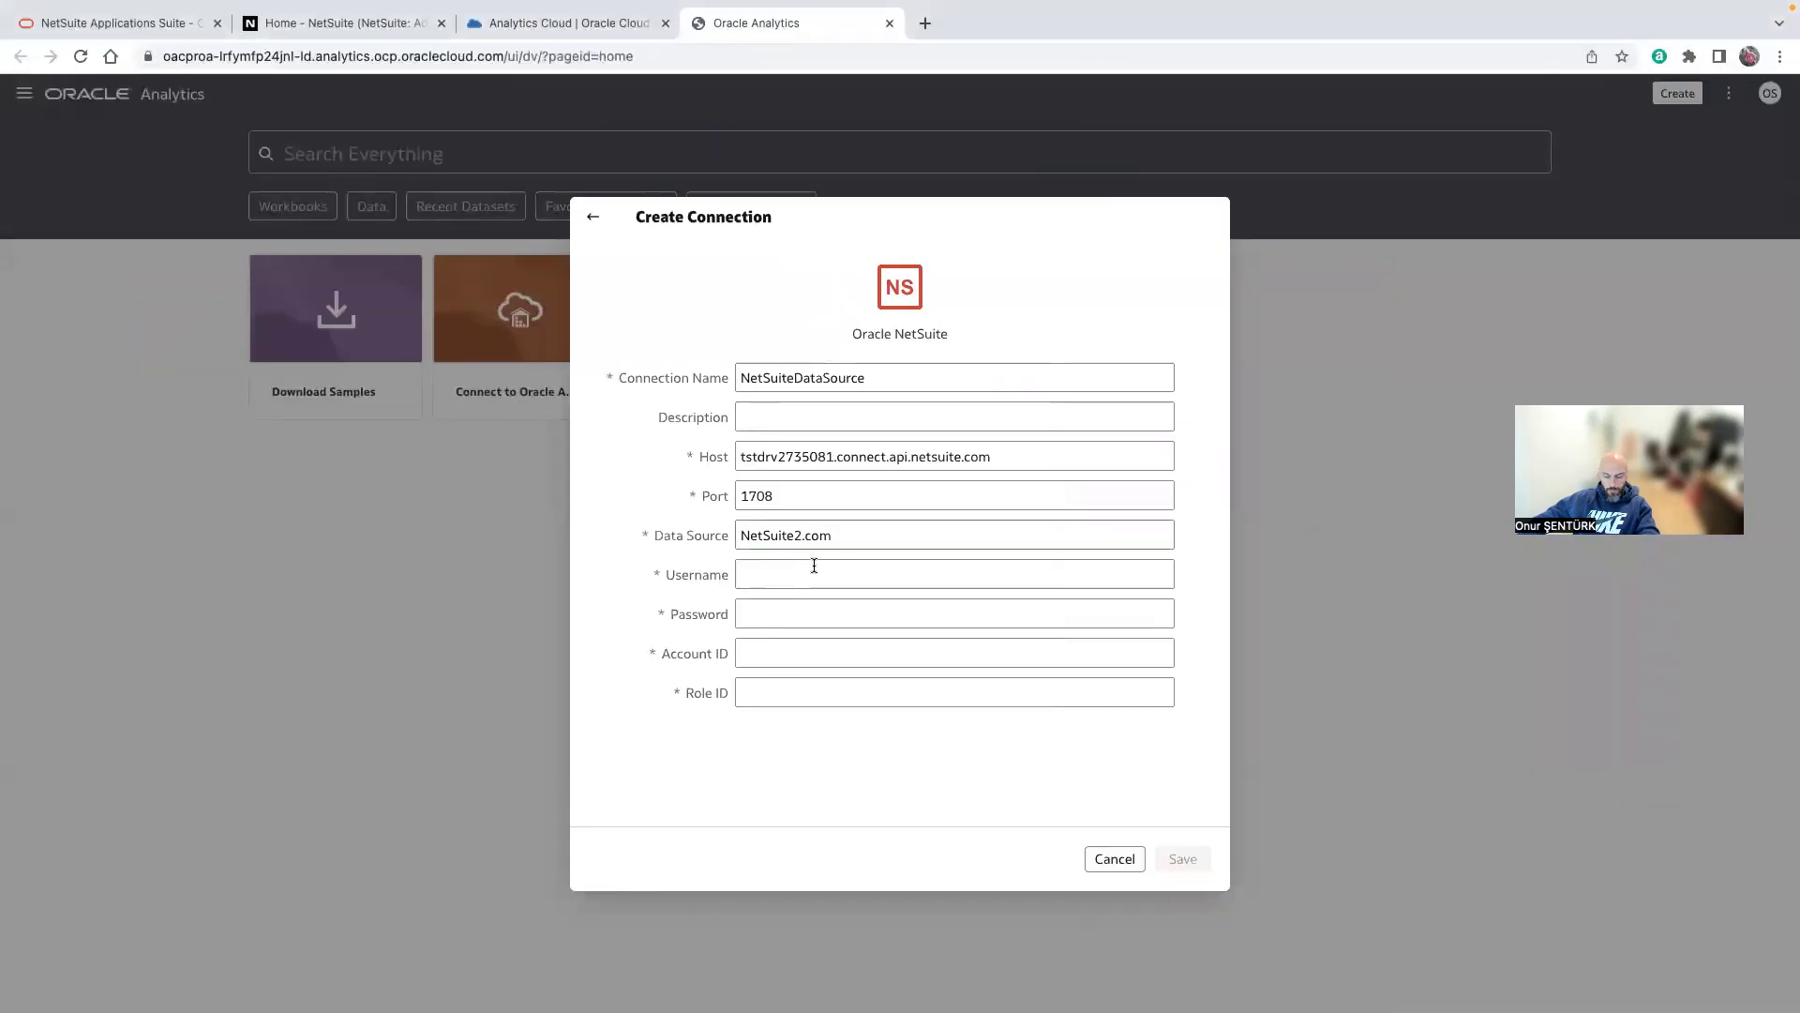
# Step: Enter the login e-mail as the Username
pyautogui.press('Tab')
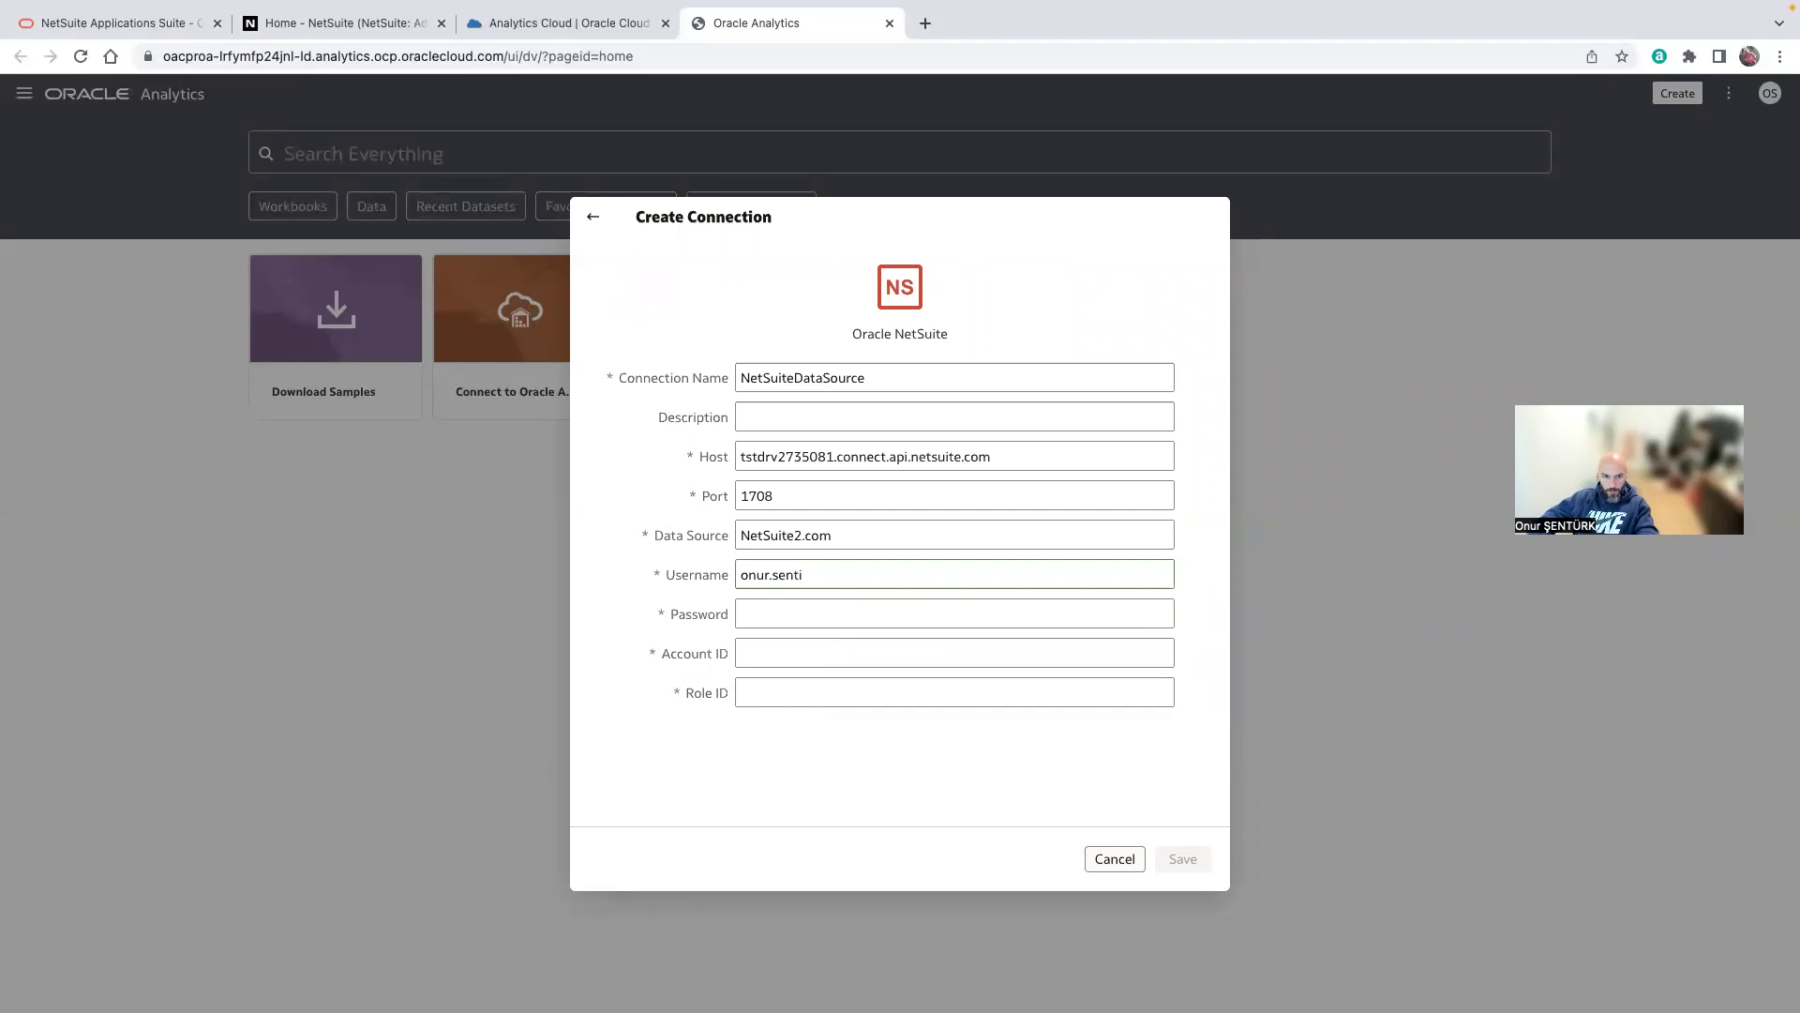
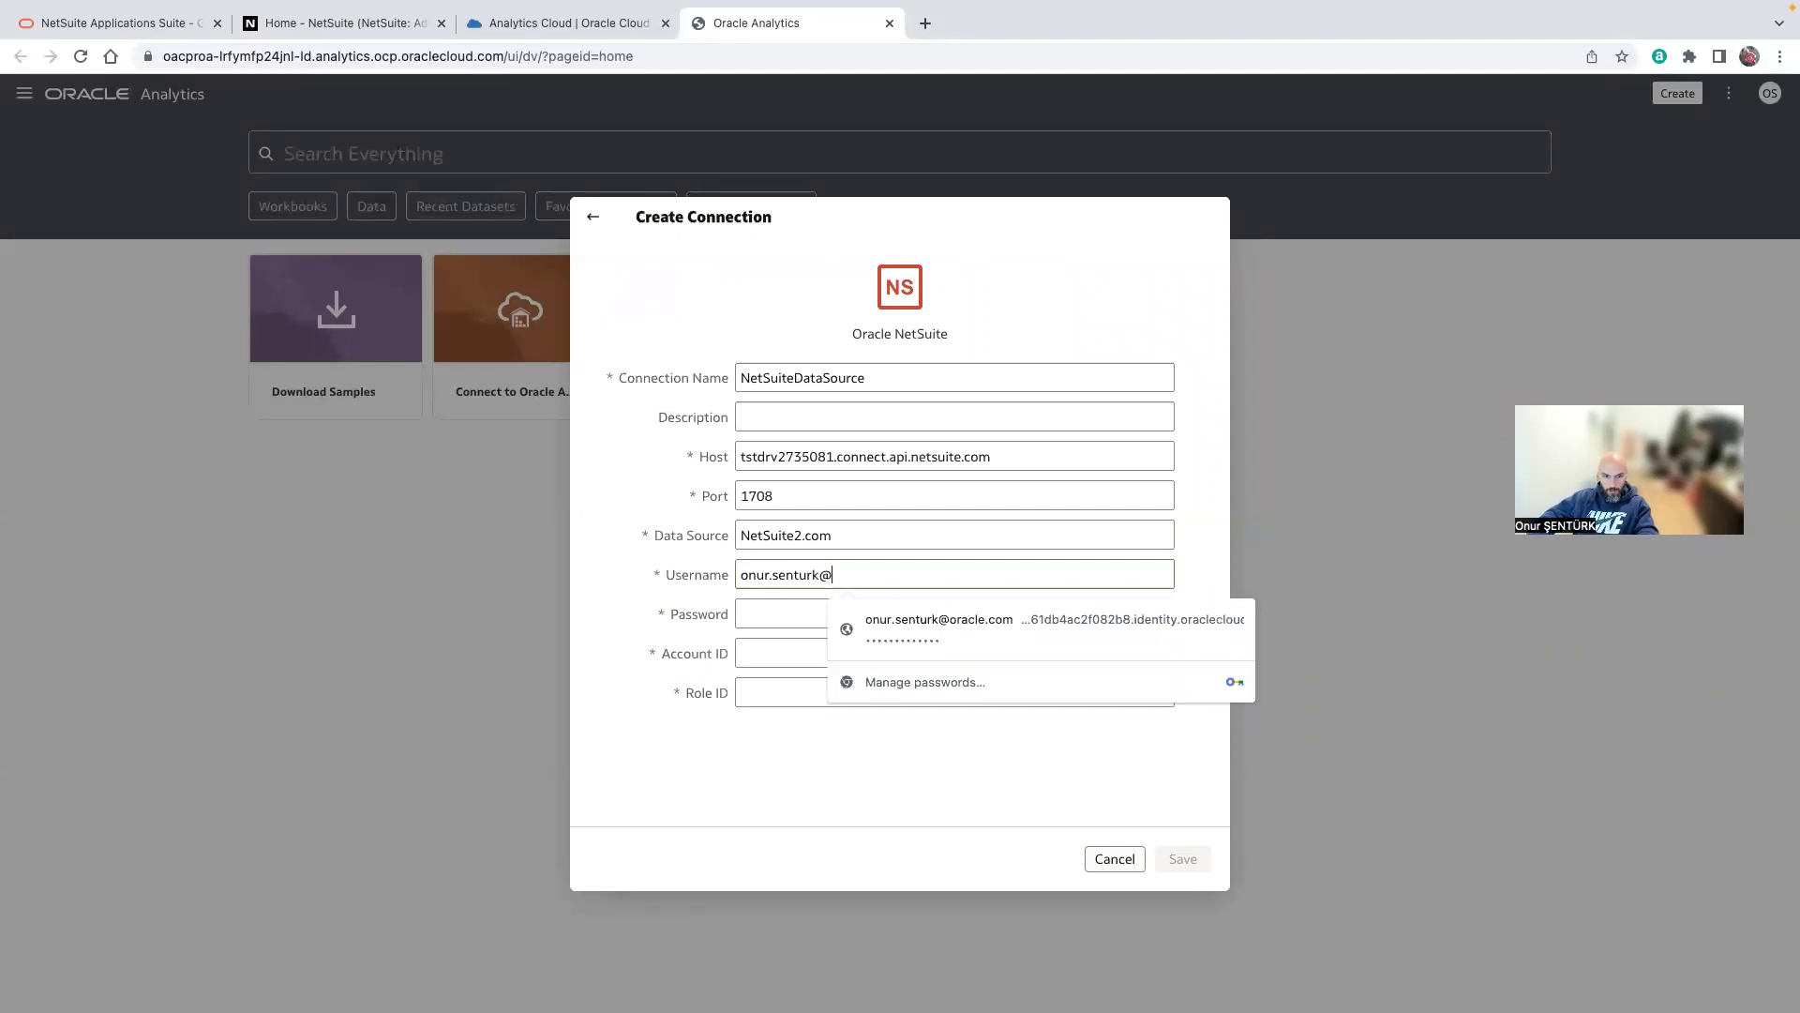
pyautogui.press('Tab')
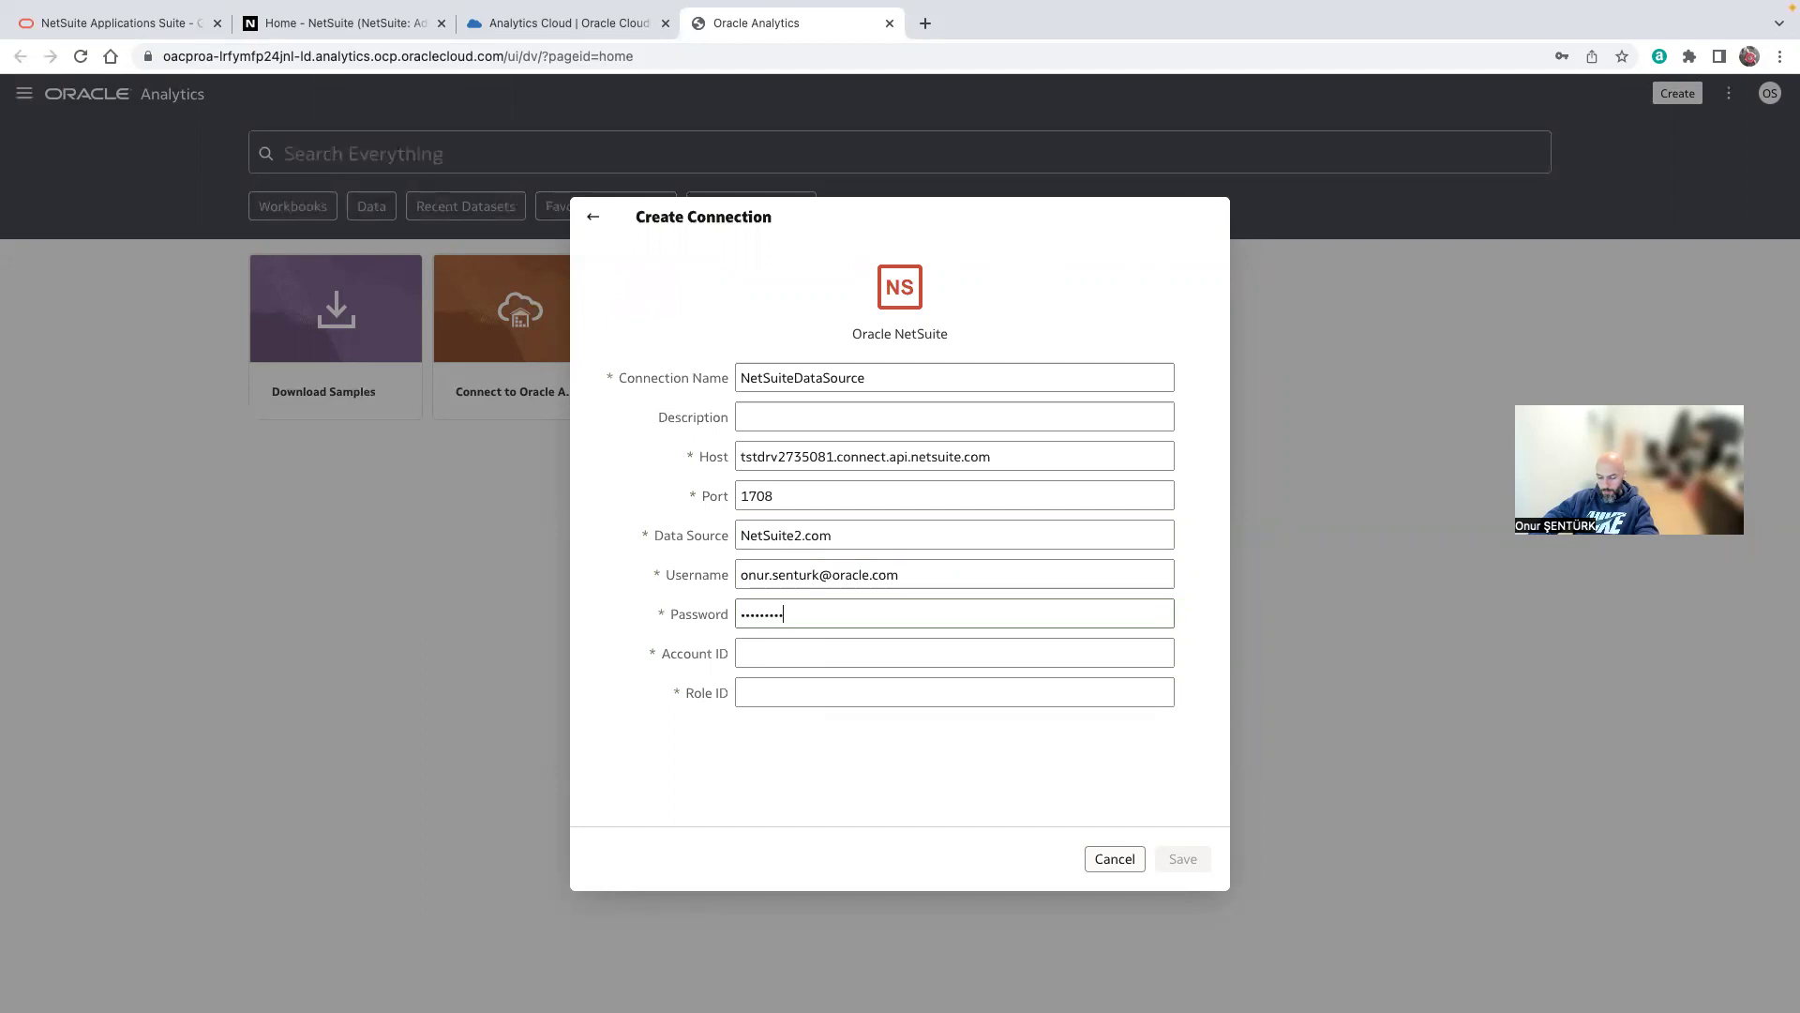
# Step: Copy the account ID and role ID 1005 from the driver page into the form
pyautogui.press('Tab')
pyautogui.press('super+Tab')
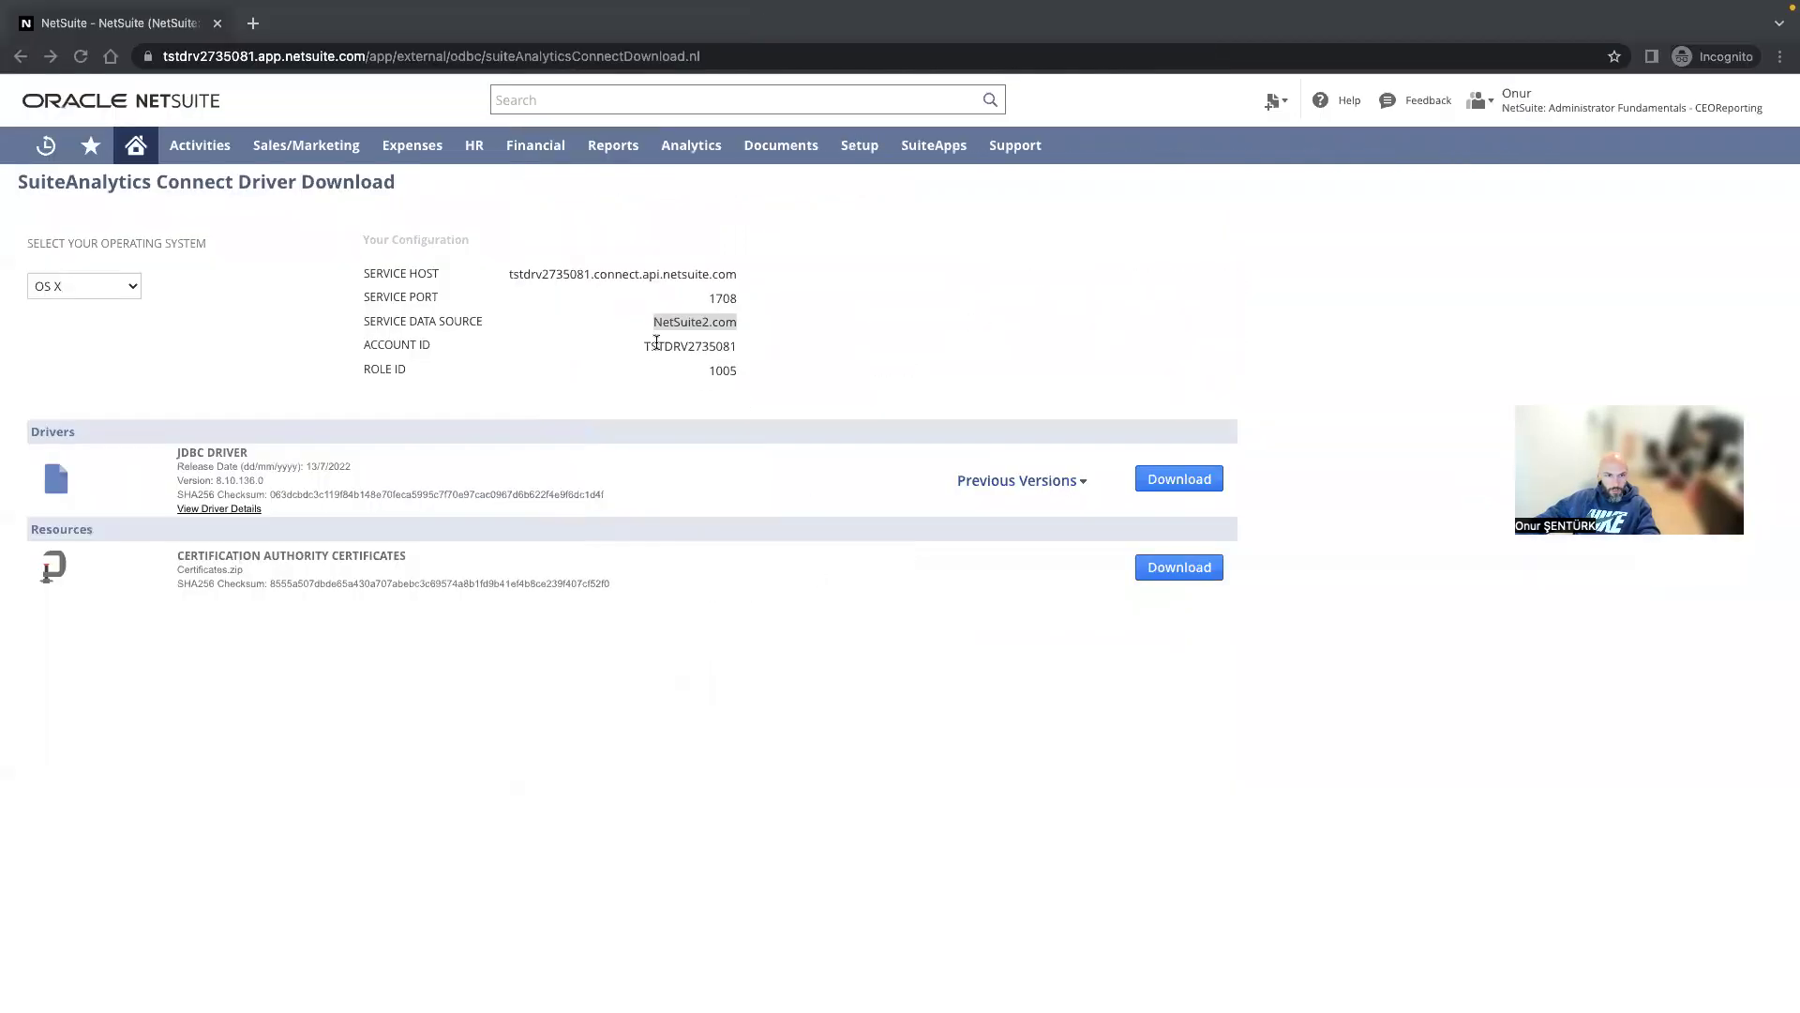
pyautogui.moveTo(646, 345); pyautogui.dragTo(739, 347)
pyautogui.press('super+c')
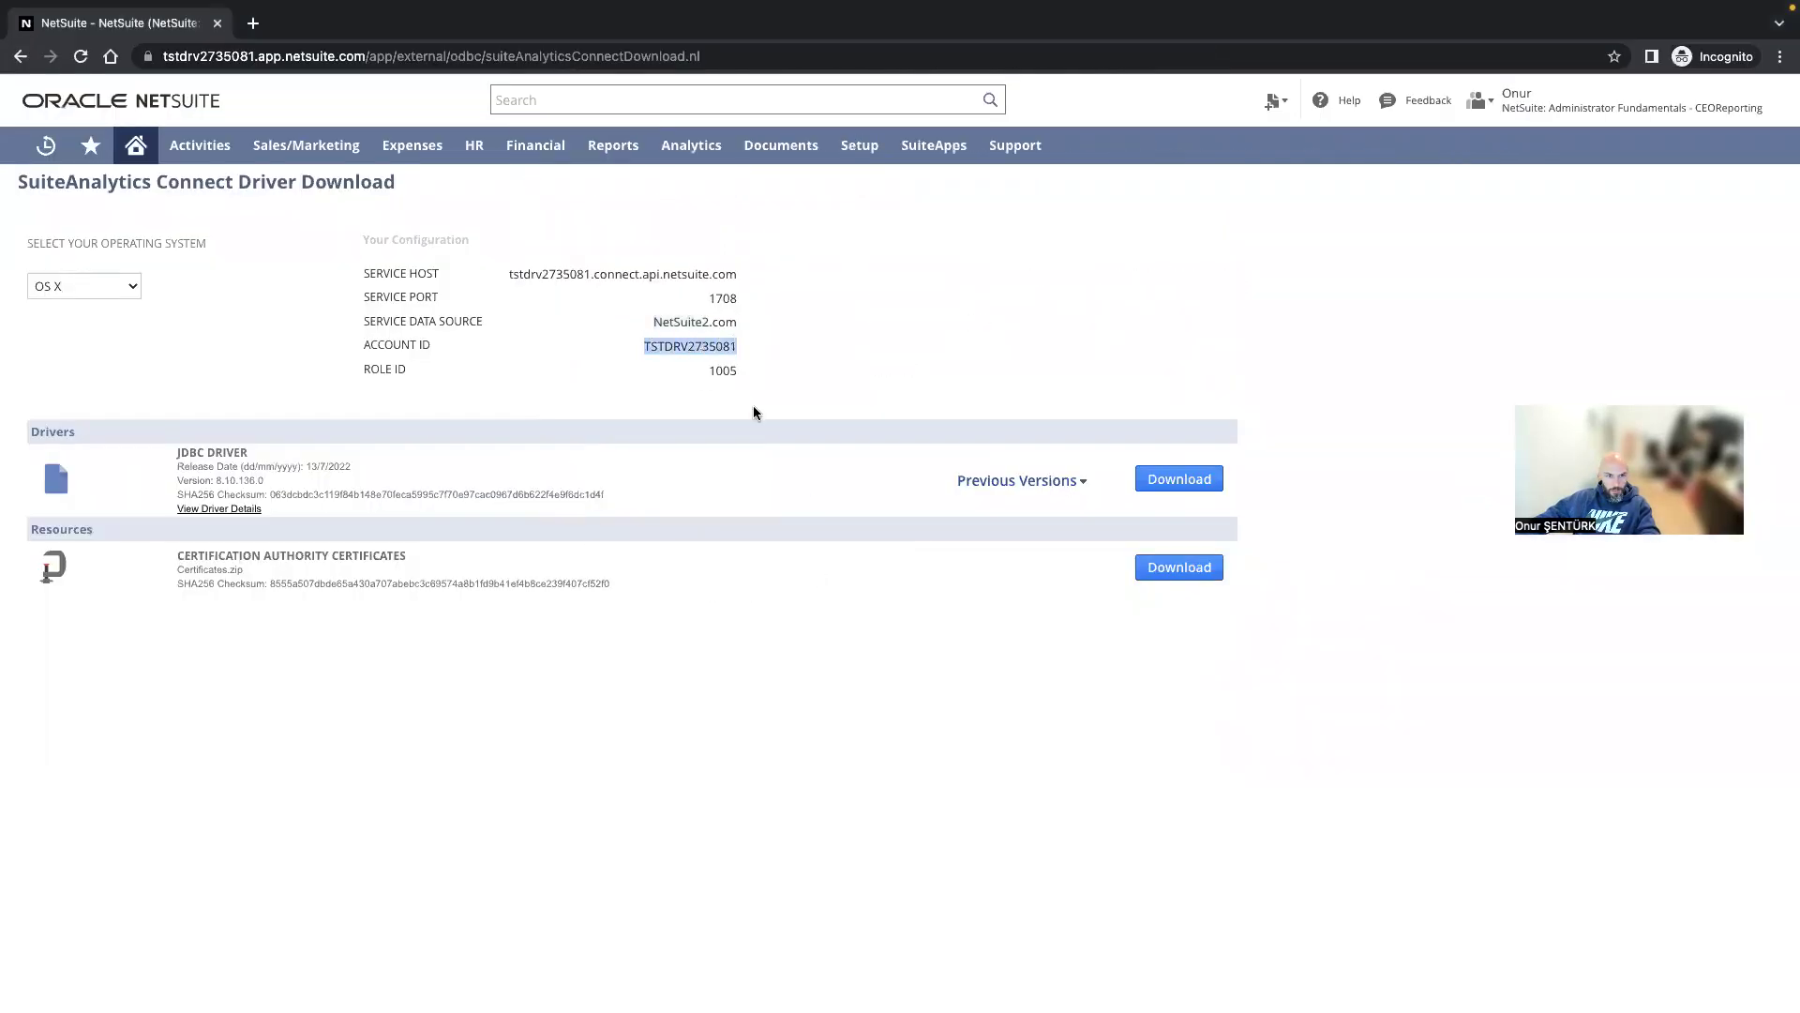
pyautogui.press('super+Tab')
pyautogui.press('super+v')
pyautogui.press('super+Tab')
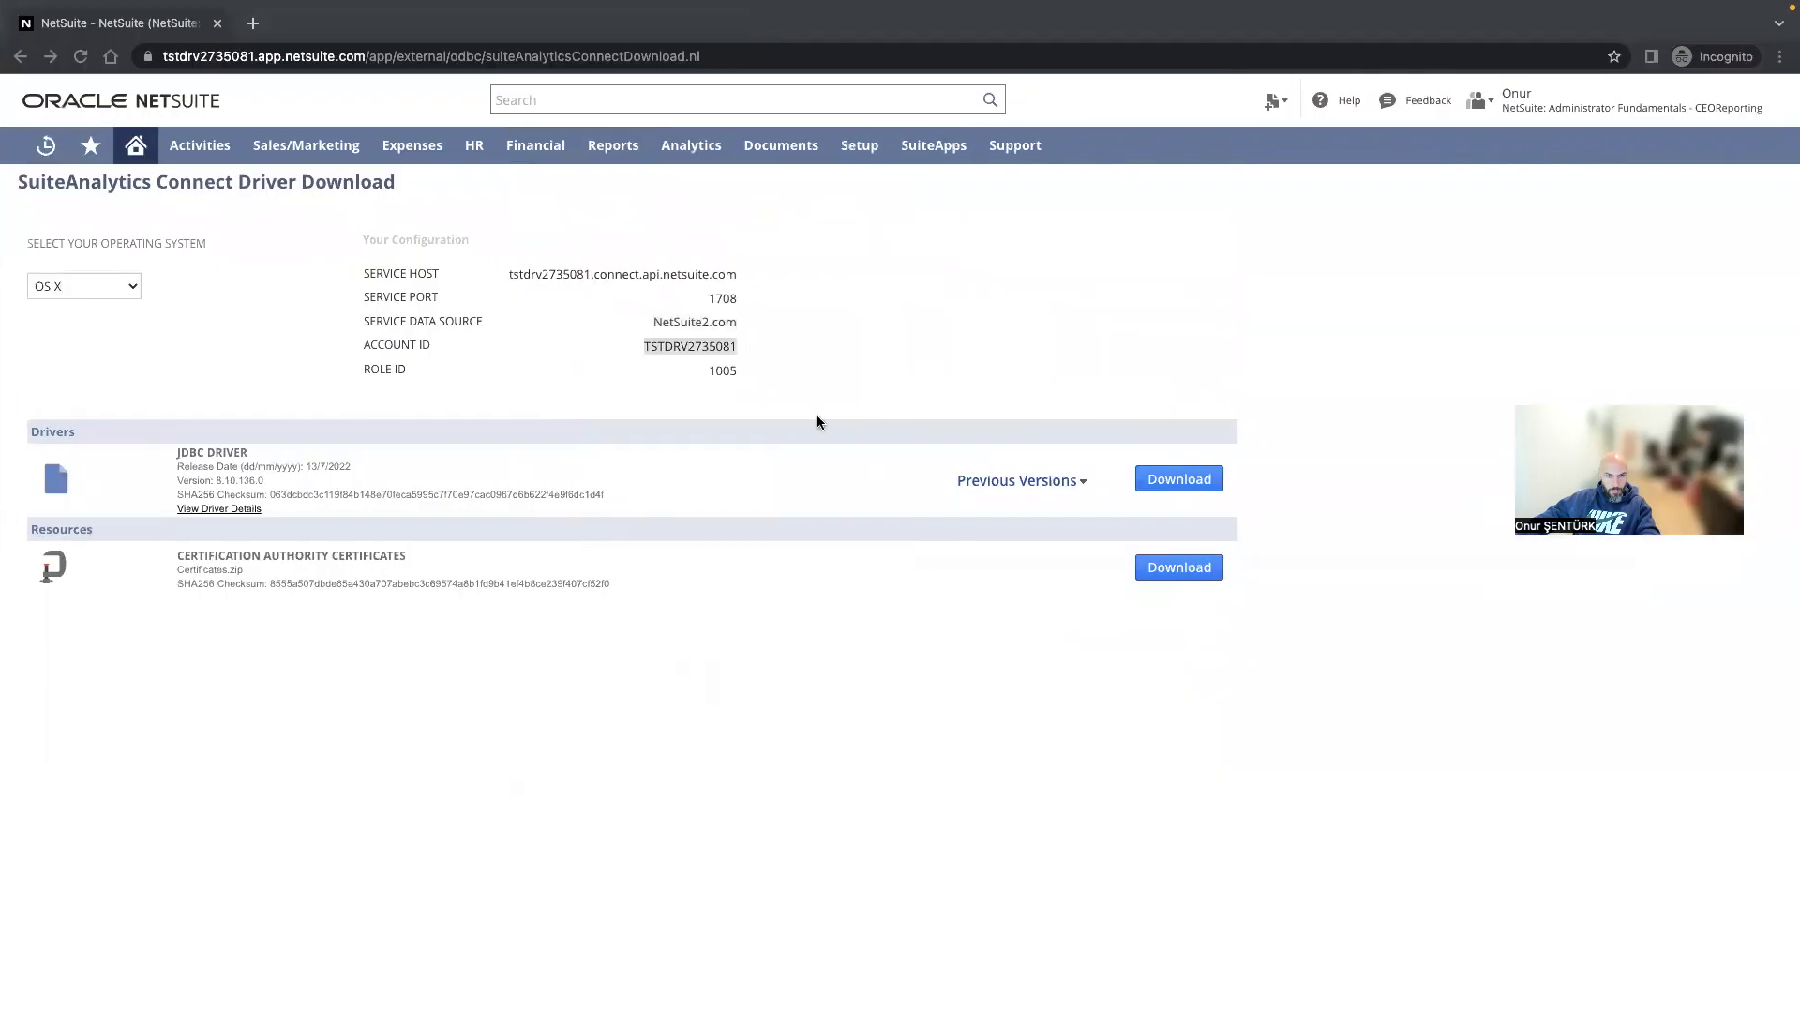
pyautogui.moveTo(712, 379); pyautogui.dragTo(743, 369)
pyautogui.press('super+Tab')
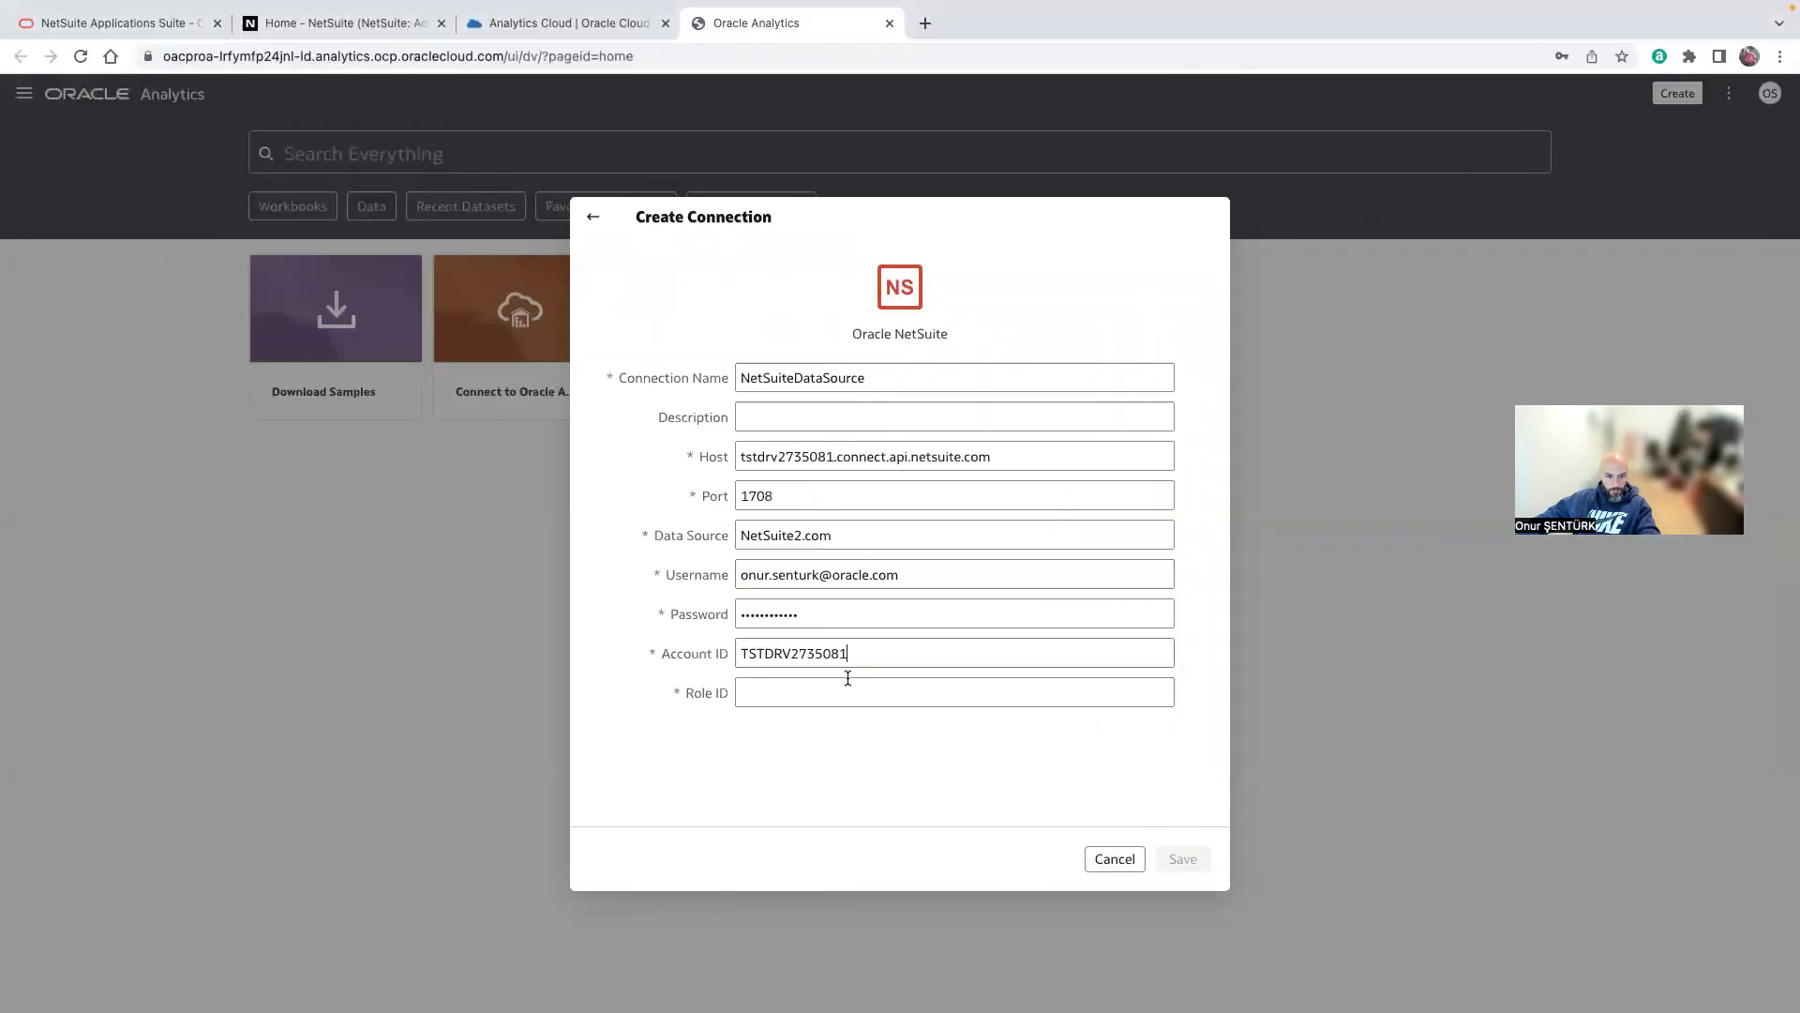
pyautogui.click(852, 692)
pyautogui.write('1005')
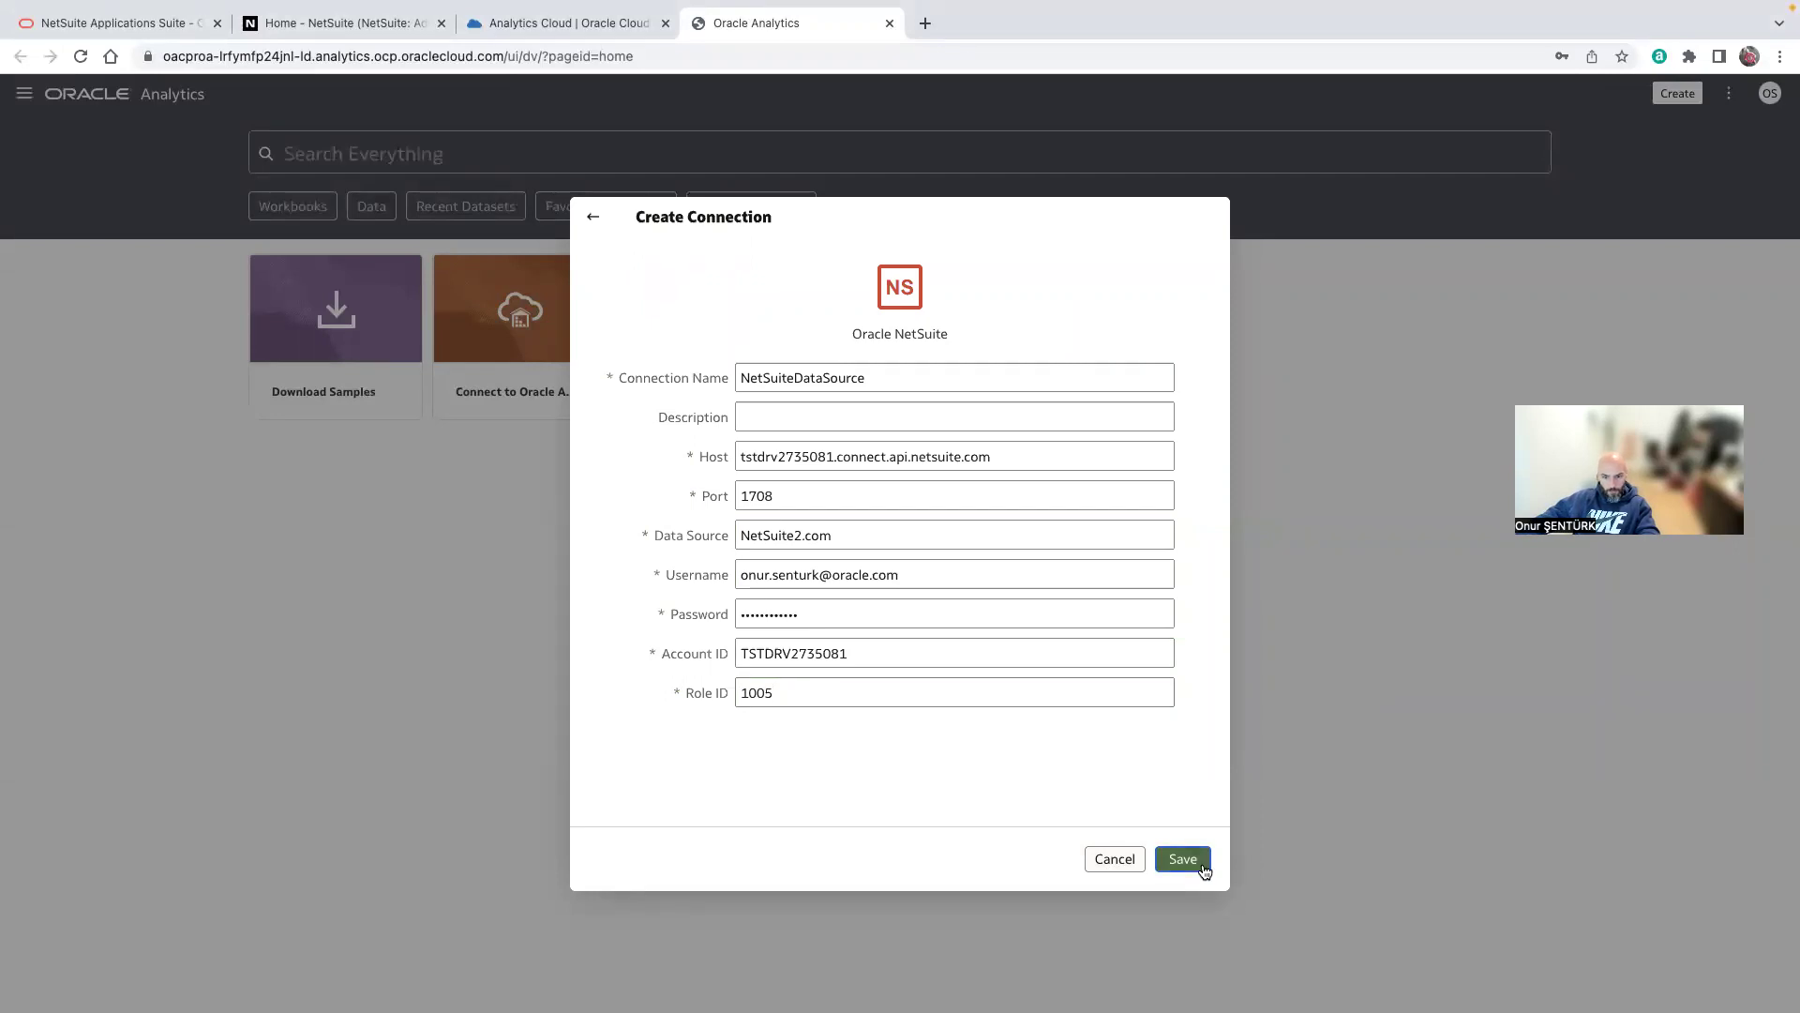
# Step: Save the NetSuiteDataSource connection and start a new dataset built on it
pyautogui.click(1204, 864)
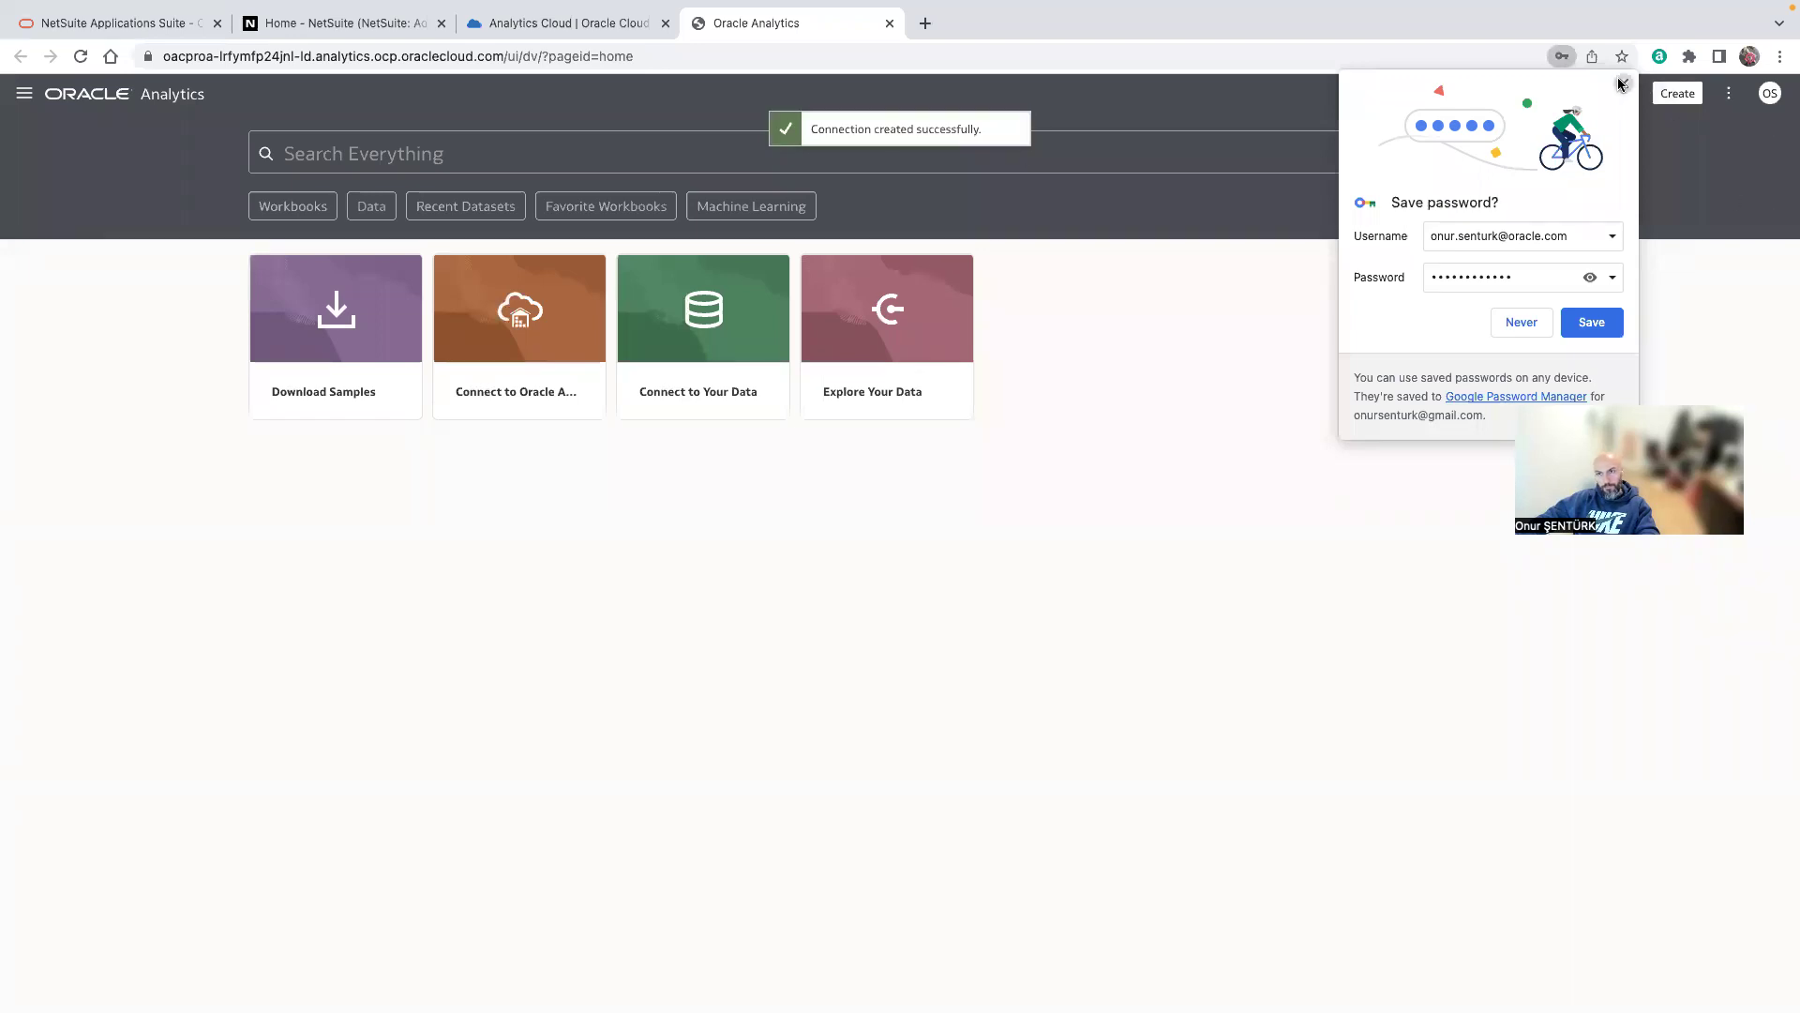
pyautogui.click(1677, 93)
pyautogui.click(1594, 186)
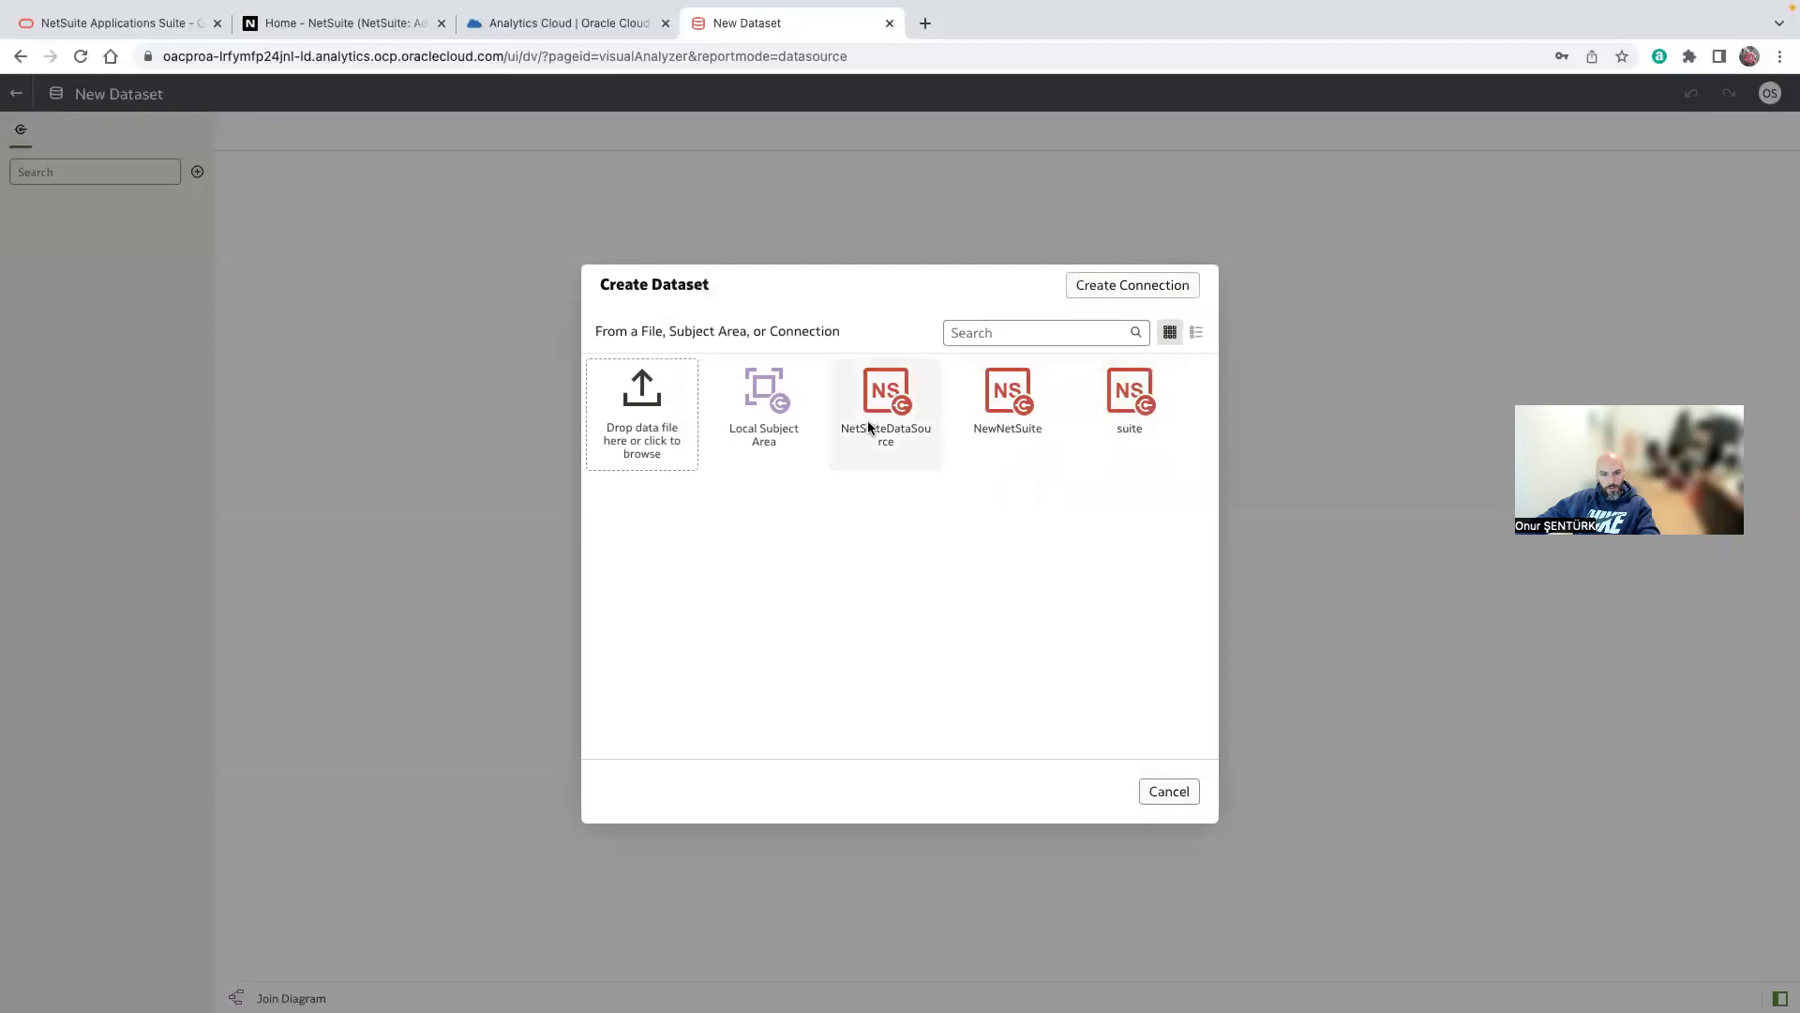
pyautogui.click(882, 413)
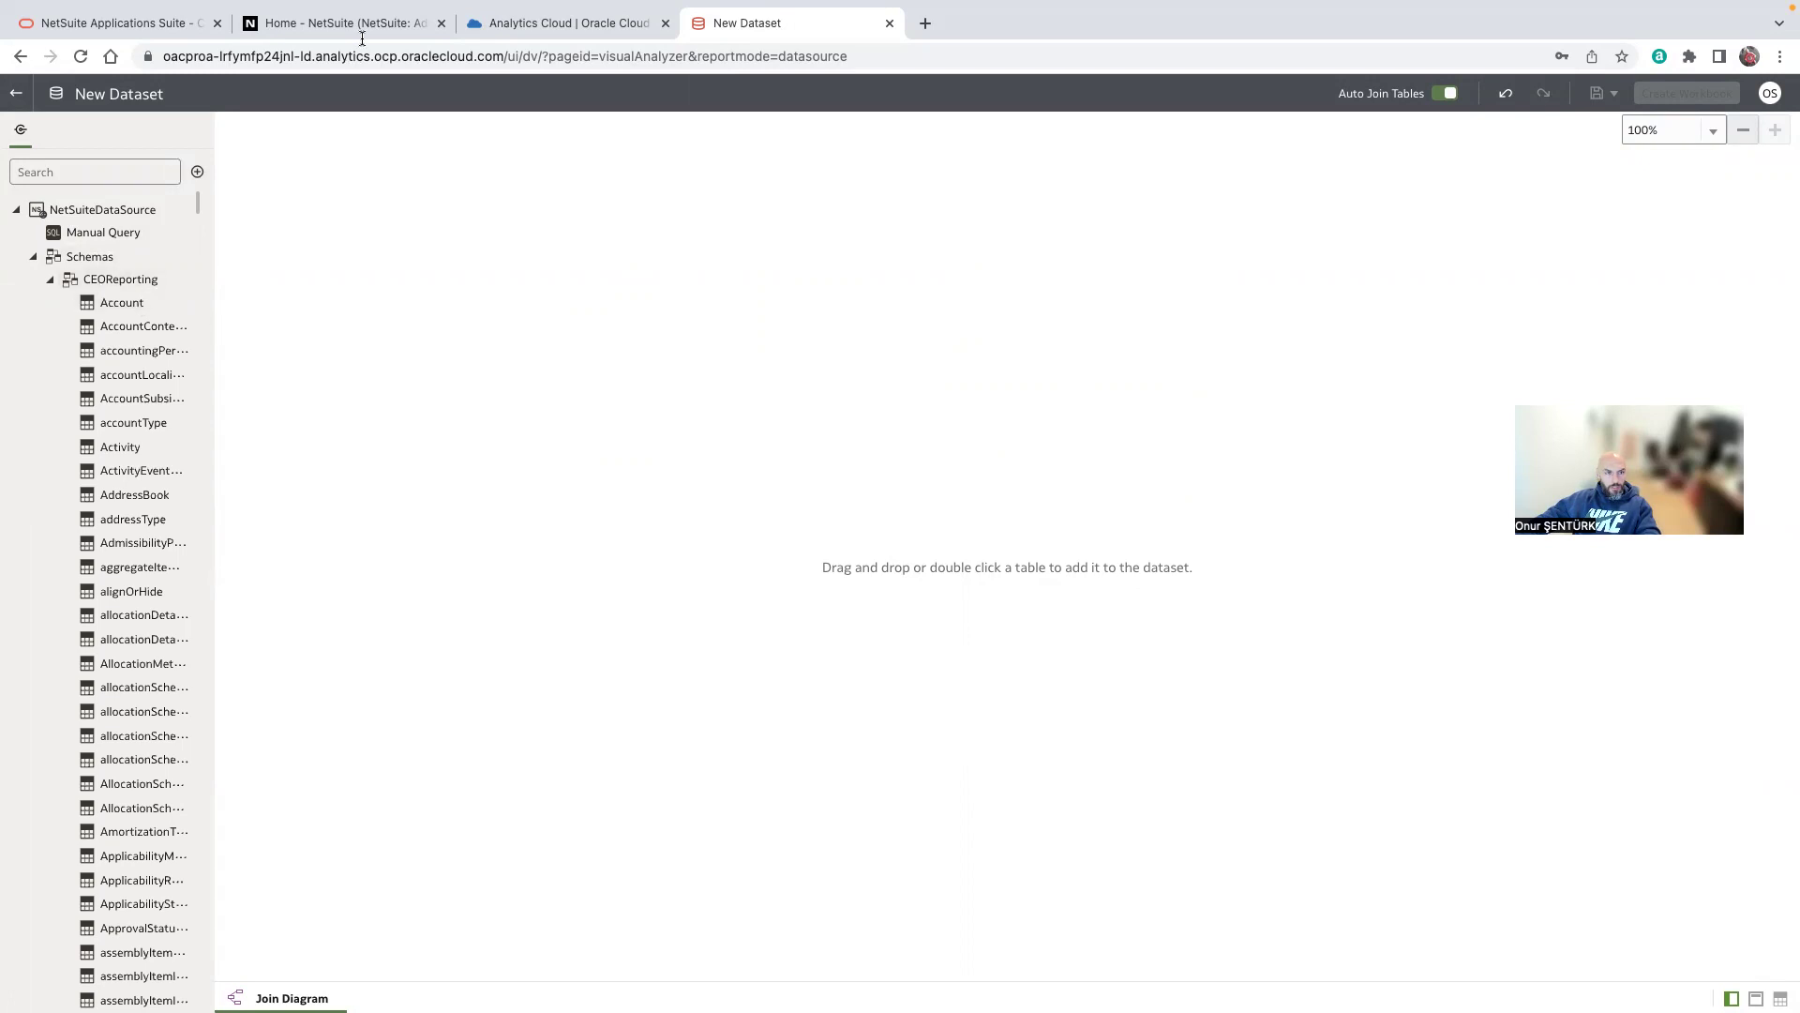
# Step: In NetSuite, run the Manage Roles search to list all 37 account roles
pyautogui.click(366, 23)
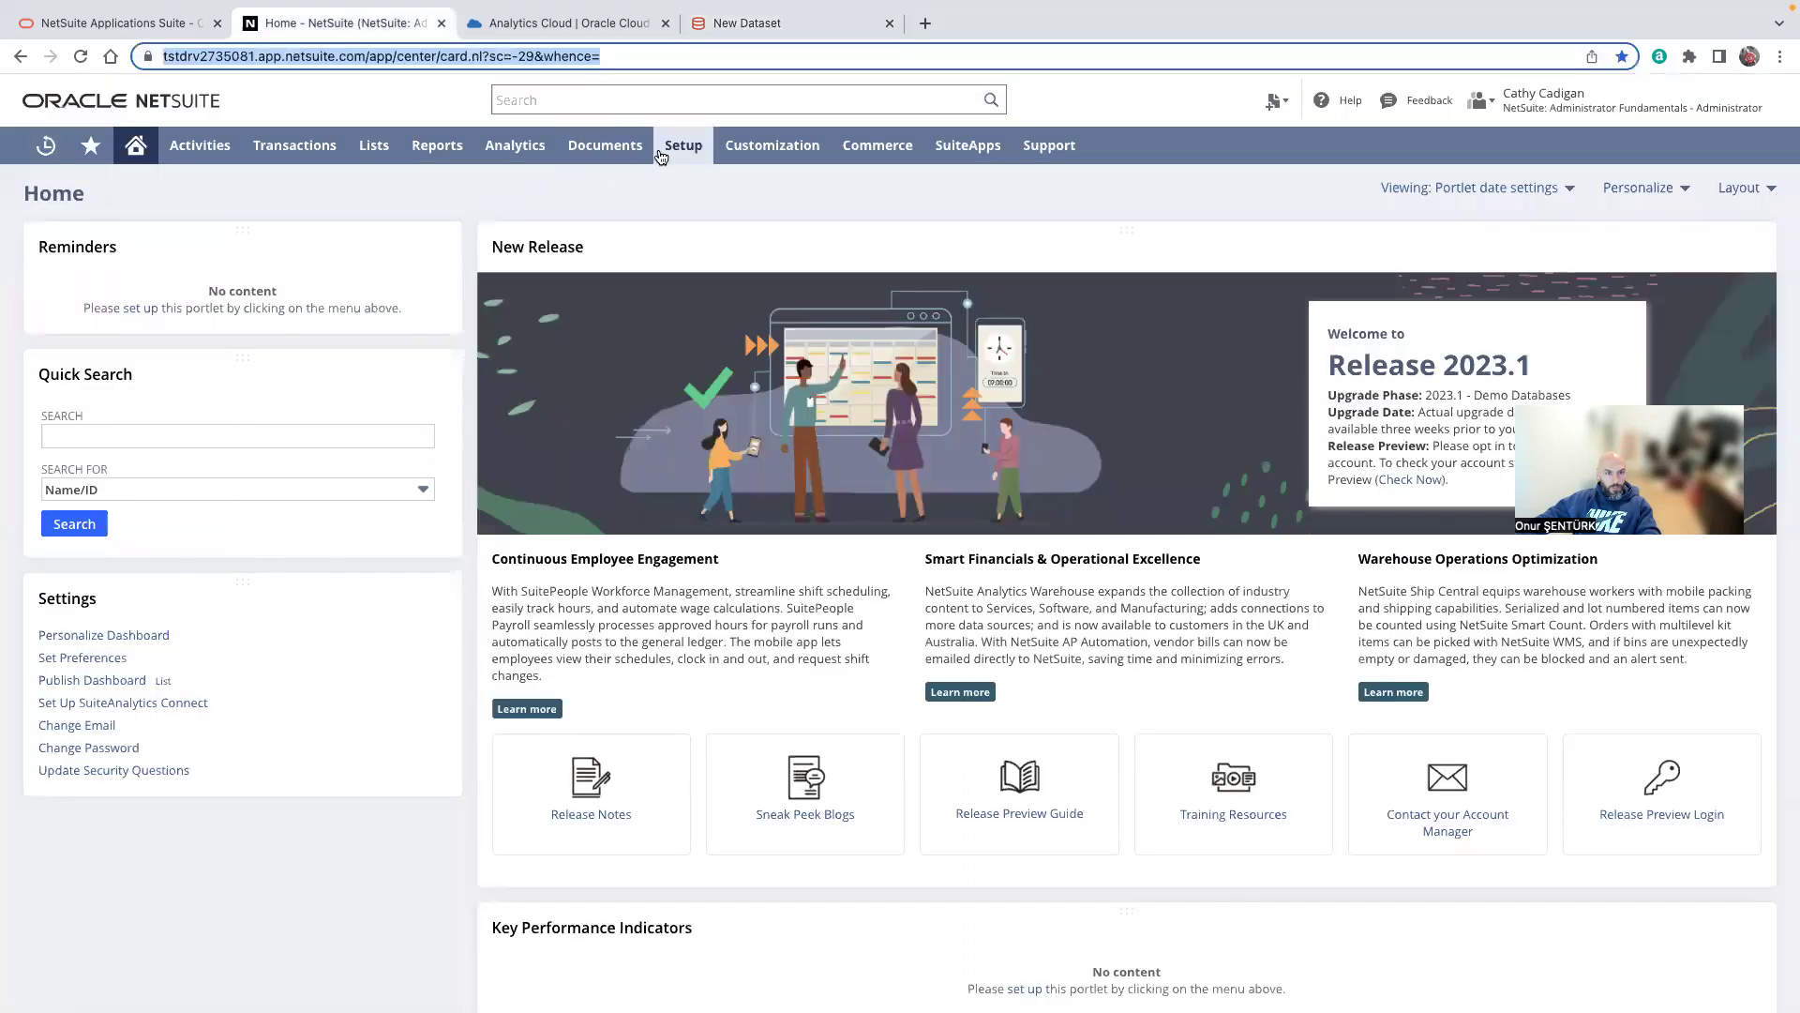
pyautogui.moveTo(684, 145)
pyautogui.moveTo(713, 520)
pyautogui.moveTo(821, 596)
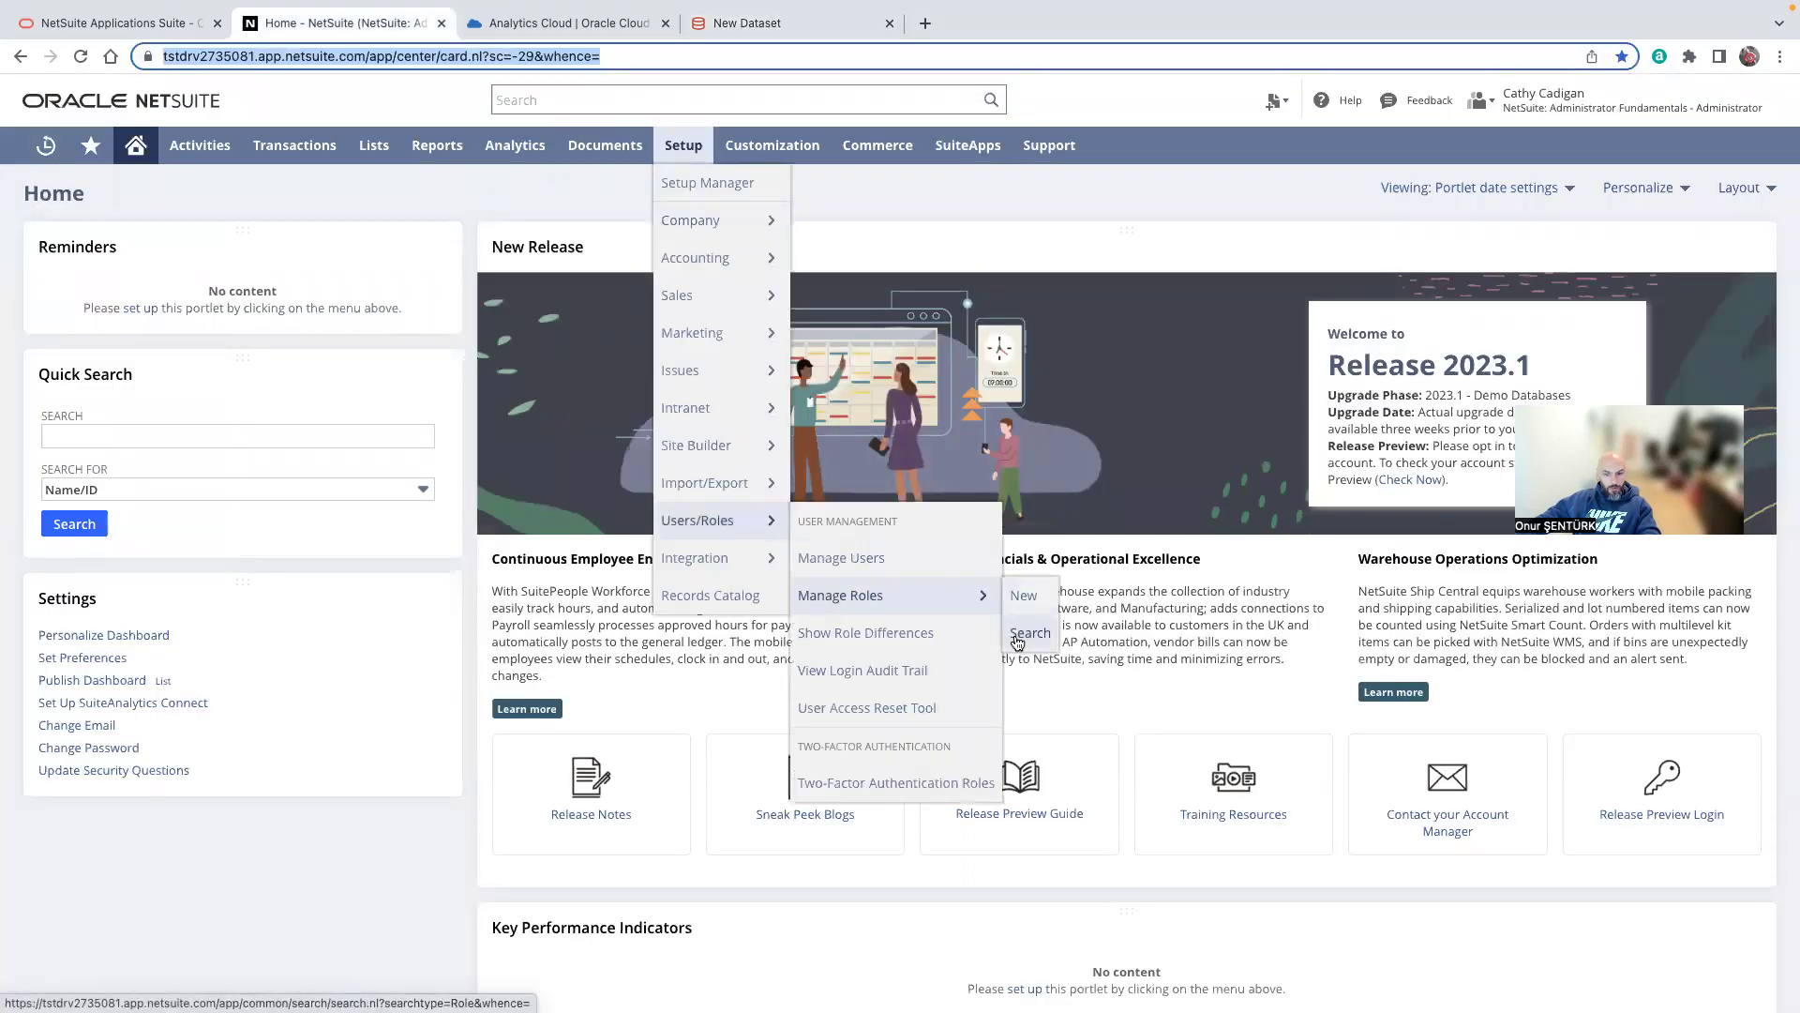
pyautogui.click(1022, 631)
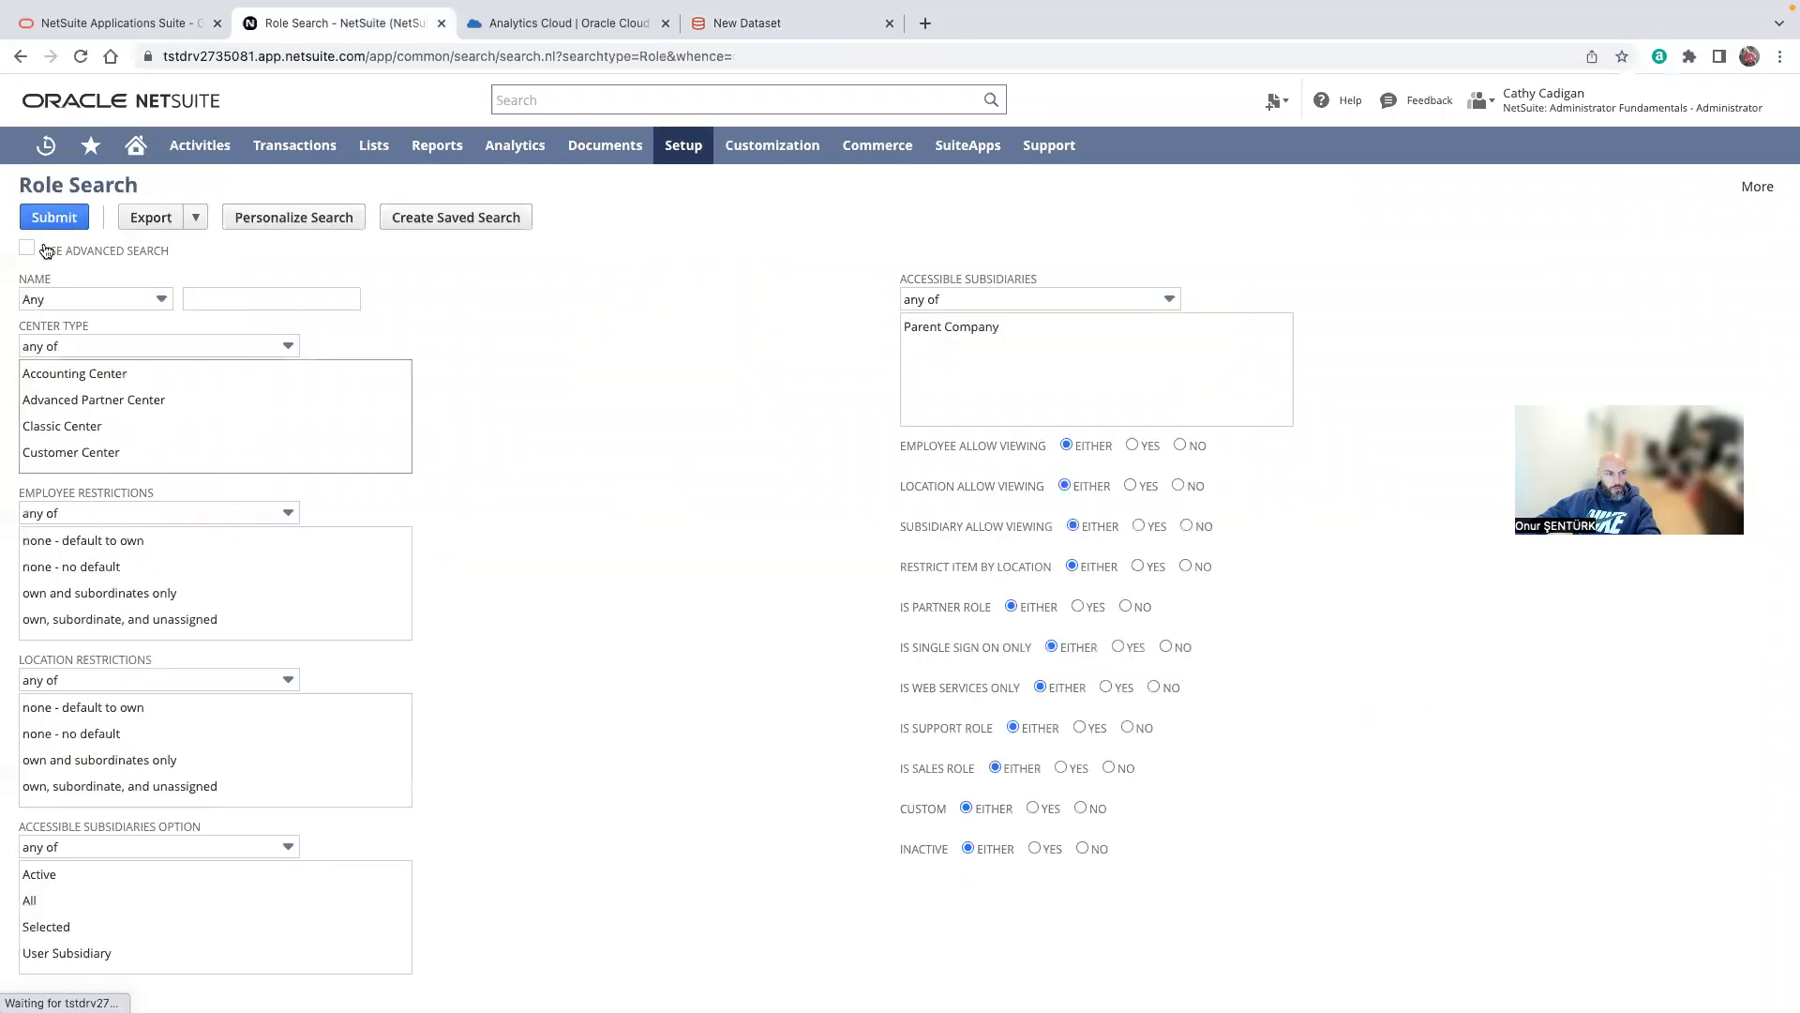
pyautogui.click(54, 216)
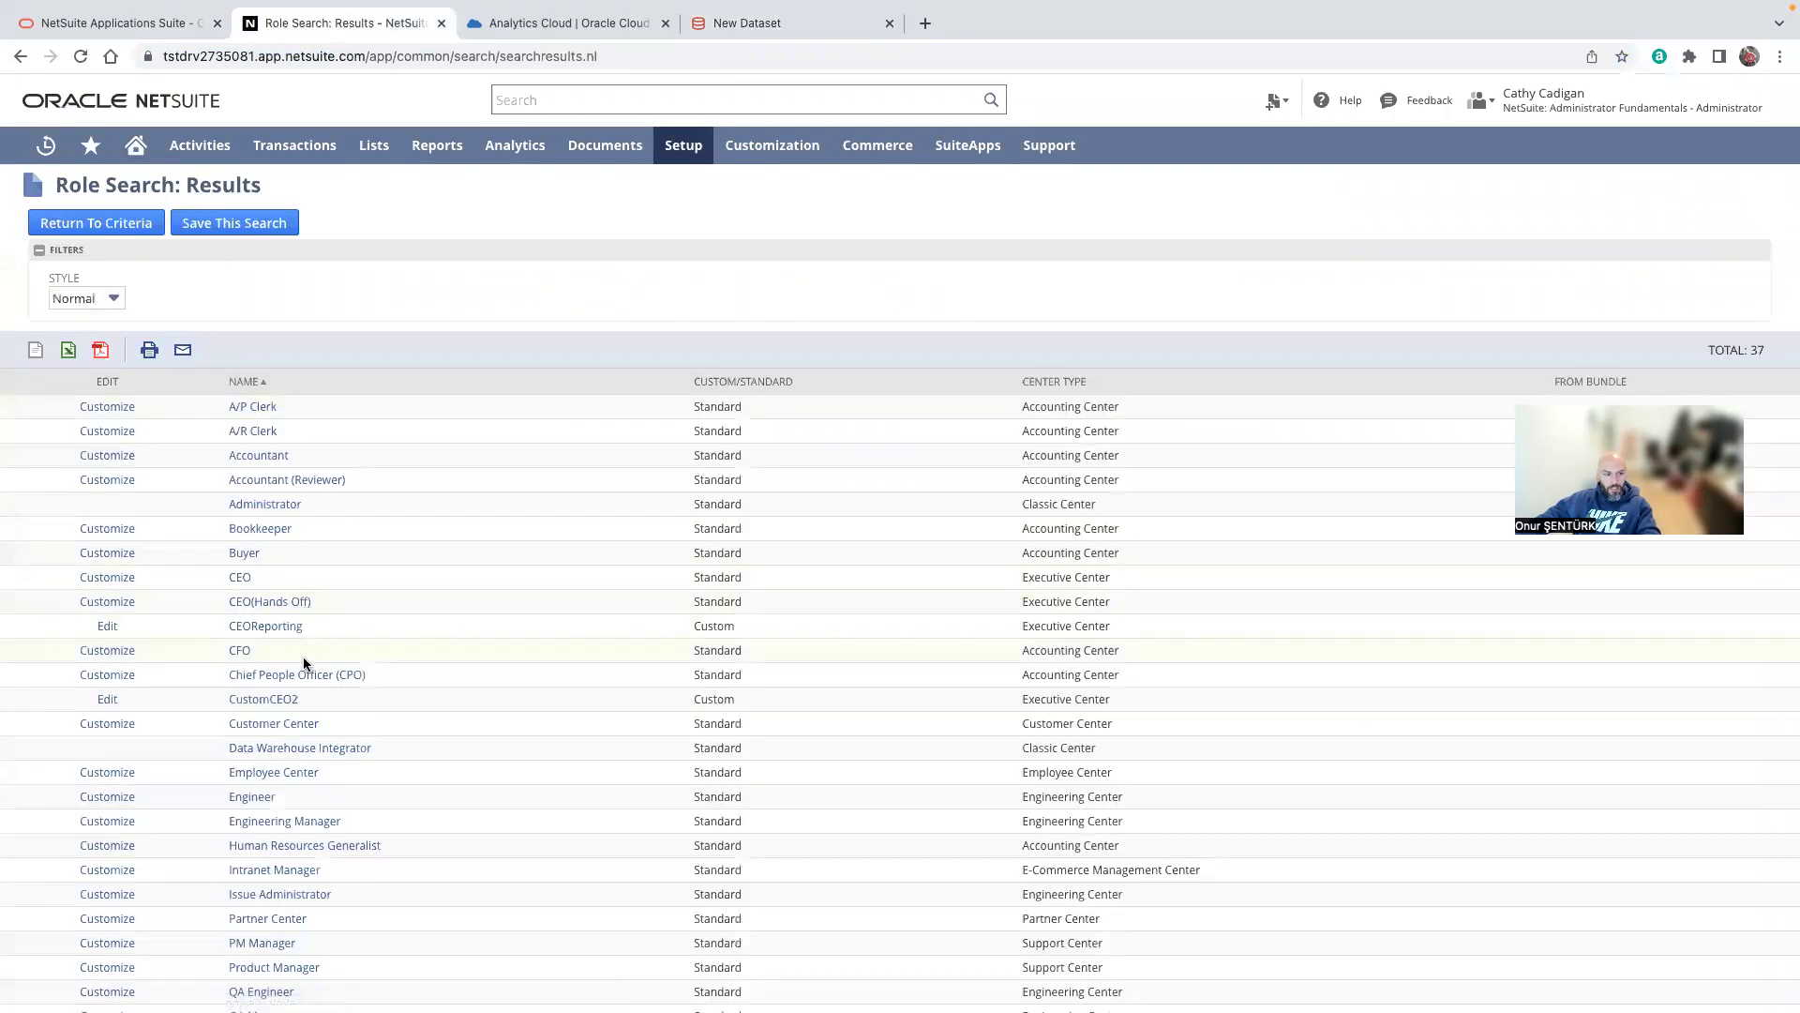
# Step: Highlight the CEOReporting role, then return to the new dataset editor
pyautogui.moveTo(307, 628); pyautogui.dragTo(227, 626)
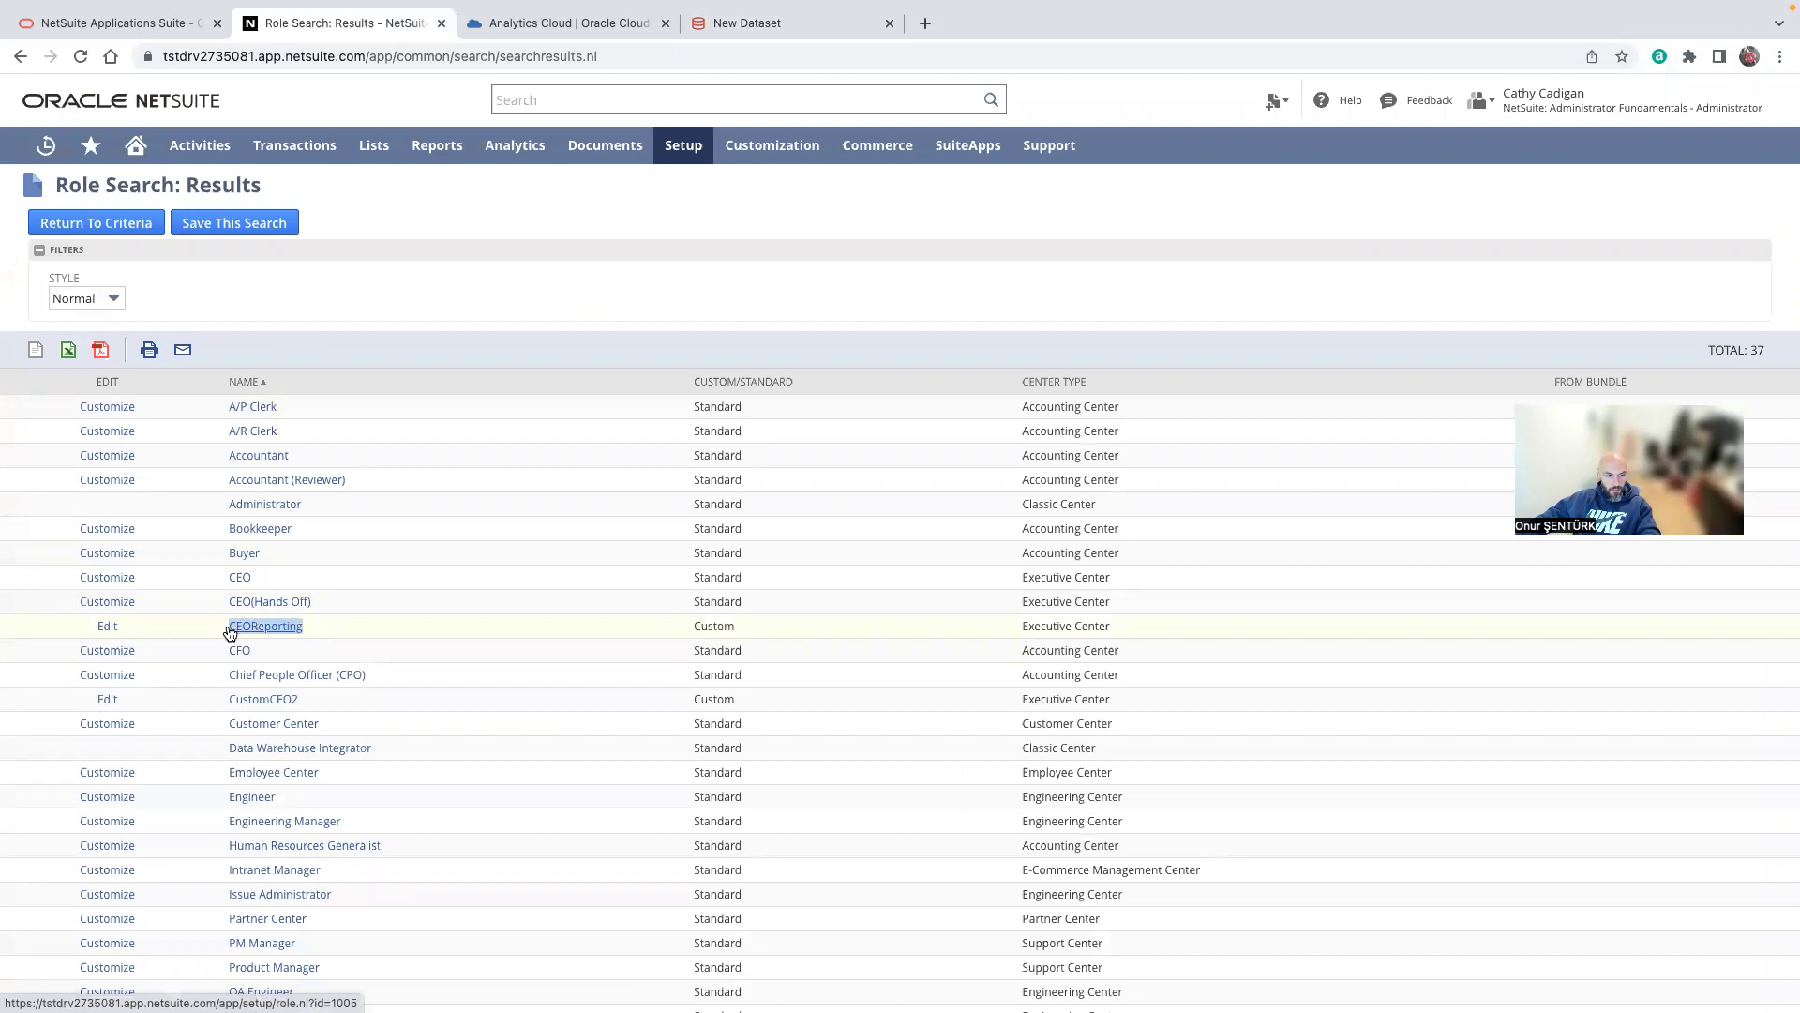
pyautogui.click(542, 25)
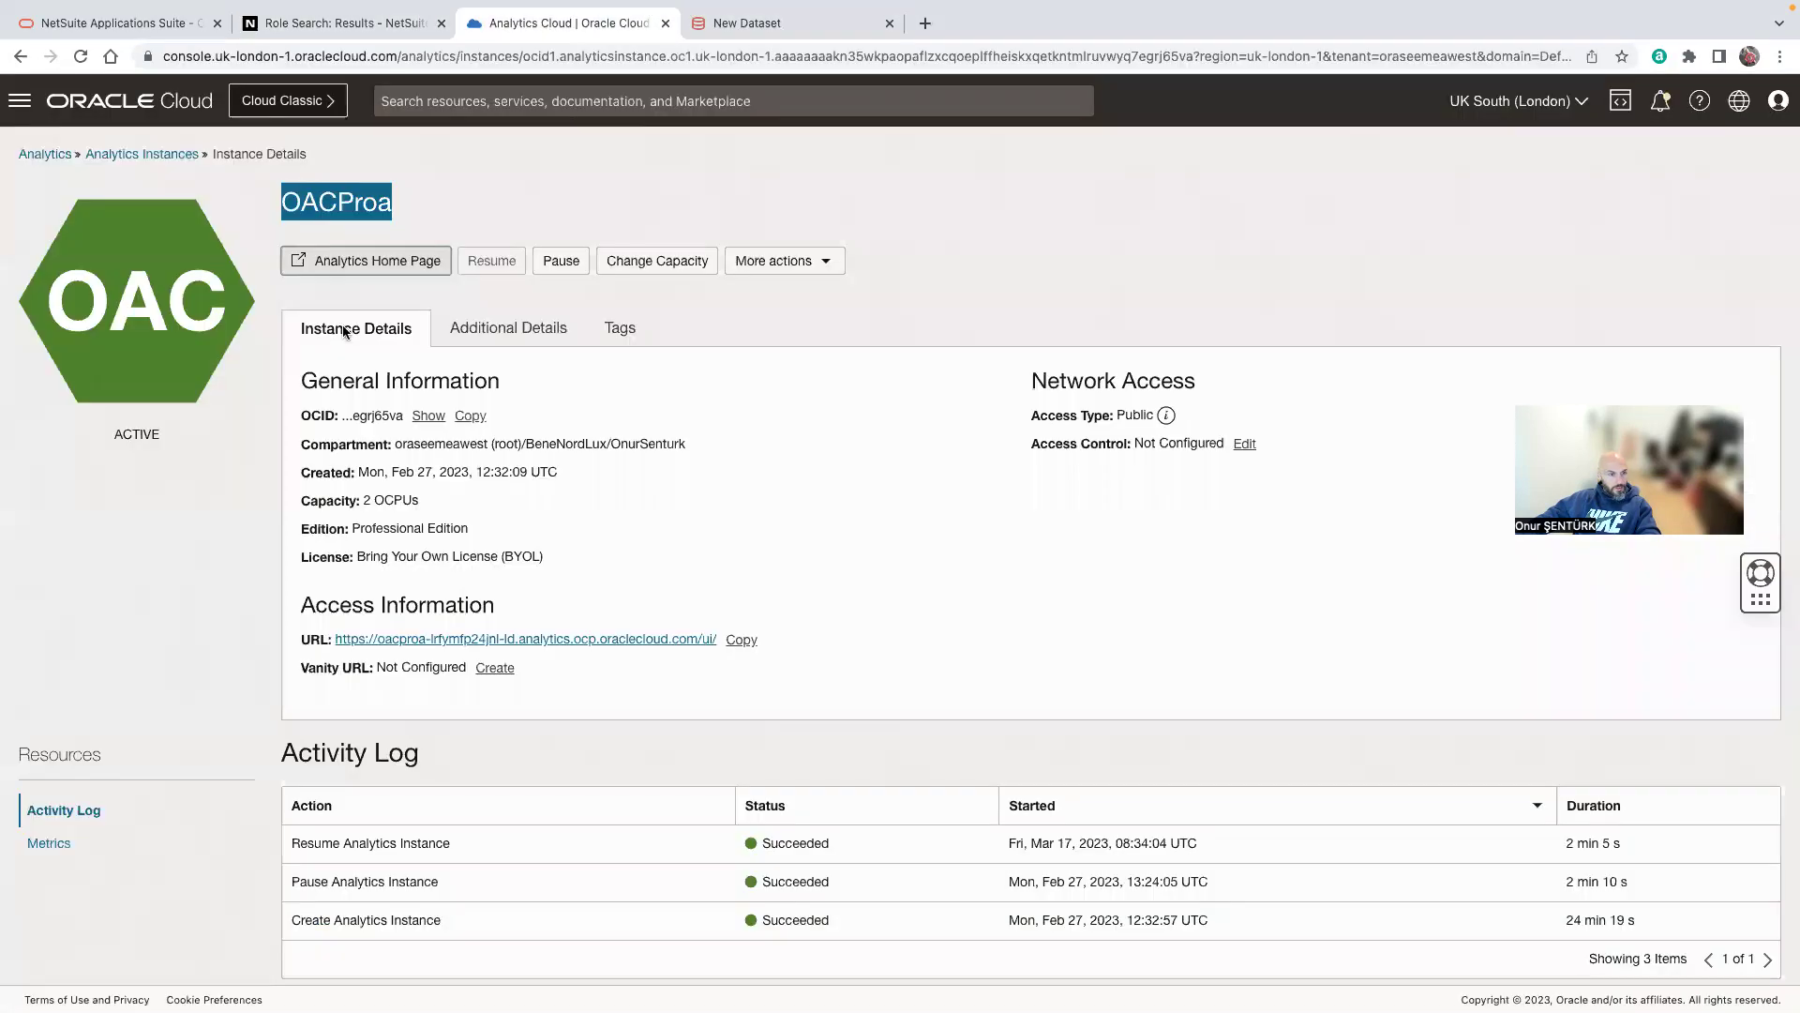
pyautogui.click(801, 37)
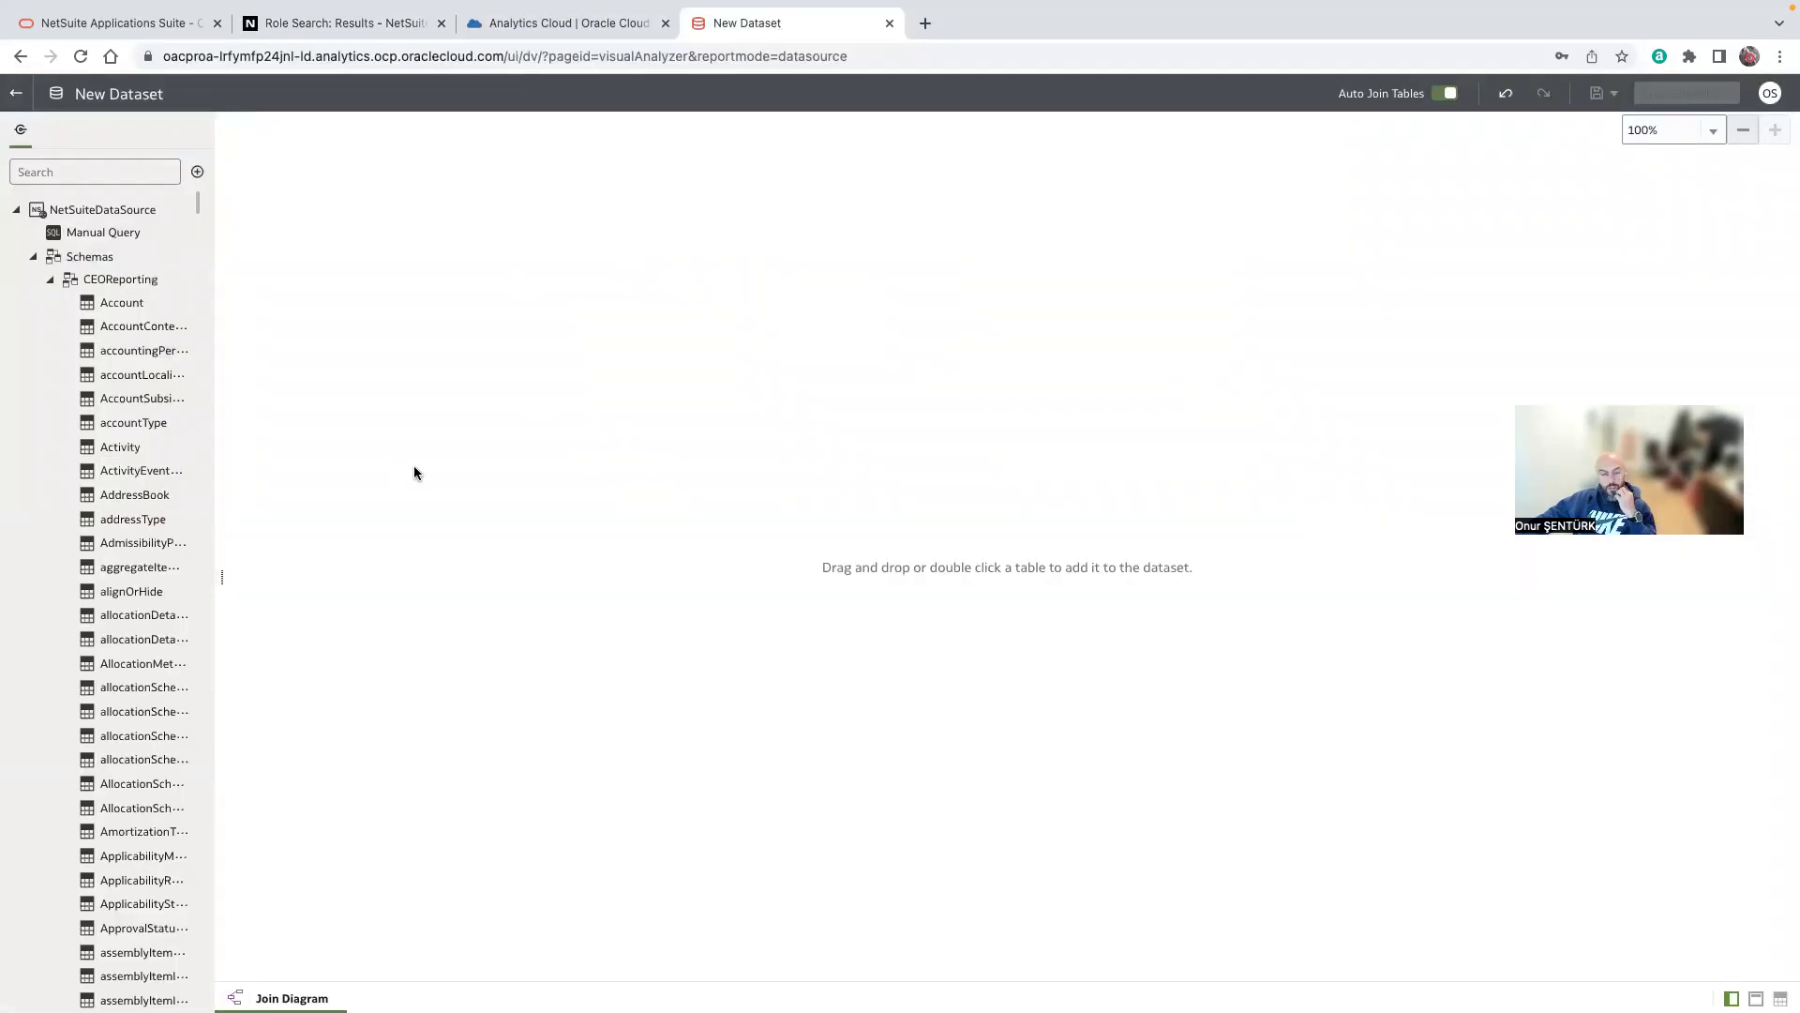
# Step: Widen the table list, filter it for 'sales', and add the salesOrdered table to the dataset
pyautogui.moveTo(212, 555); pyautogui.dragTo(356, 556)
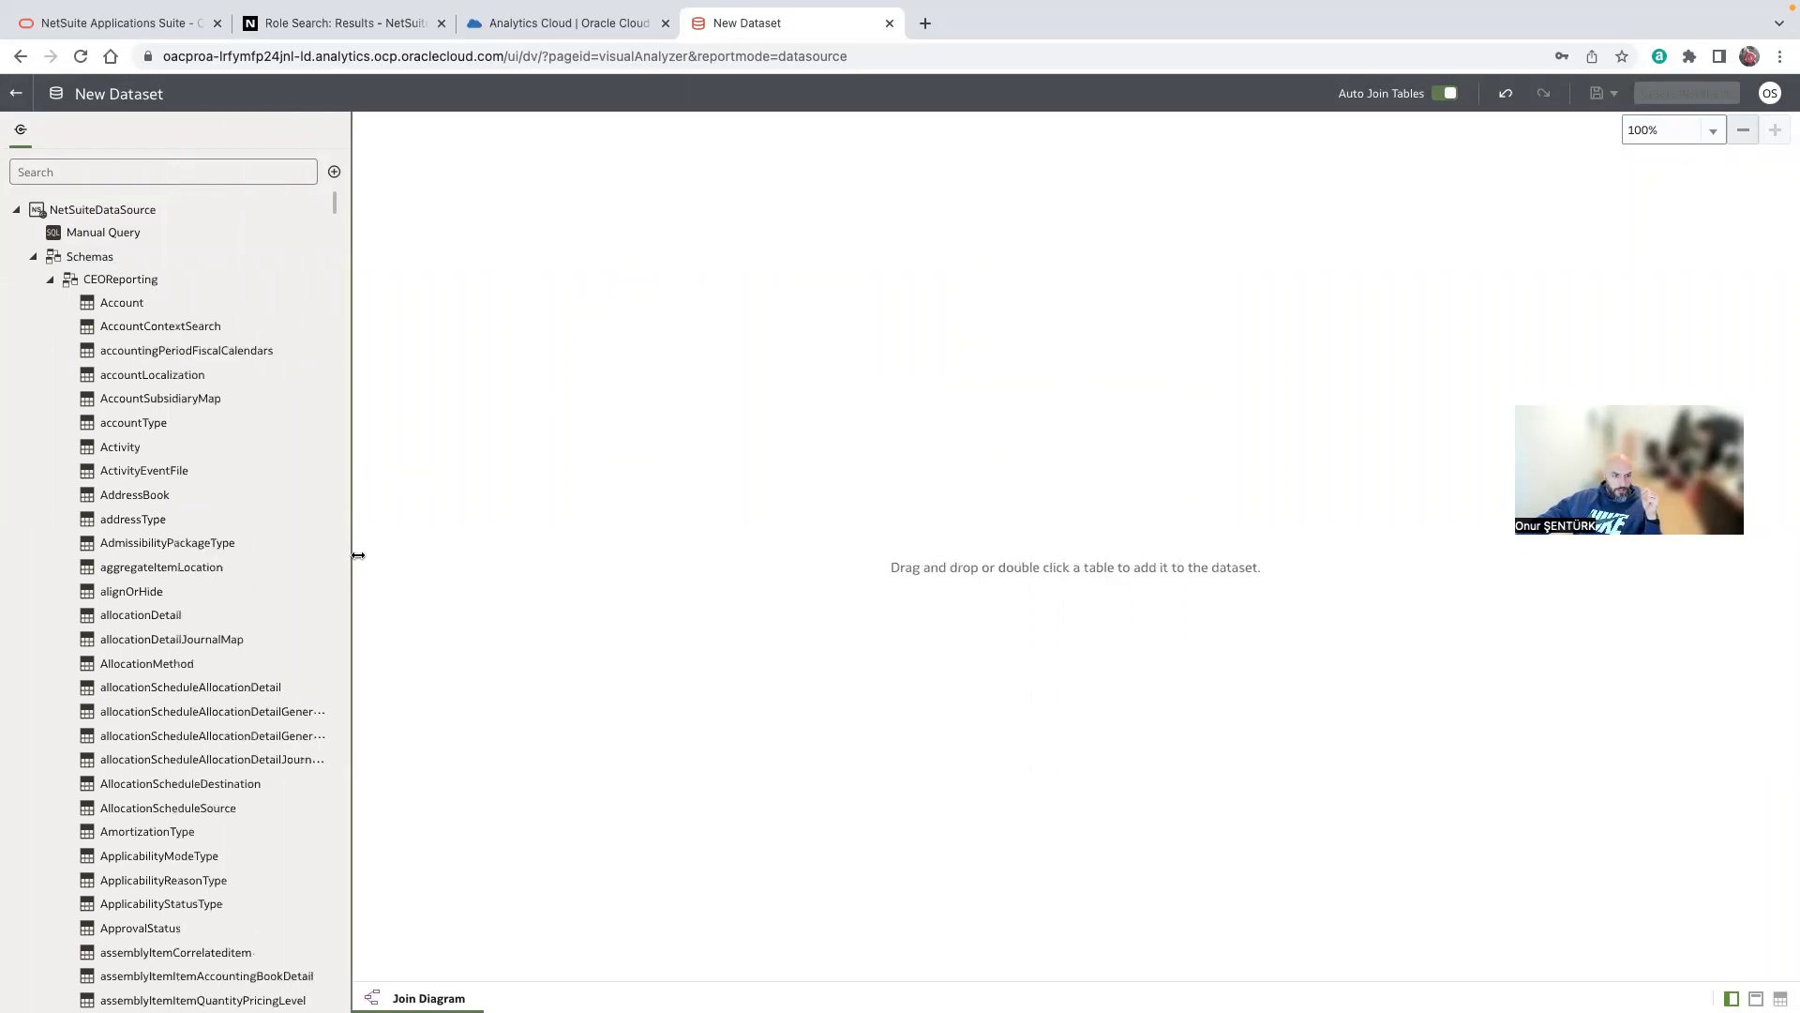
pyautogui.scroll(-20, 143, 544)
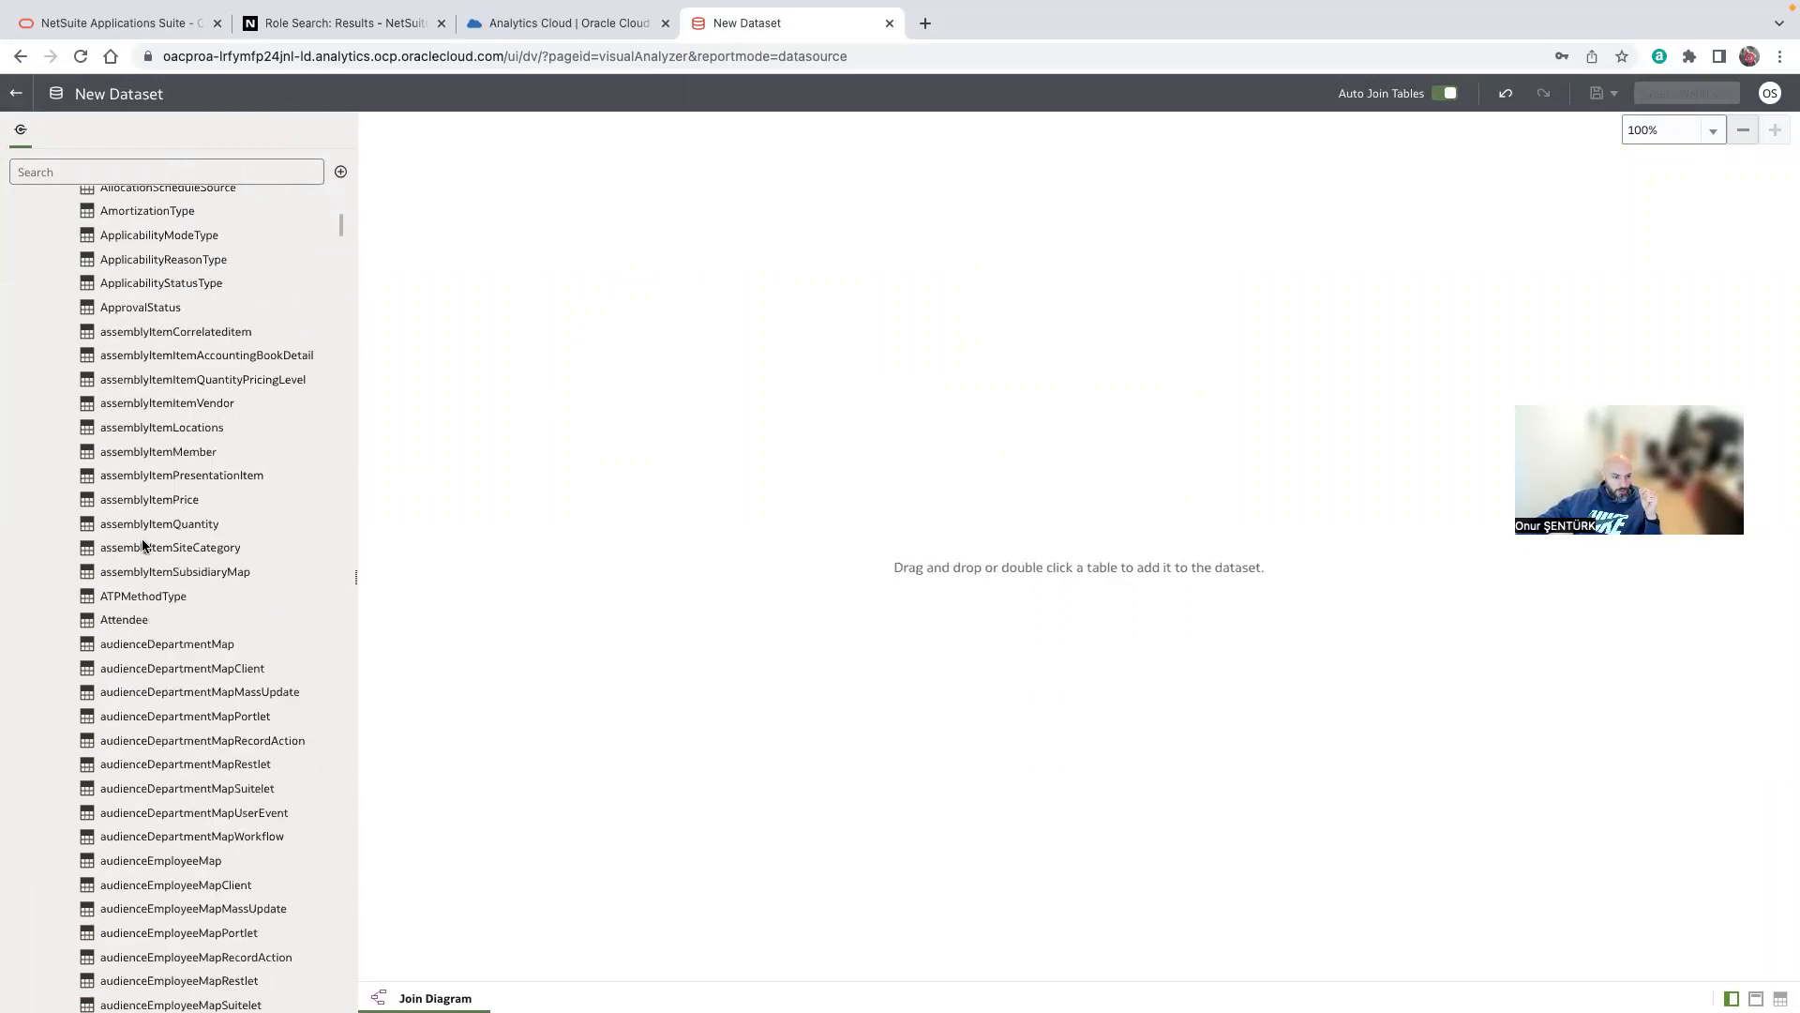
pyautogui.click(176, 178)
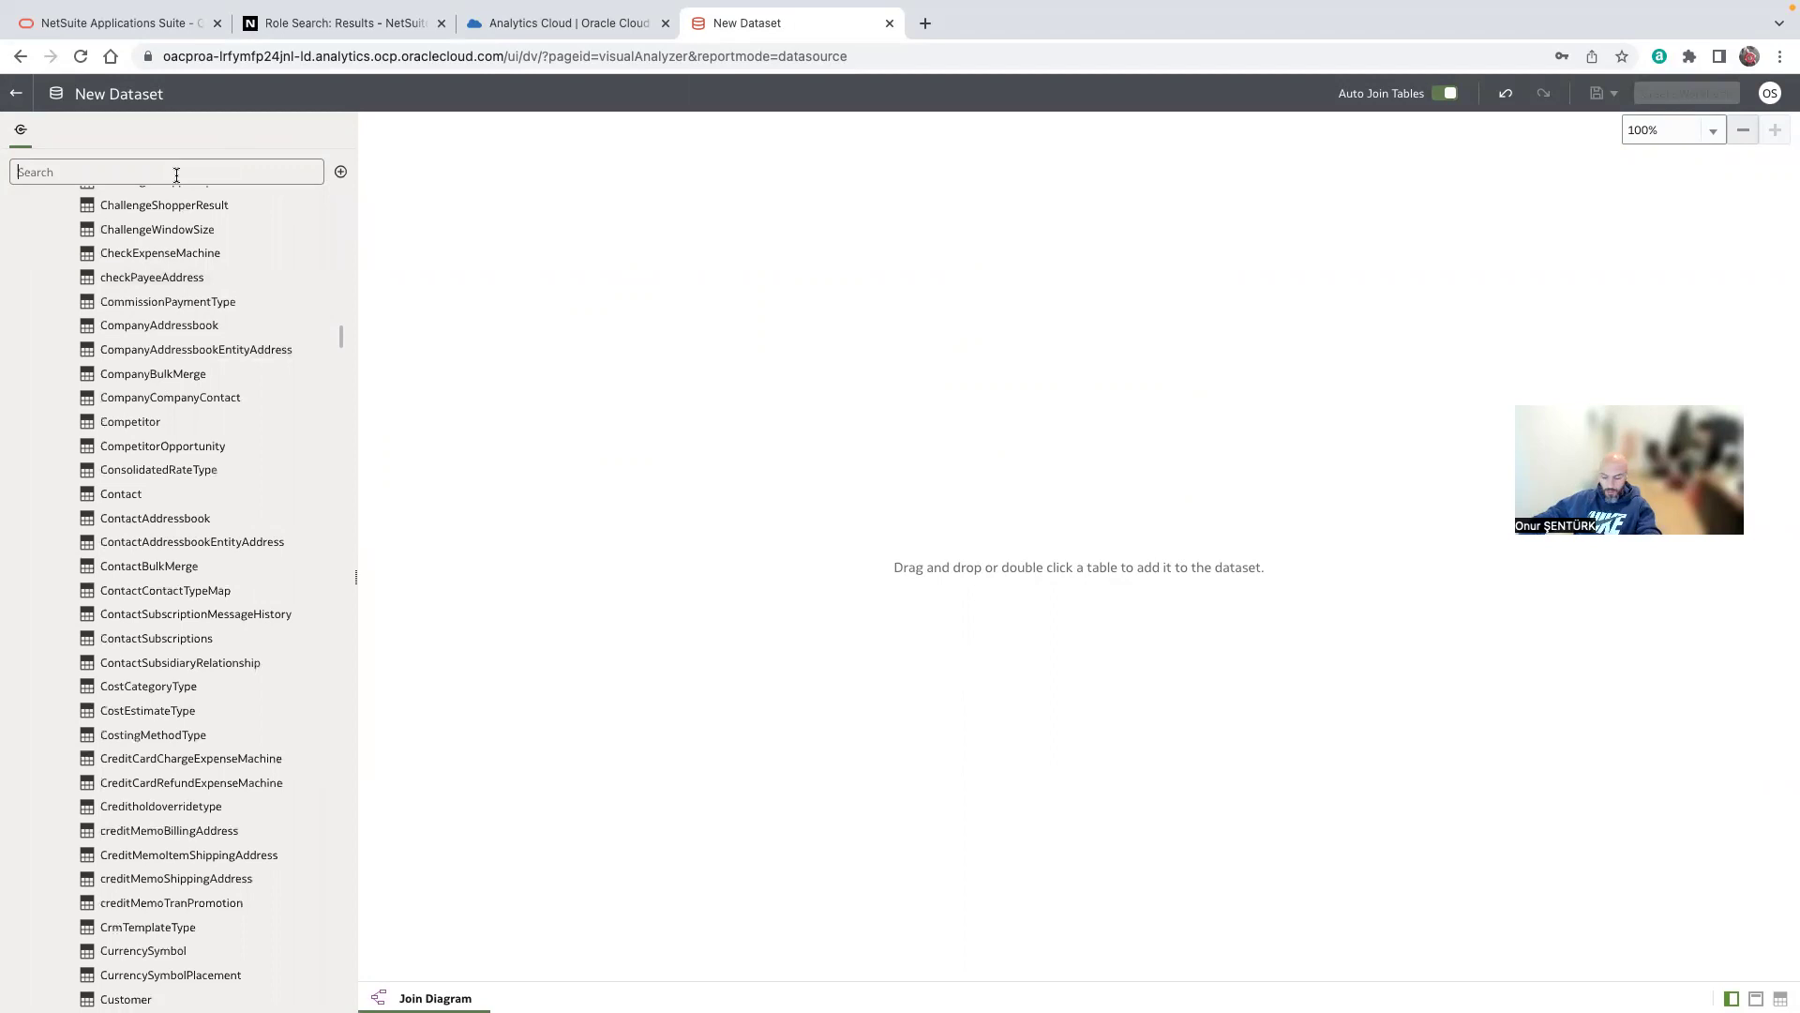
pyautogui.write('sales')
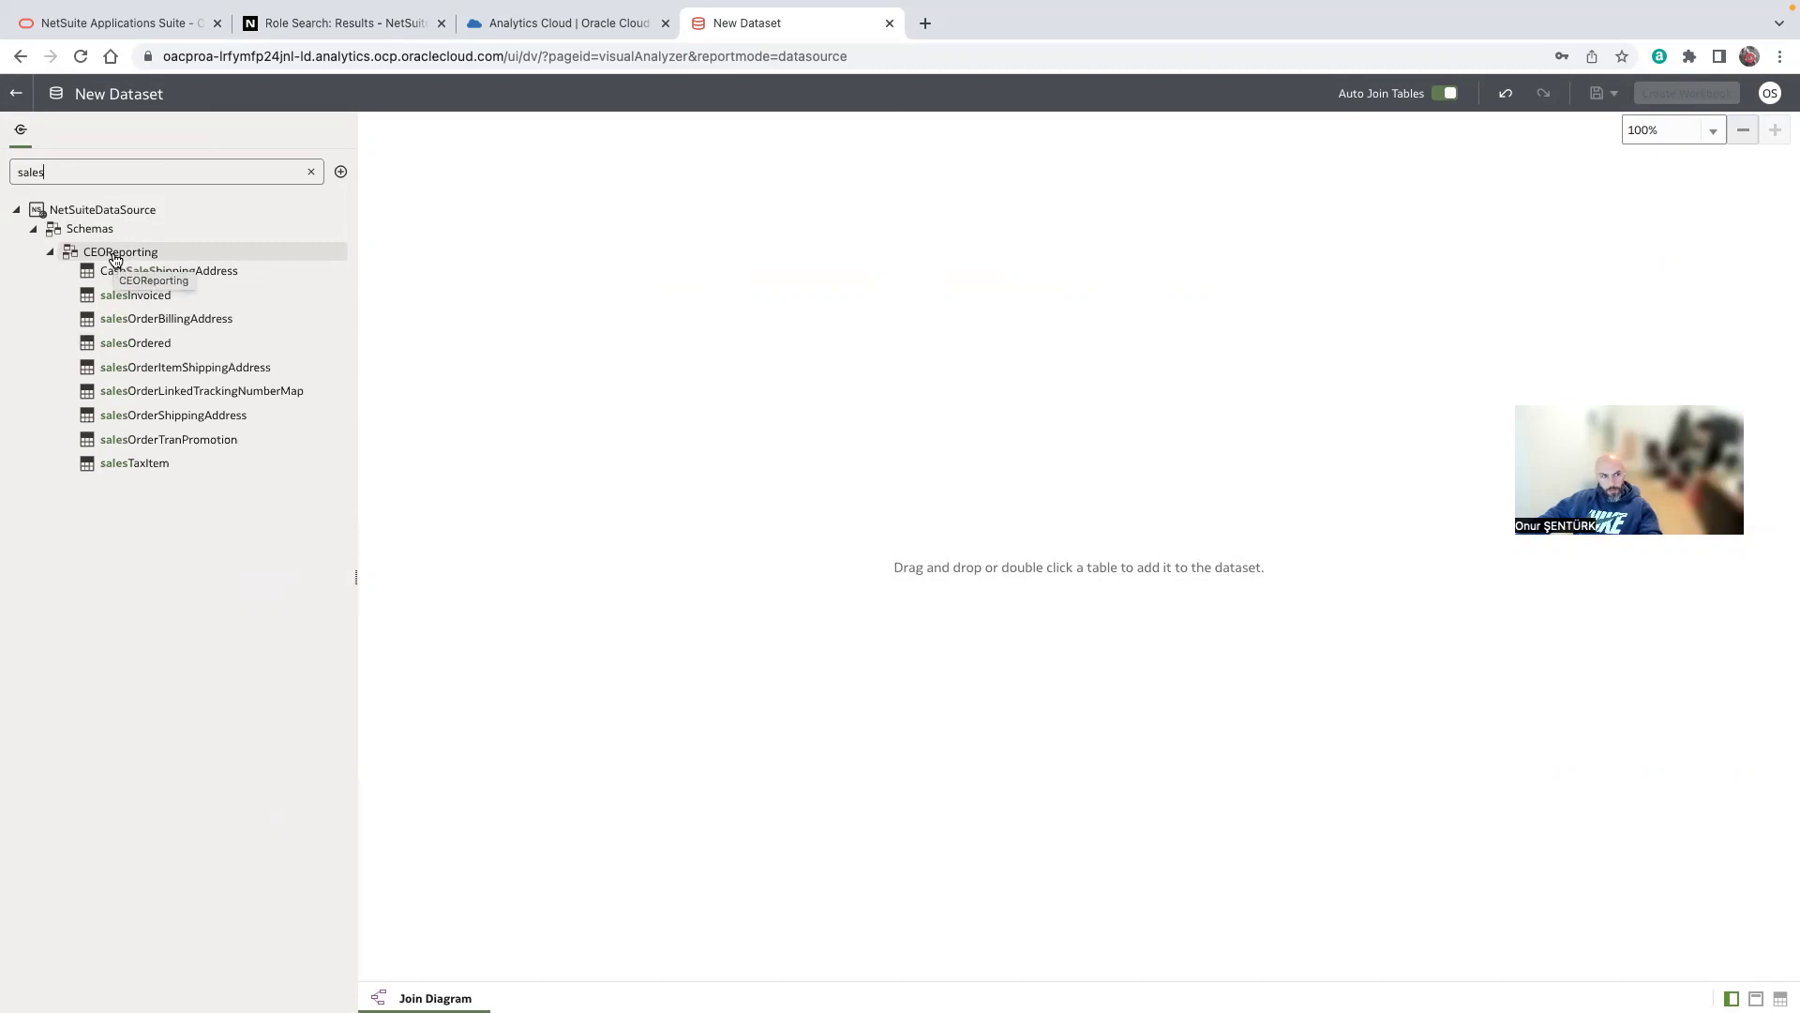
pyautogui.moveTo(131, 343); pyautogui.dragTo(536, 342)
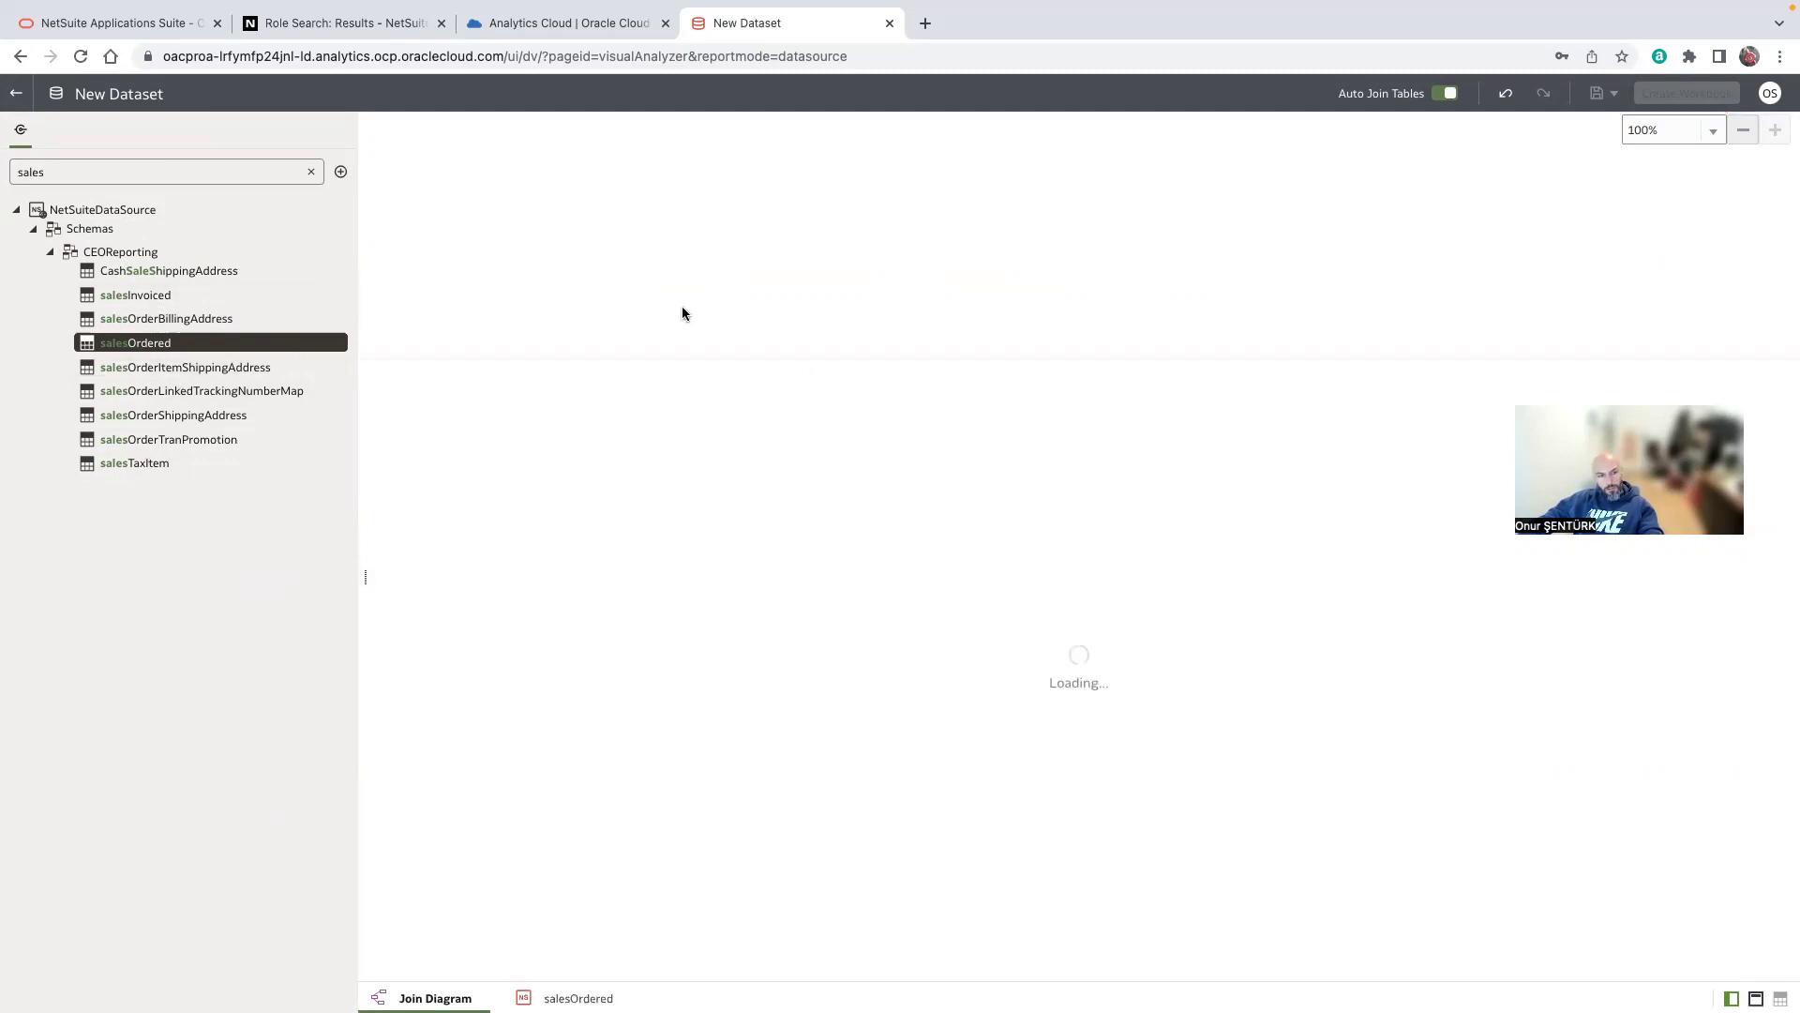
# Step: Review the Role and Permission Considerations for NetSuite2.com, then return to the role search results
pyautogui.click(129, 36)
pyautogui.scroll(3, 441, 488)
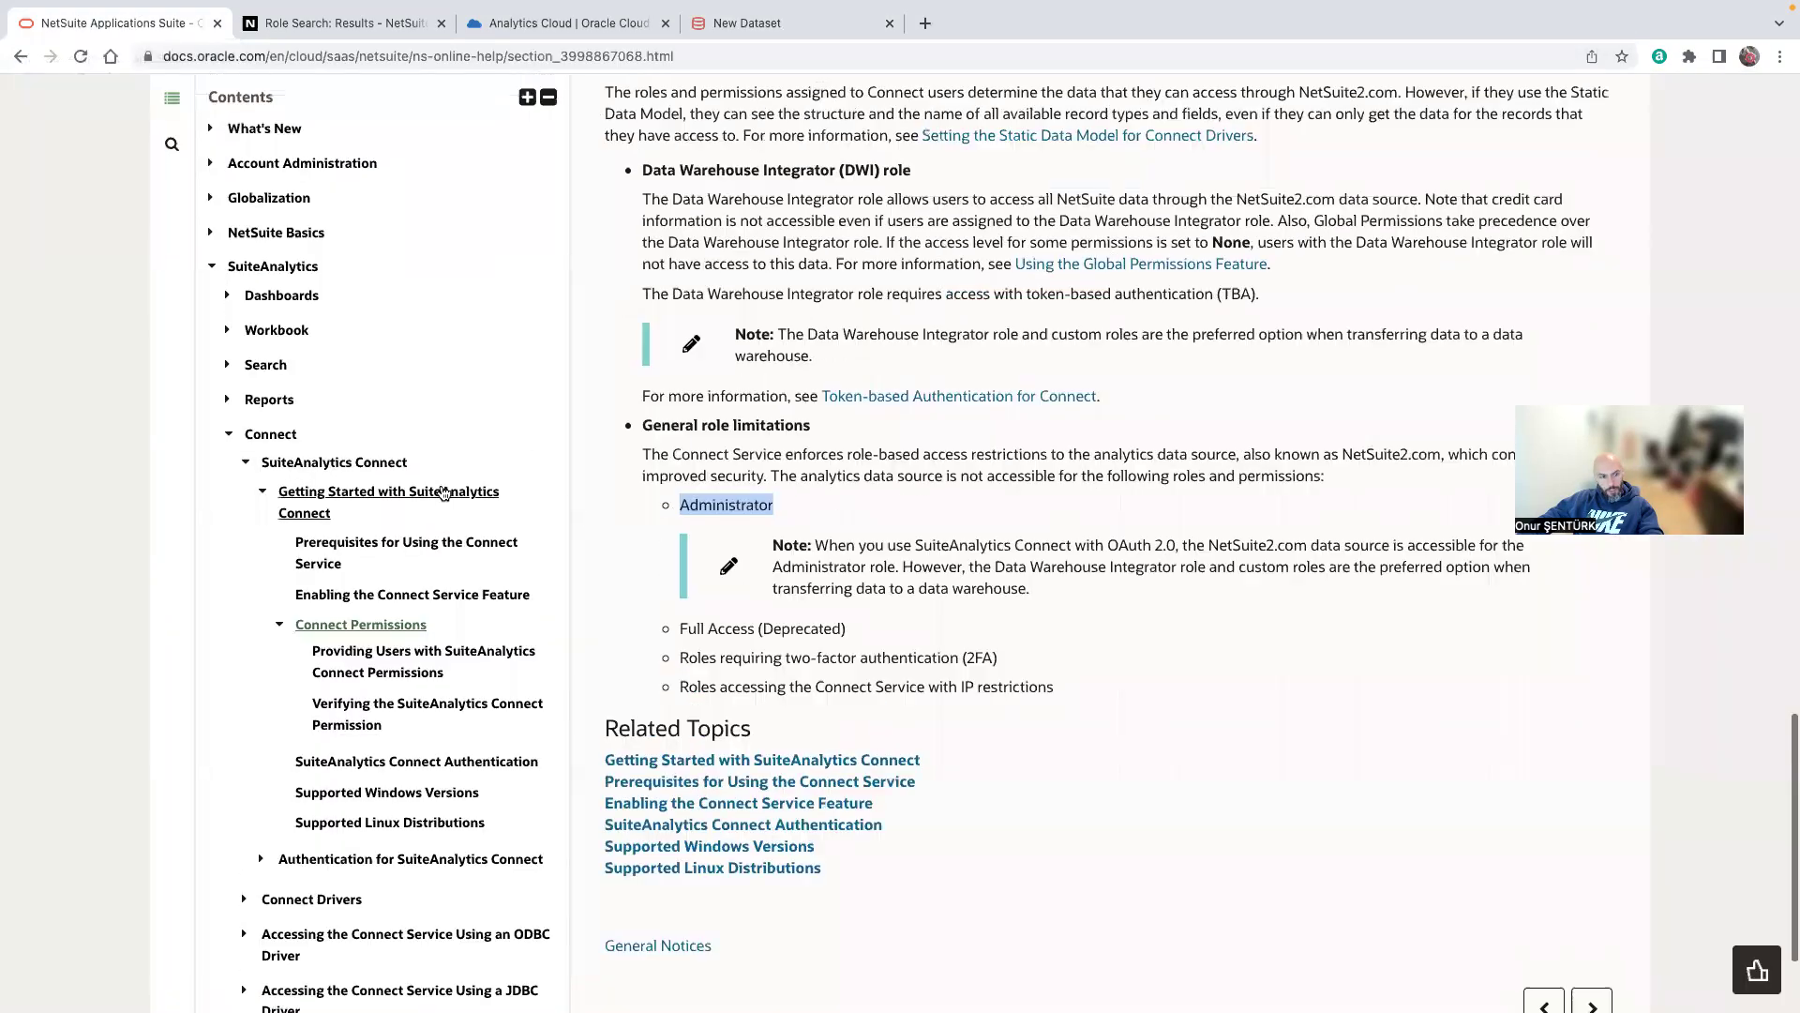
pyautogui.tripleClick(959, 88)
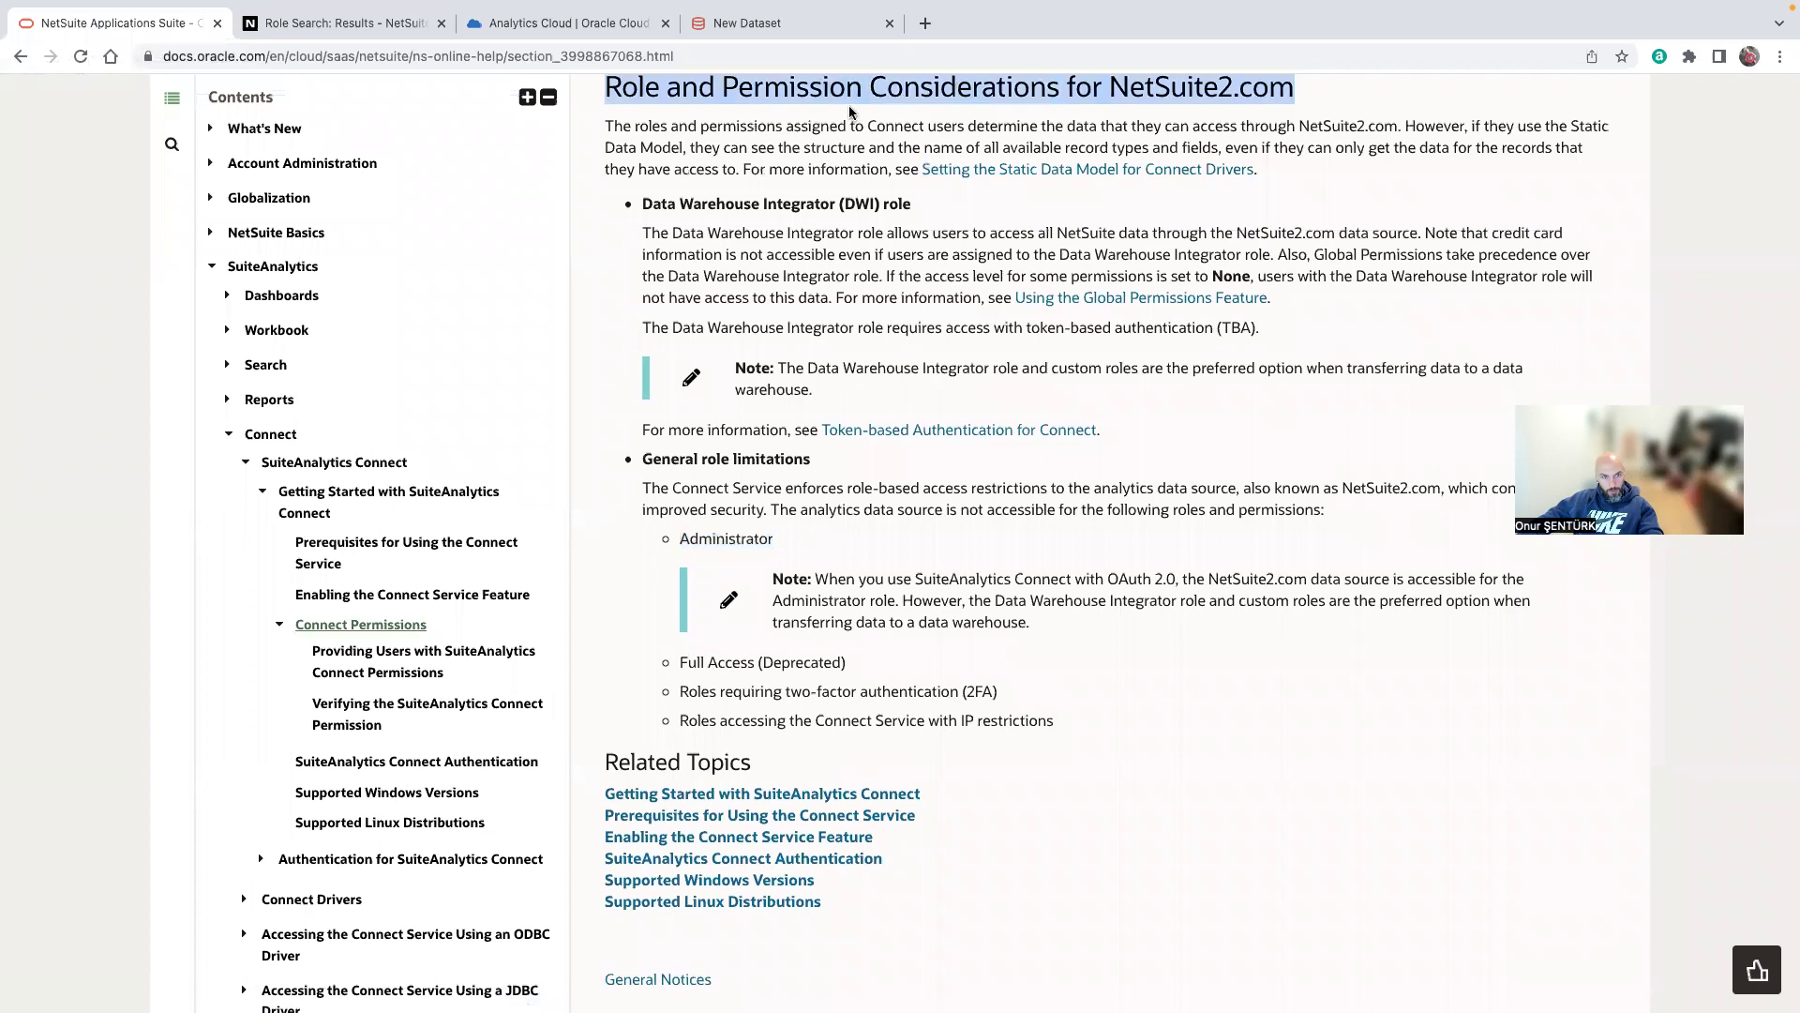
pyautogui.click(342, 22)
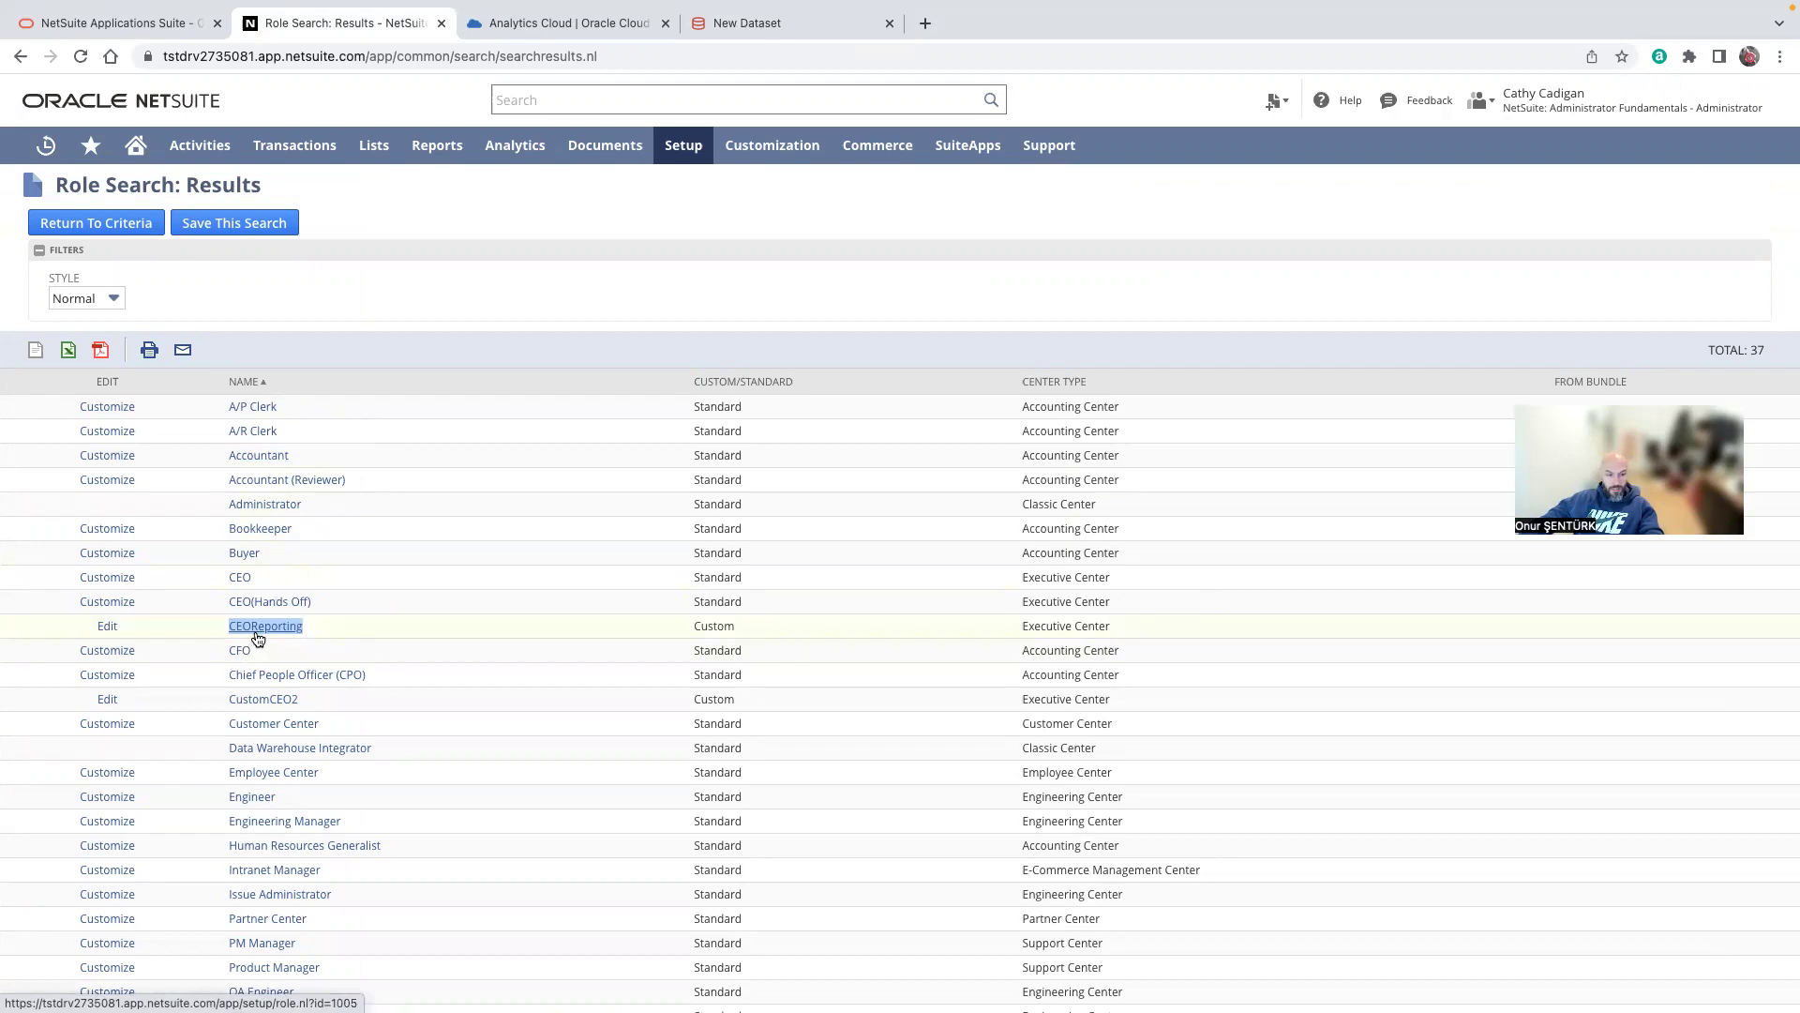
# Step: Open the CEOReporting role and check its SuiteAnalytics Connect and Connect - Read All setup permissions
pyautogui.moveTo(318, 771); pyautogui.dragTo(223, 769)
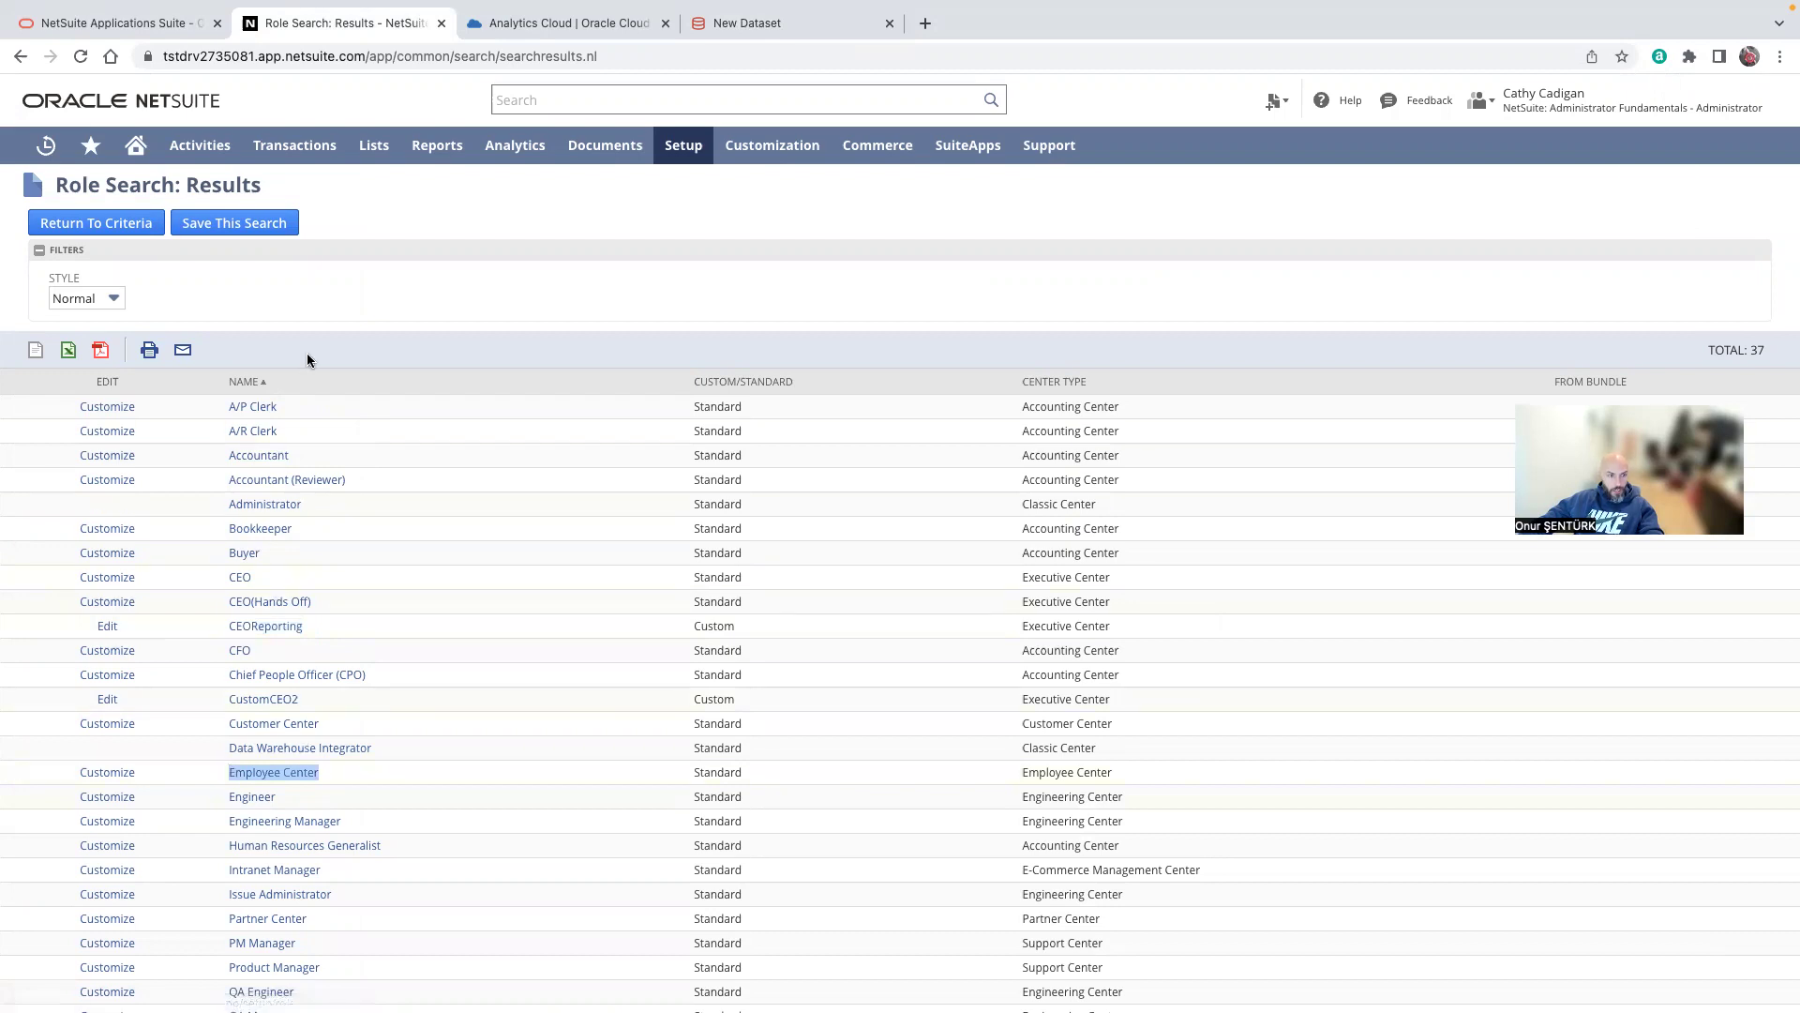
pyautogui.click(257, 626)
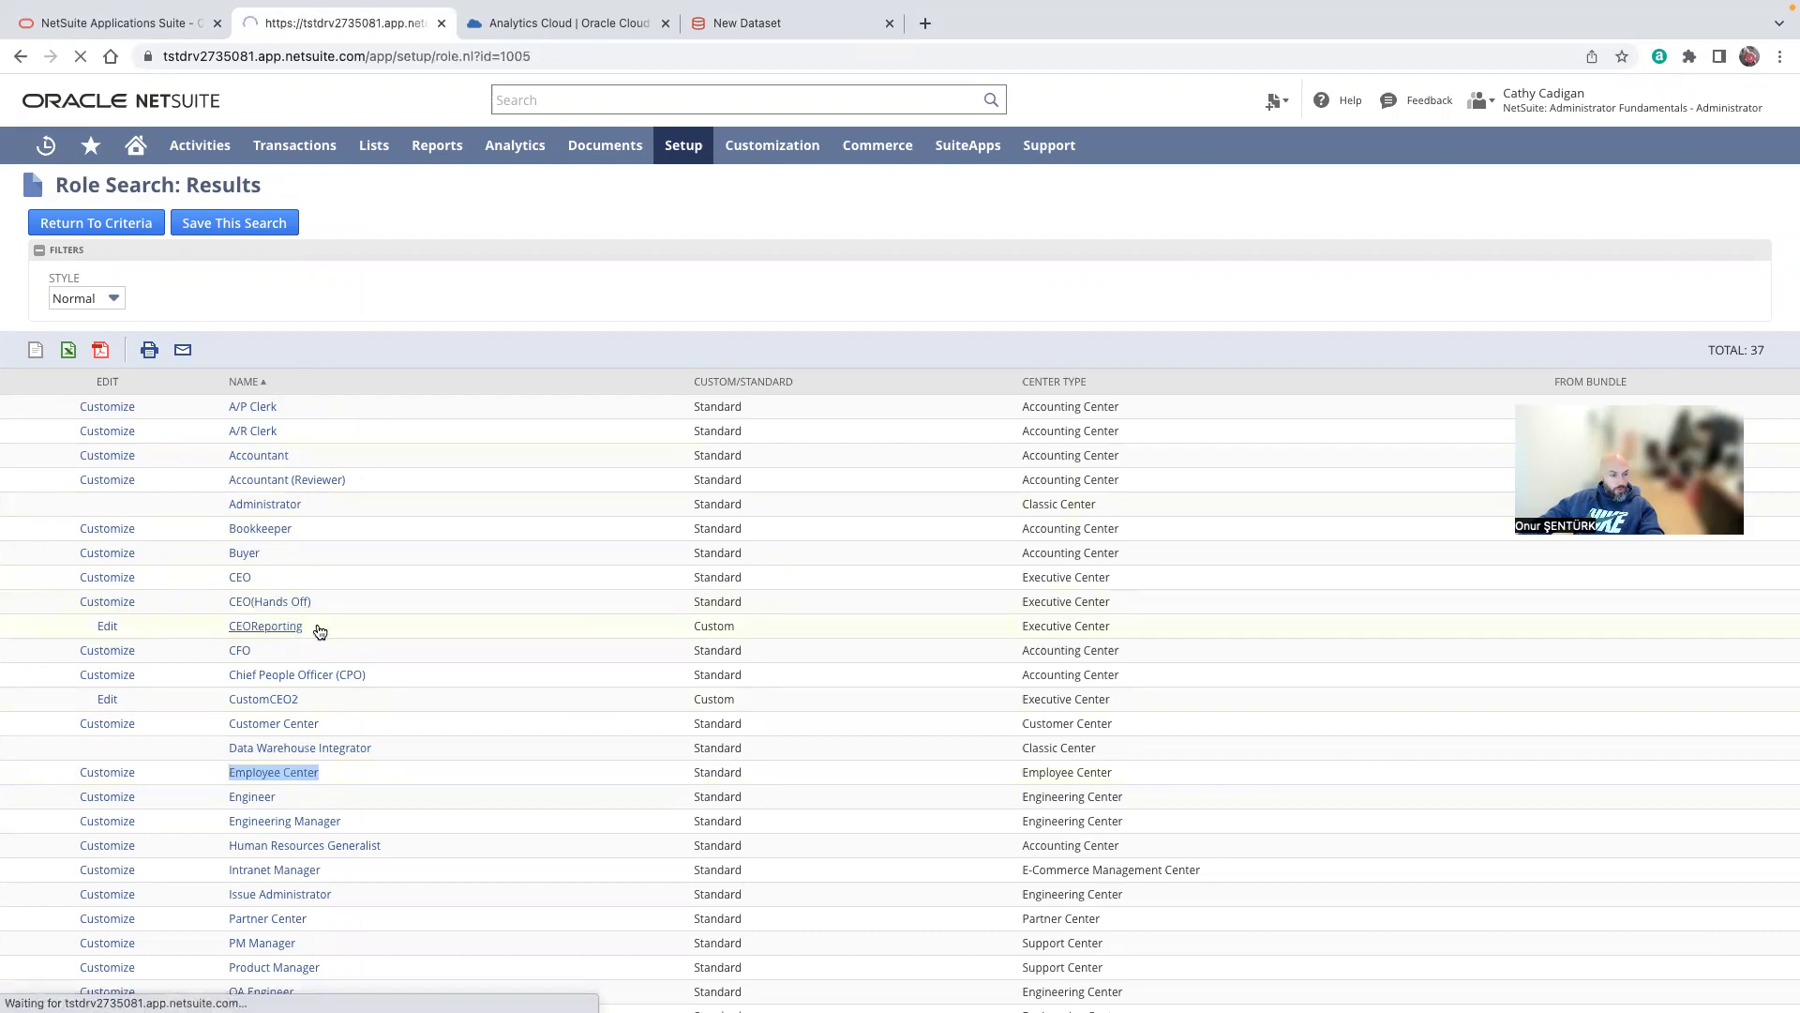
pyautogui.scroll(-5, 363, 634)
pyautogui.click(296, 572)
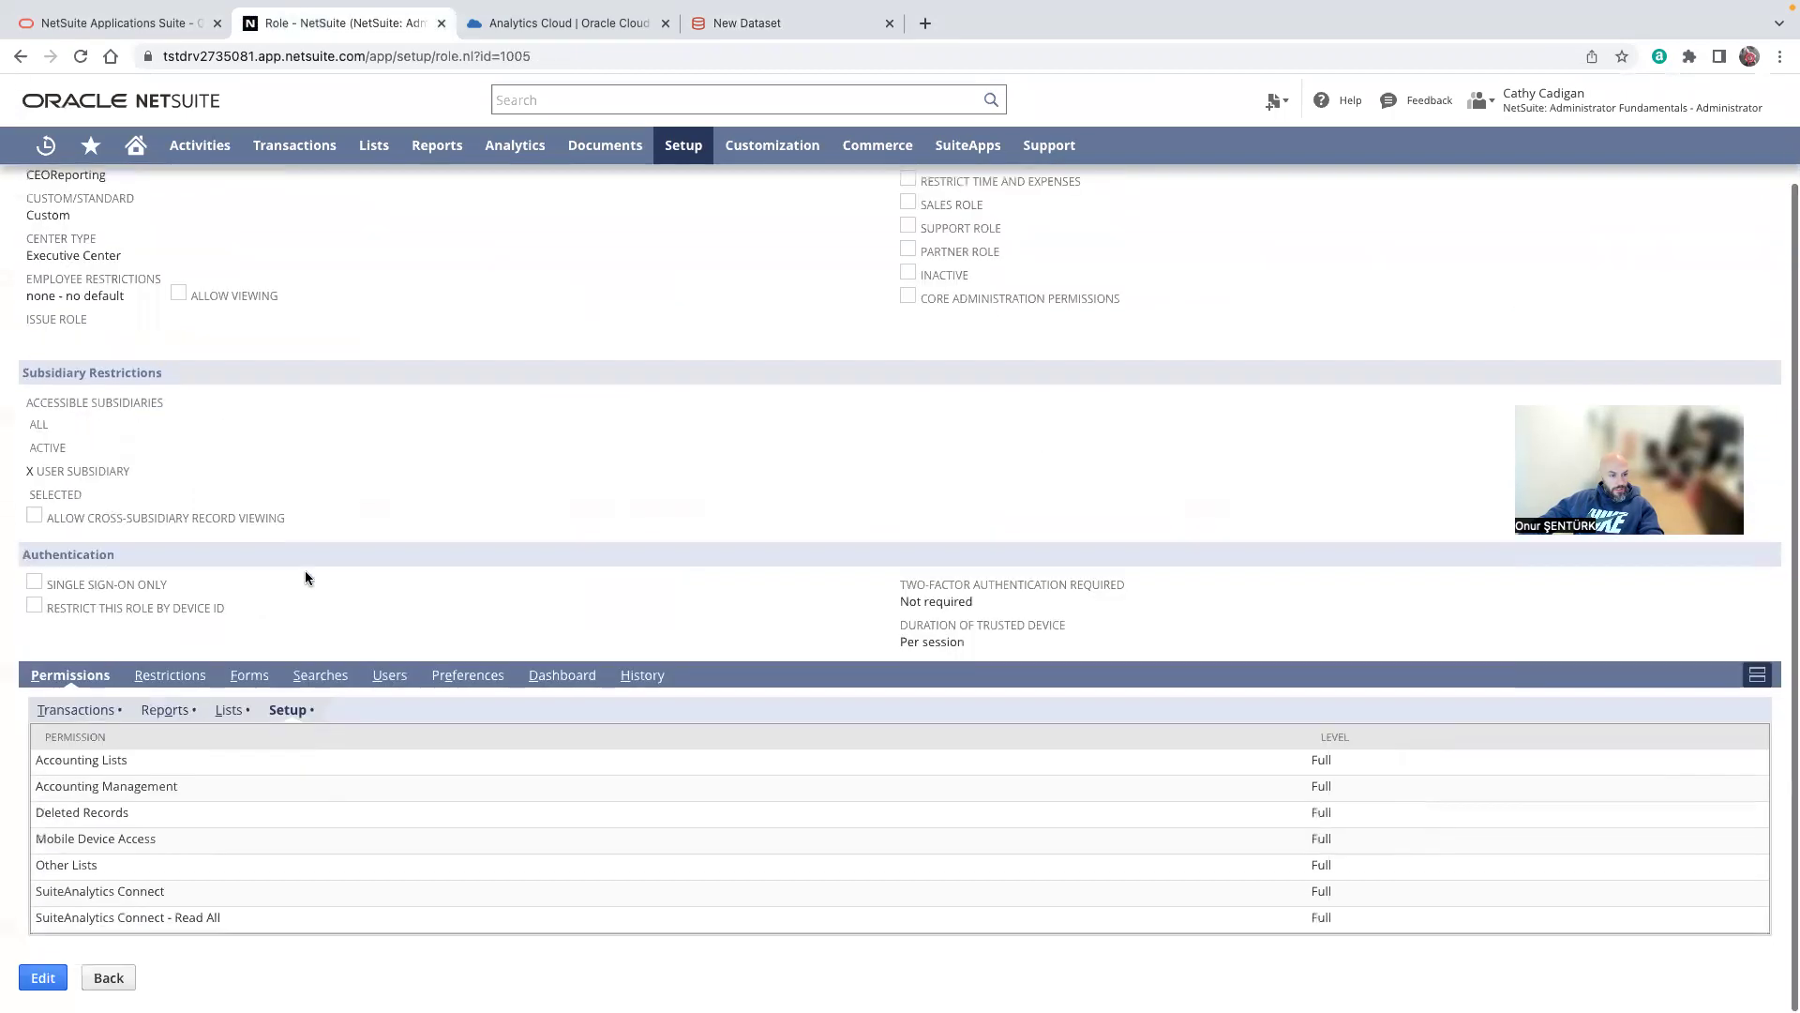
pyautogui.tripleClick(164, 917)
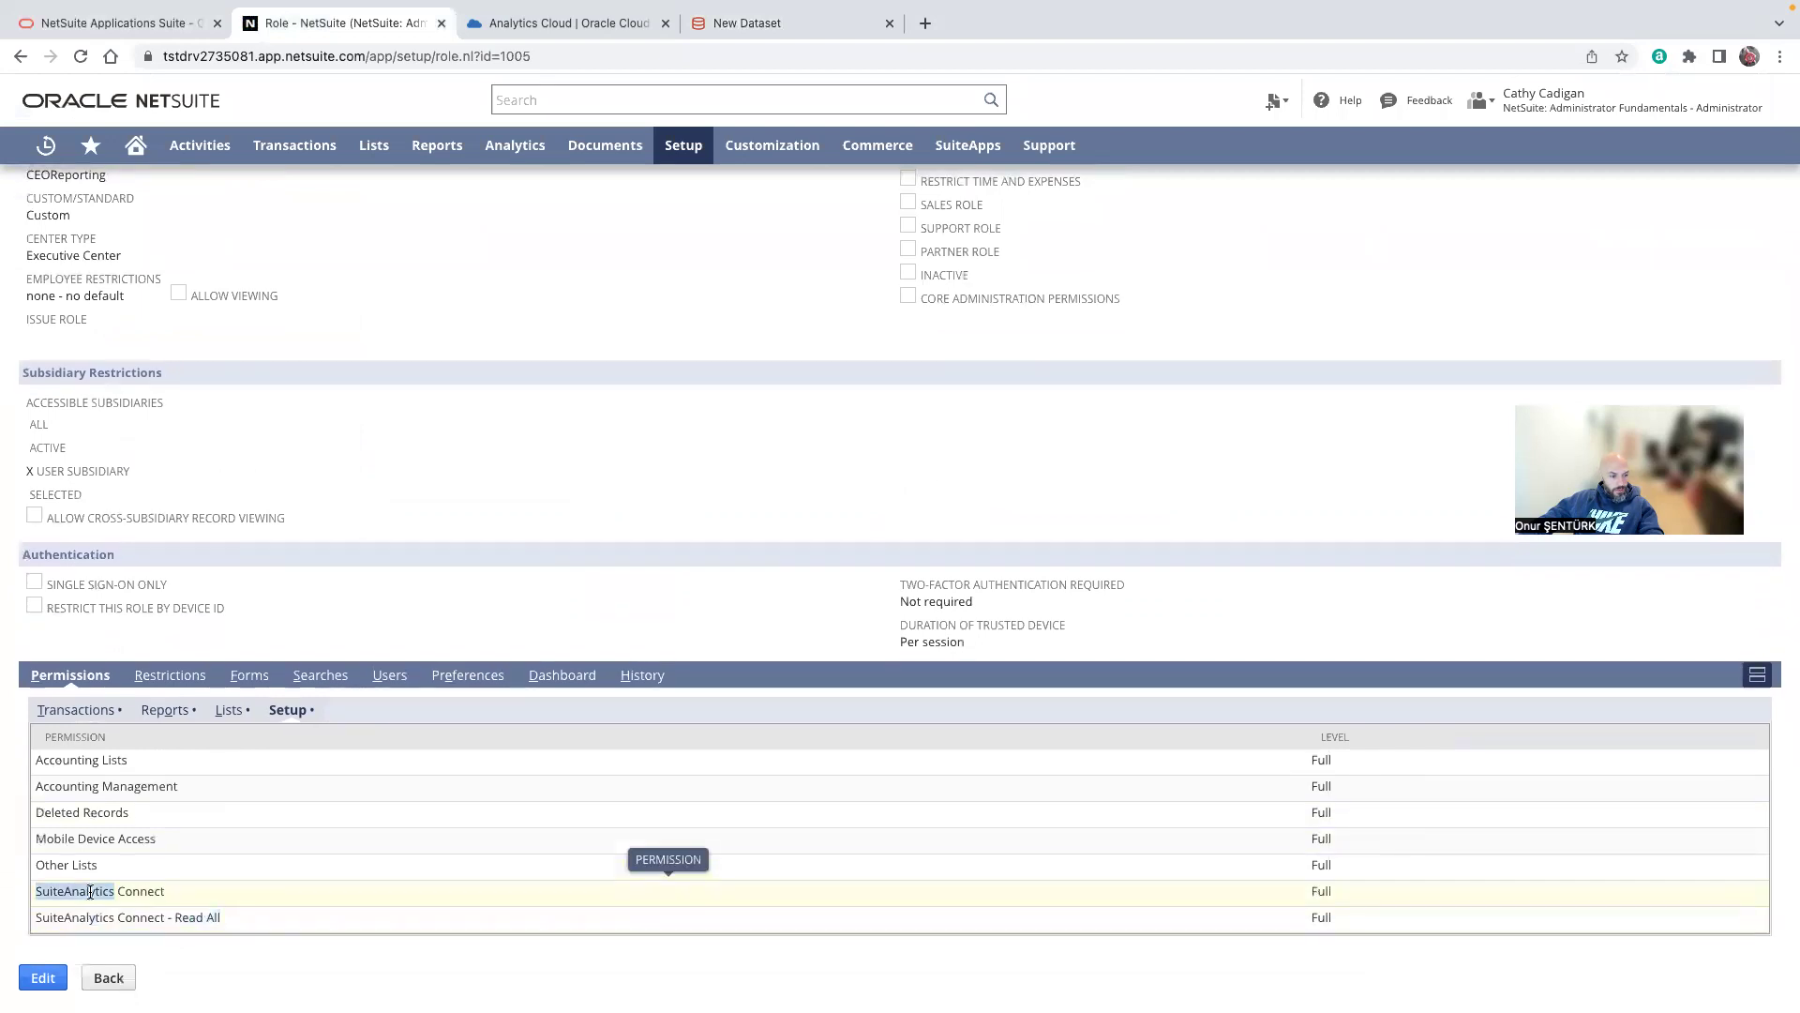
pyautogui.tripleClick(94, 891)
pyautogui.tripleClick(203, 919)
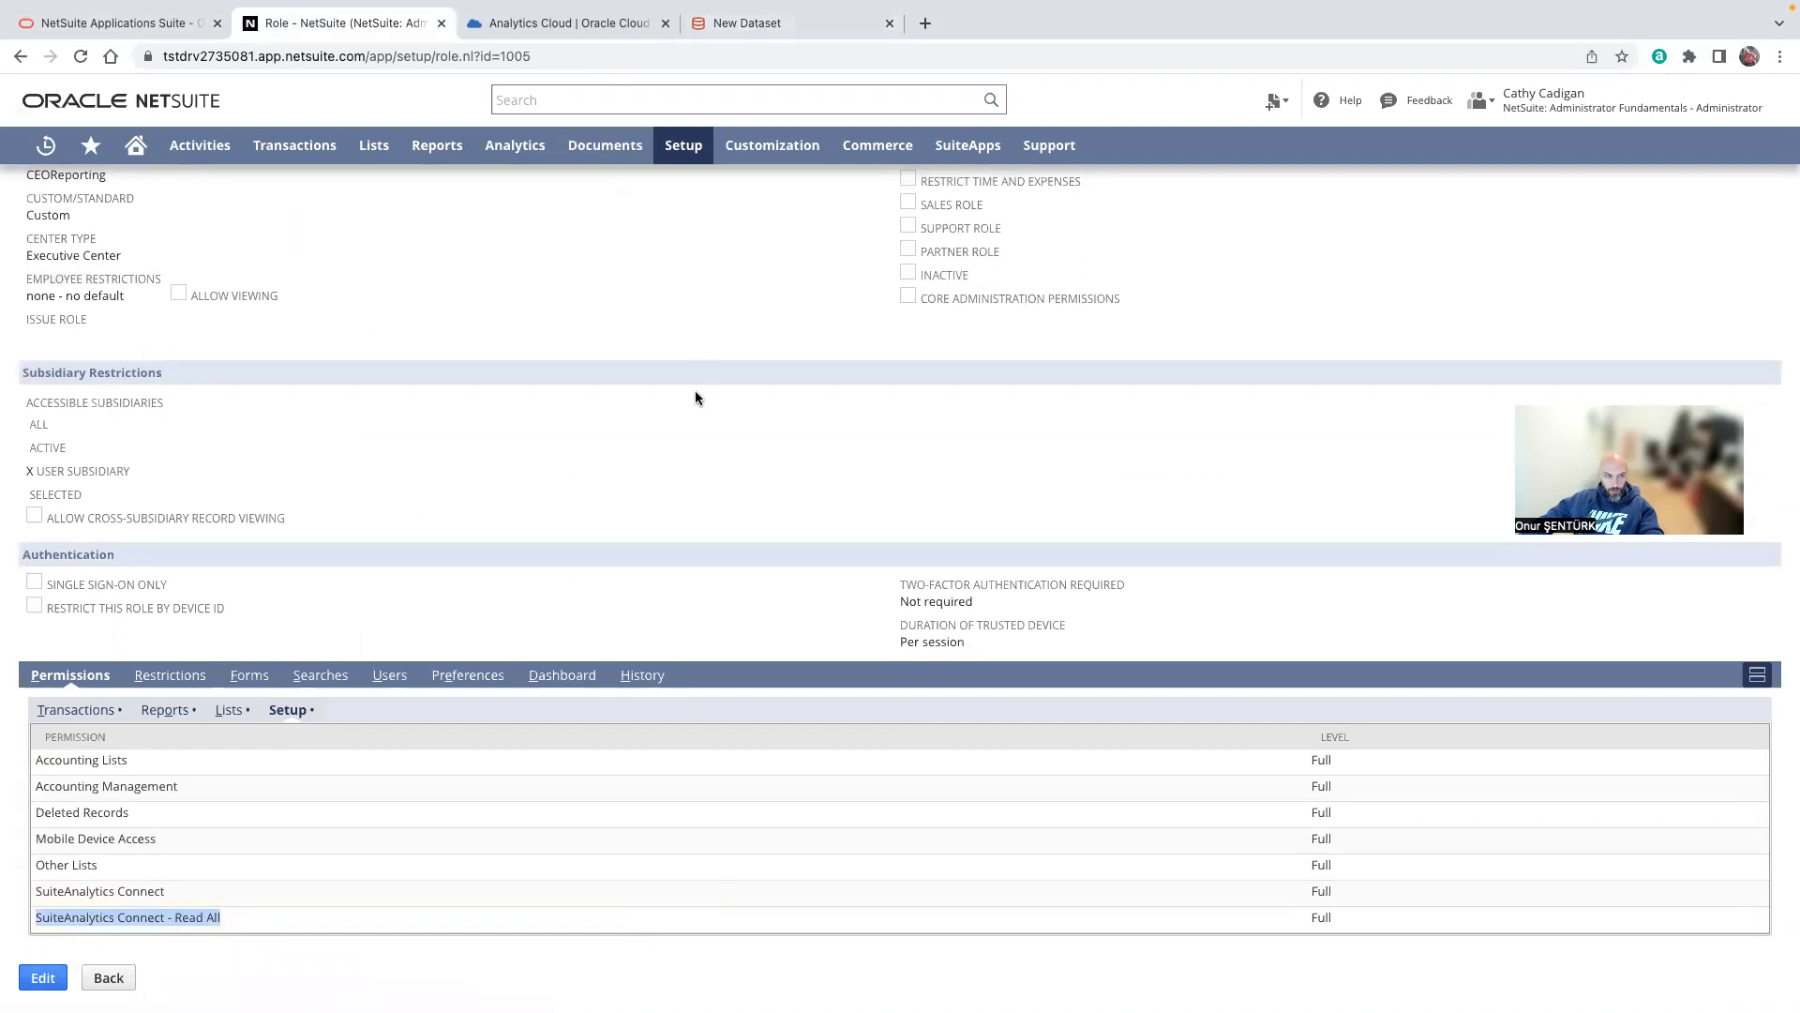
pyautogui.scroll(2, 695, 390)
# Step: Review the Connect Permissions notes on 2FA roles, unsupported Administrator, and NetSuite2.com
pyautogui.click(112, 23)
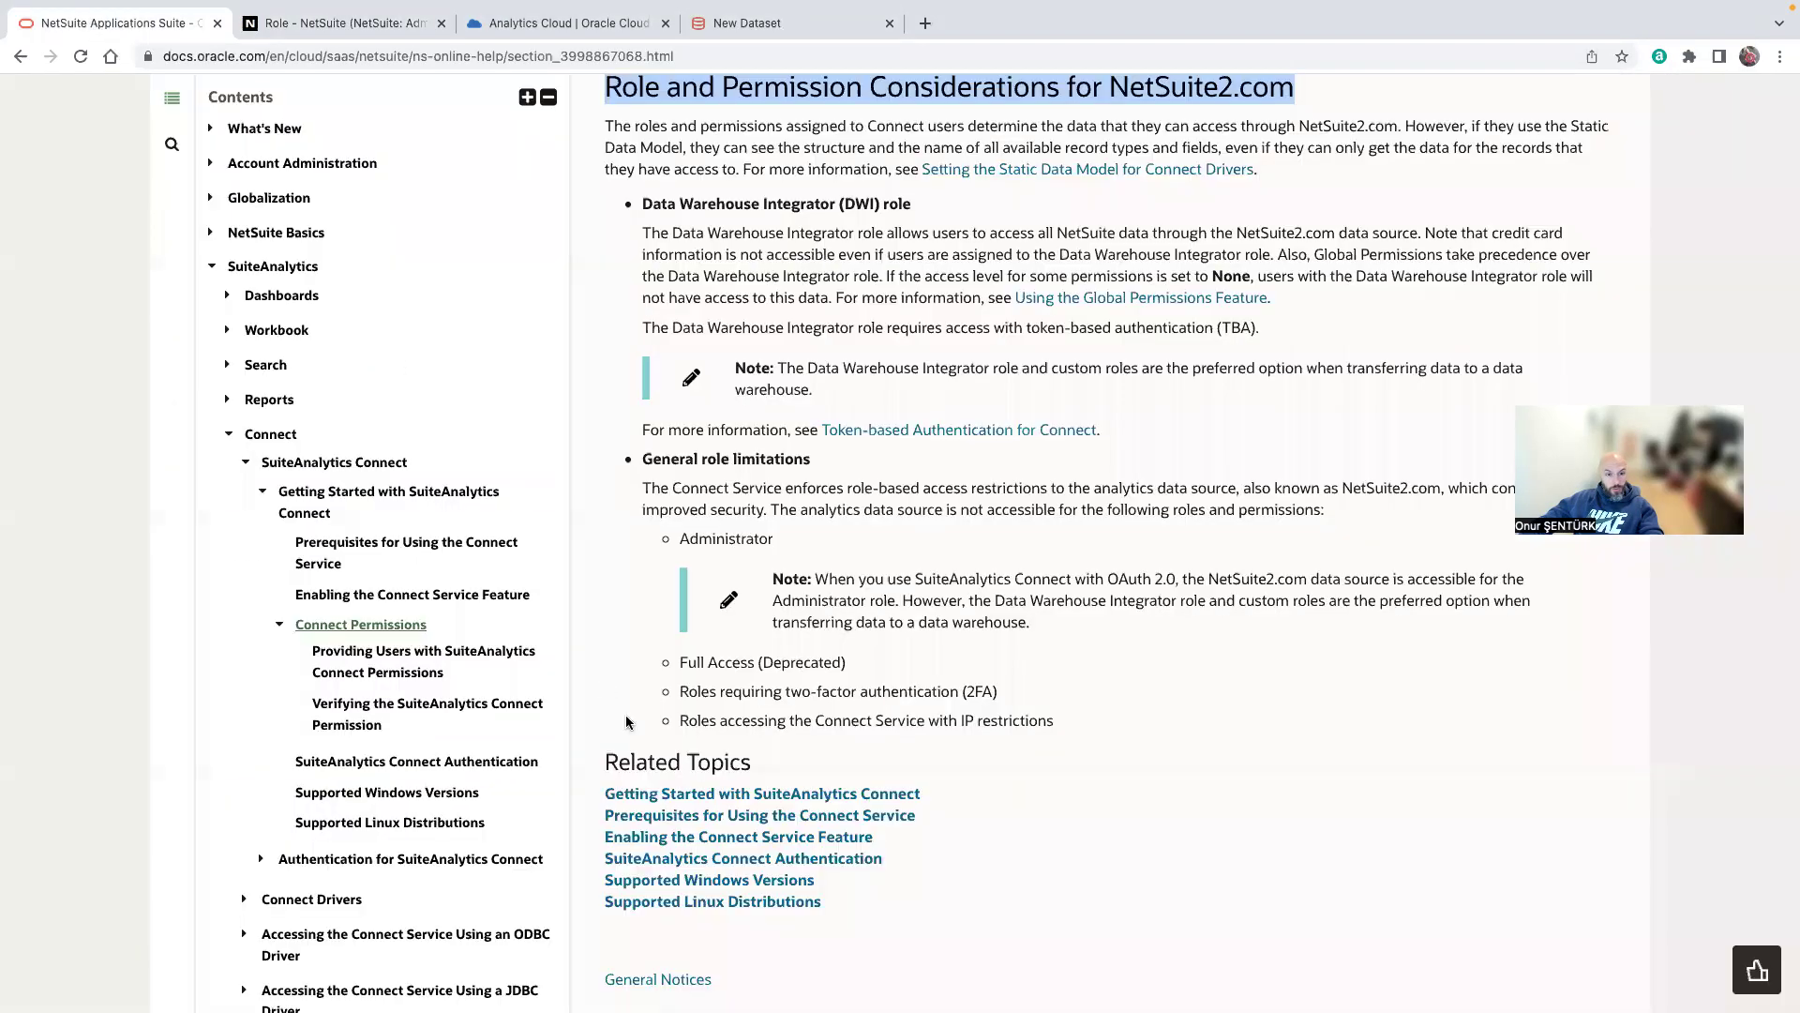
pyautogui.tripleClick(849, 698)
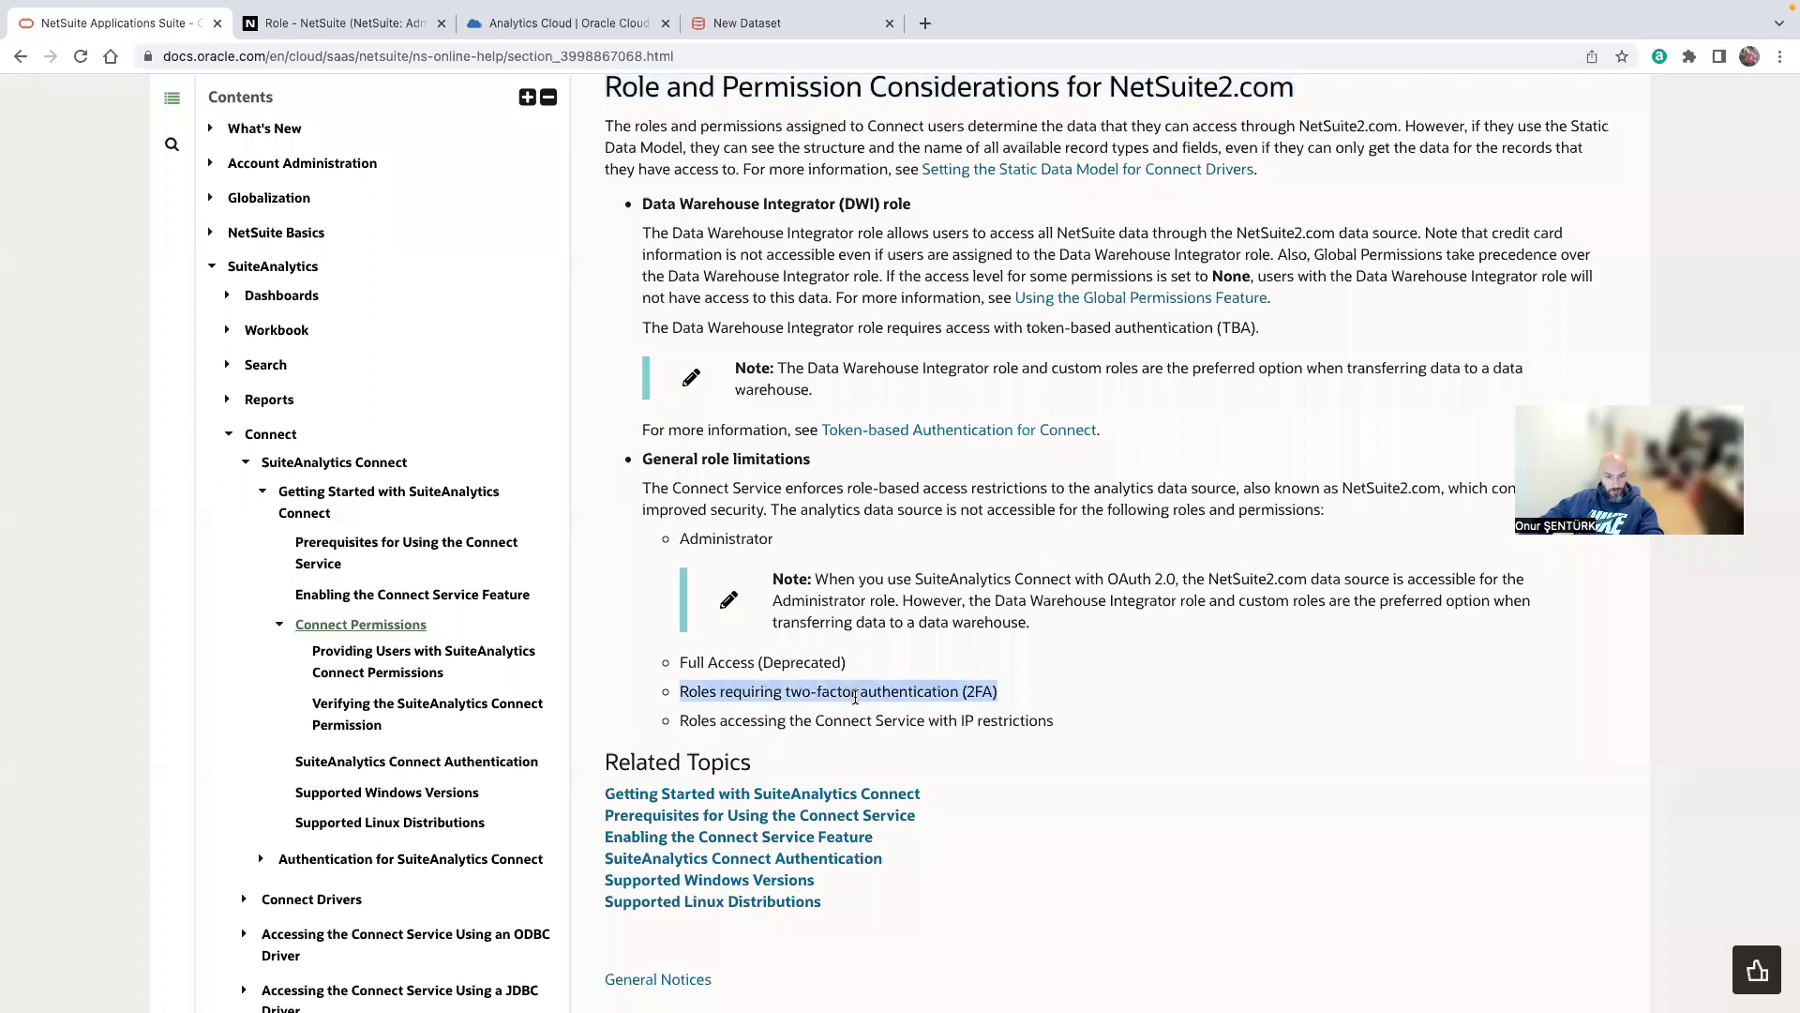
pyautogui.doubleClick(720, 541)
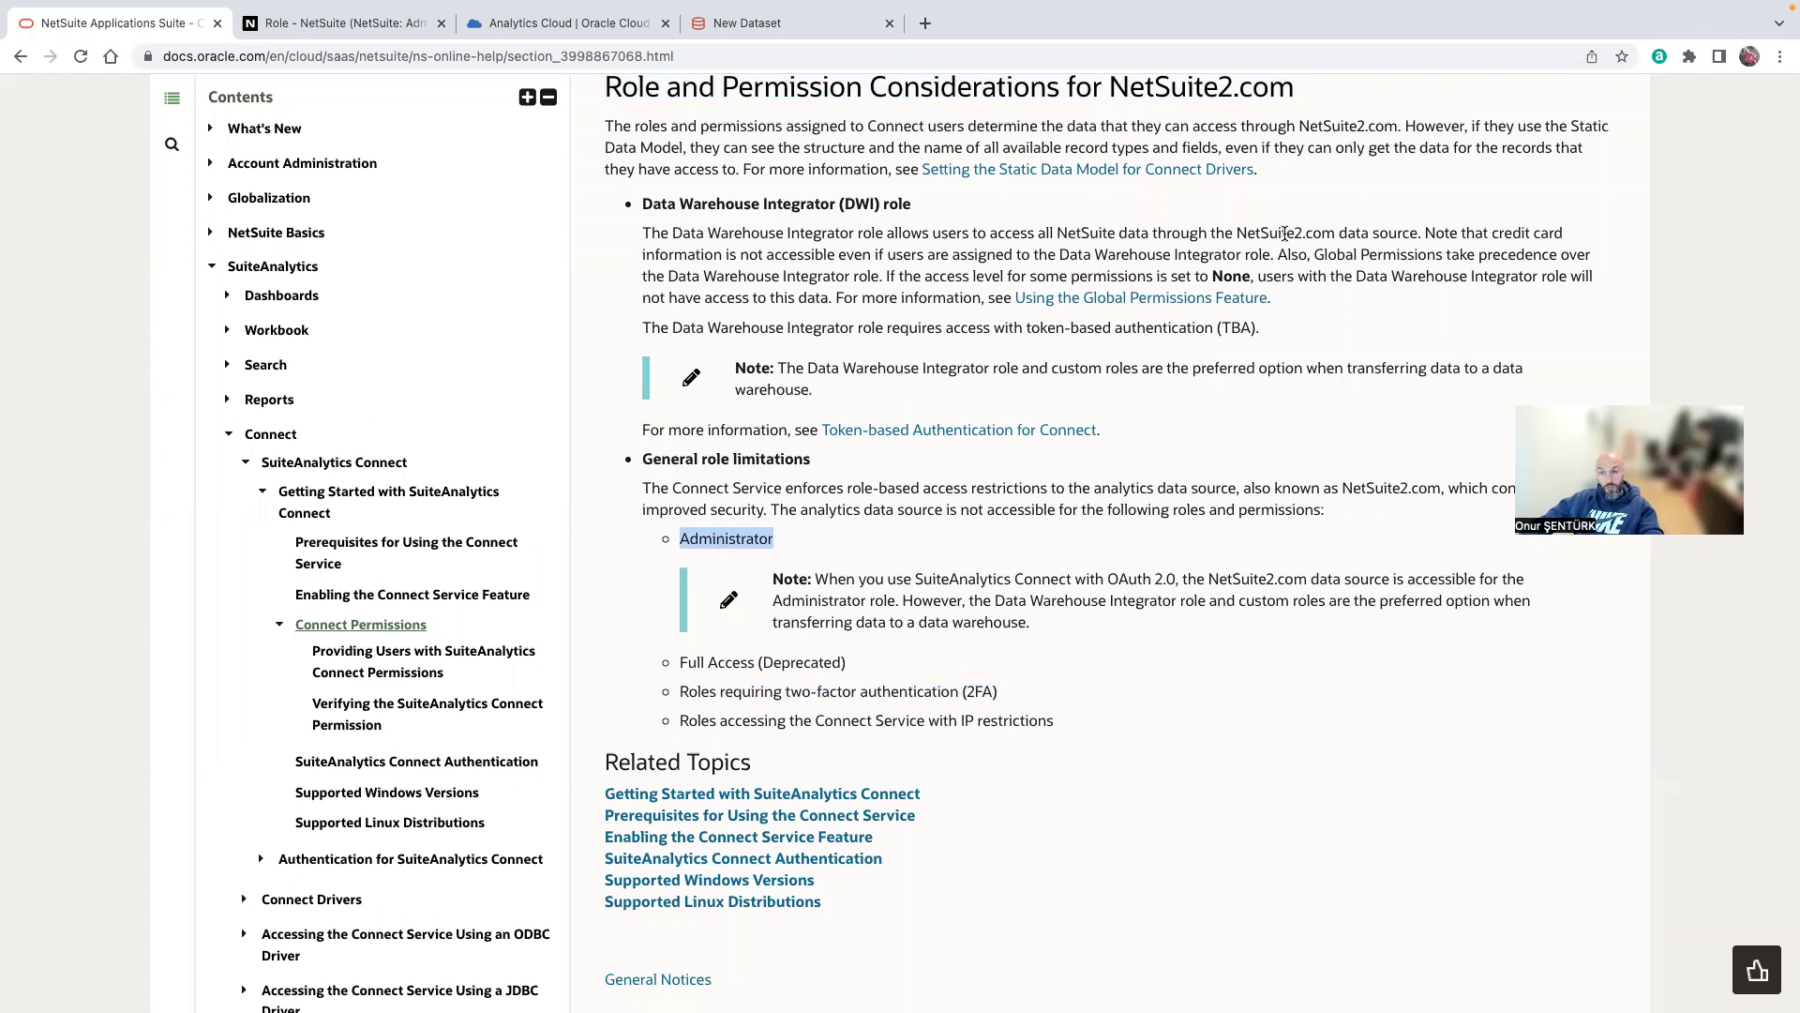
pyautogui.scroll(1, 1284, 233)
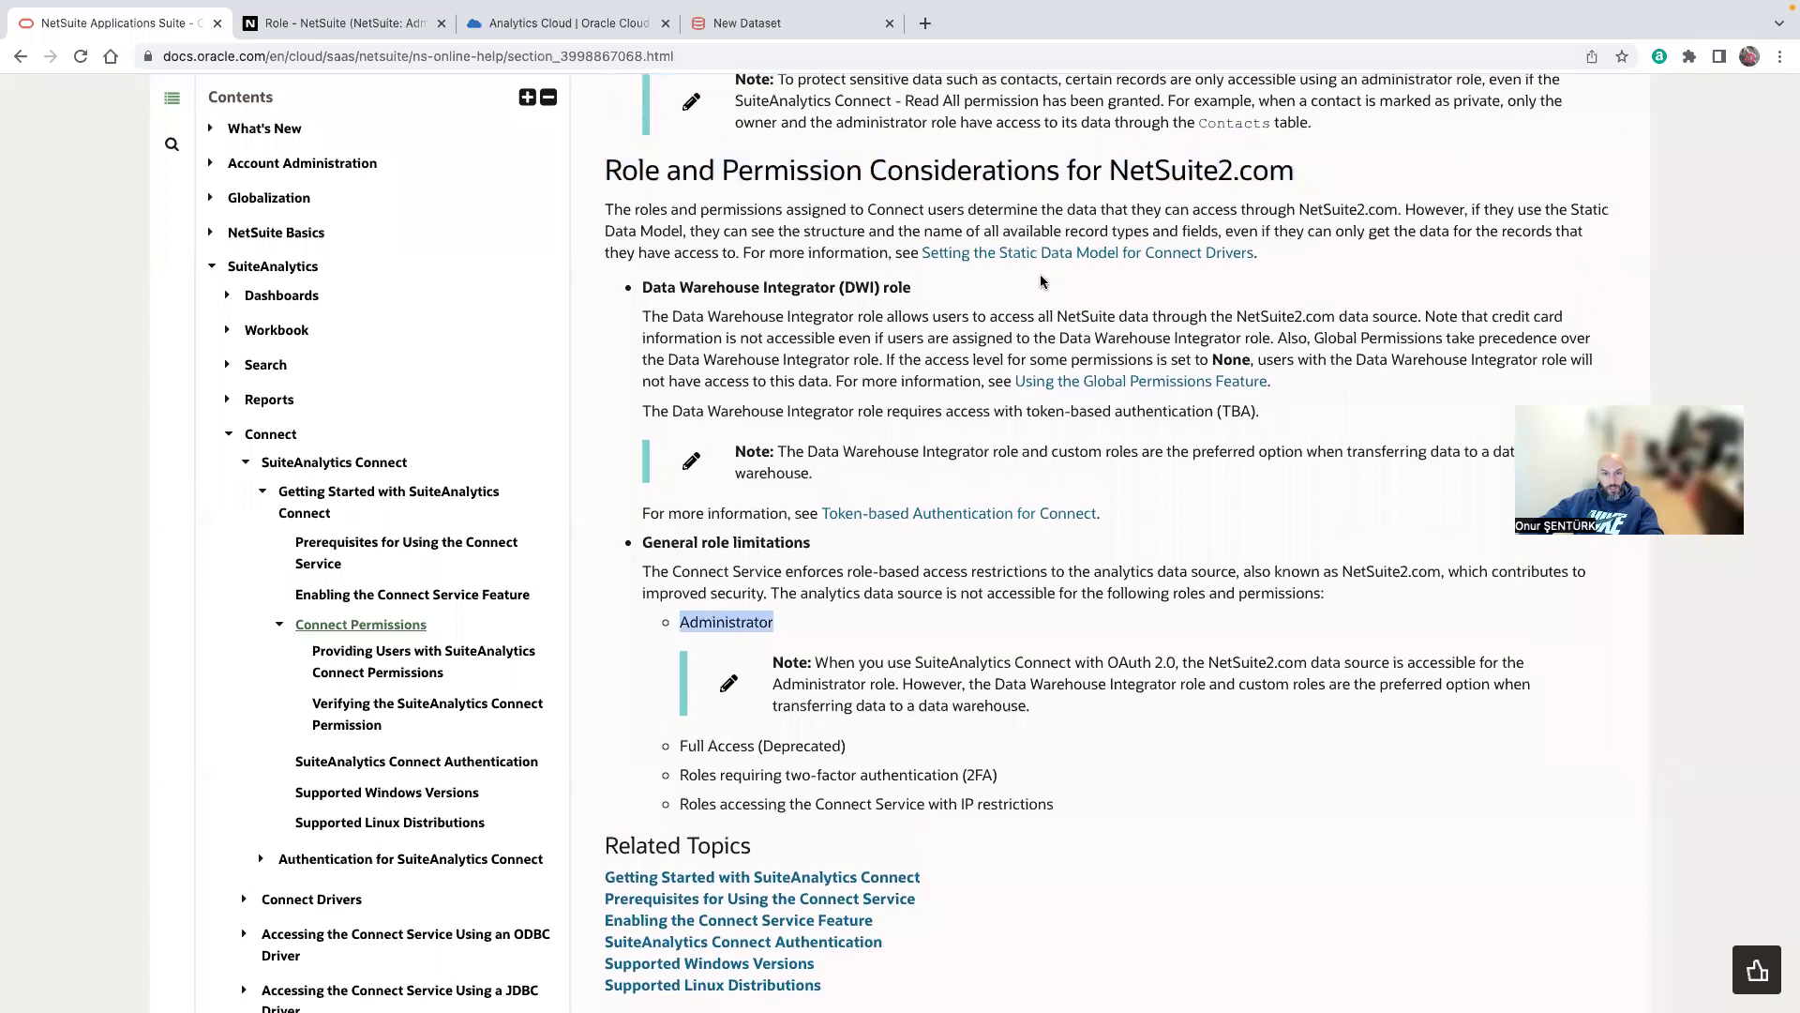
pyautogui.moveTo(1299, 209); pyautogui.dragTo(1393, 204)
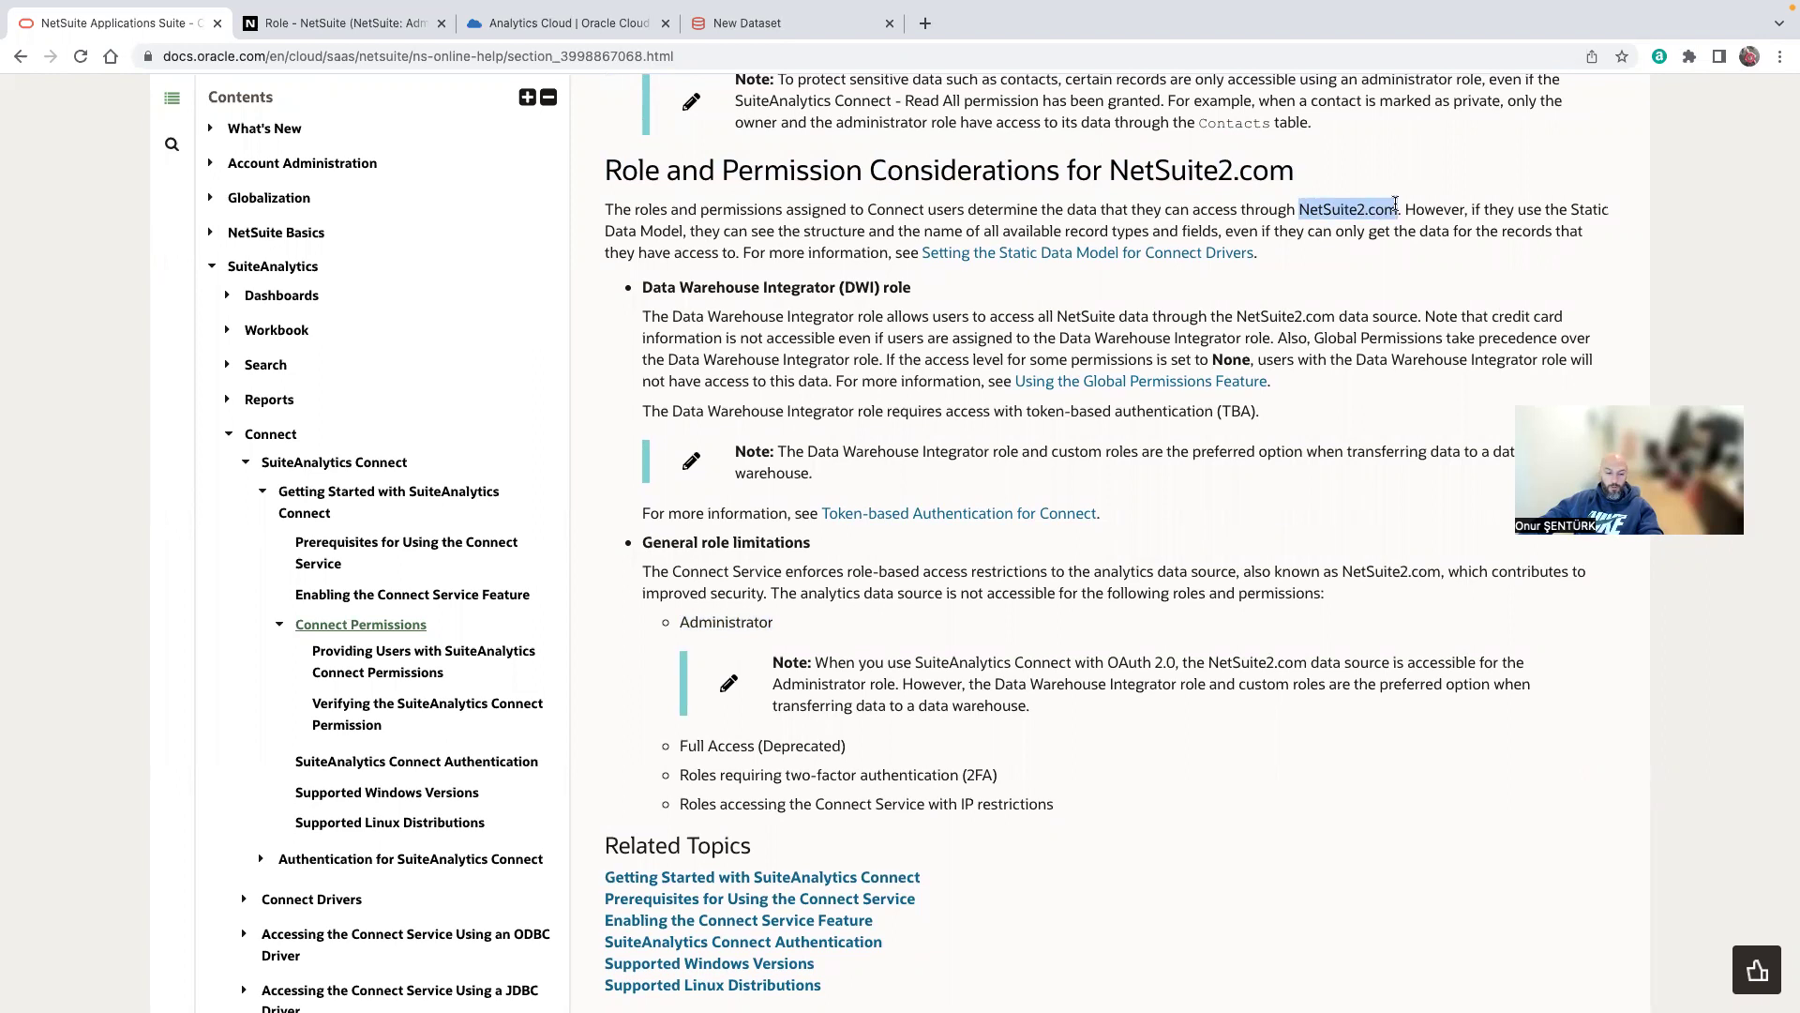
pyautogui.scroll(1, 1395, 204)
pyautogui.scroll(10, 1395, 204)
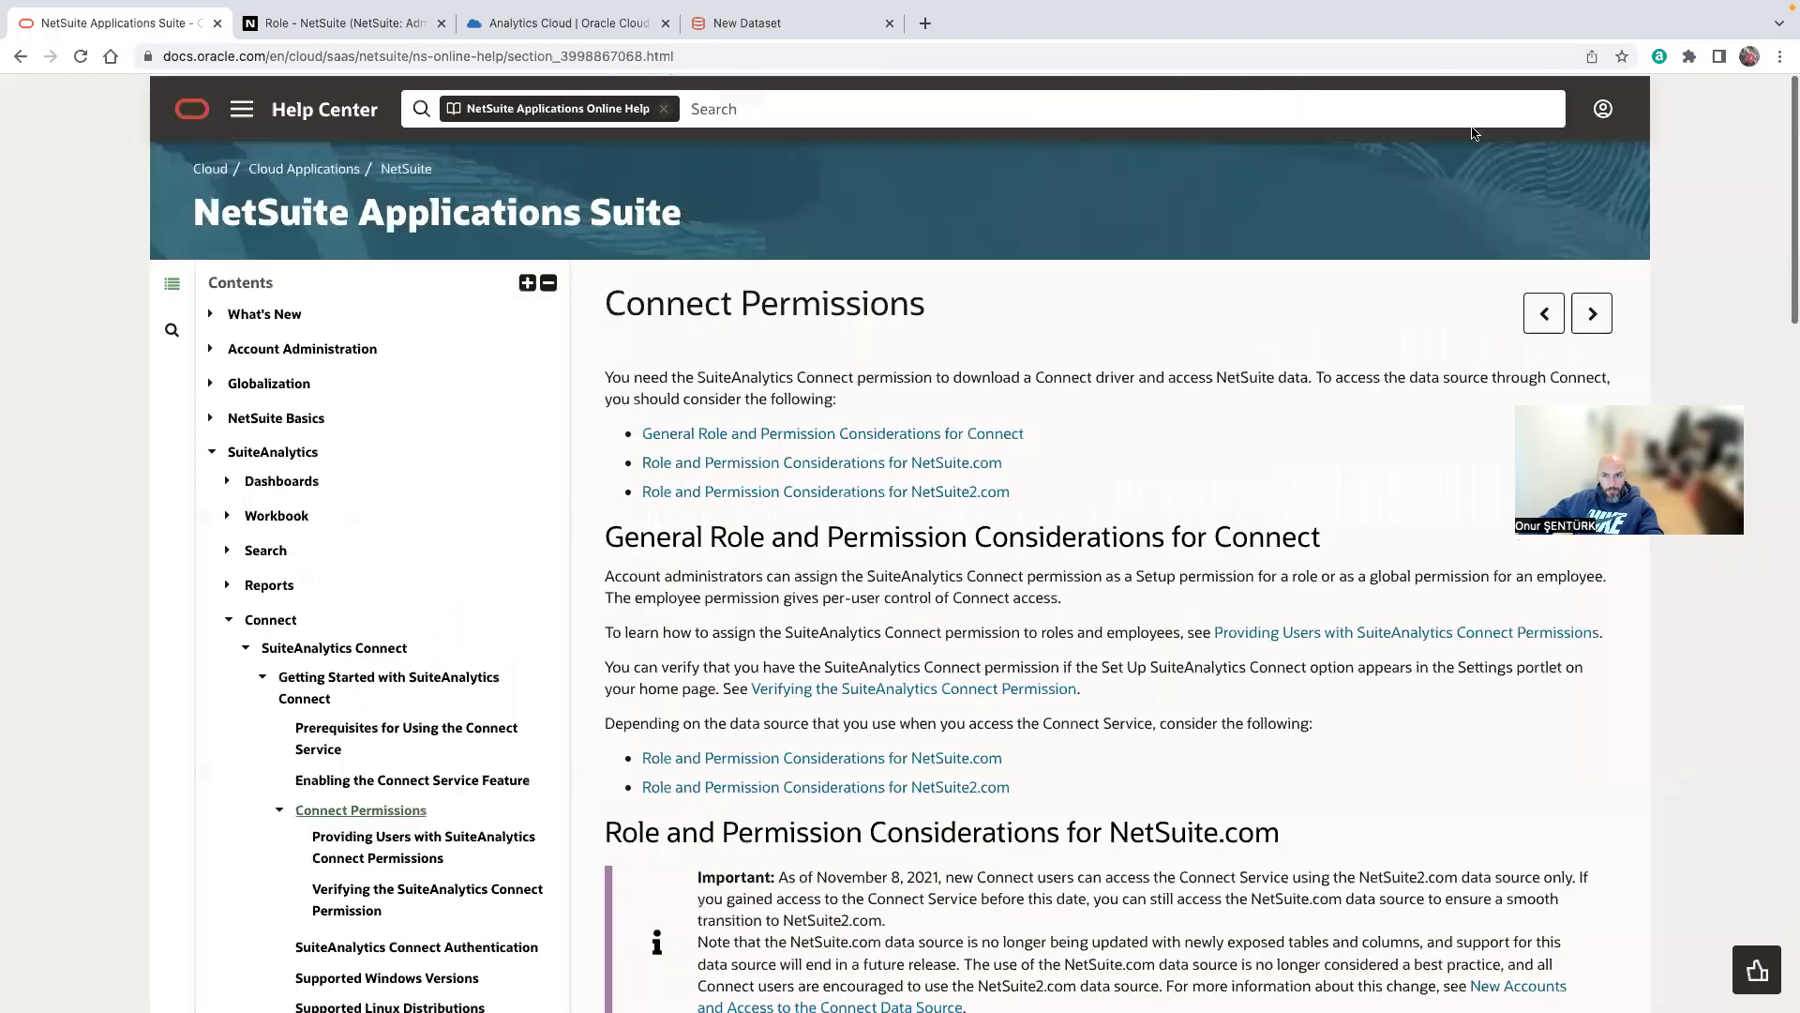